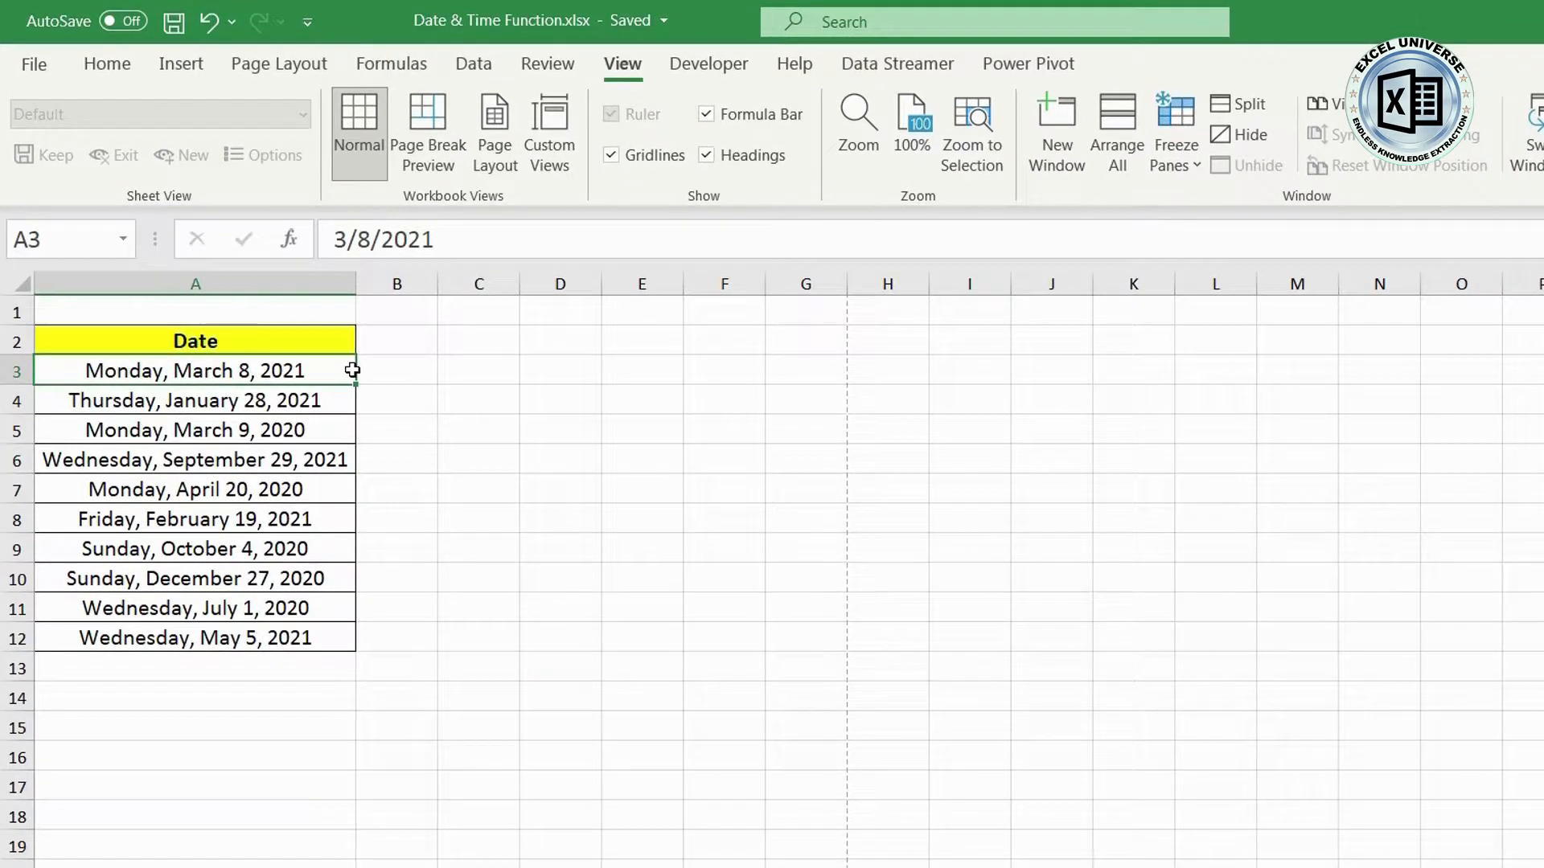
left_click_drag(334, 361, 337, 667)
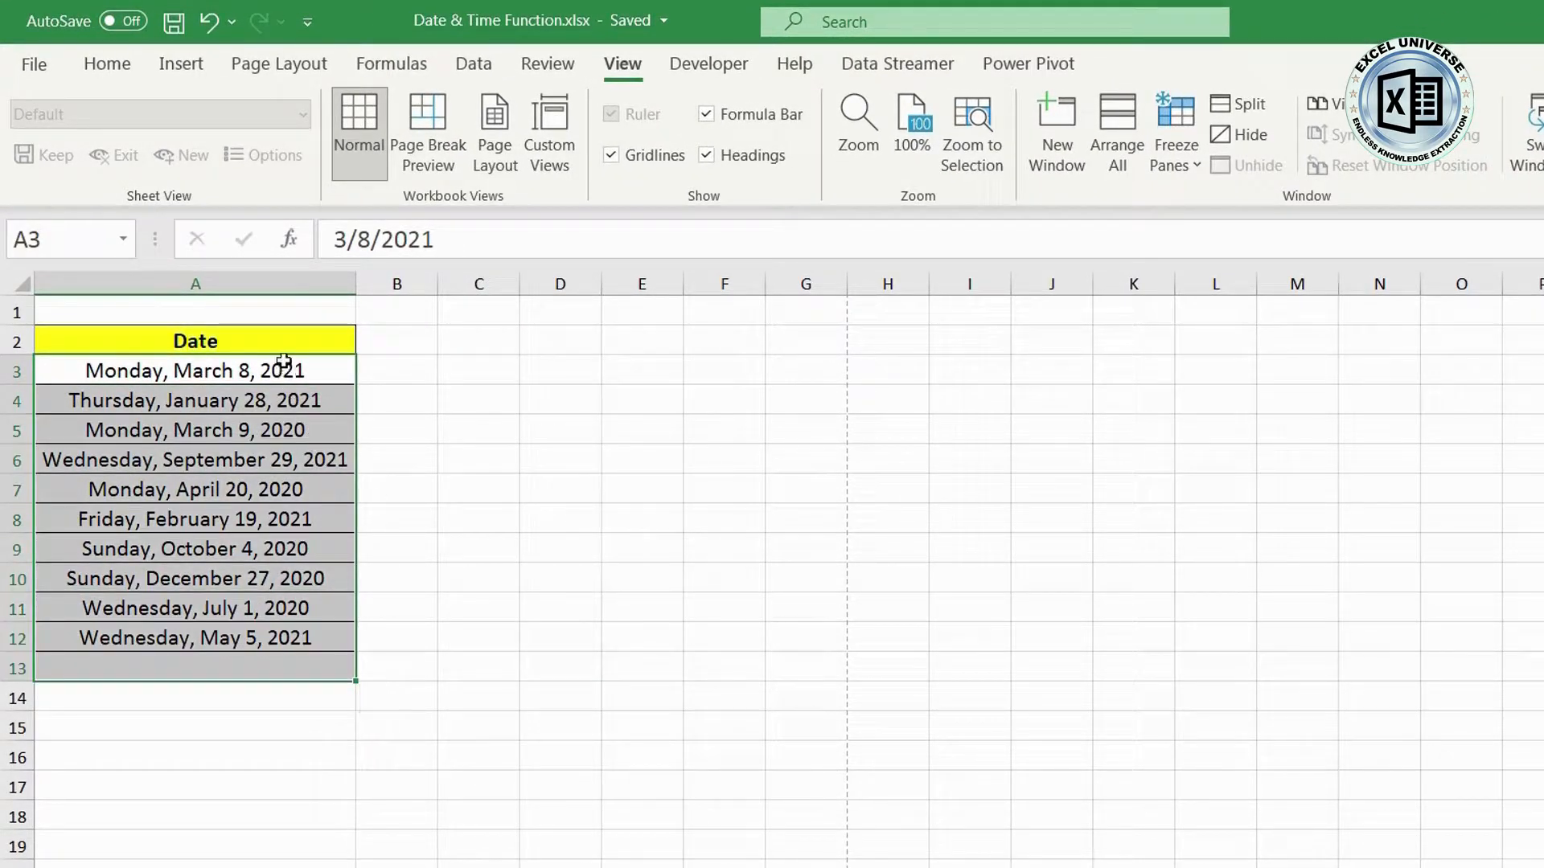
left_click_drag(283, 361, 292, 643)
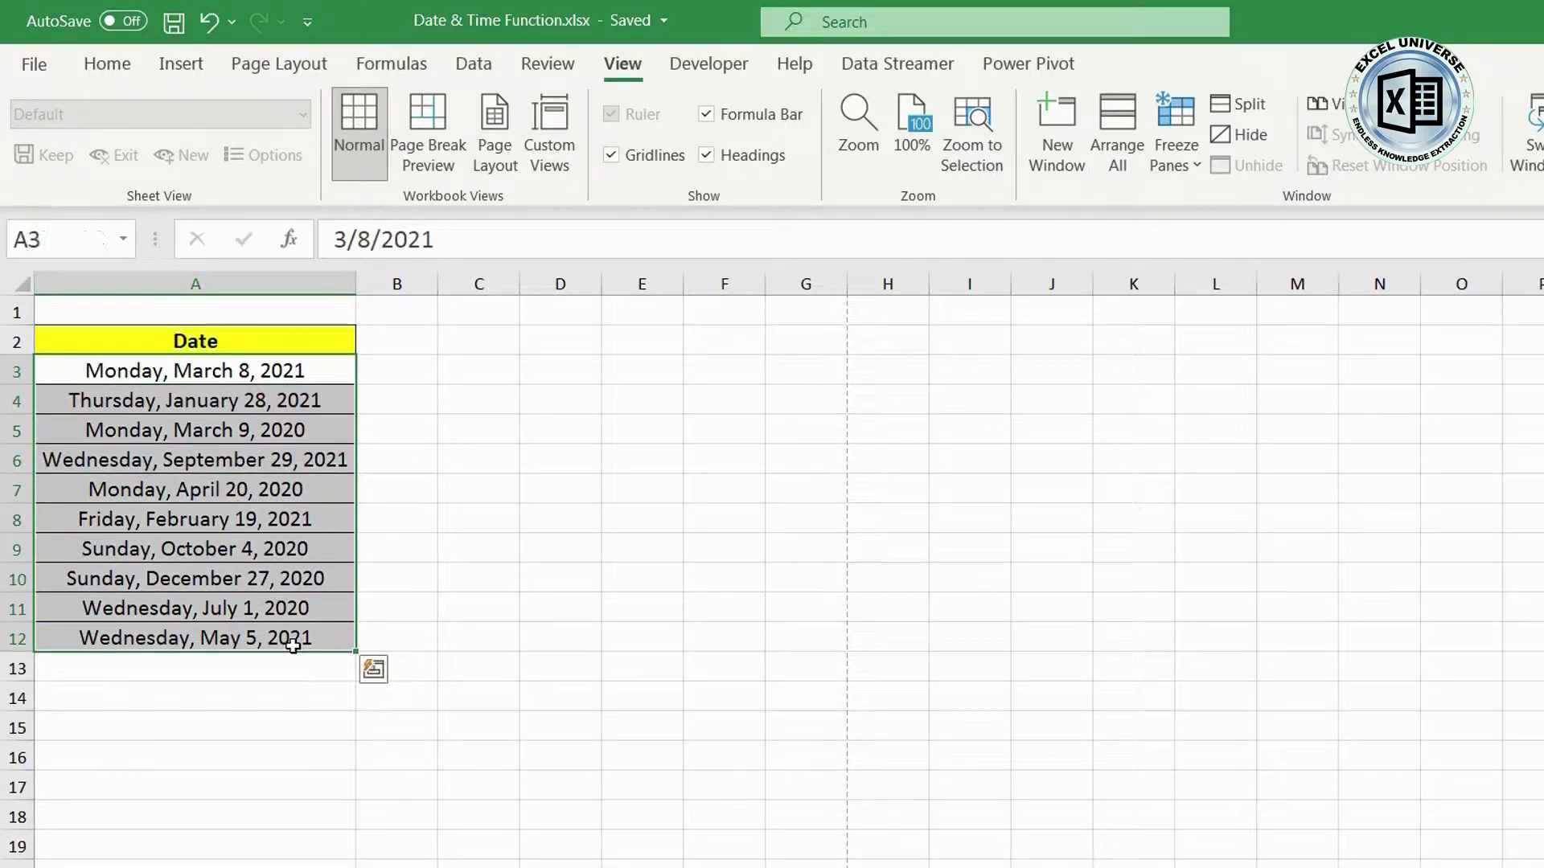
left_click(328, 367)
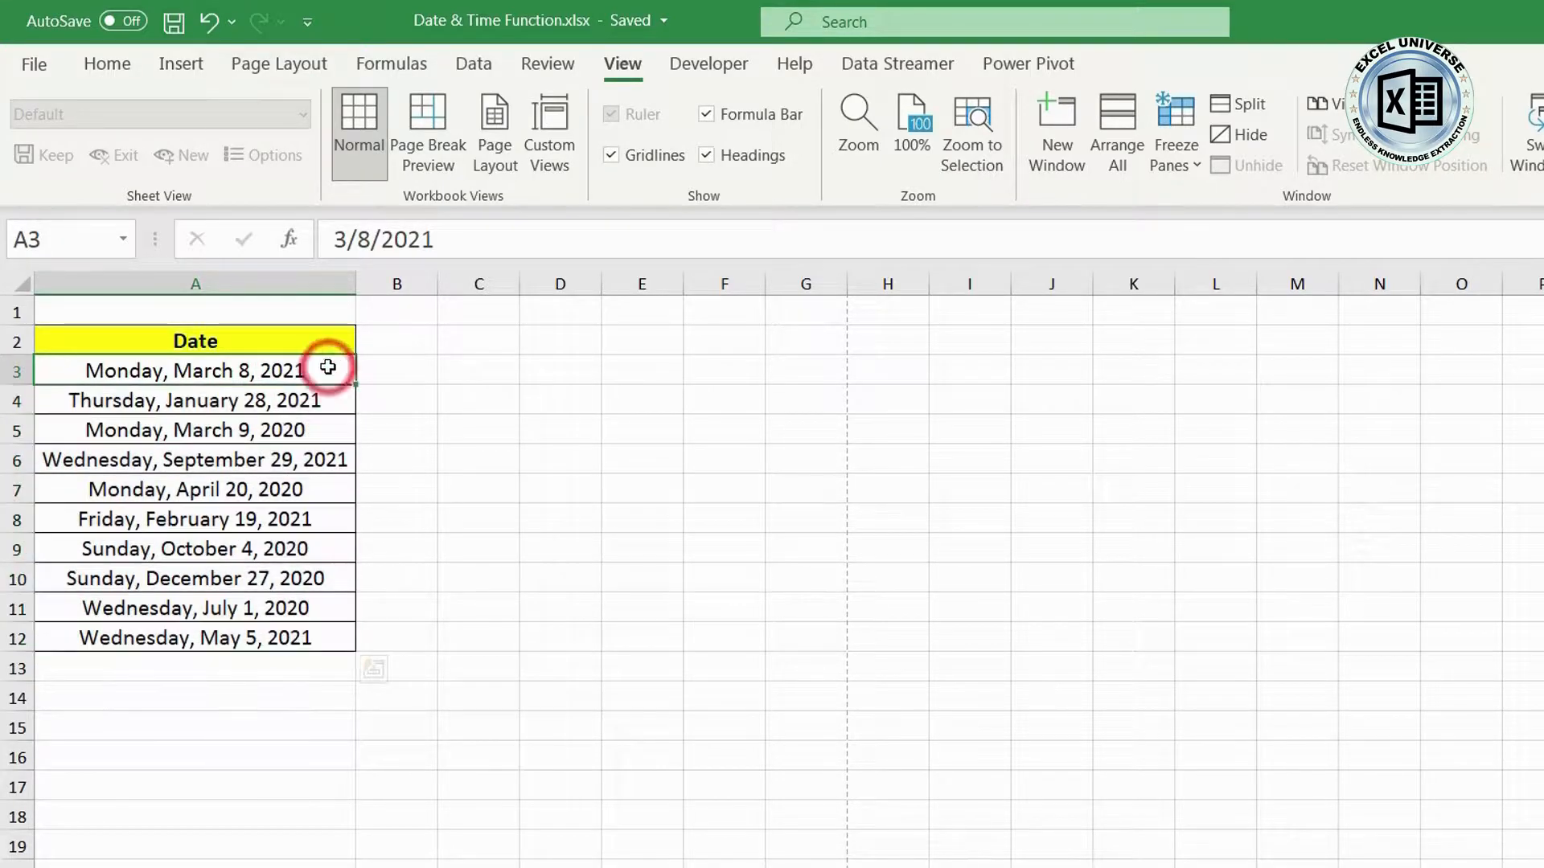
left_click(321, 404)
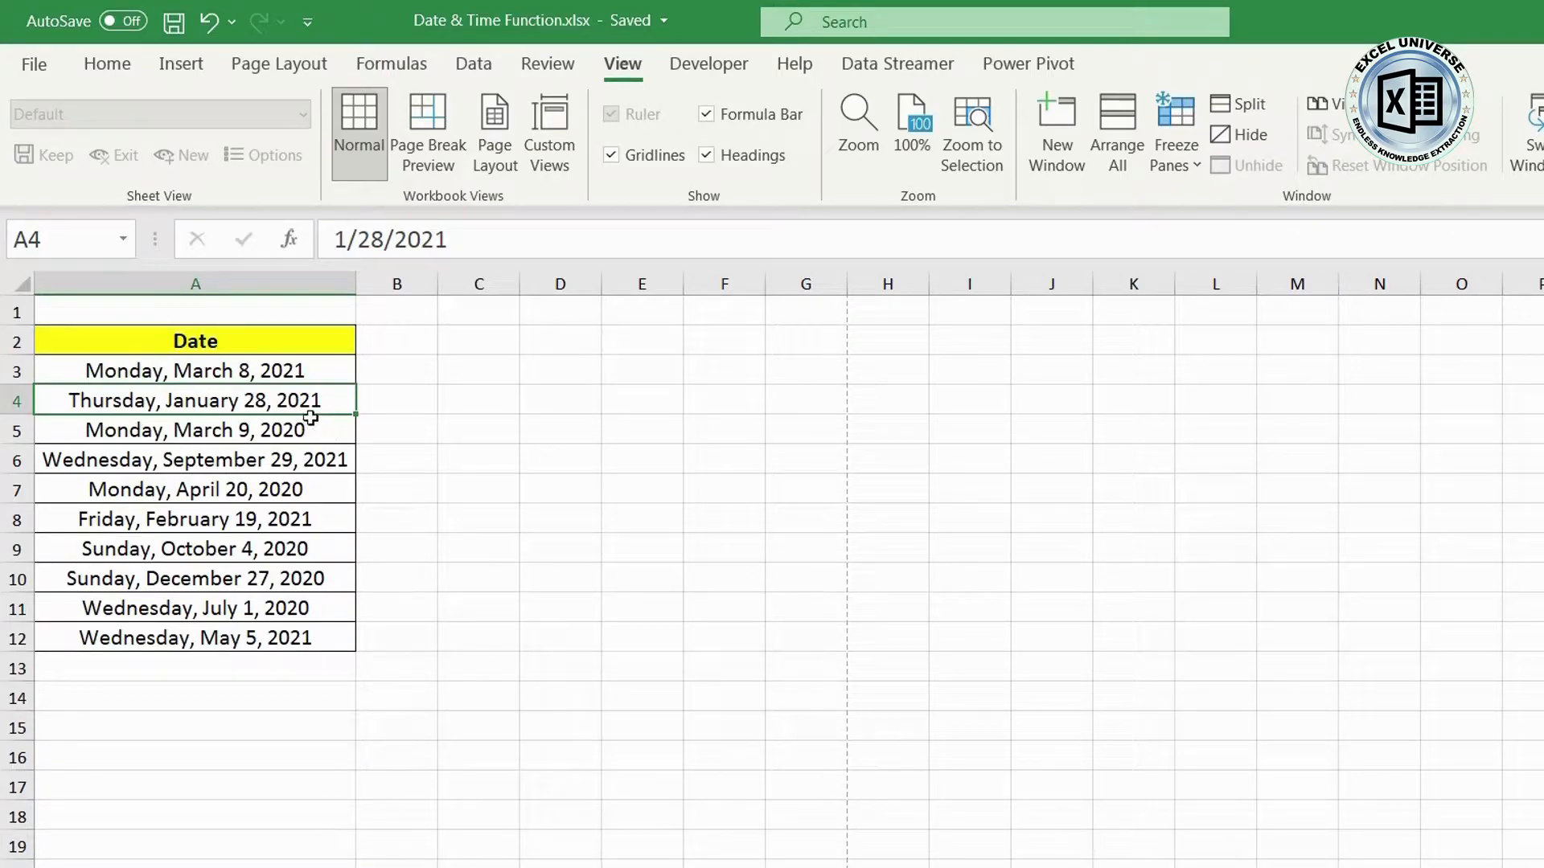
left_click_drag(334, 373, 336, 635)
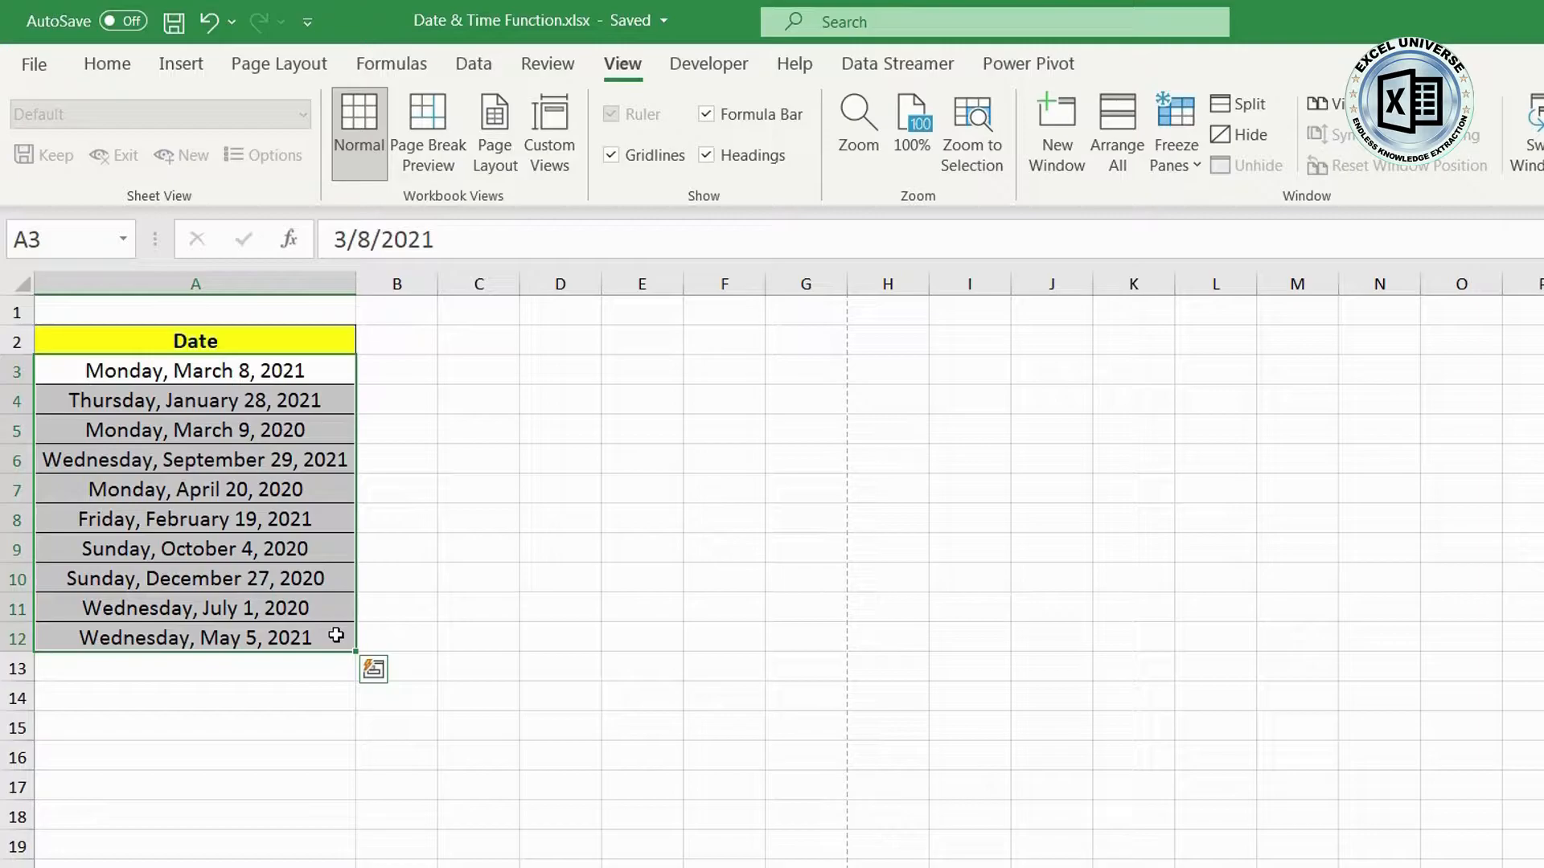
left_click(299, 374)
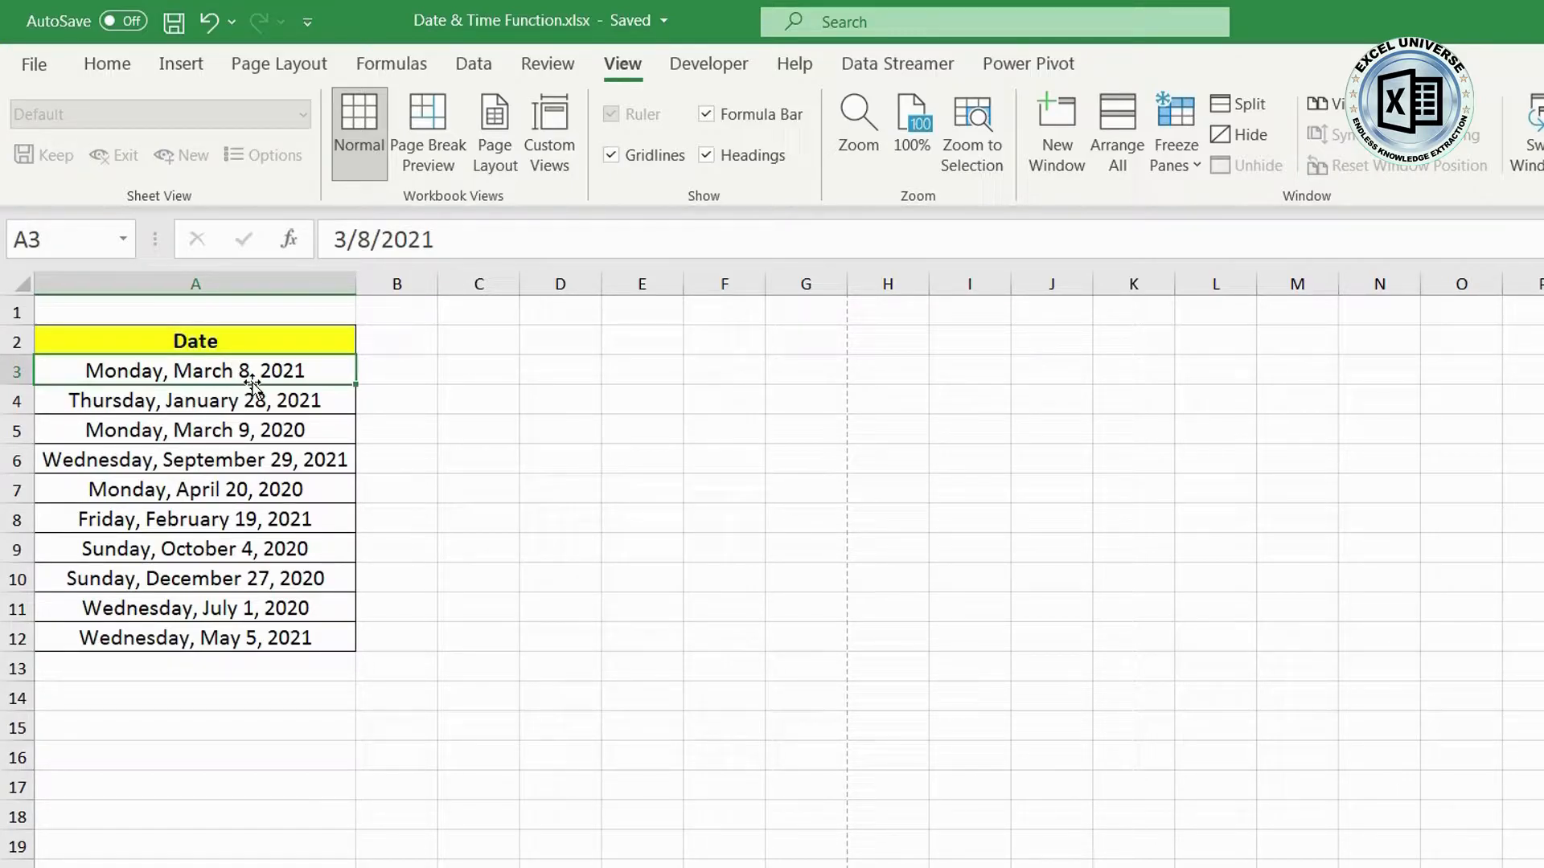
Step: In B3, enter a formula that adds 7 days to the first date, =A3+7
left_click(394, 365)
type("=")
key("Left")
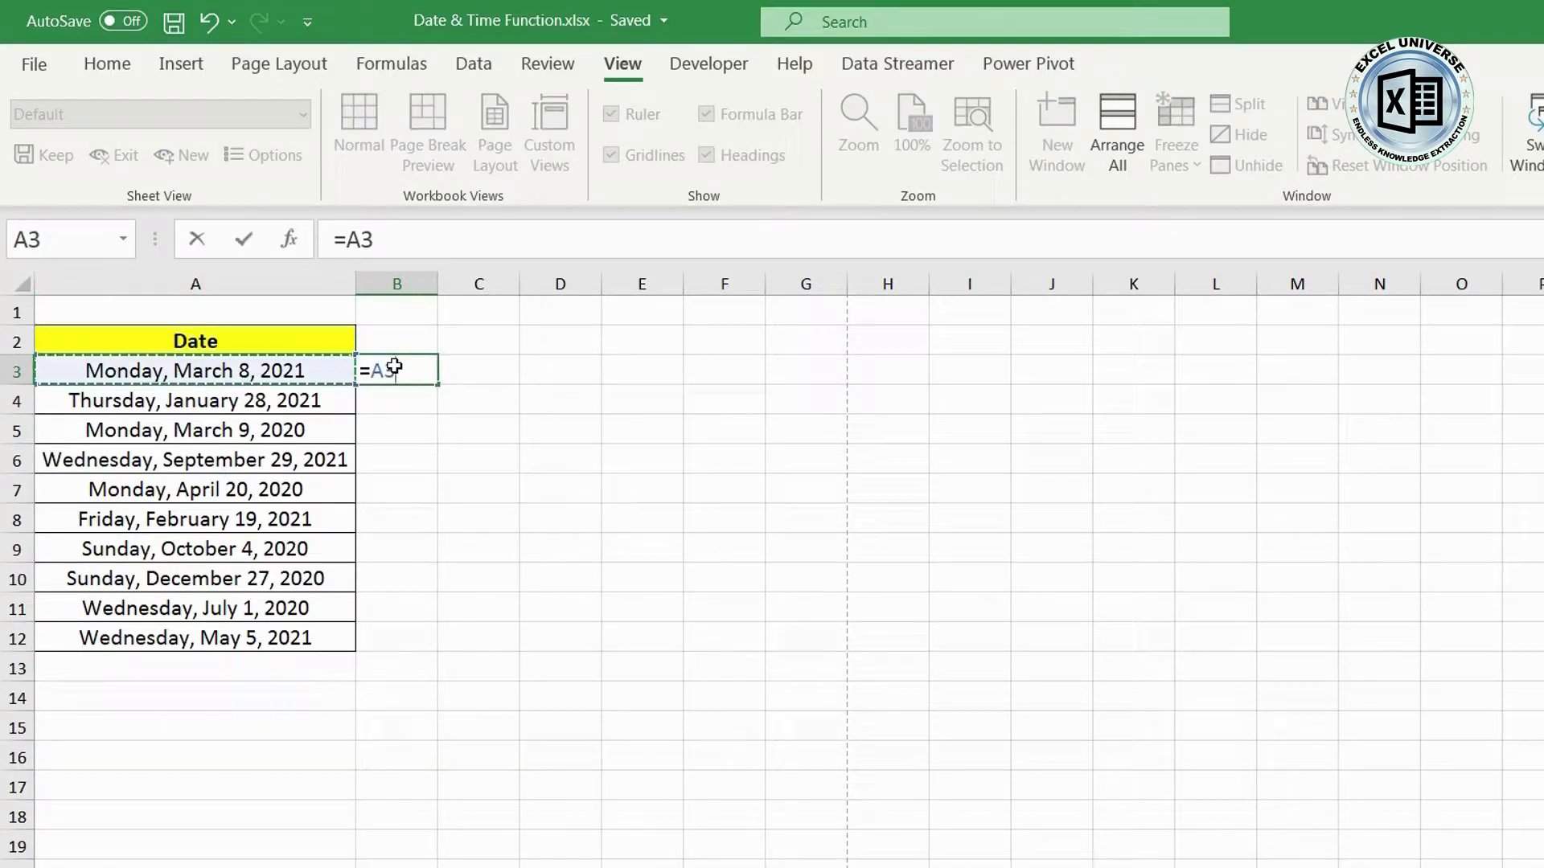
type("+7")
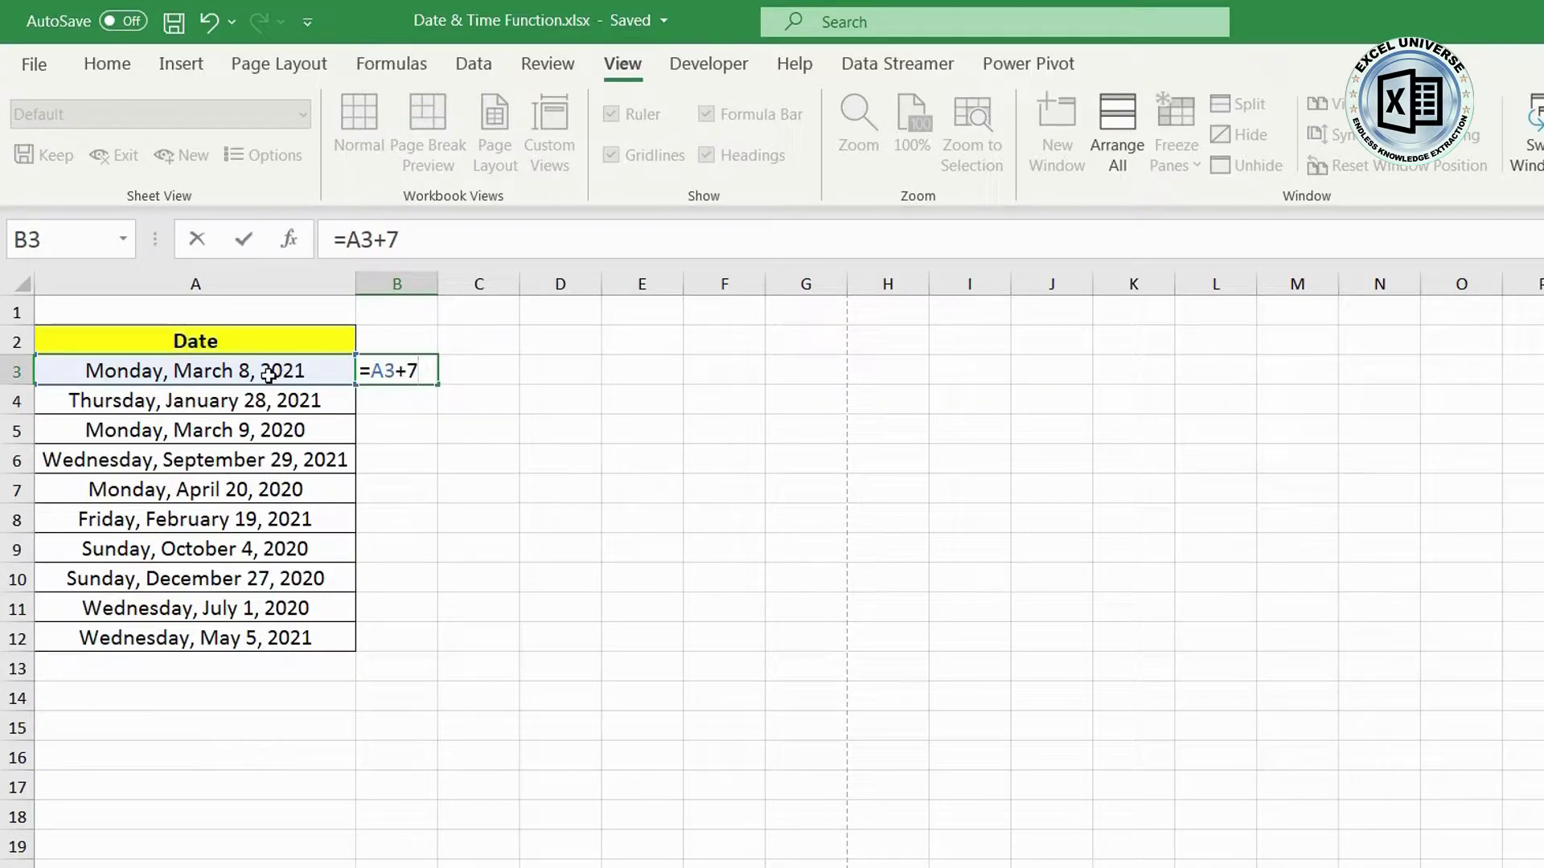
key("Return")
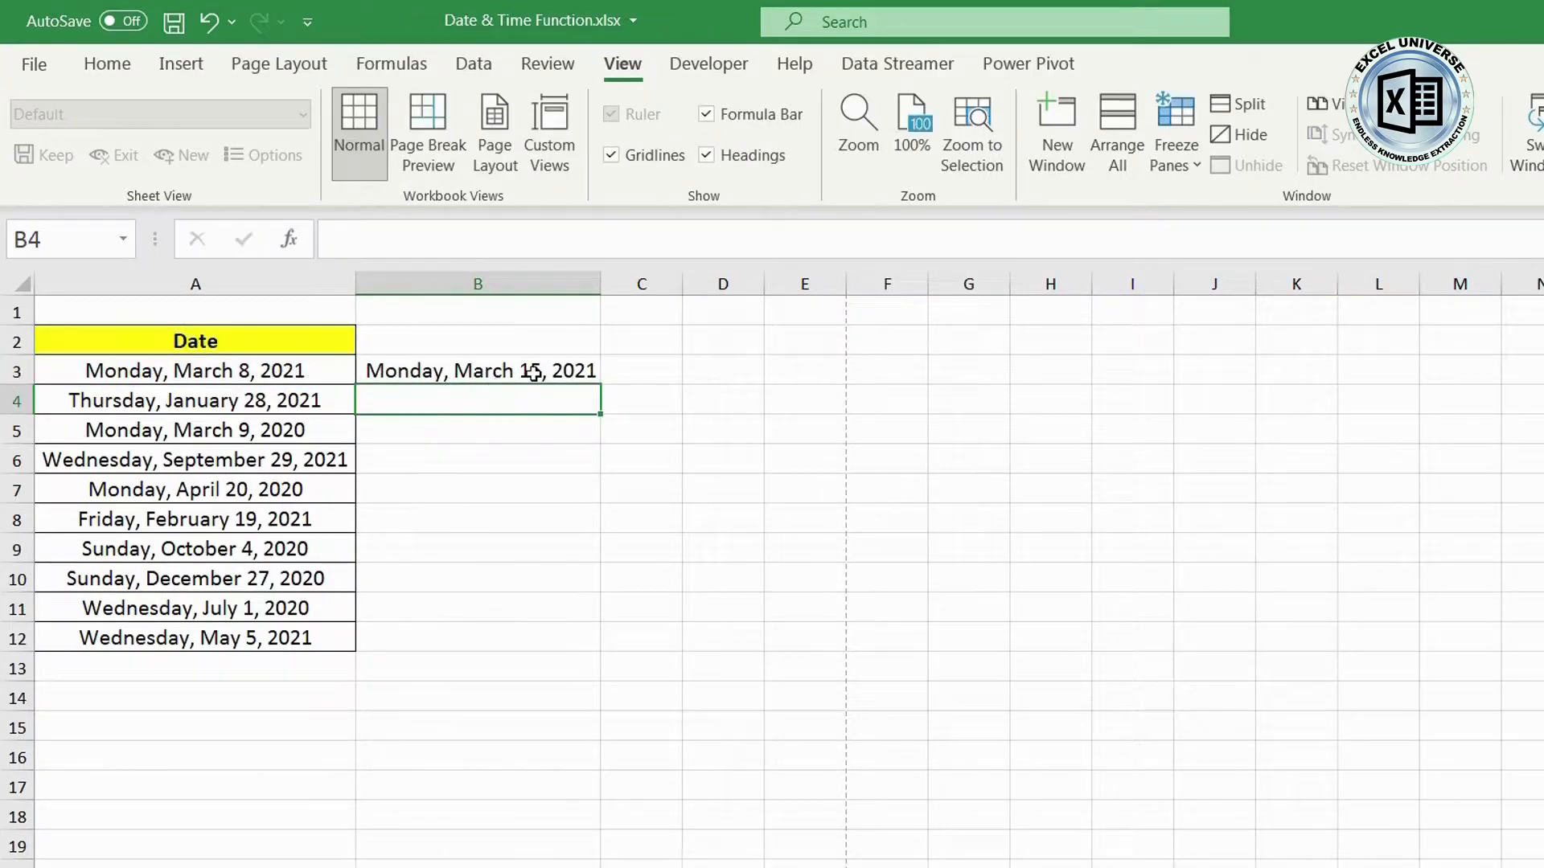
Step: Subtract 1 day in the B3 formula so that it reads =A3+7-1
left_click(485, 370)
key("F2")
type("-1")
key("Return")
Step: Fill the B3 formula down through B12 and autofit the width of column B
left_click(551, 369)
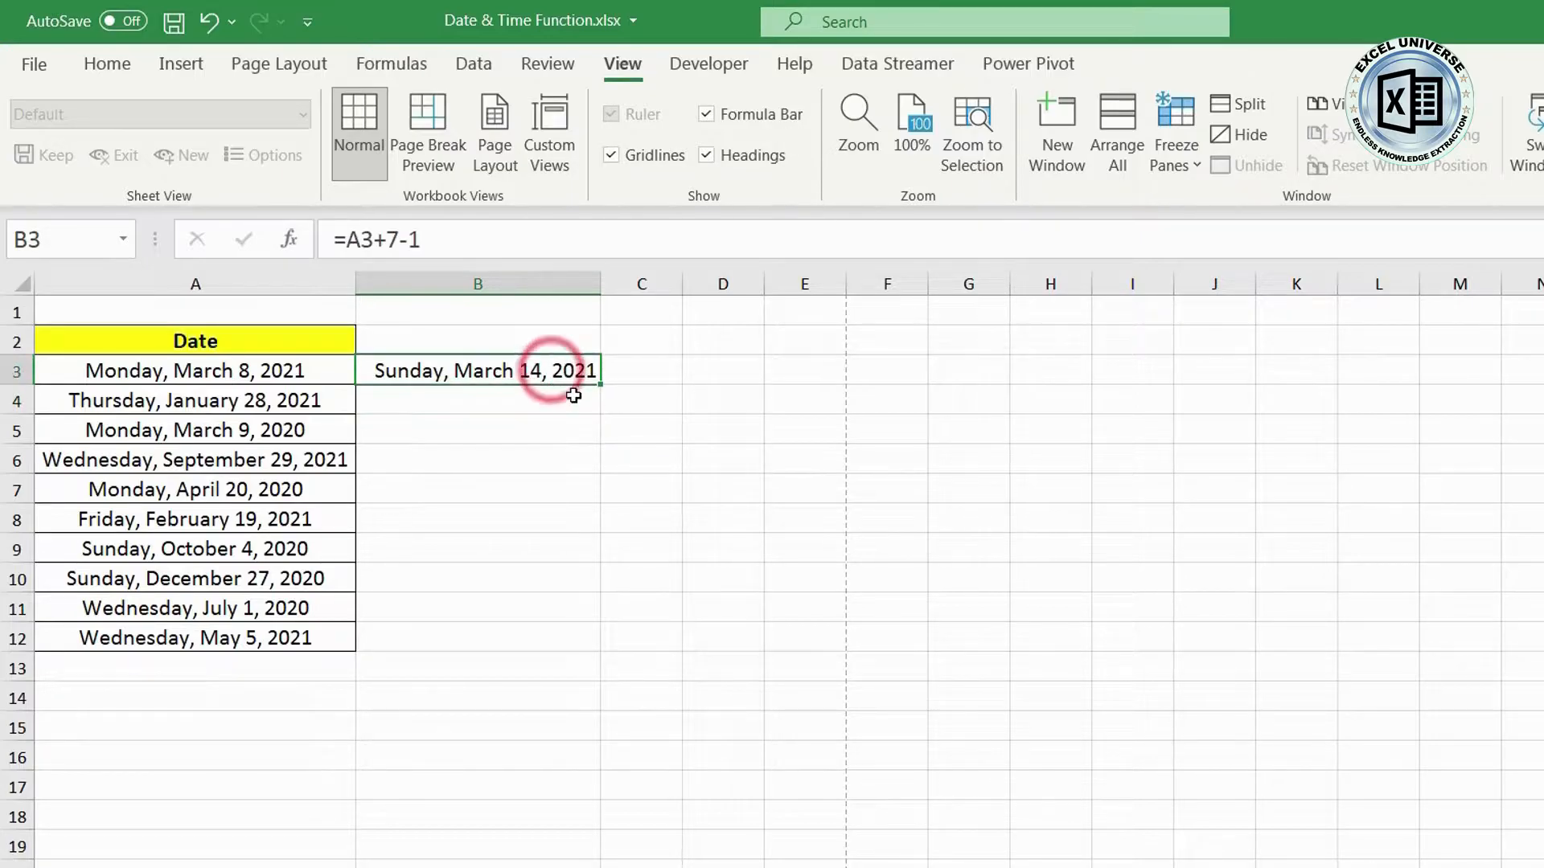
left_click_drag(598, 384, 602, 653)
double_click(600, 284)
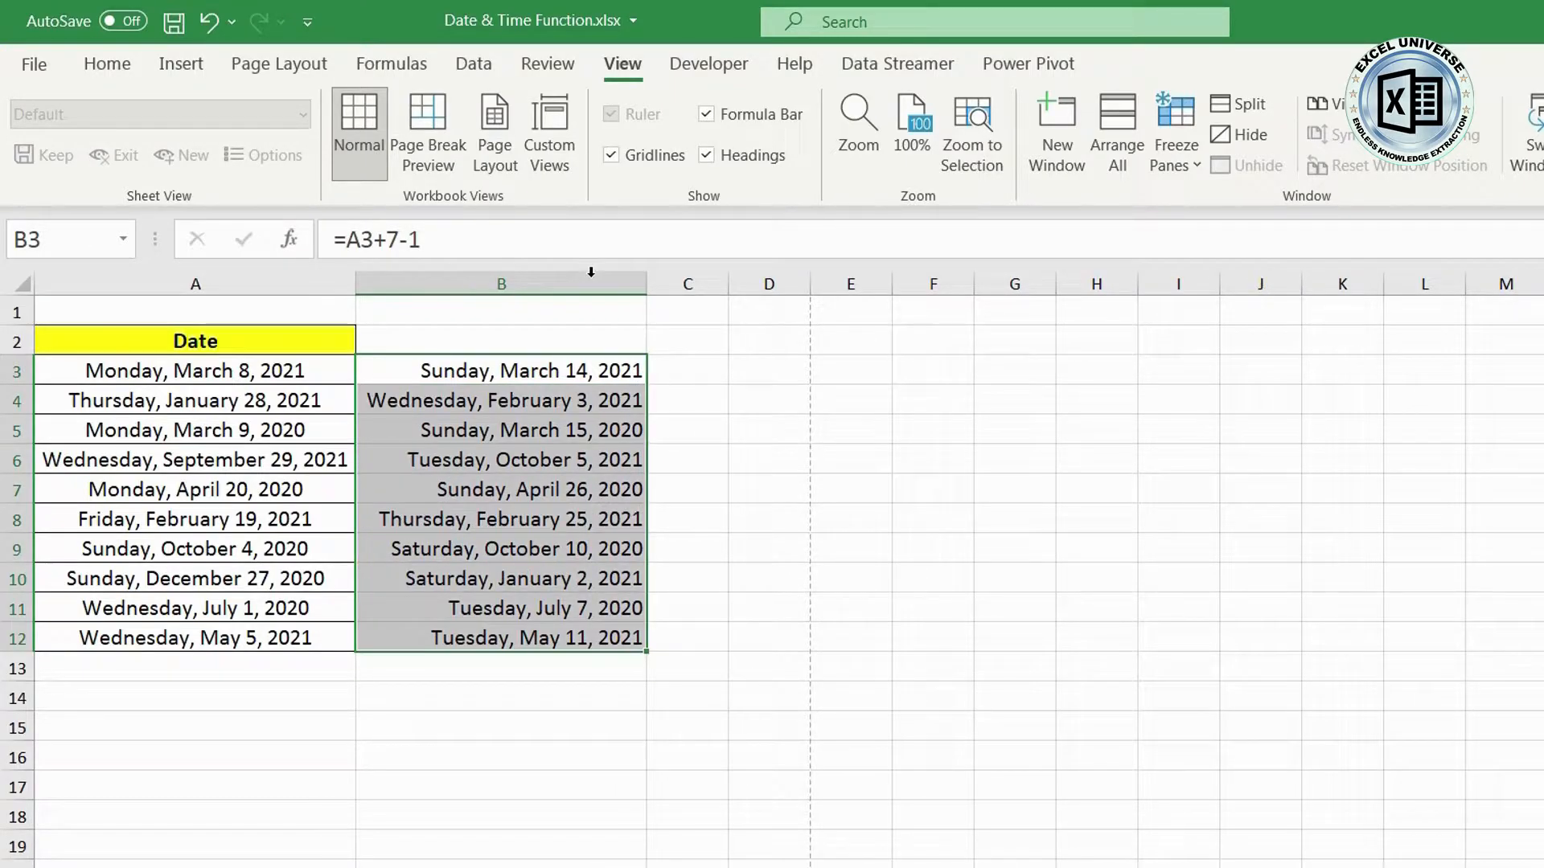
Step: Remove the one-day subtraction from the formula in B4 so that it reads =A4+7
left_click(573, 404)
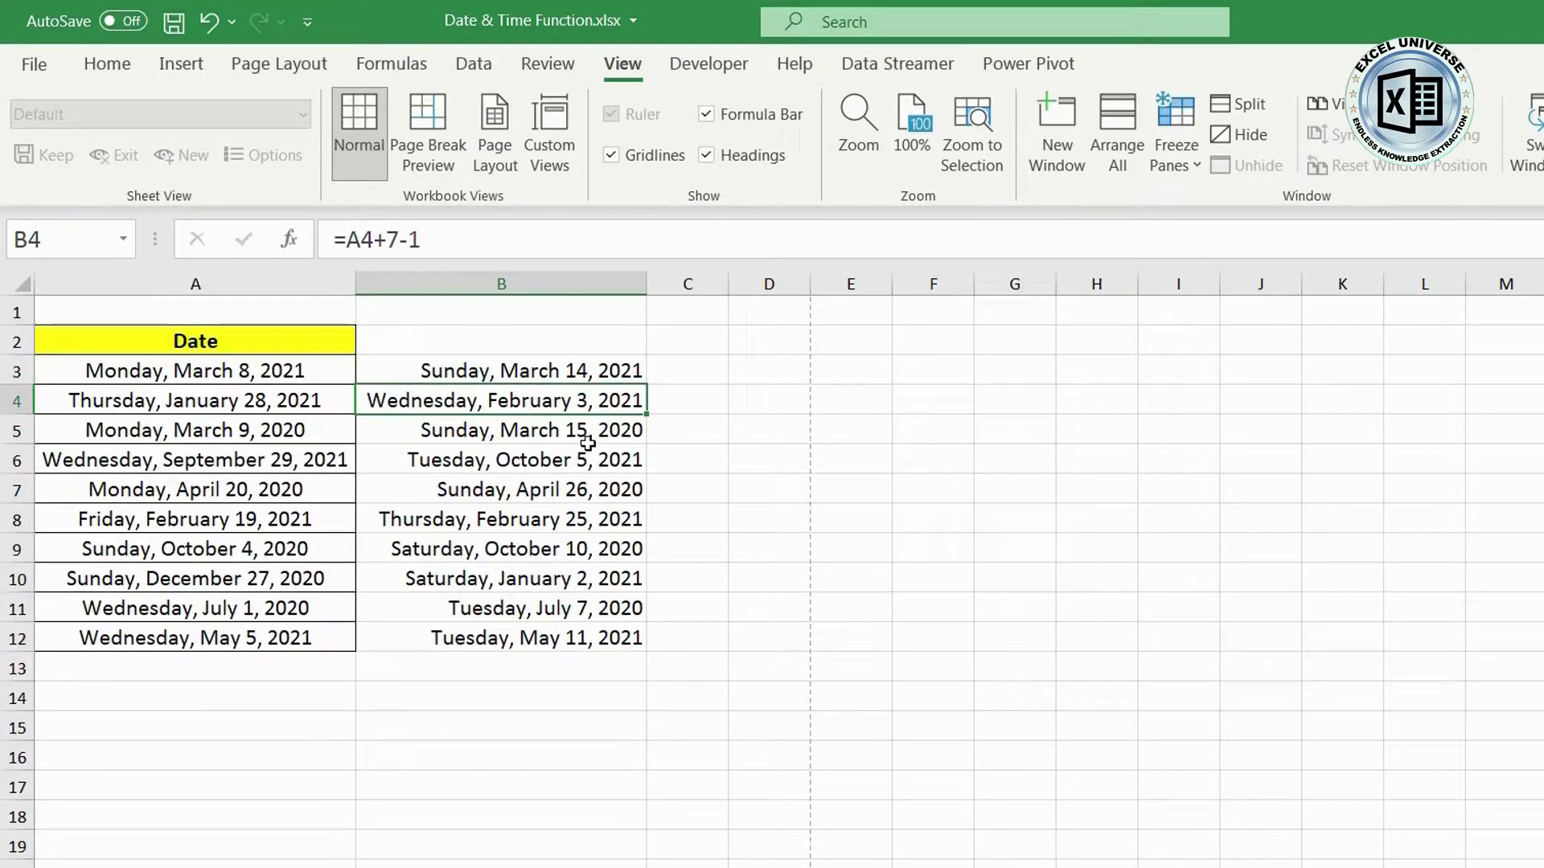
key("F2")
key("BackSpace")
key("BackSpace")
key("Return")
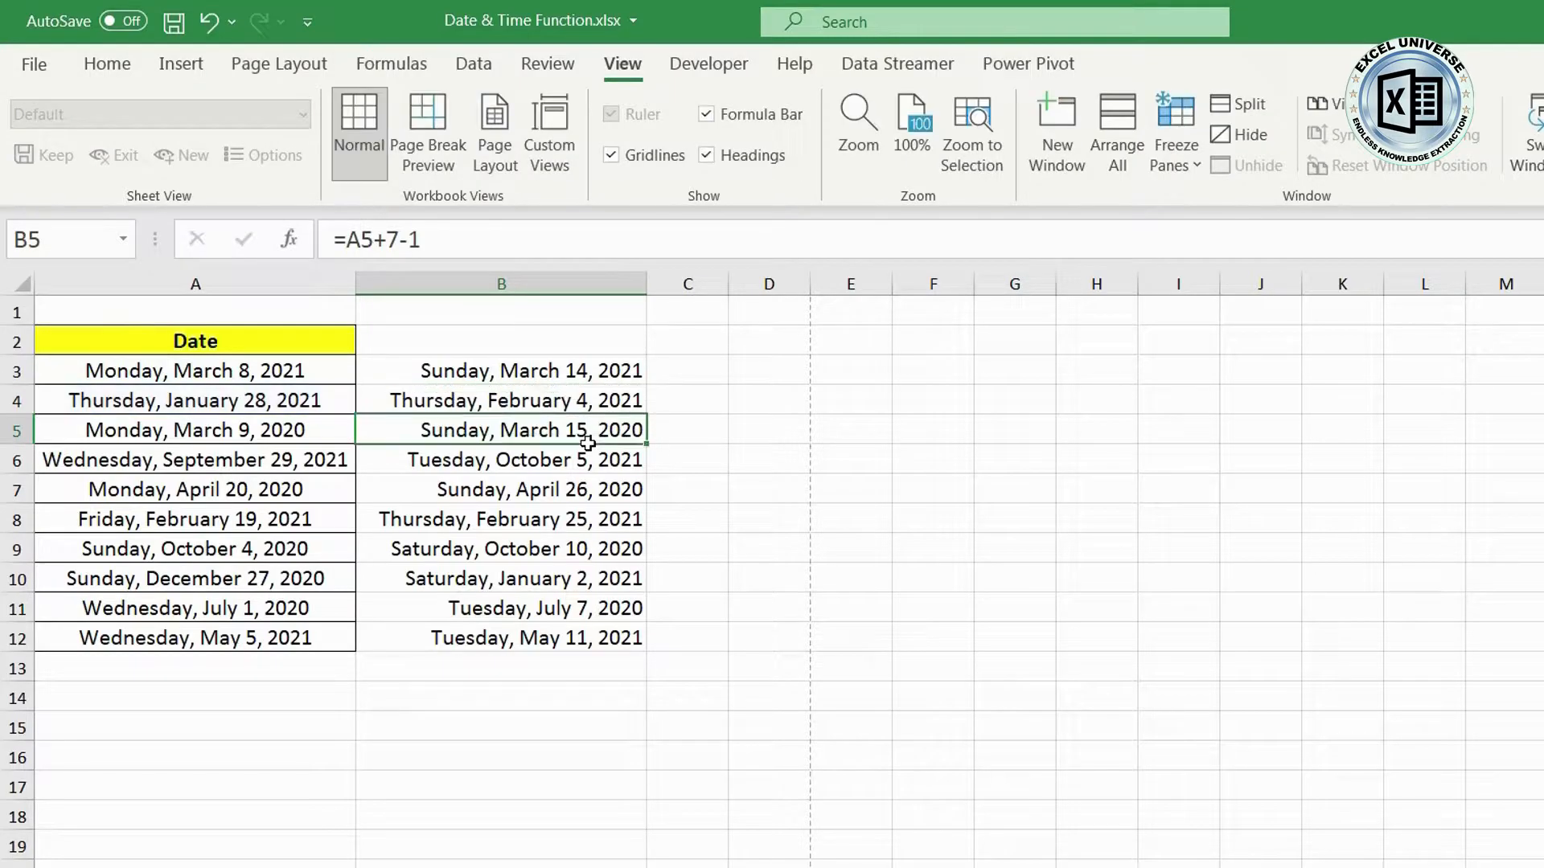
key("Up")
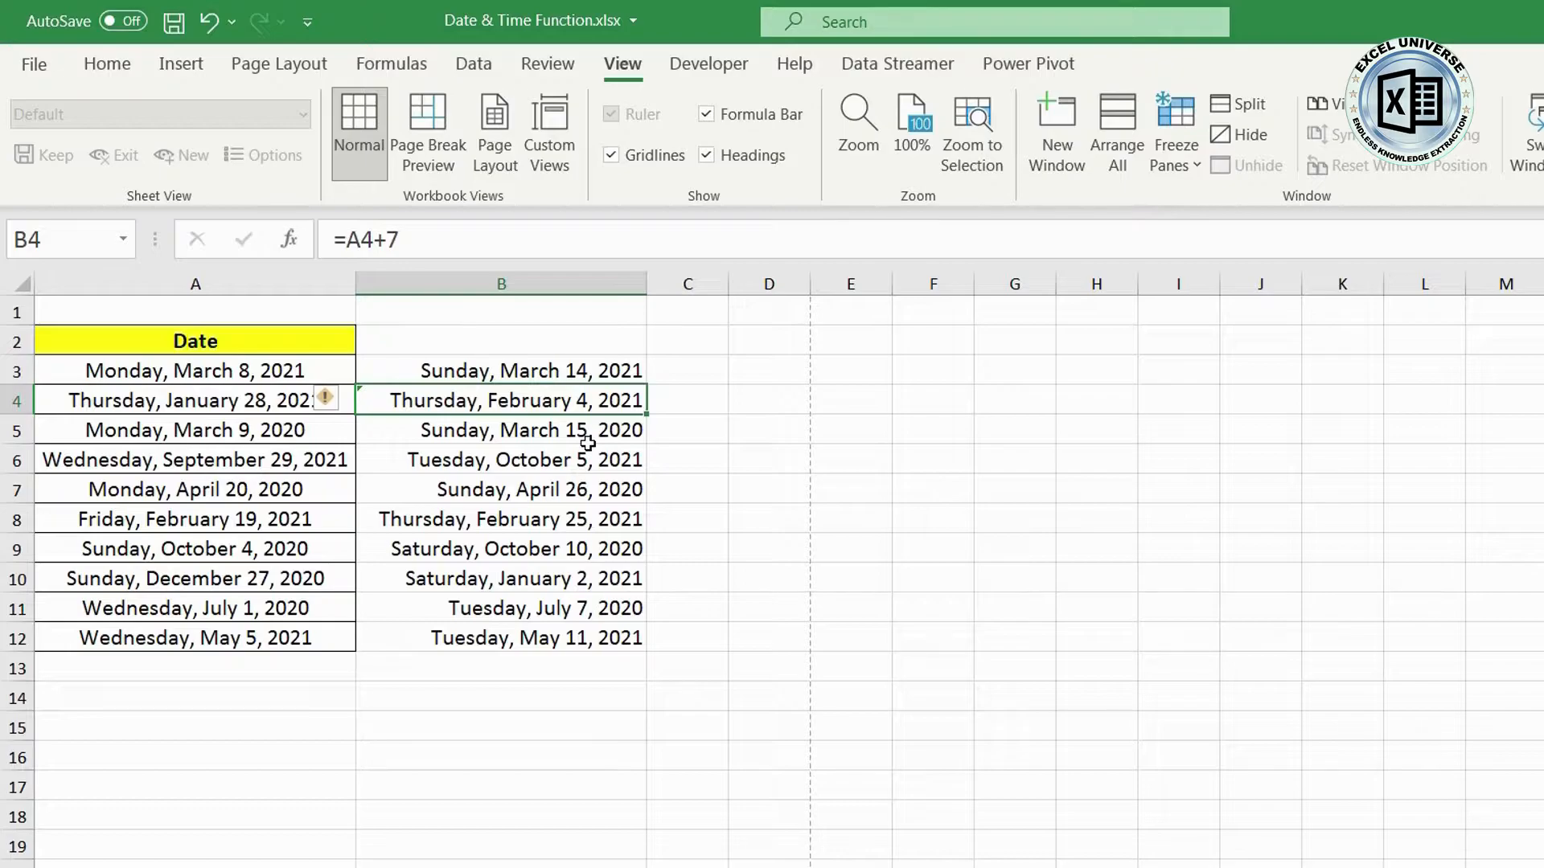
Step: Subtract 4 days in the B4 formula, making it =A4+7-4
key("F2")
type("-4")
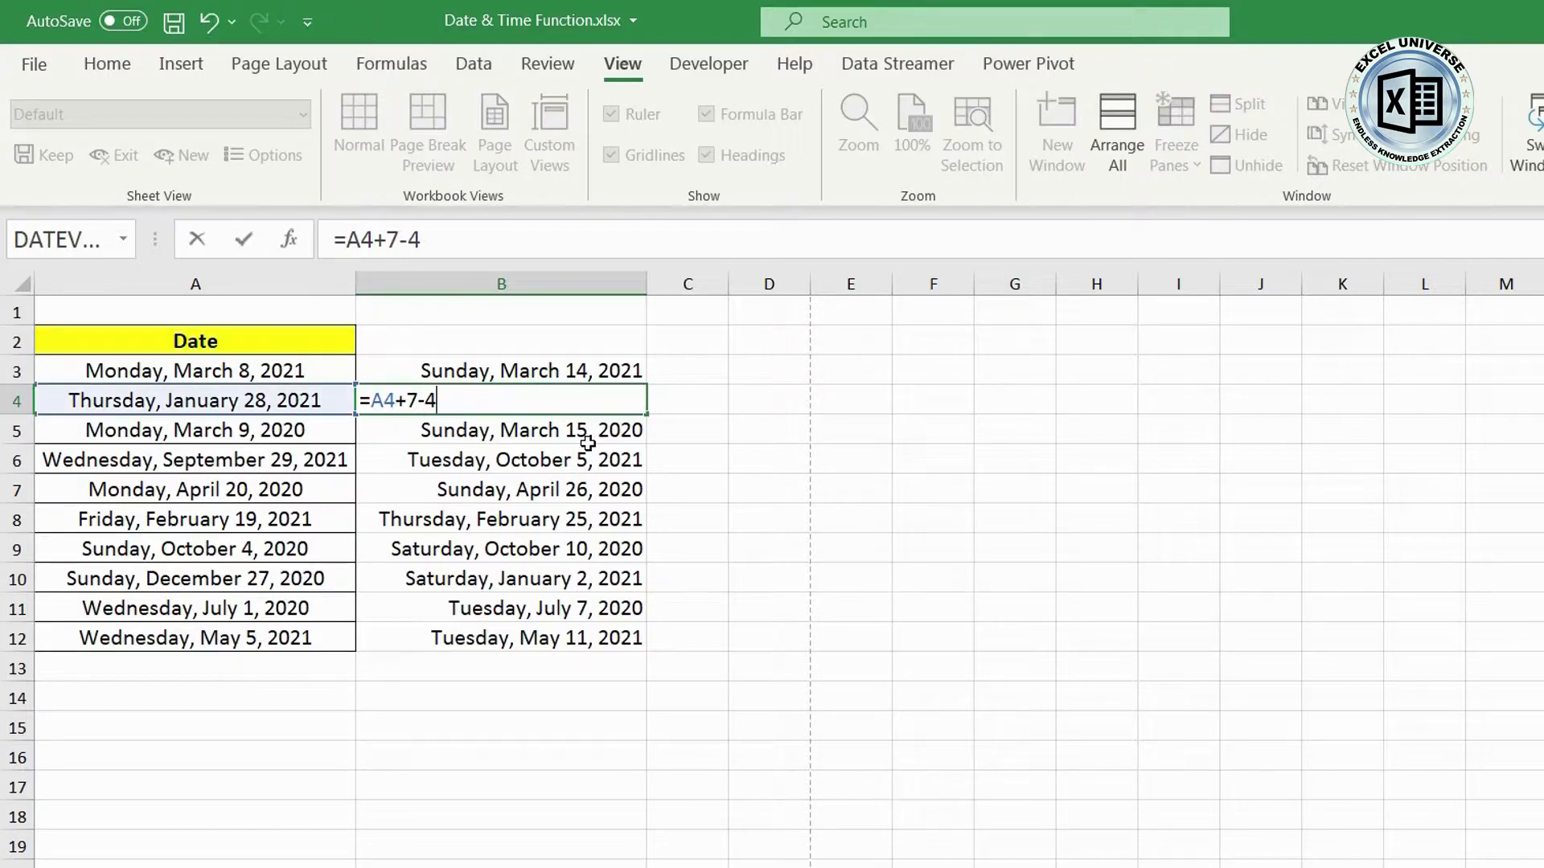
key("Return")
key("Up")
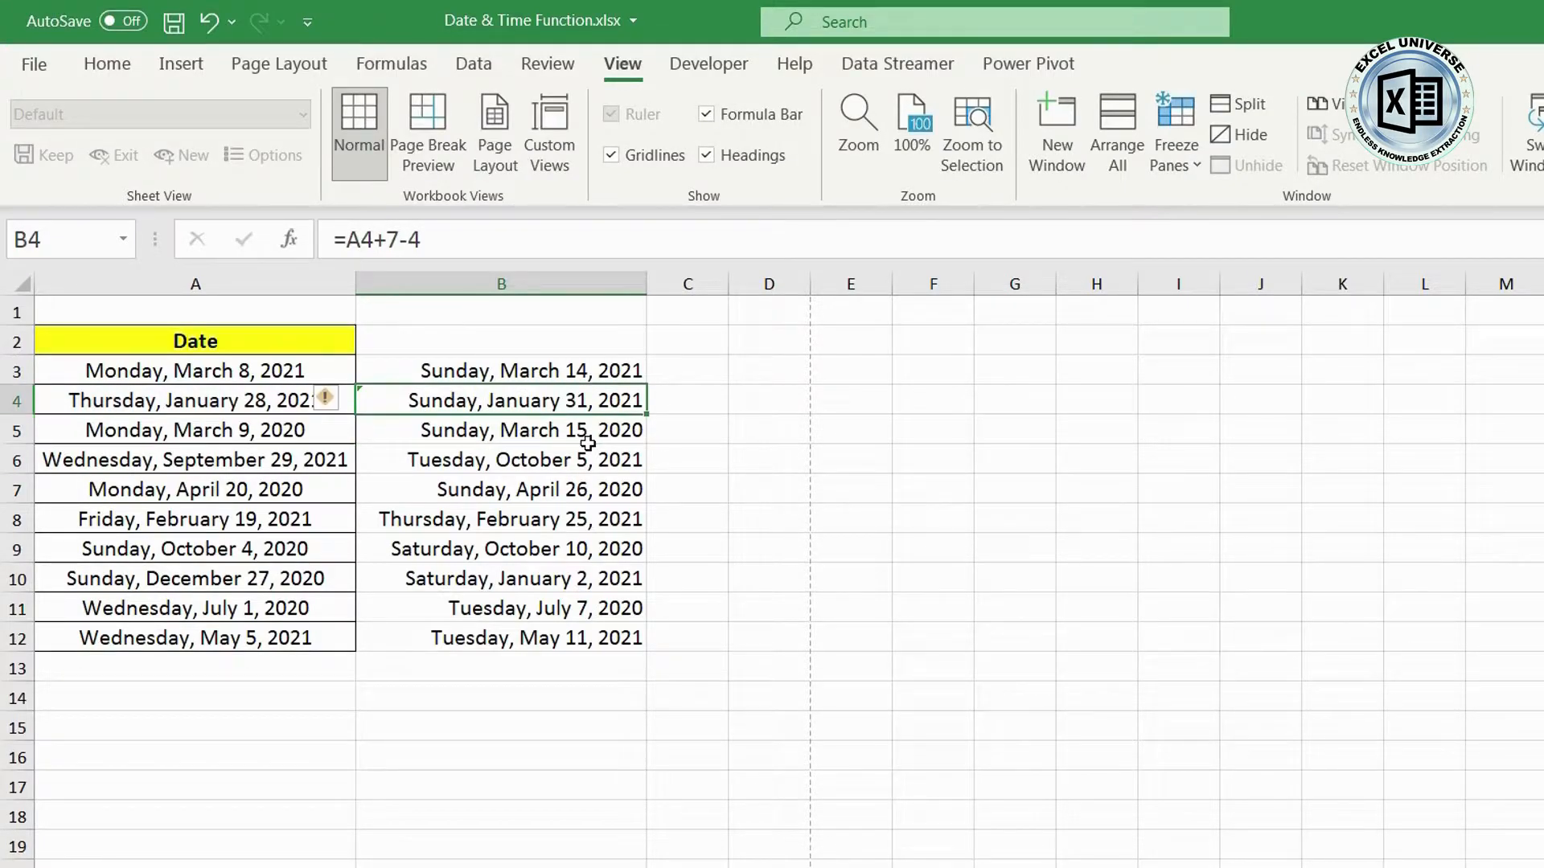
Step: Review the formula in B5 and change the one in B6 to =A6+7-3
key("Down")
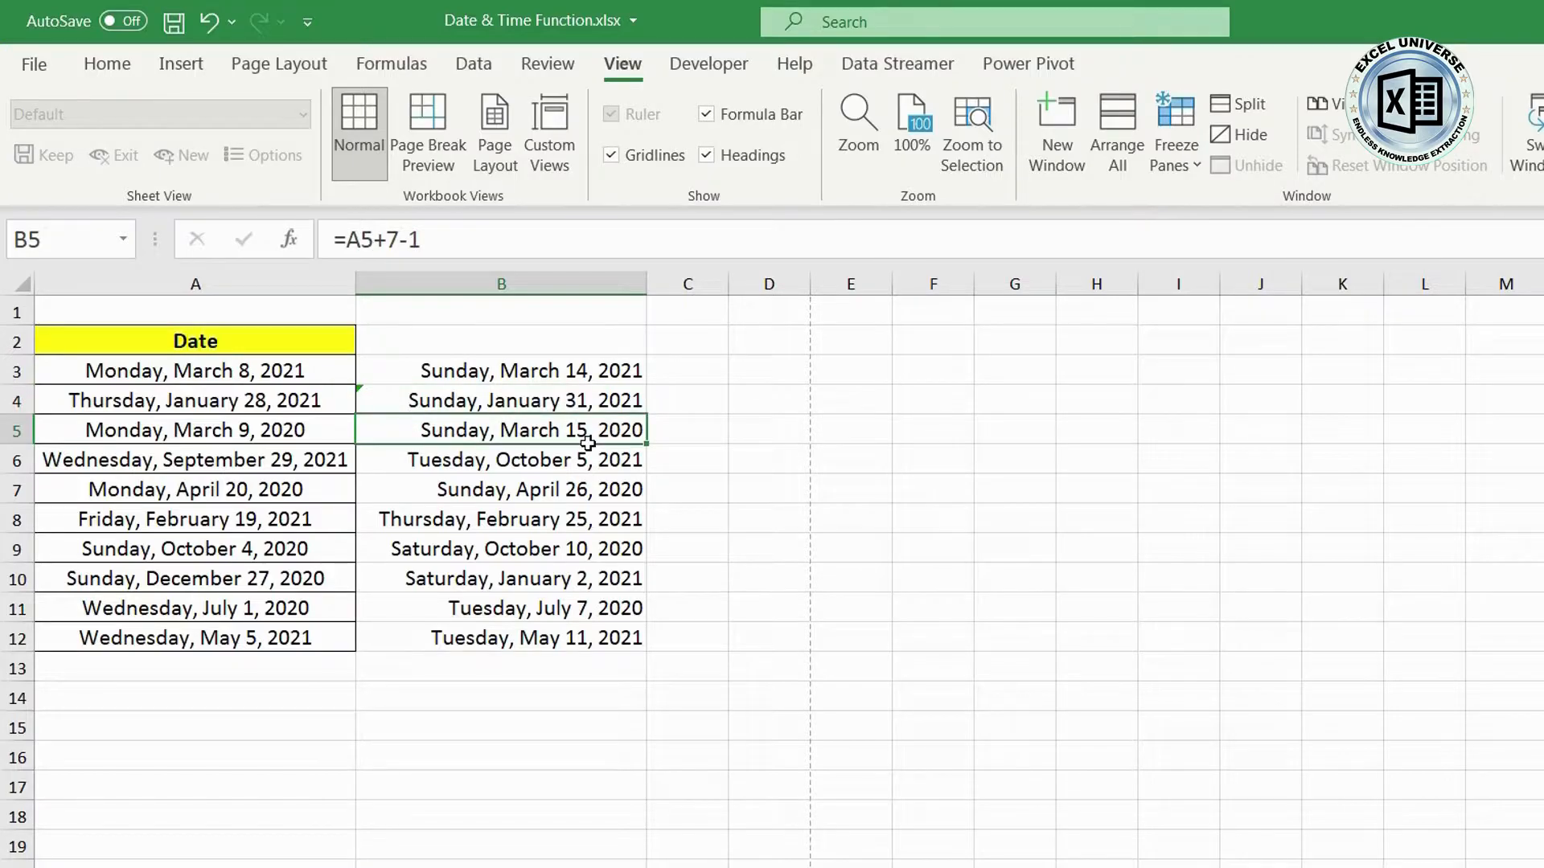
key("F2")
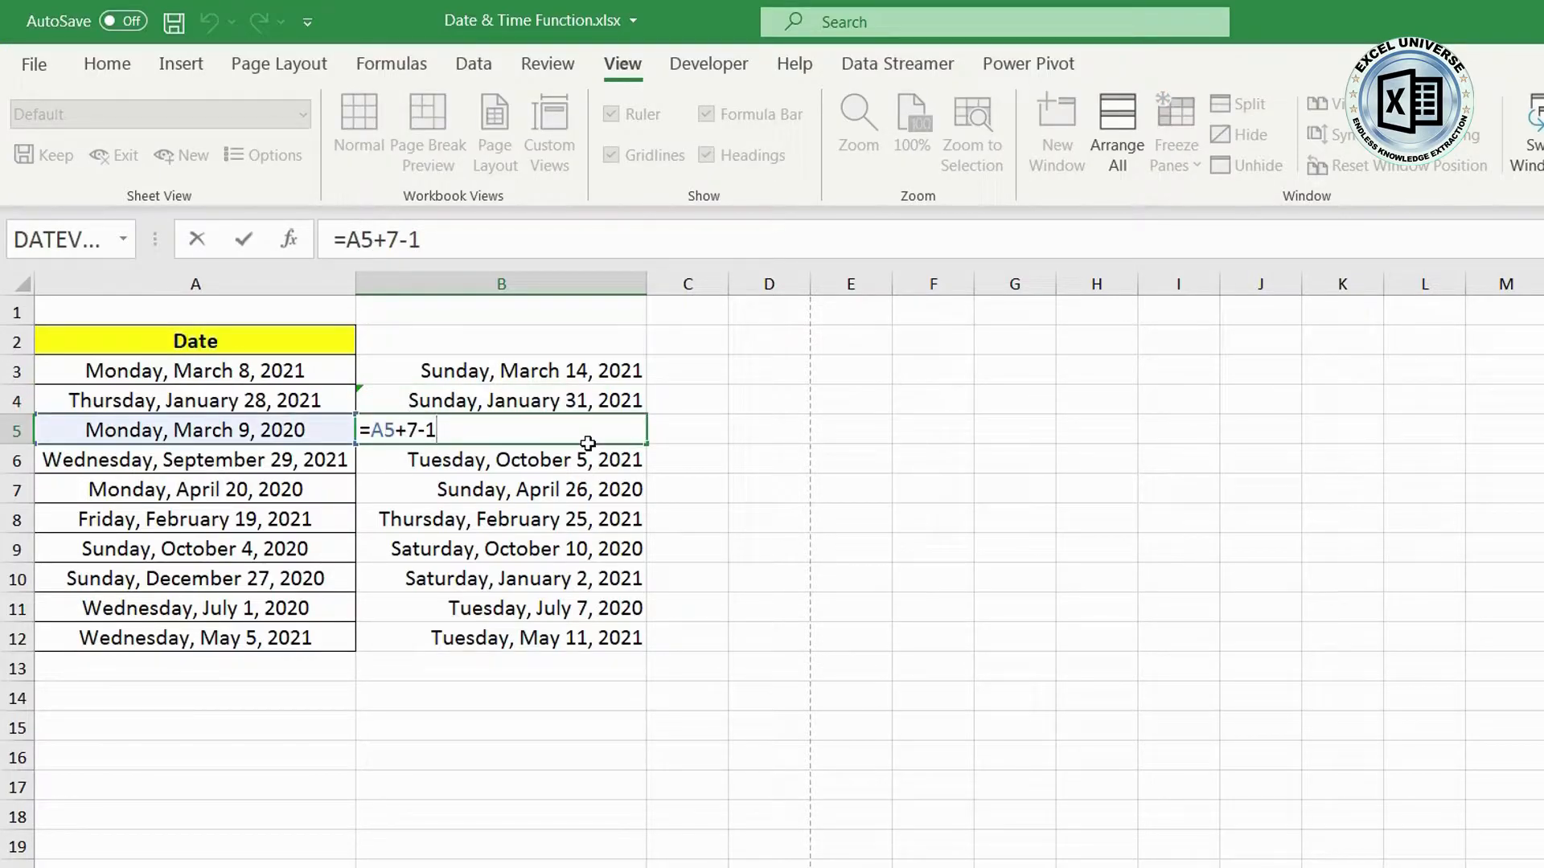
key("ctrl+Return")
key("Left")
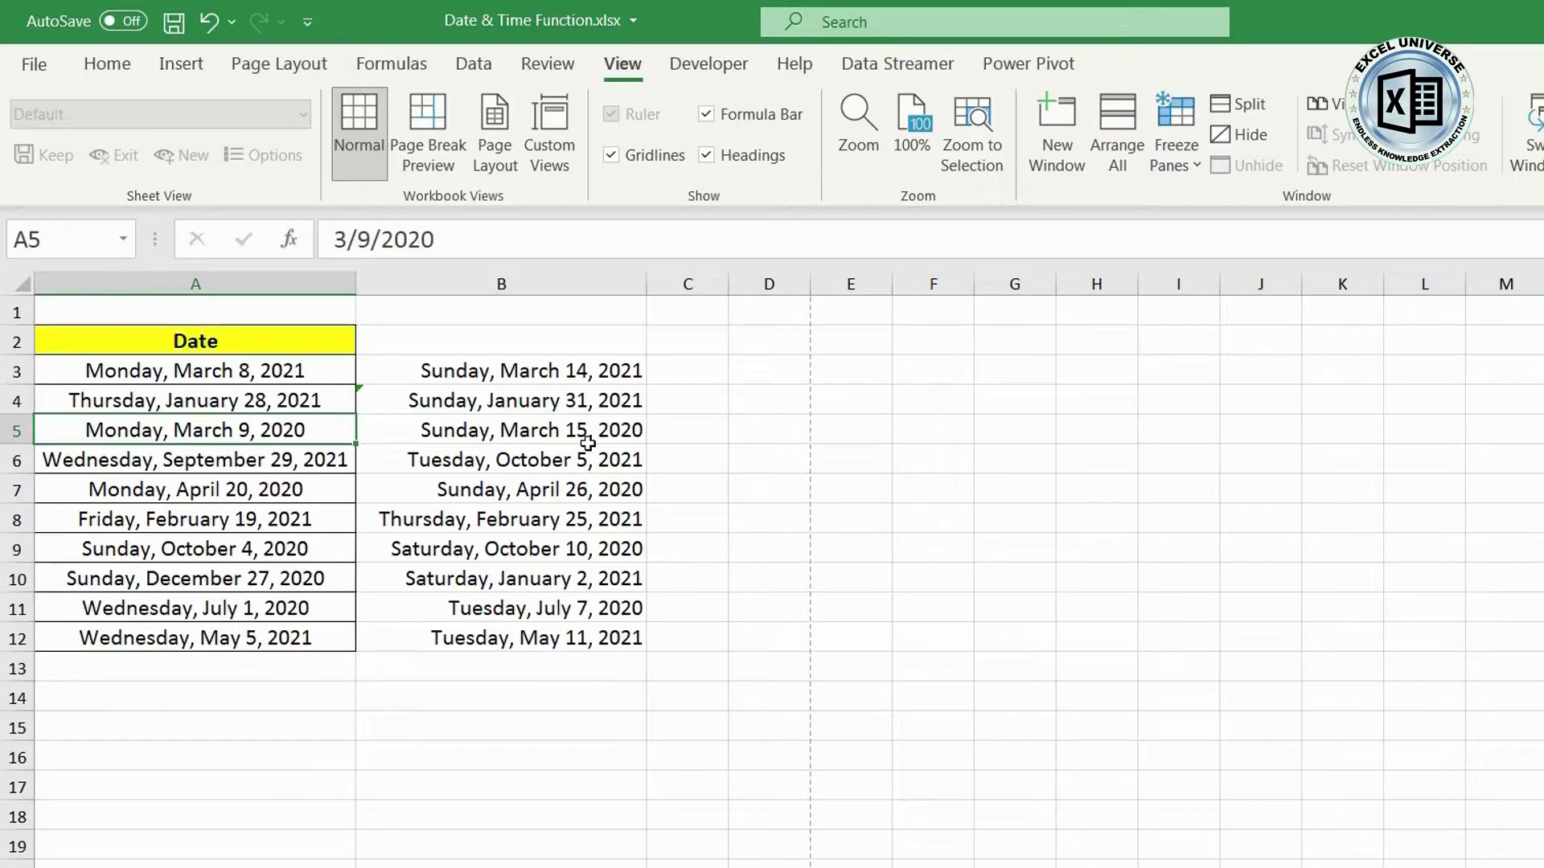
key("Down")
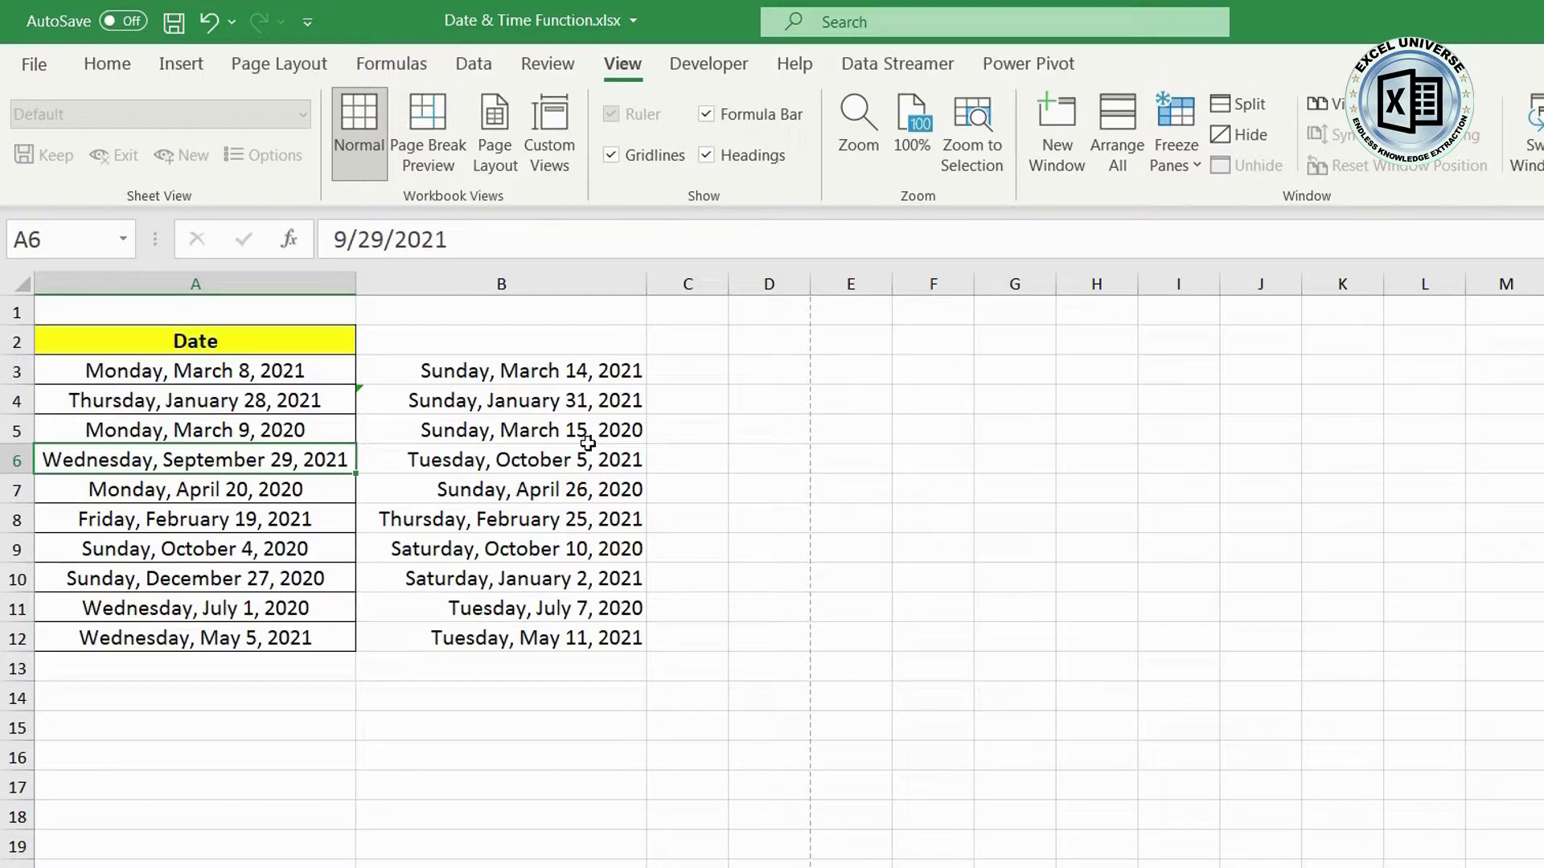
left_click(613, 460)
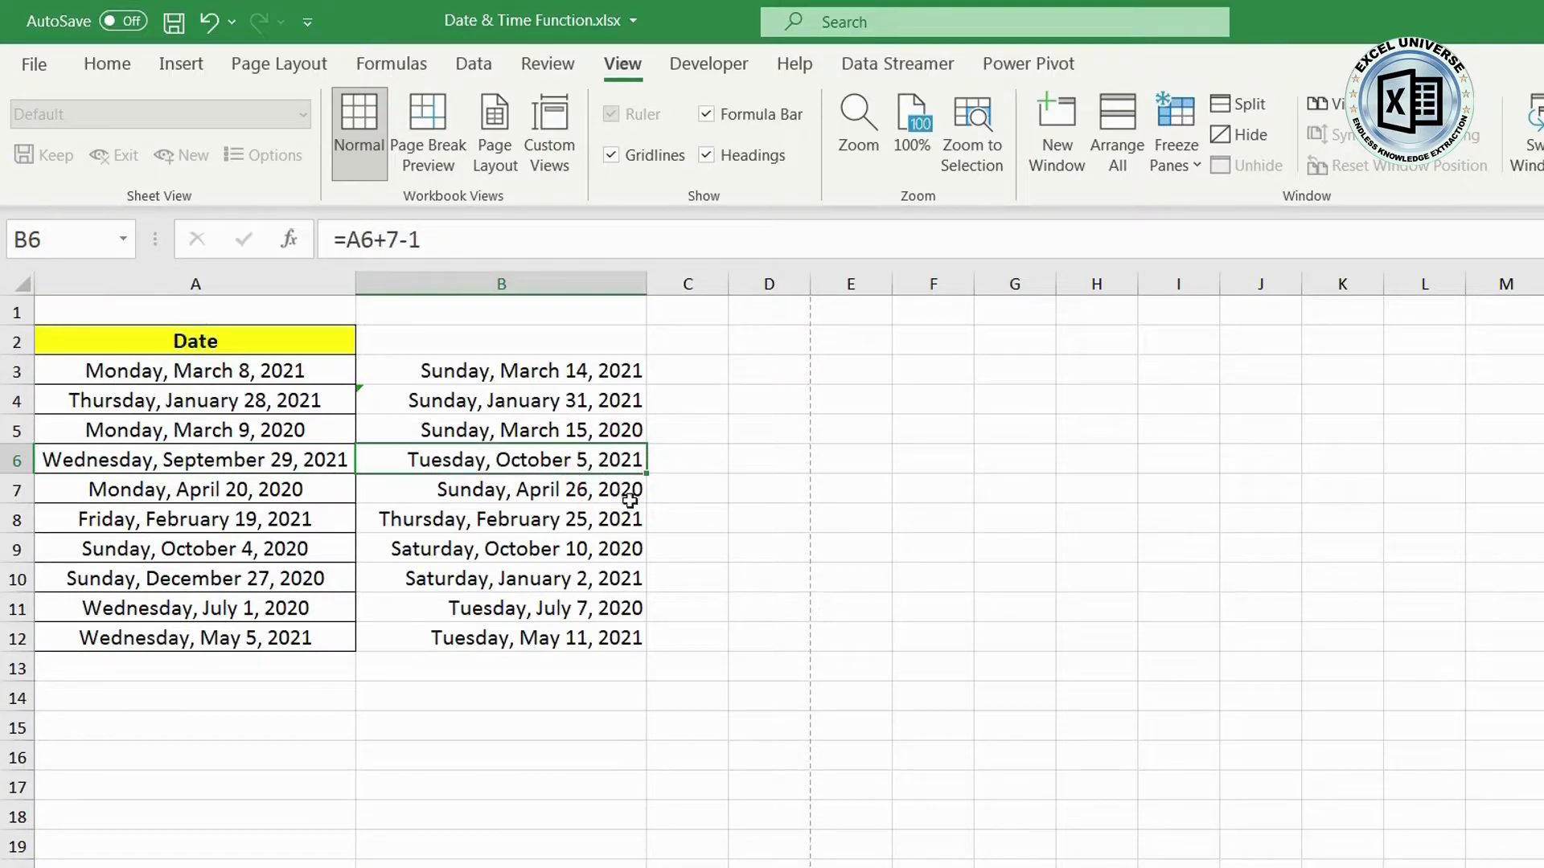
key("F2")
key("BackSpace")
type("3")
key("Return")
key("Up")
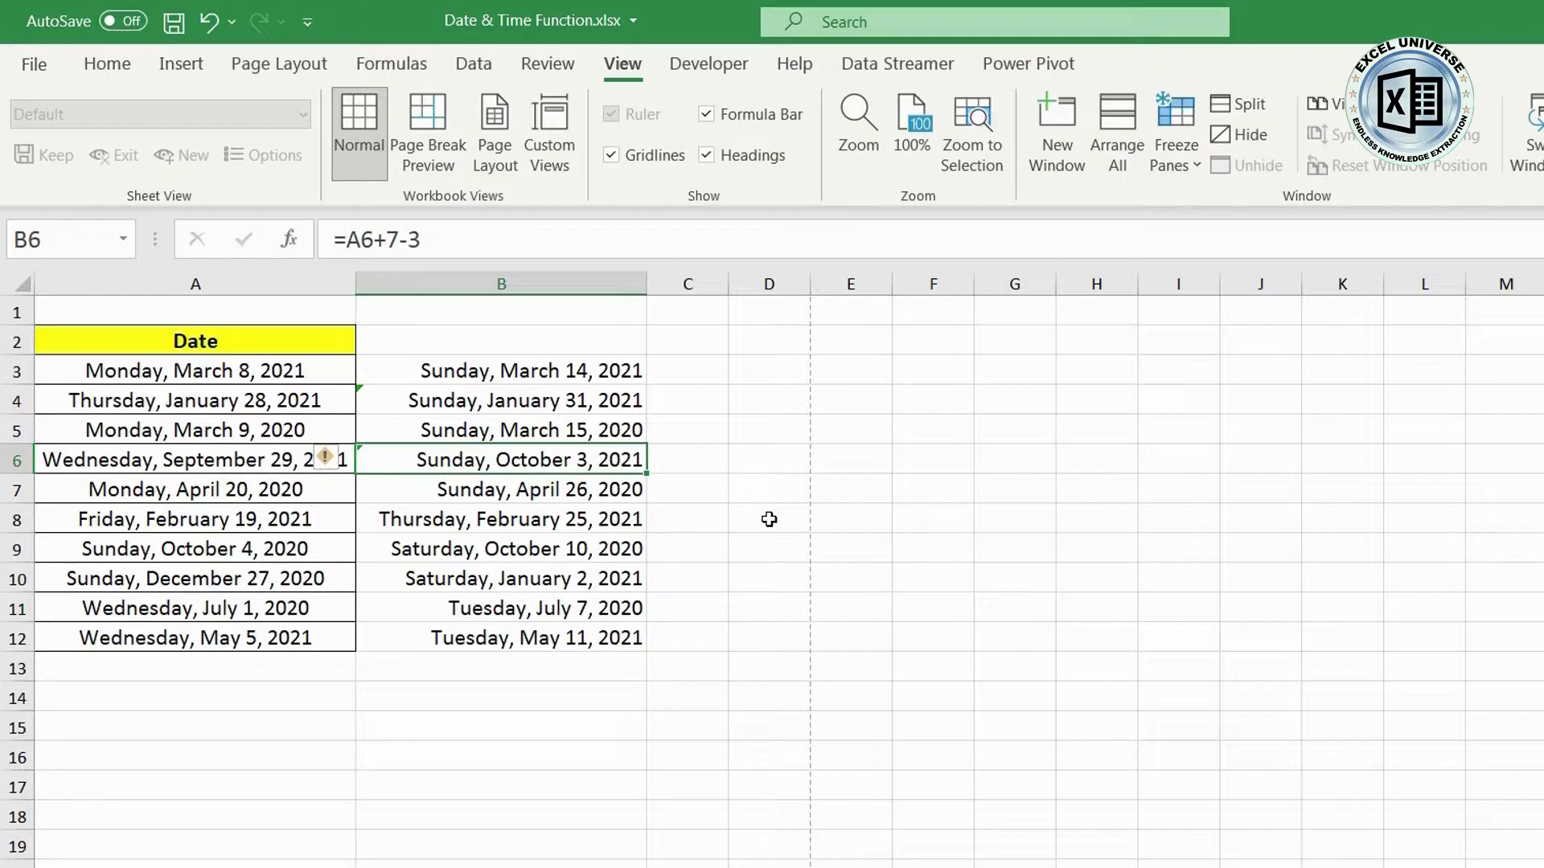
Step: Restore the B3 formula to =A3+7 and fill it down through B12
key("Up")
key("Up")
key("Up")
key("F2")
key("BackSpace")
key("BackSpace")
key("Return")
key("Up")
key("ctrl+shift+Down")
key("ctrl+d")
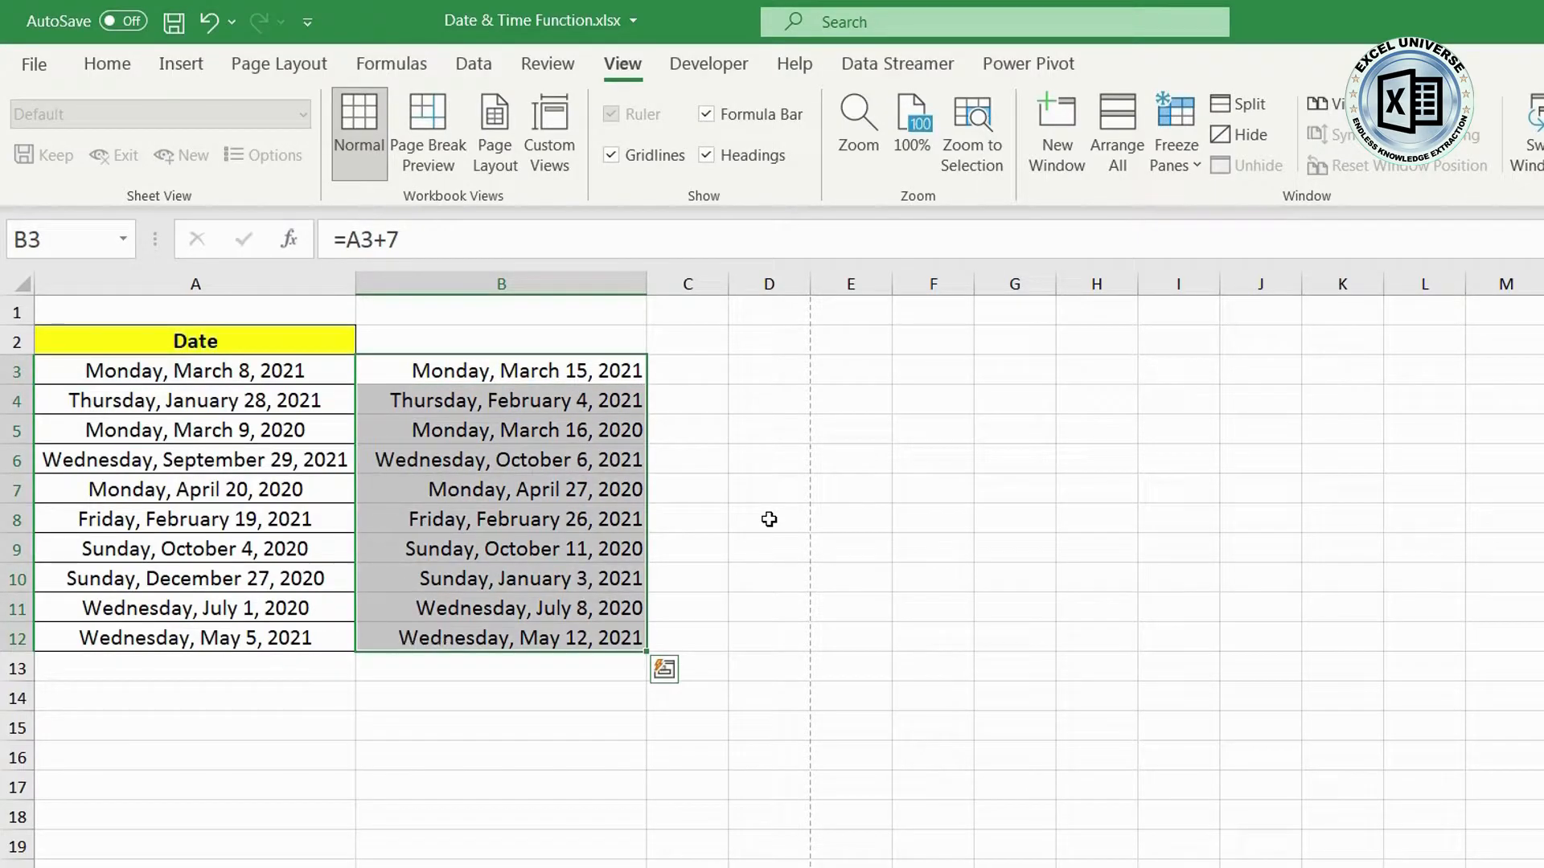
key("Right")
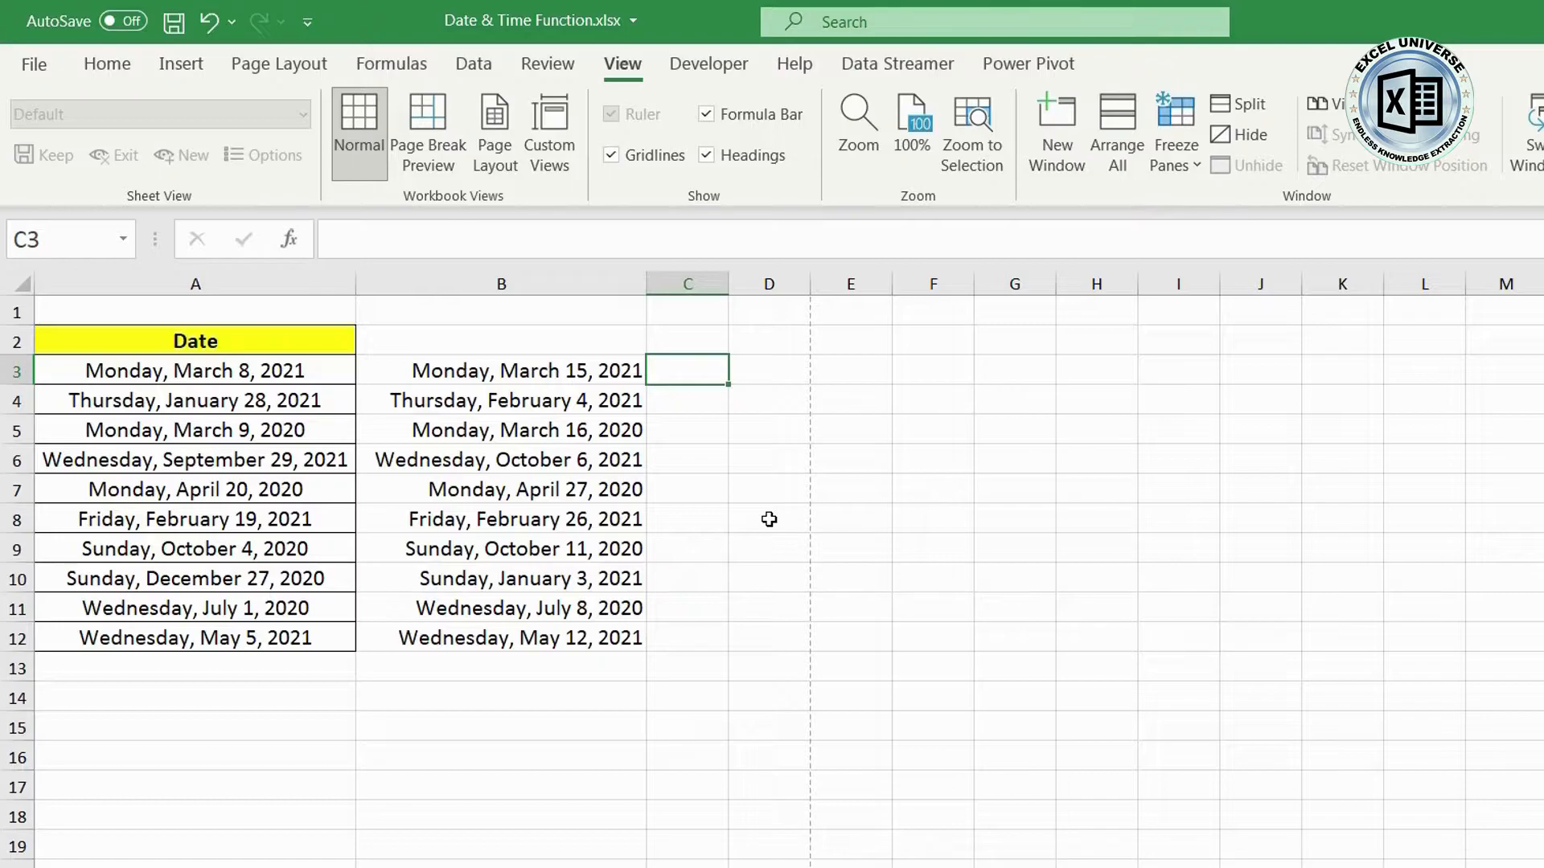
Step: Enter the number of days to subtract for the first three dates in C3:C5: 1, 4 and 1
left_click_drag(567, 374, 566, 643)
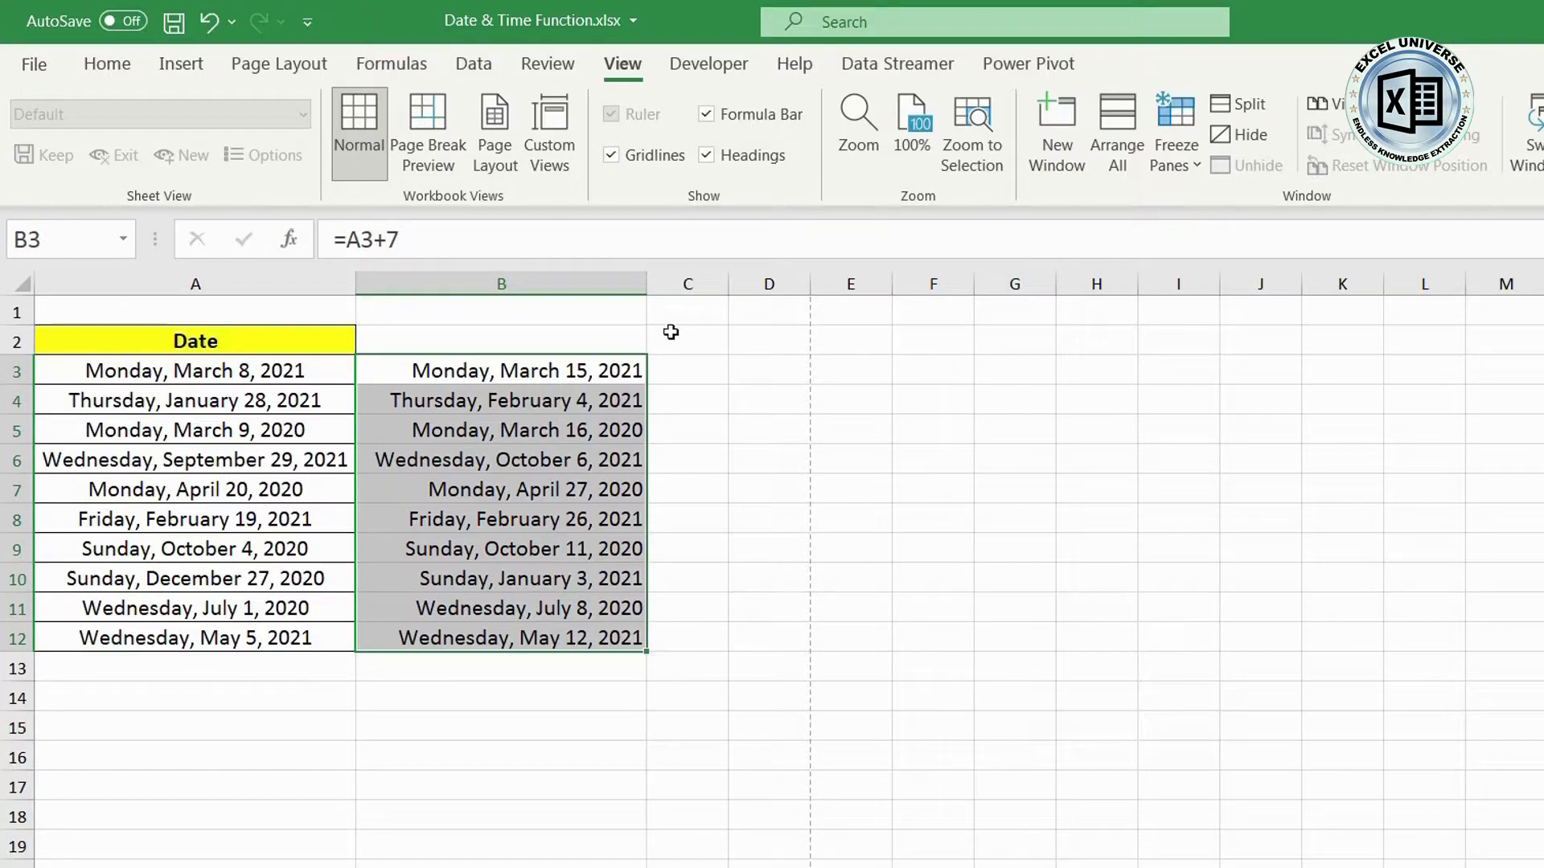
left_click(682, 367)
type("1")
key("Return")
type("4")
key("Return")
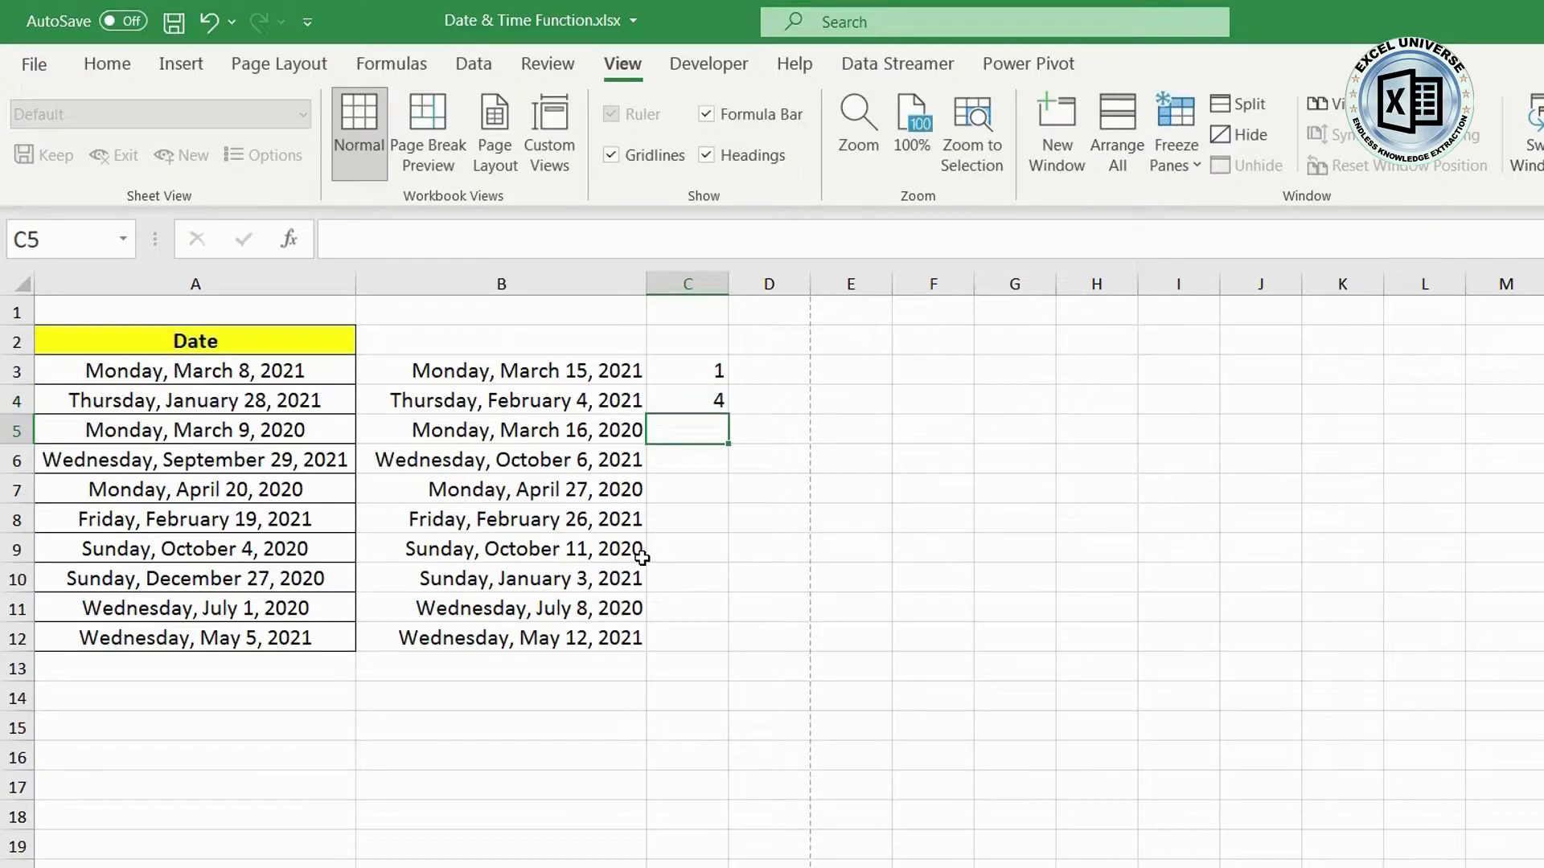
type("1")
key("Return")
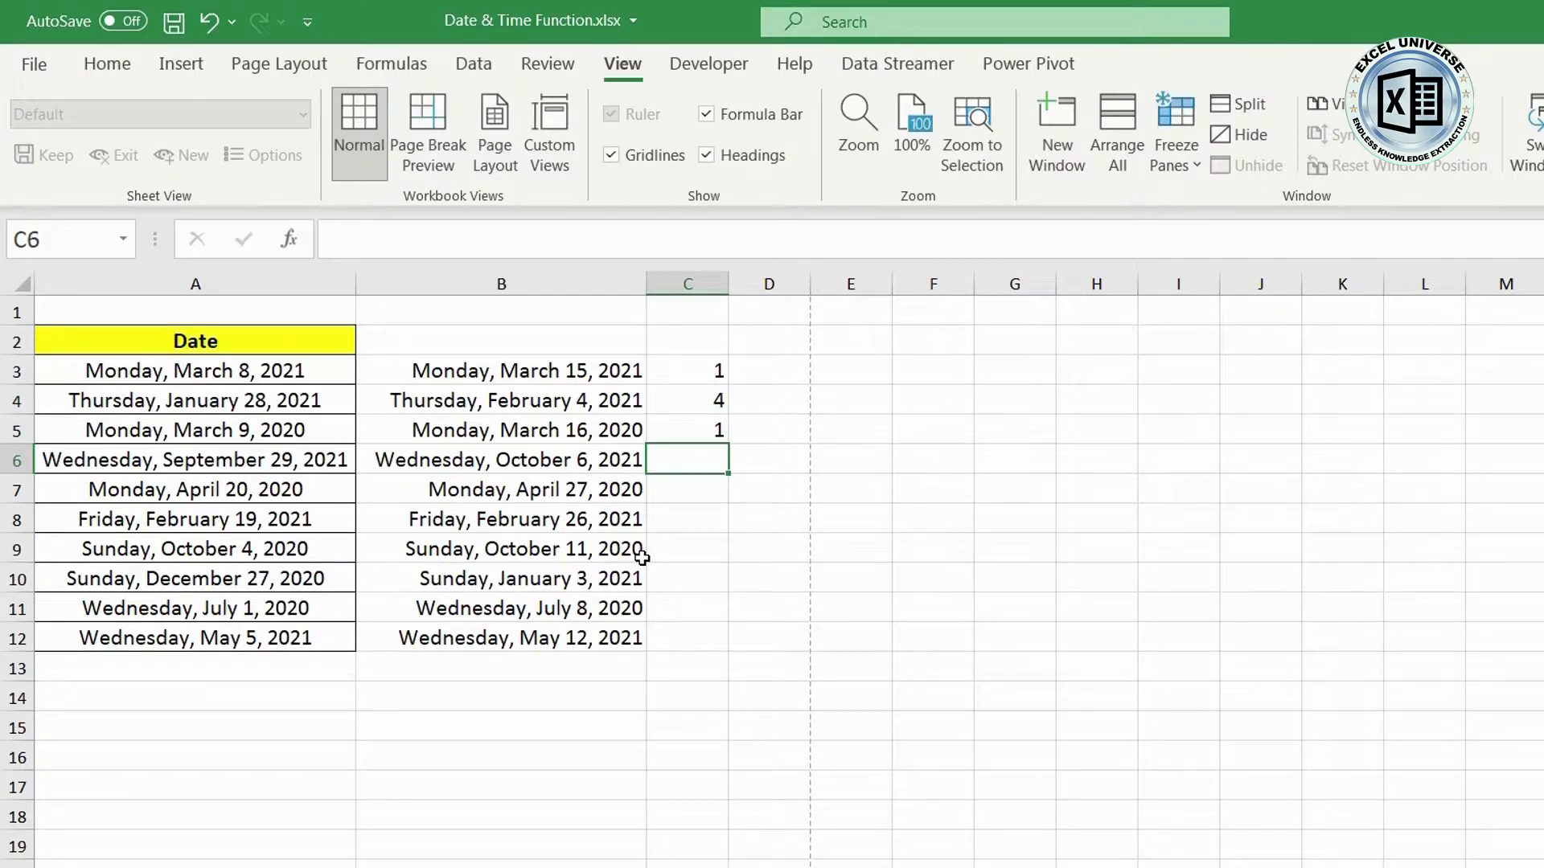
Step: Clear the manually entered day numbers from C3:C5
key("Up")
key("Up")
key("Up")
key("shift+Down")
key("shift+Down")
key("Delete")
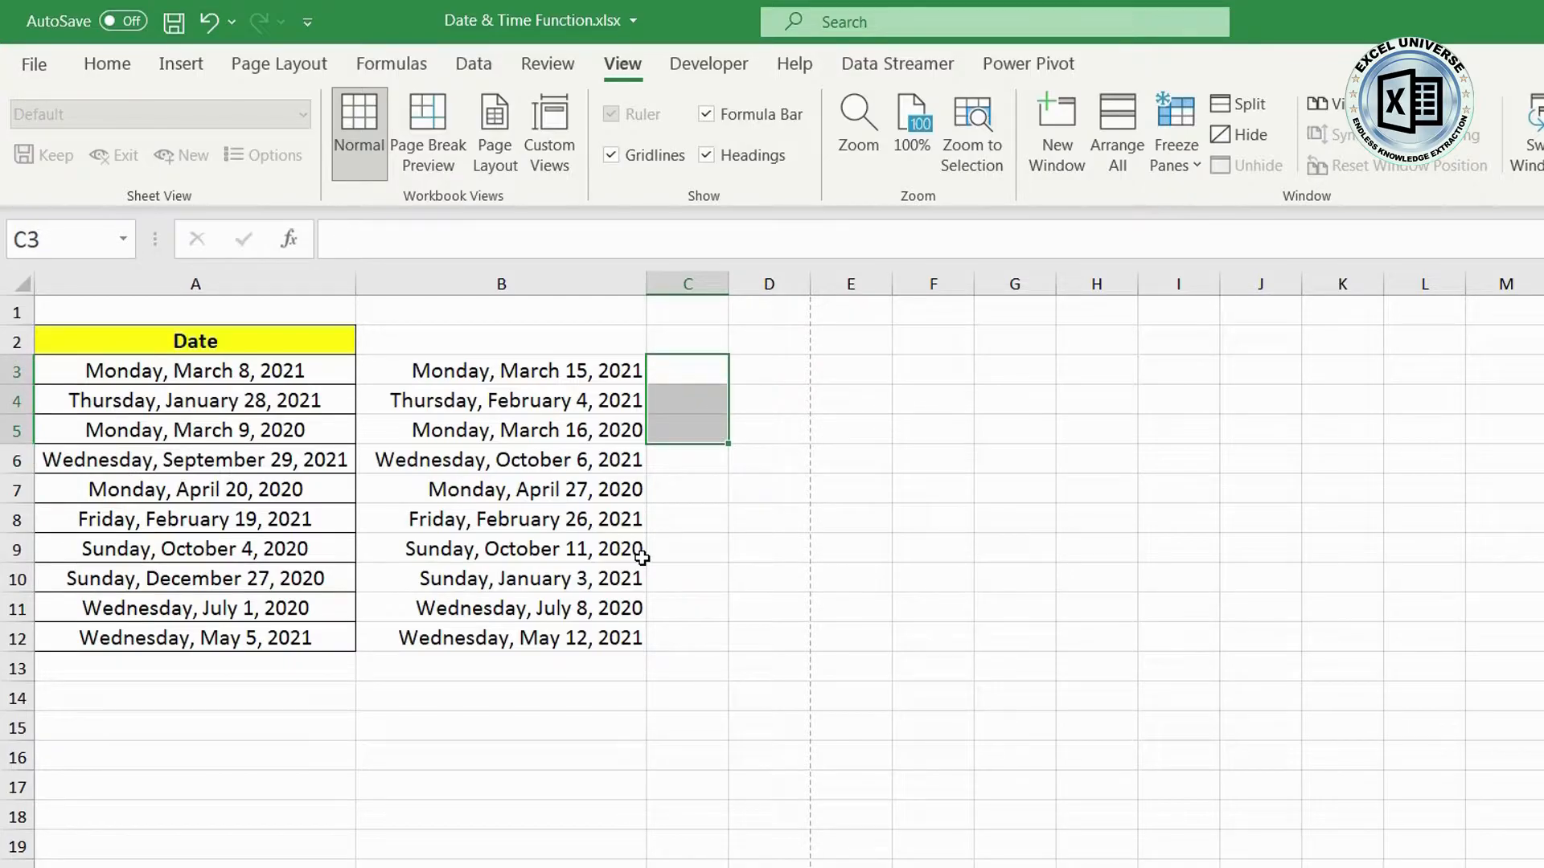
Step: Enter =WEEKDAY(A3,17) in C3 to number the first date's weekday with Sunday as 1
type("=we")
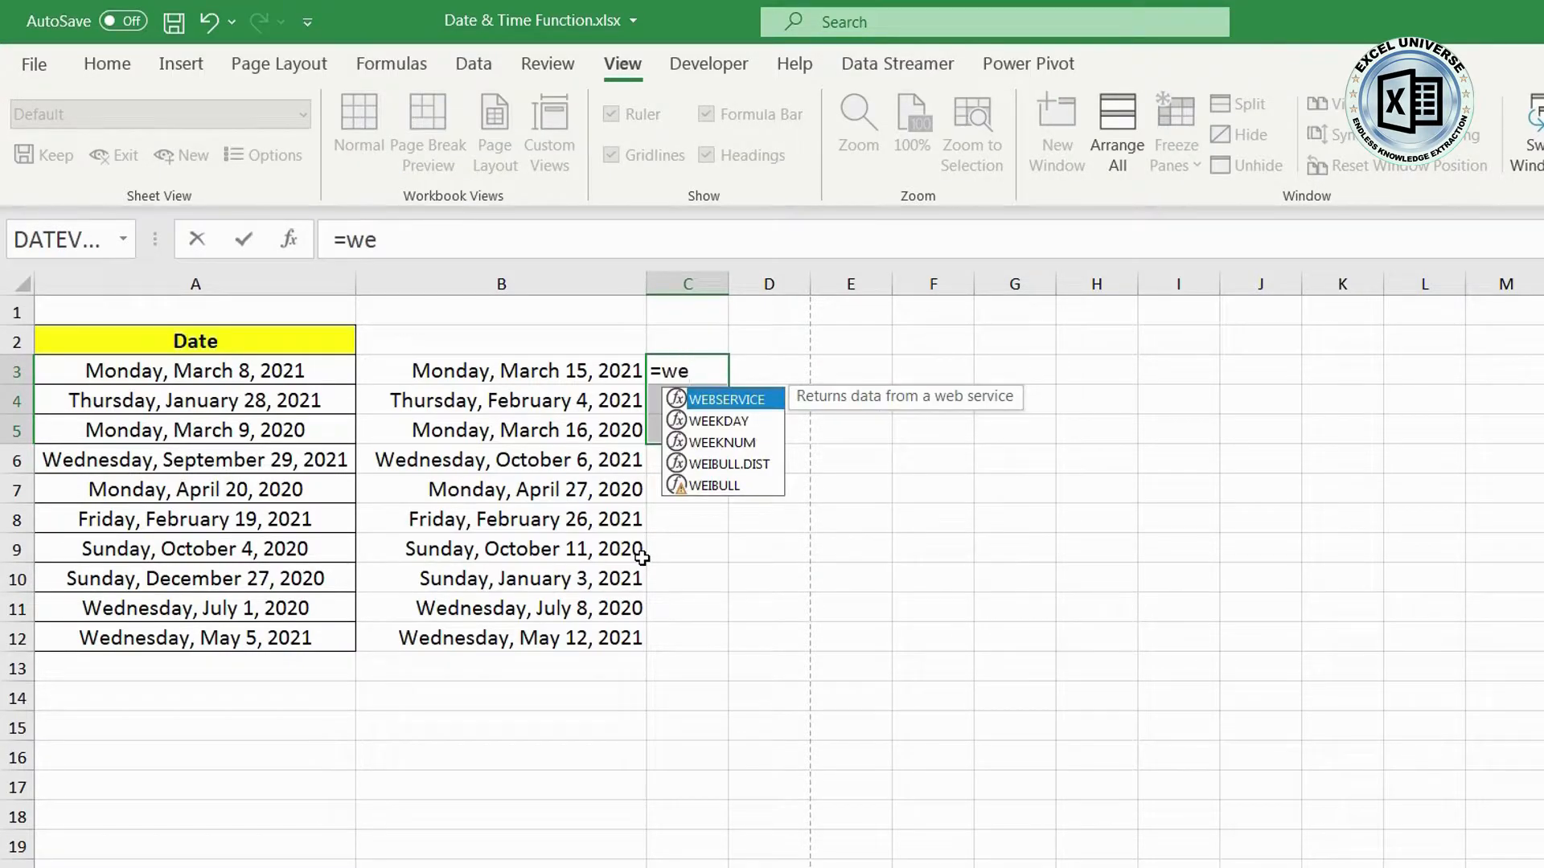
type("e")
key("Tab")
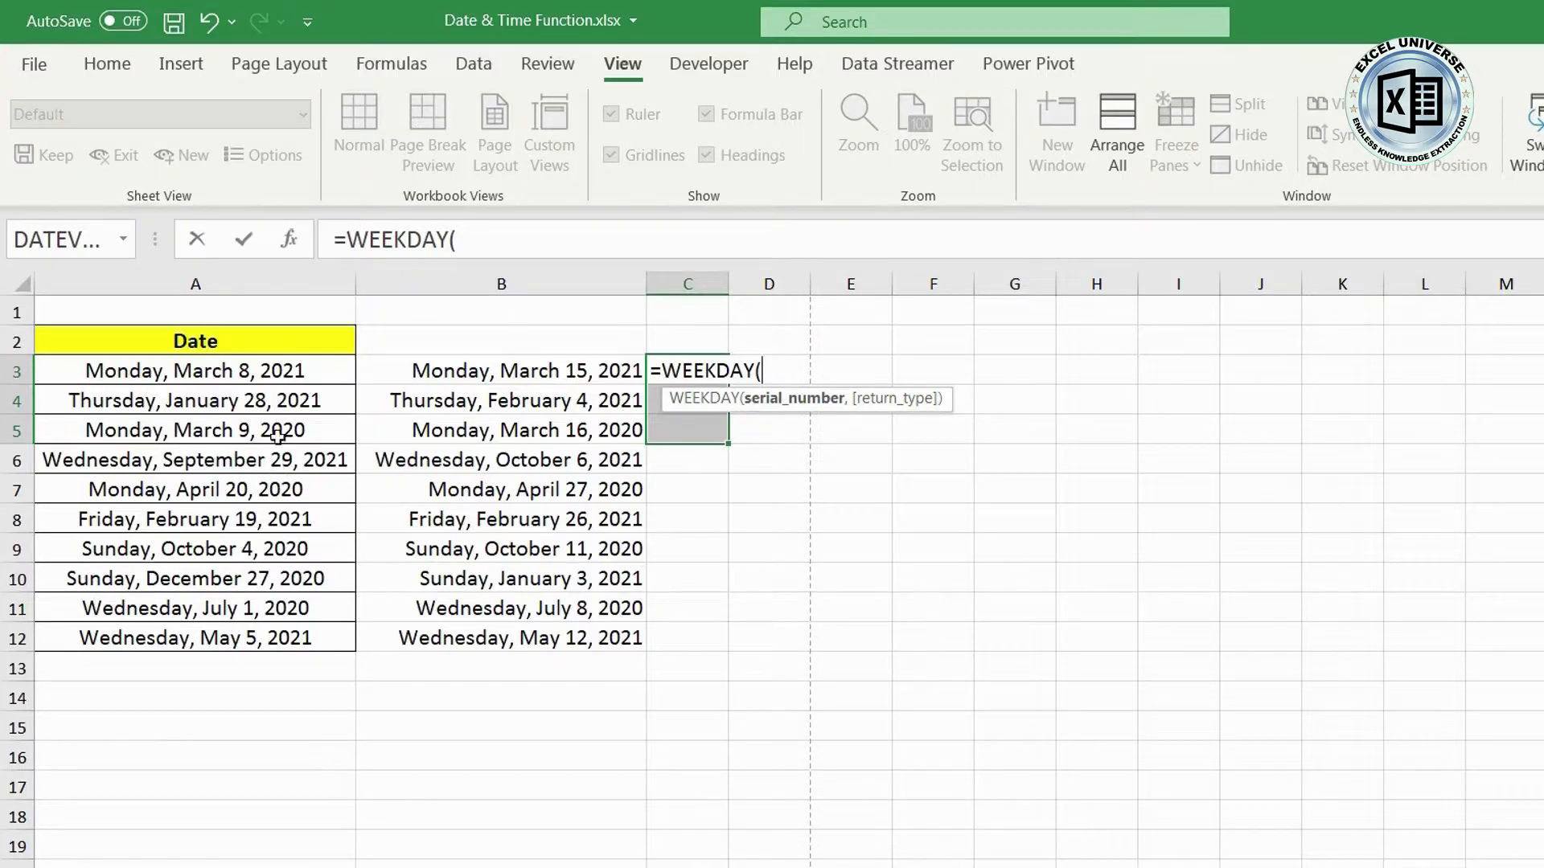
left_click(286, 374)
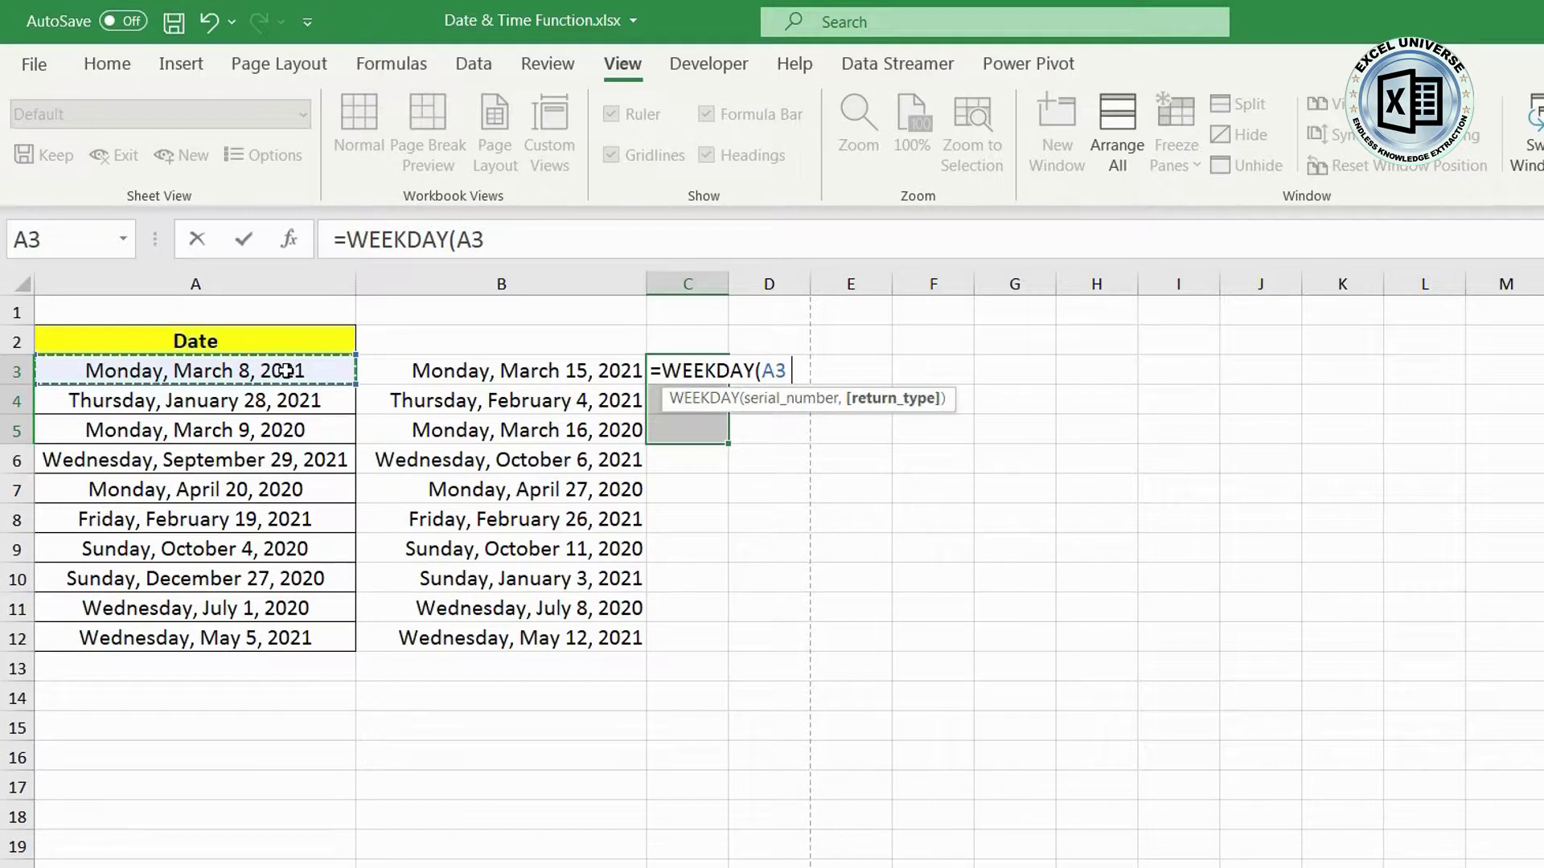
type(",")
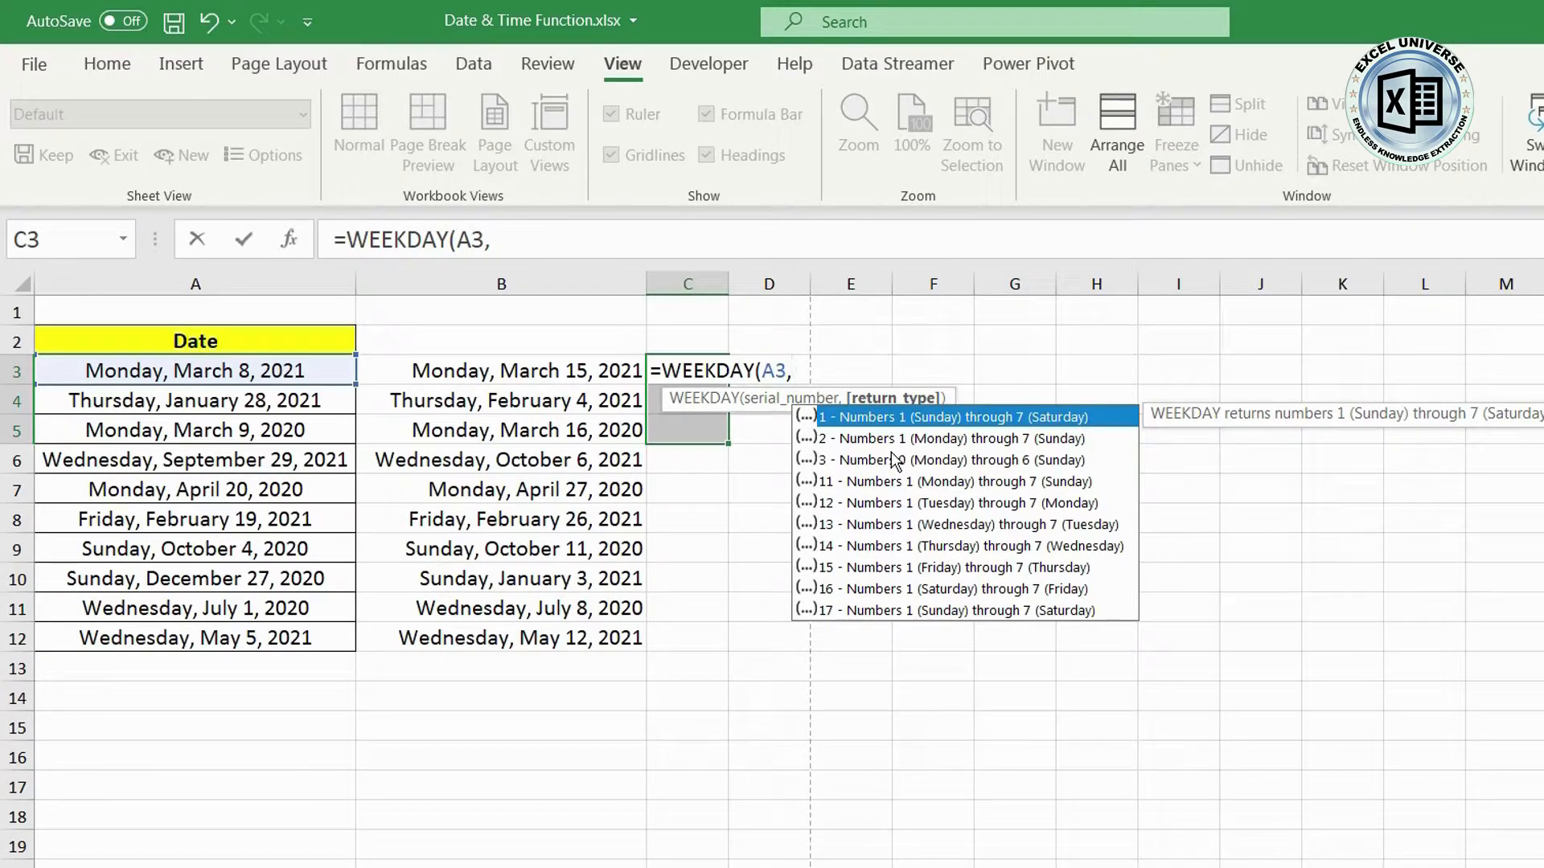
type("17")
type("))")
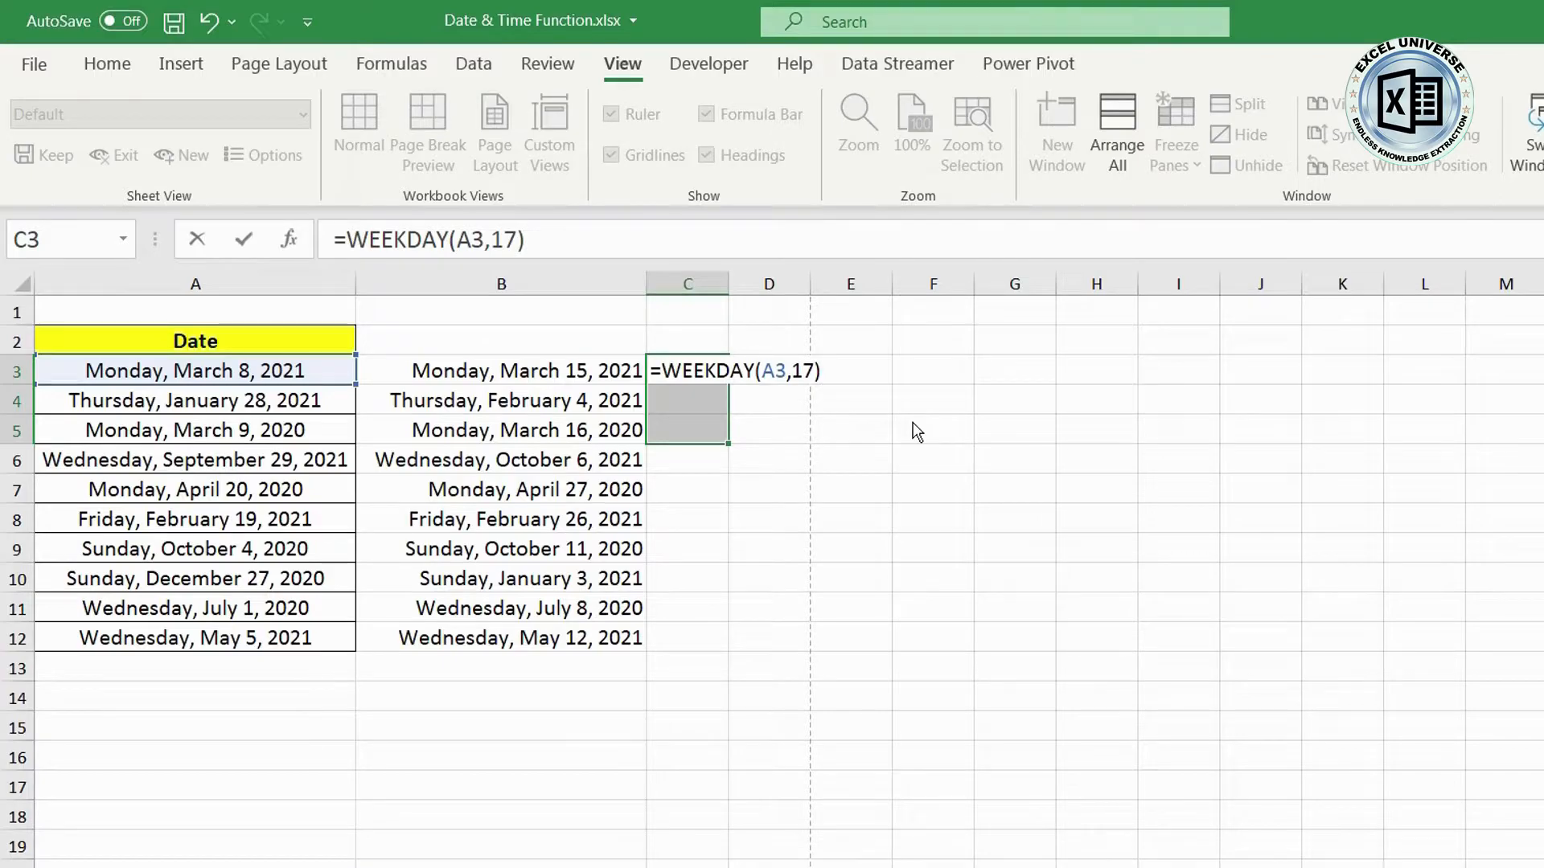
key("Return")
key("Up")
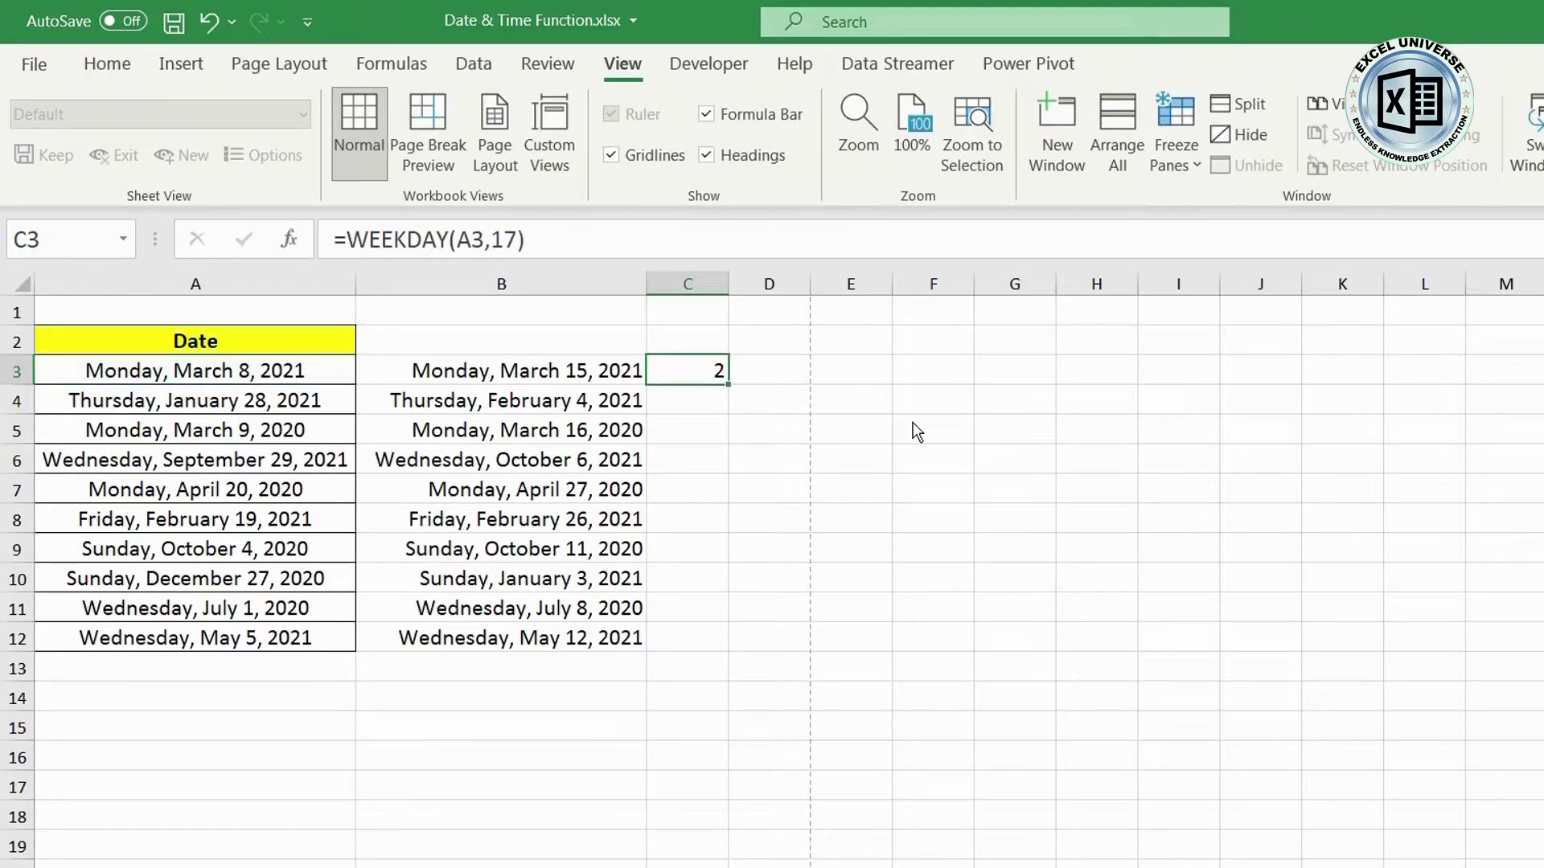
Step: Change the C3 formula to =WEEKDAY(A3,17)-1 and give the cell the General number format
double_click(692, 382)
type("-1")
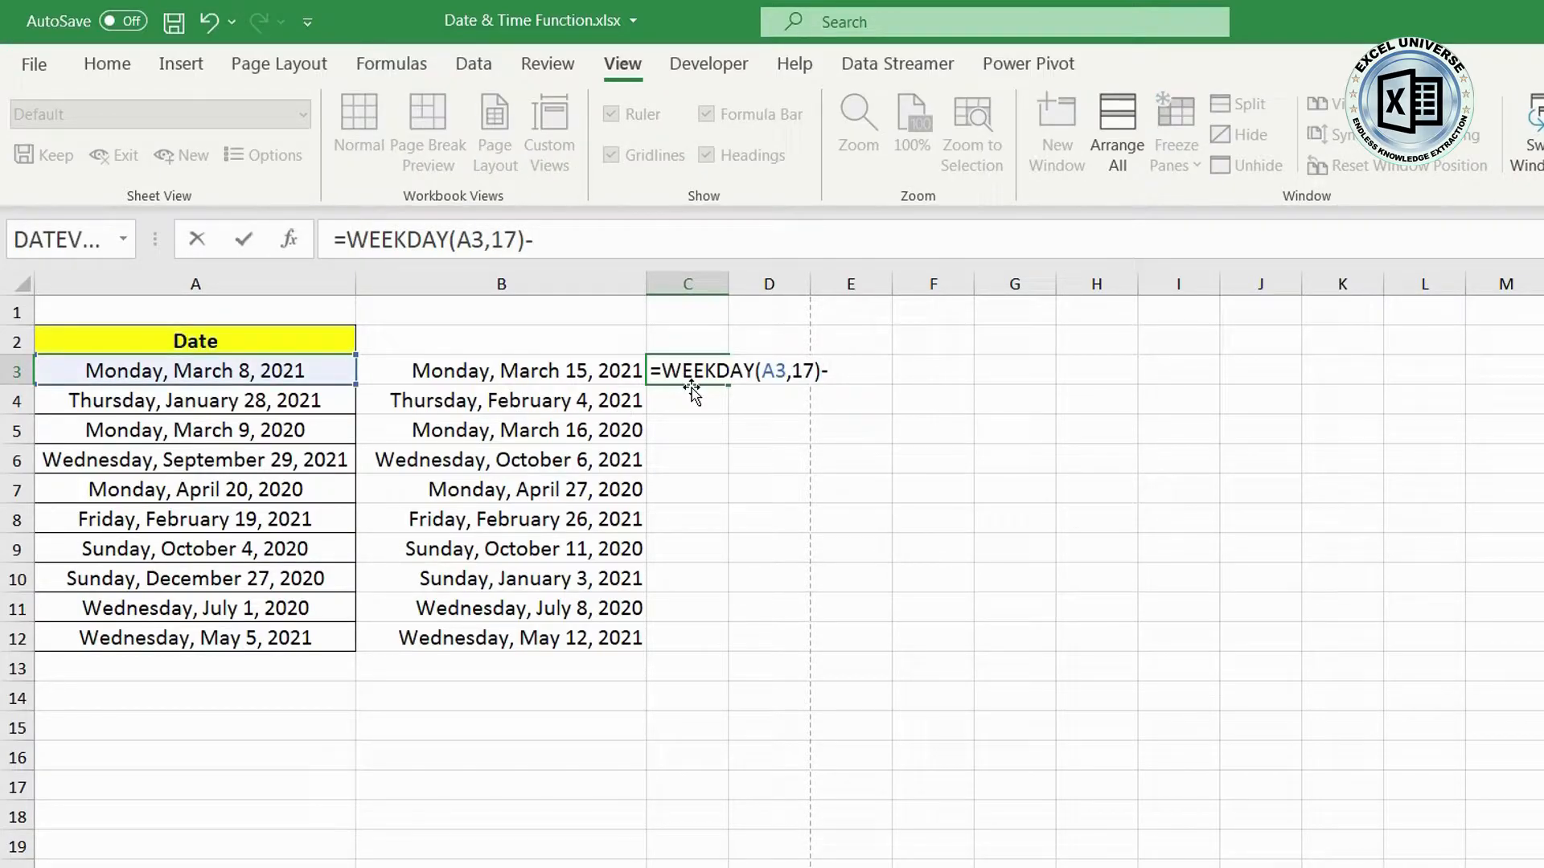
key("ctrl+Return")
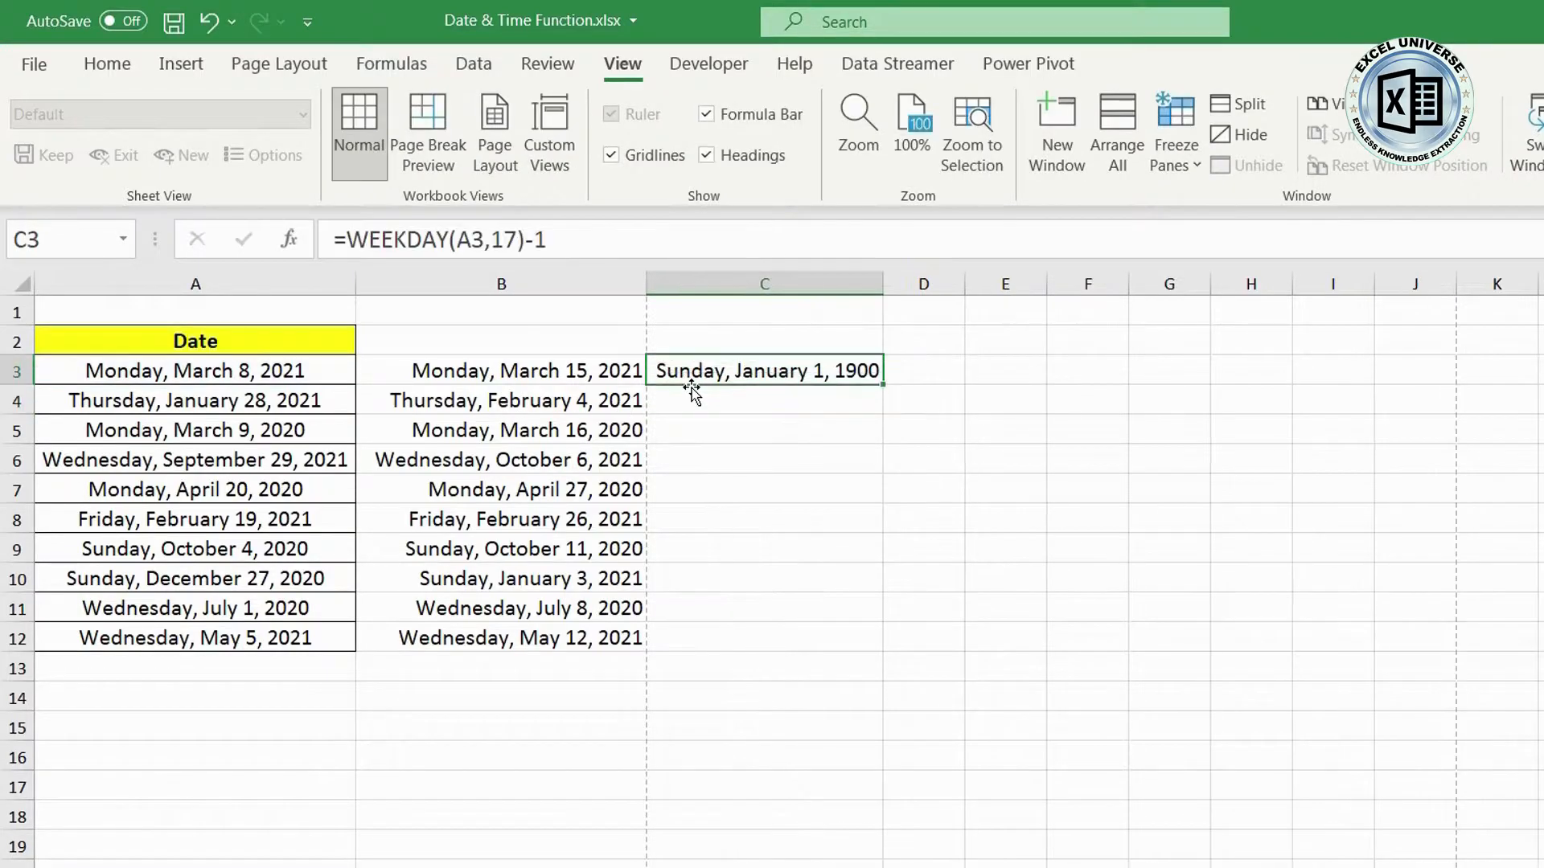
left_click(108, 65)
left_click(1043, 114)
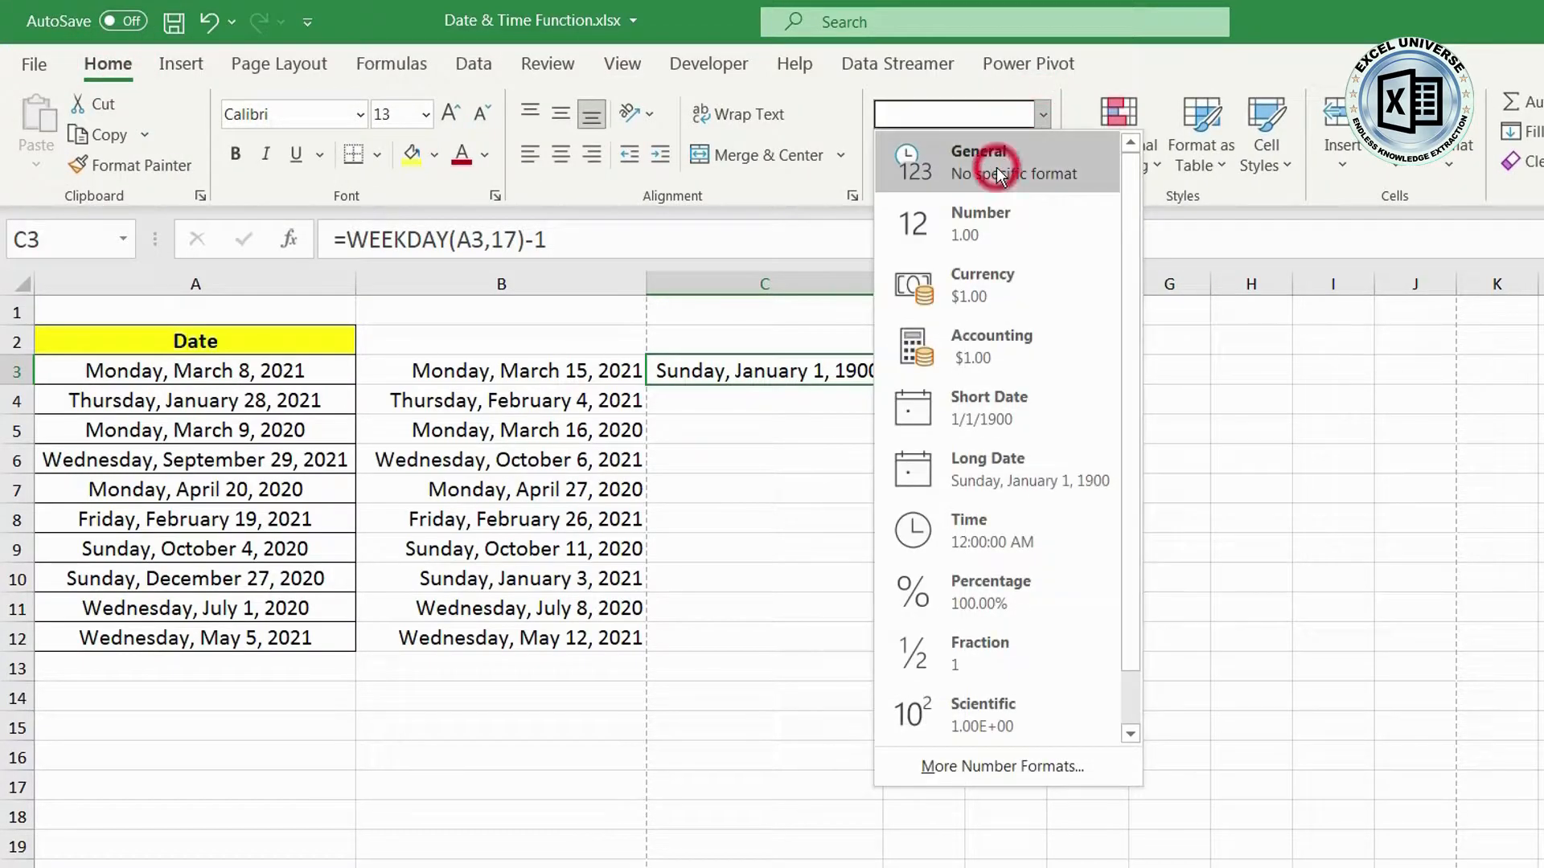
left_click(994, 158)
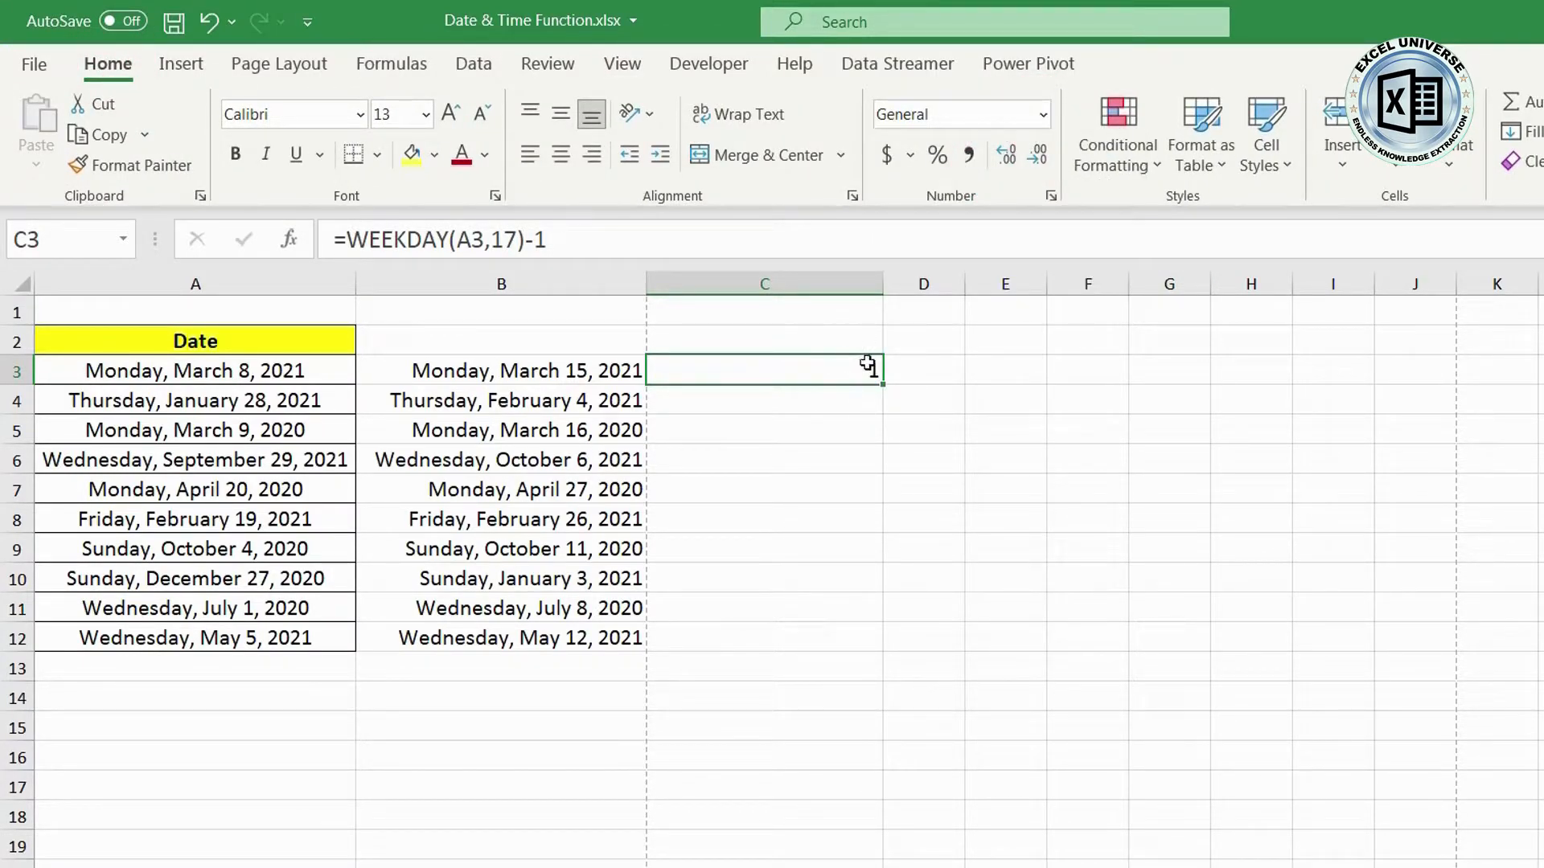
Step: Extend the B3 formula to =A3+7-C3 so the calculated days are subtracted from the date
key("Left")
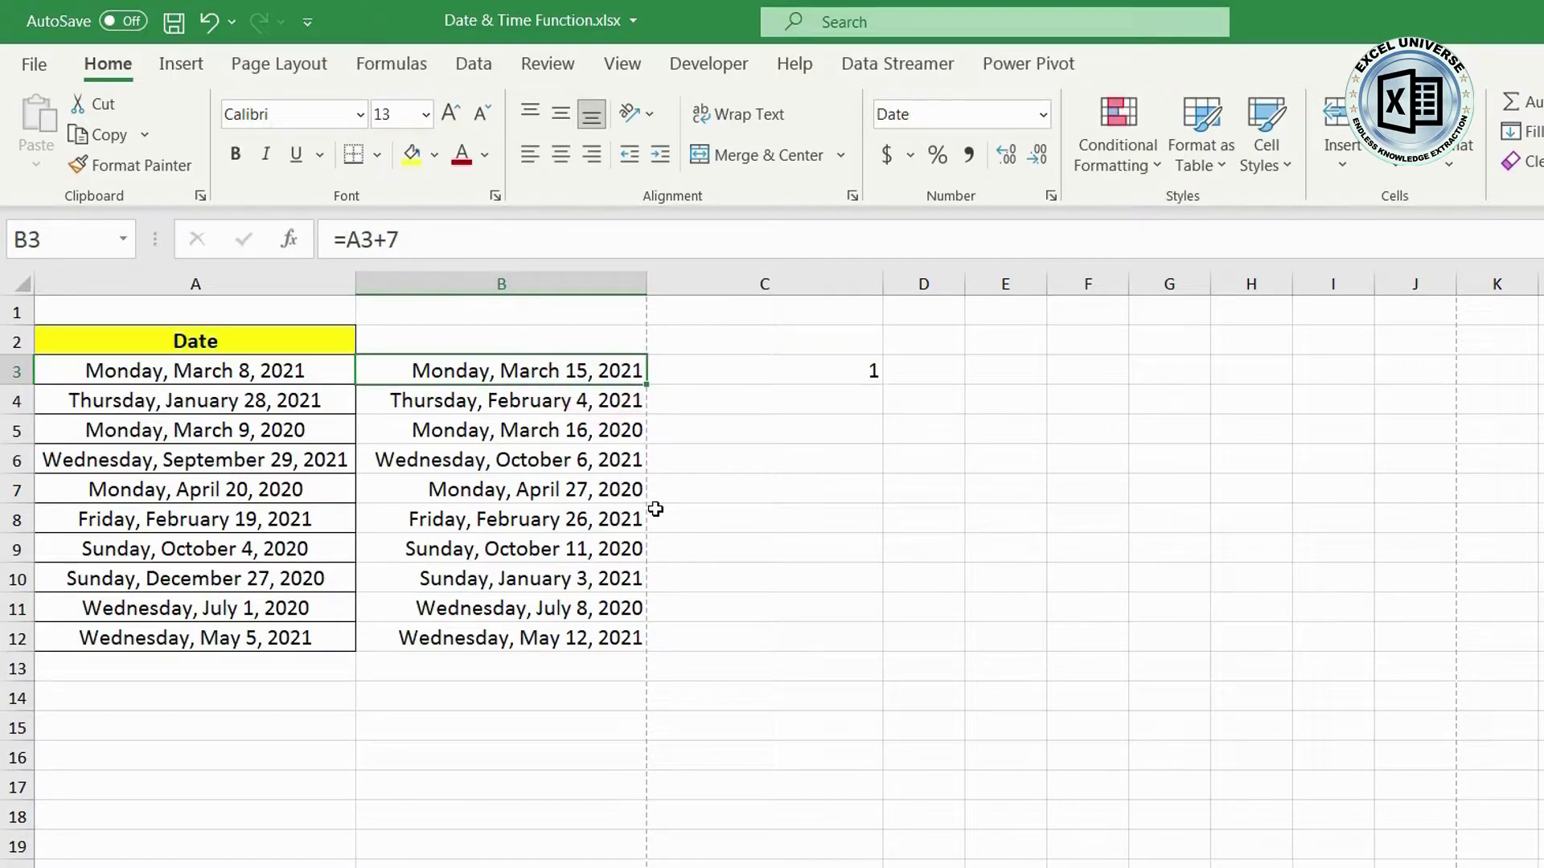
key("F2")
type("-")
left_click(864, 370)
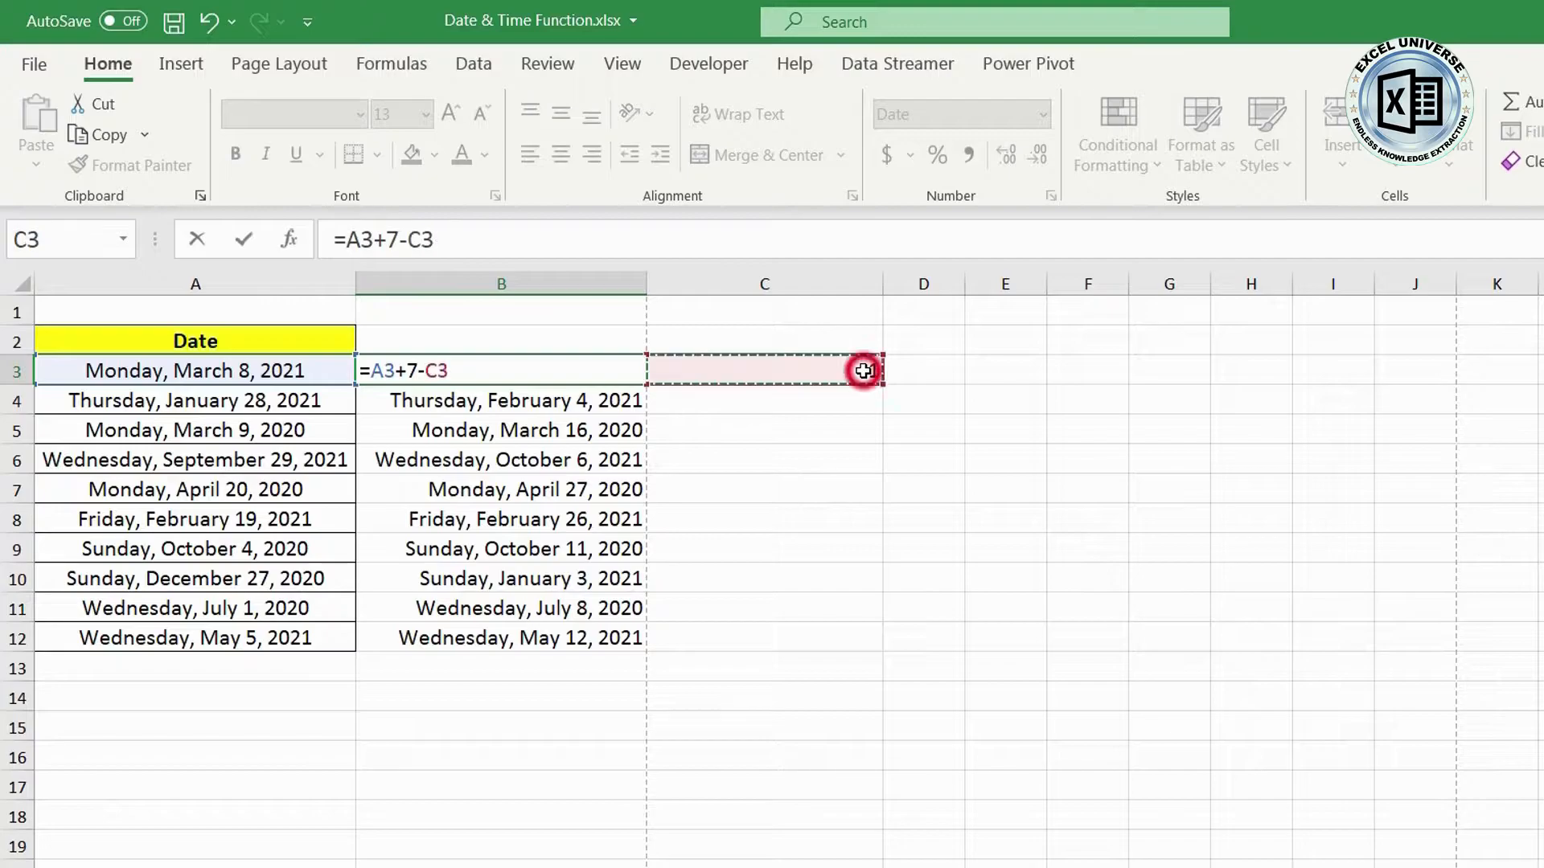
key("Return")
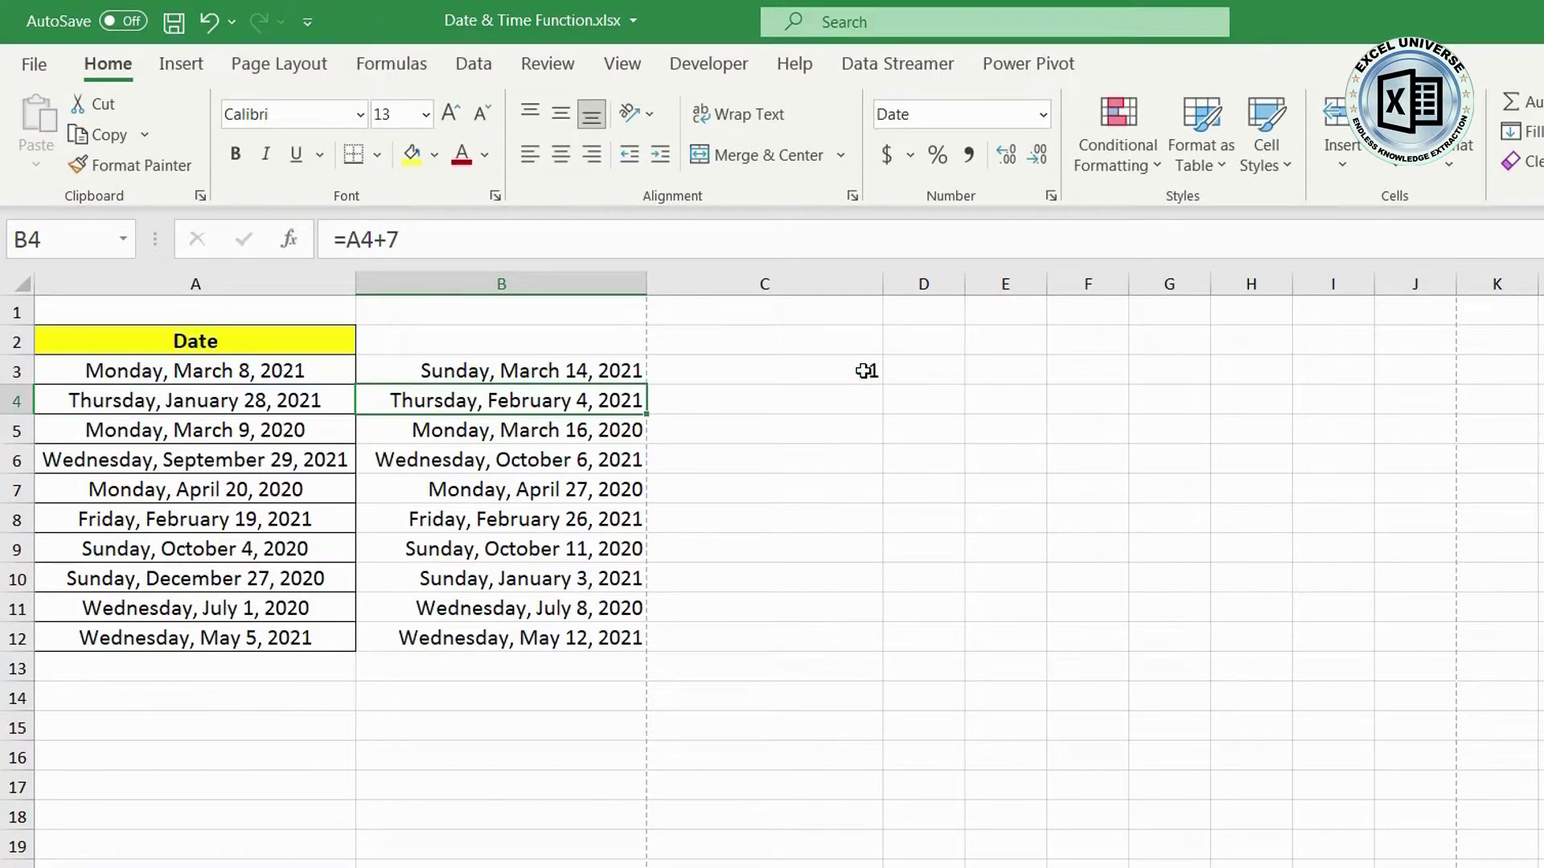
Step: Fill the C3 formula into C4, and fill the formulas in columns B and C down through row 12
left_click(865, 371)
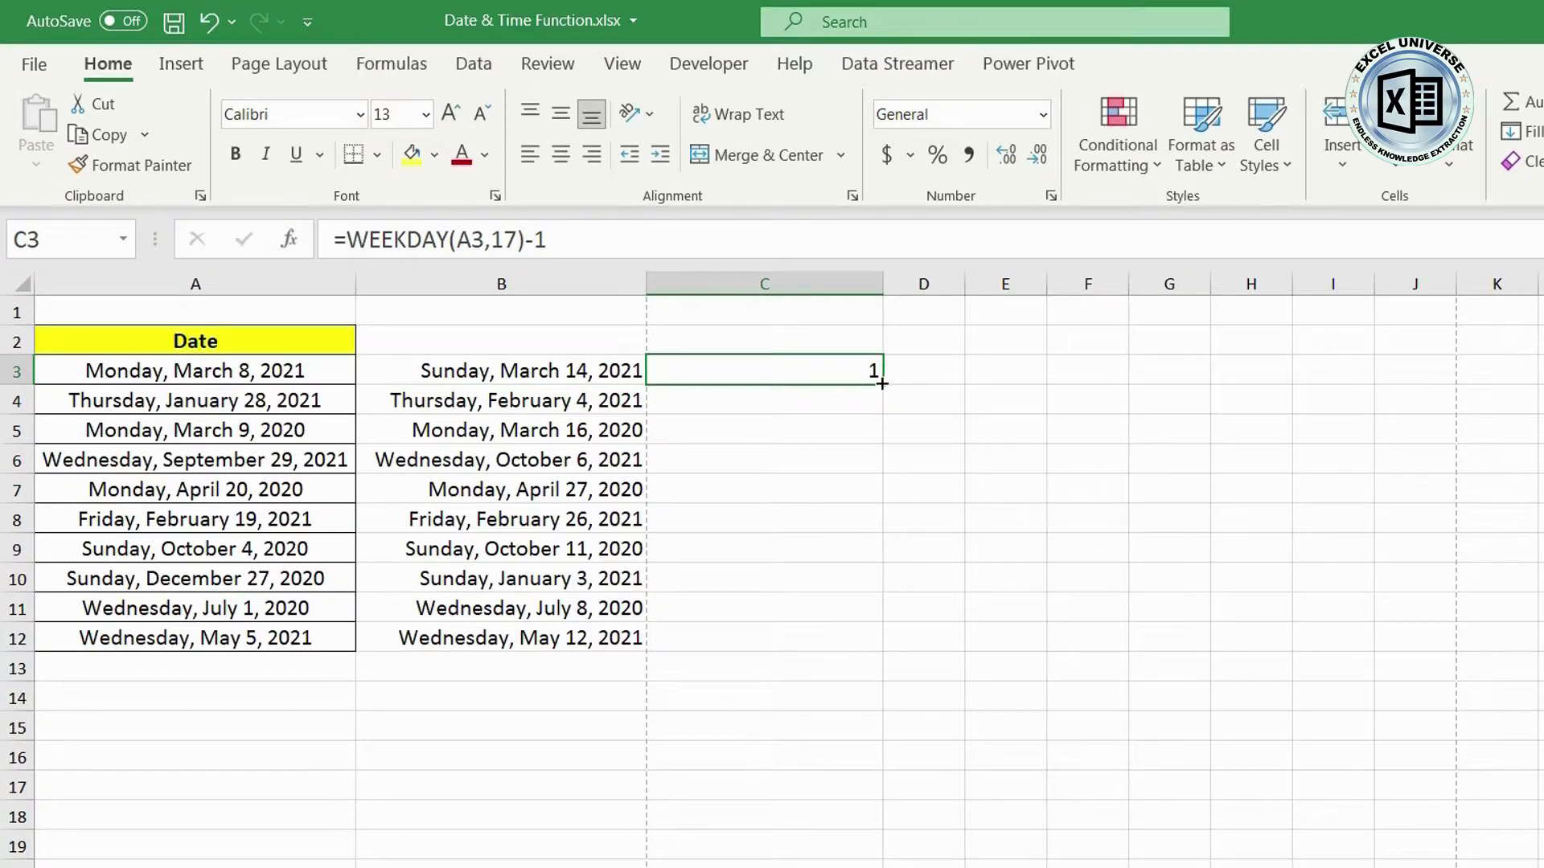
left_click_drag(882, 383, 882, 414)
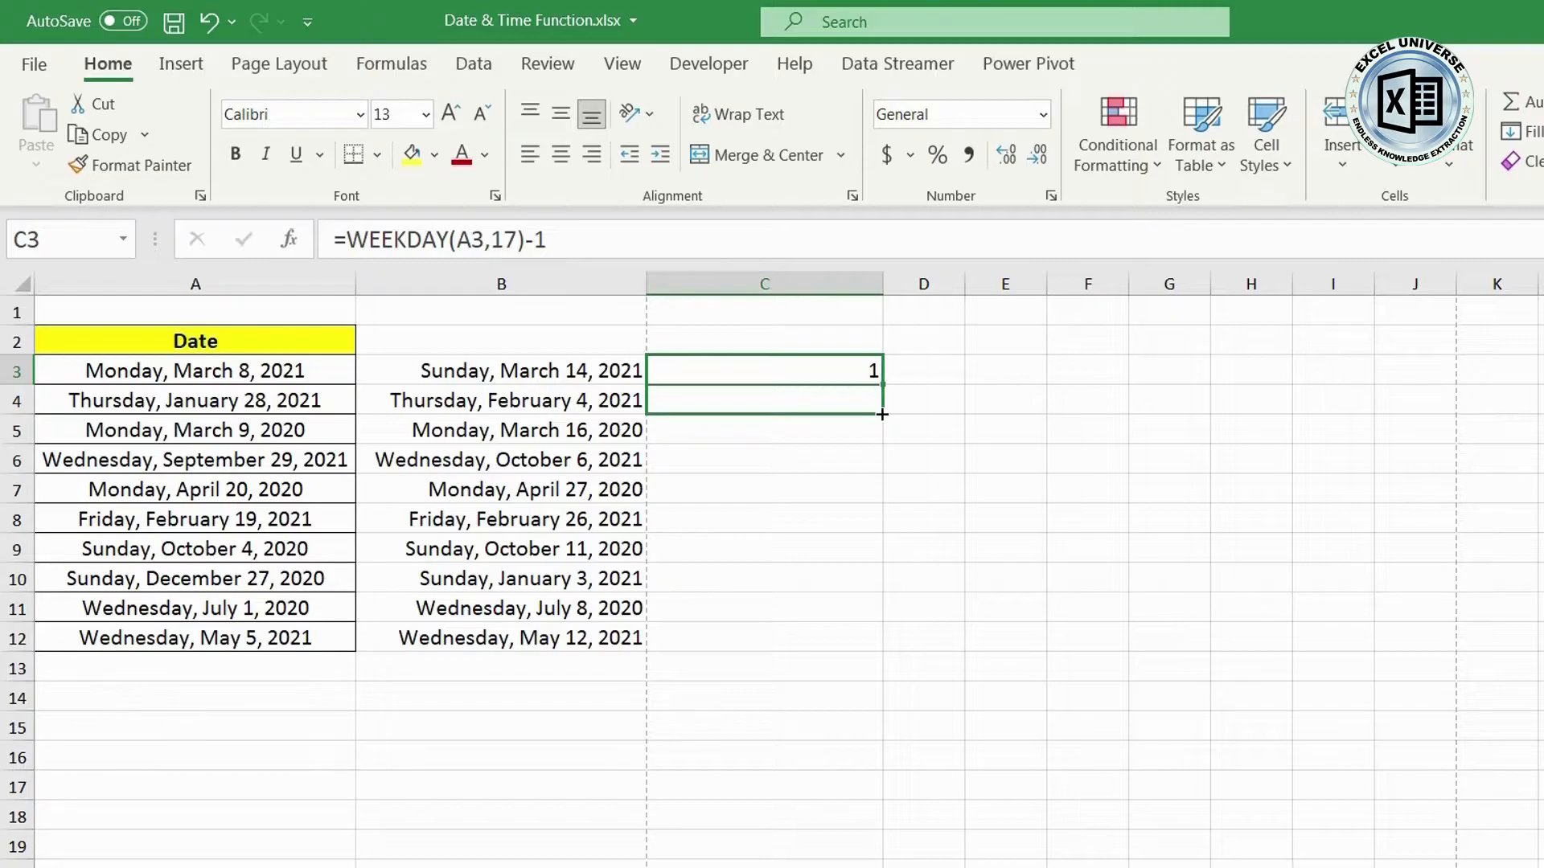
left_click_drag(882, 415, 882, 414)
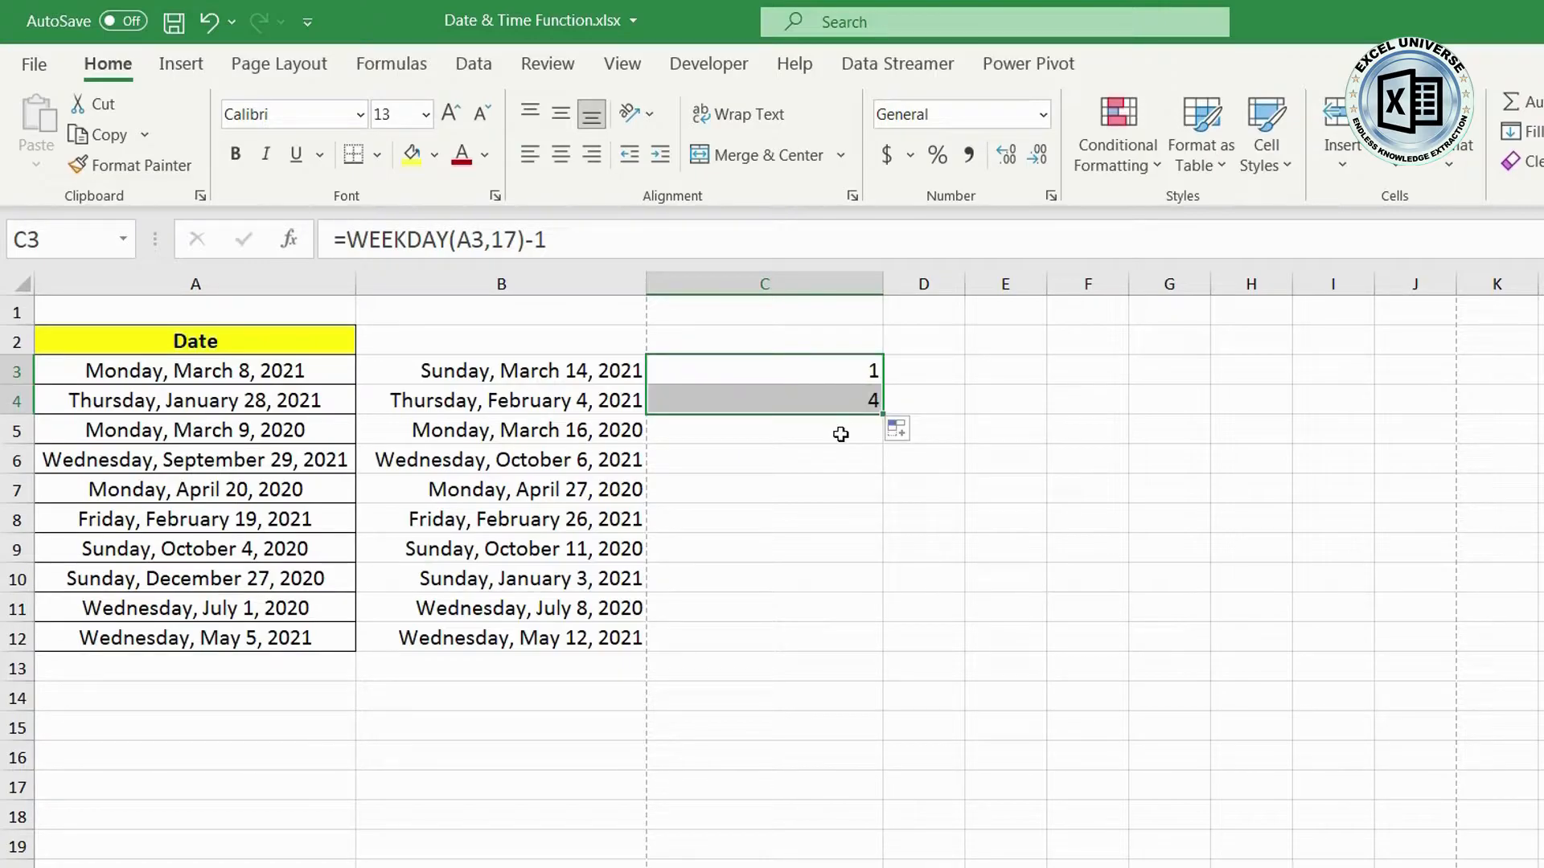
left_click(842, 404)
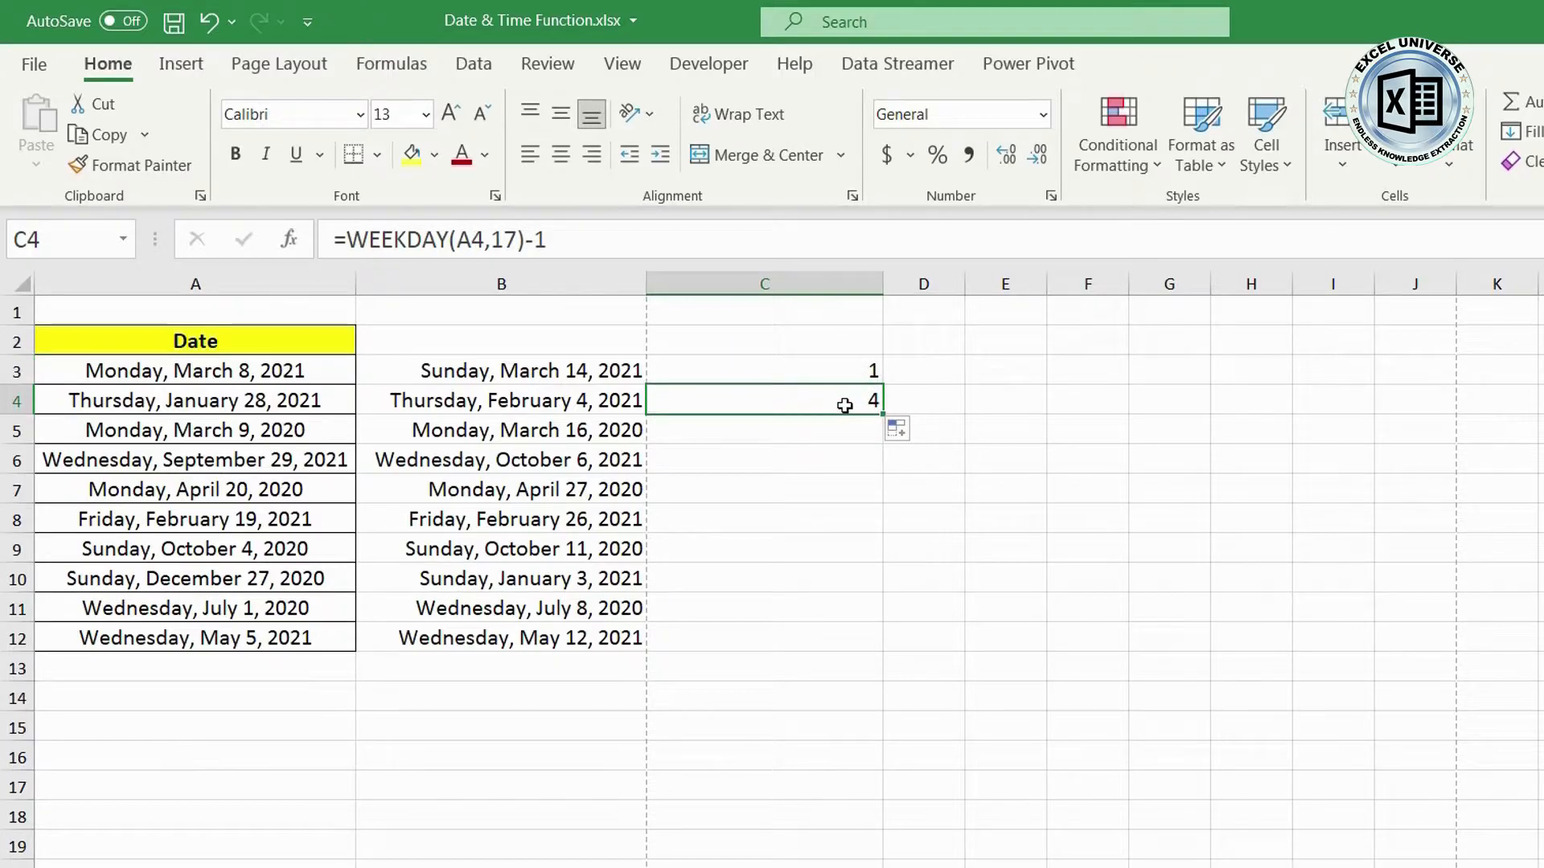
left_click_drag(624, 369, 893, 654)
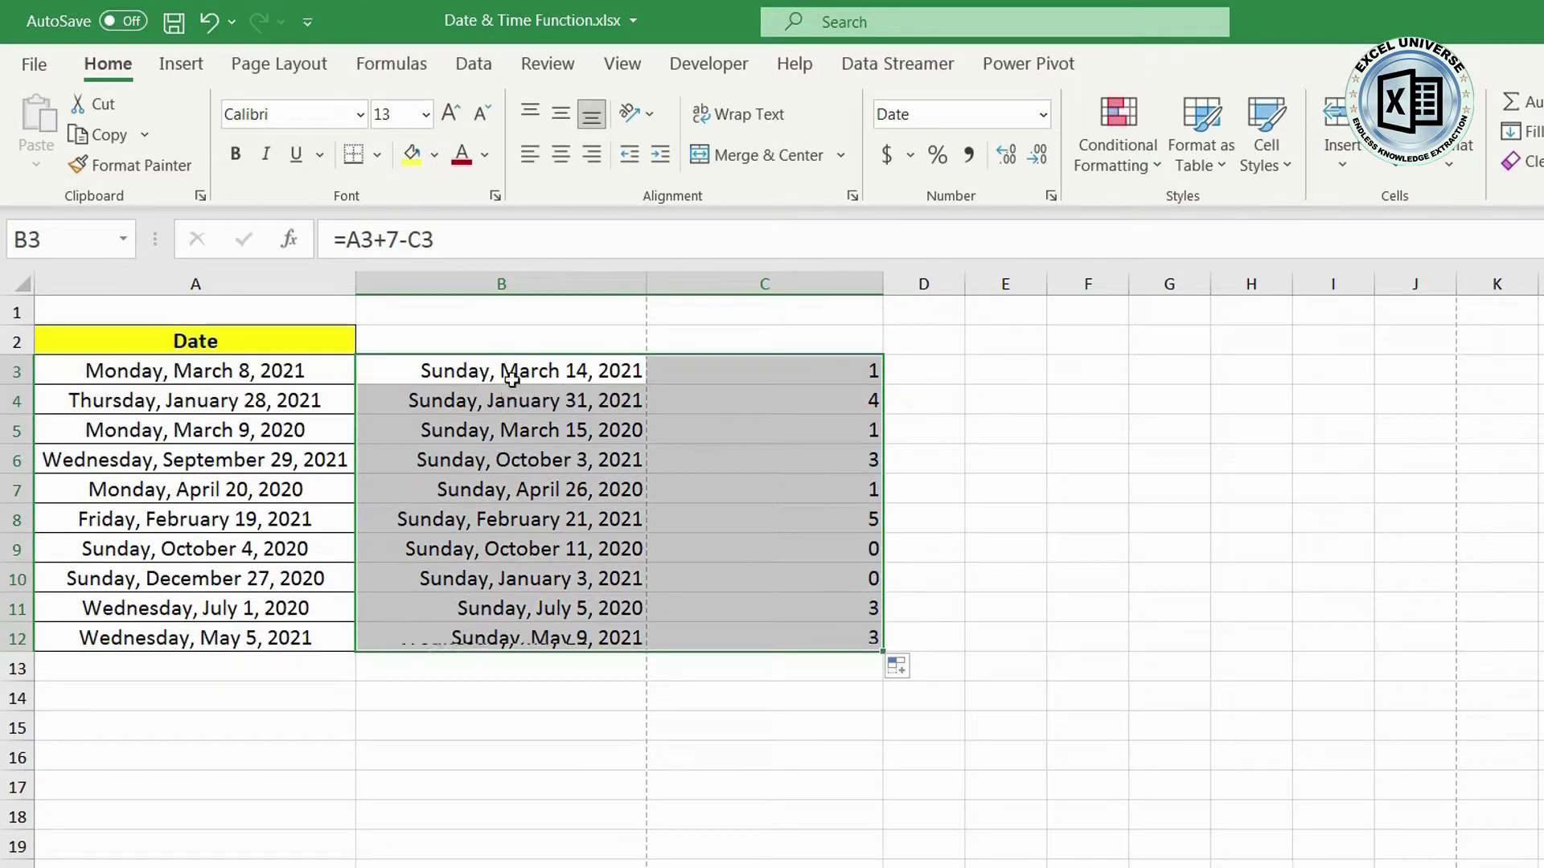
left_click_drag(514, 371, 558, 635)
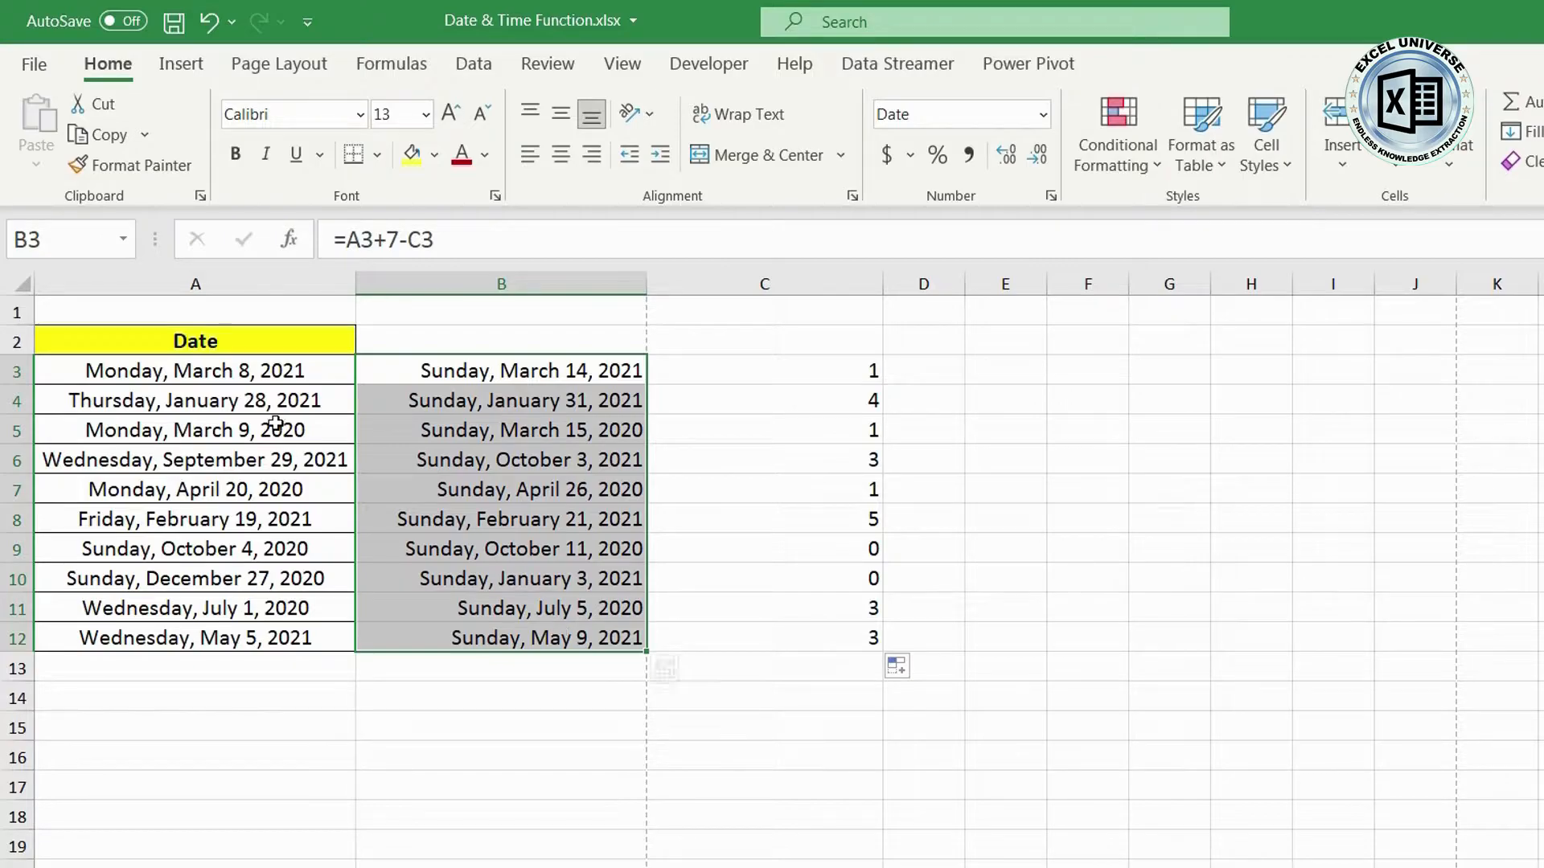
left_click_drag(258, 372, 259, 643)
left_click(286, 376)
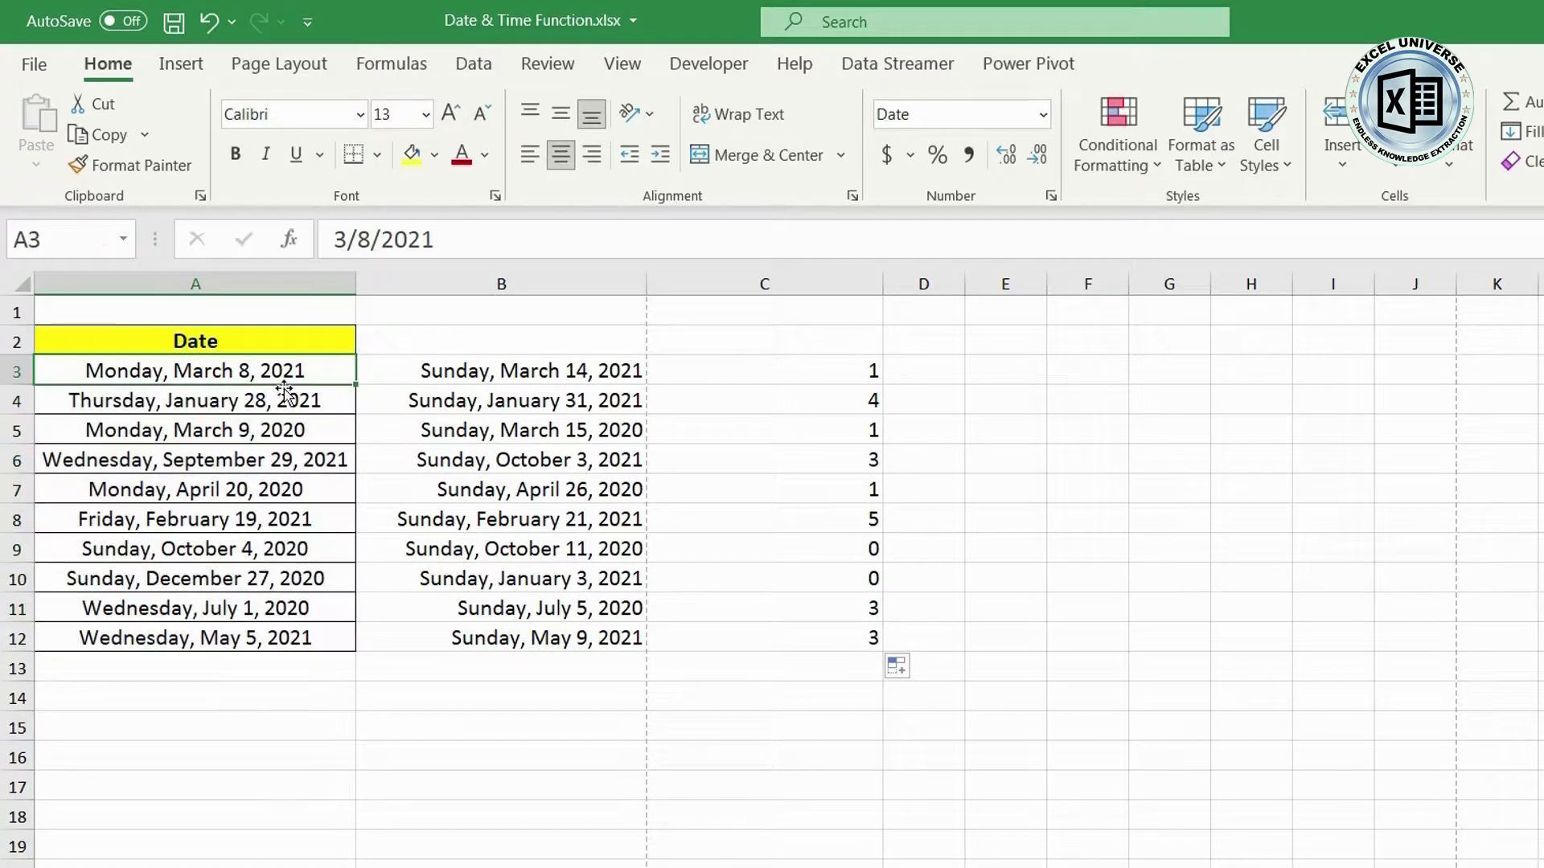
left_click_drag(282, 372, 253, 639)
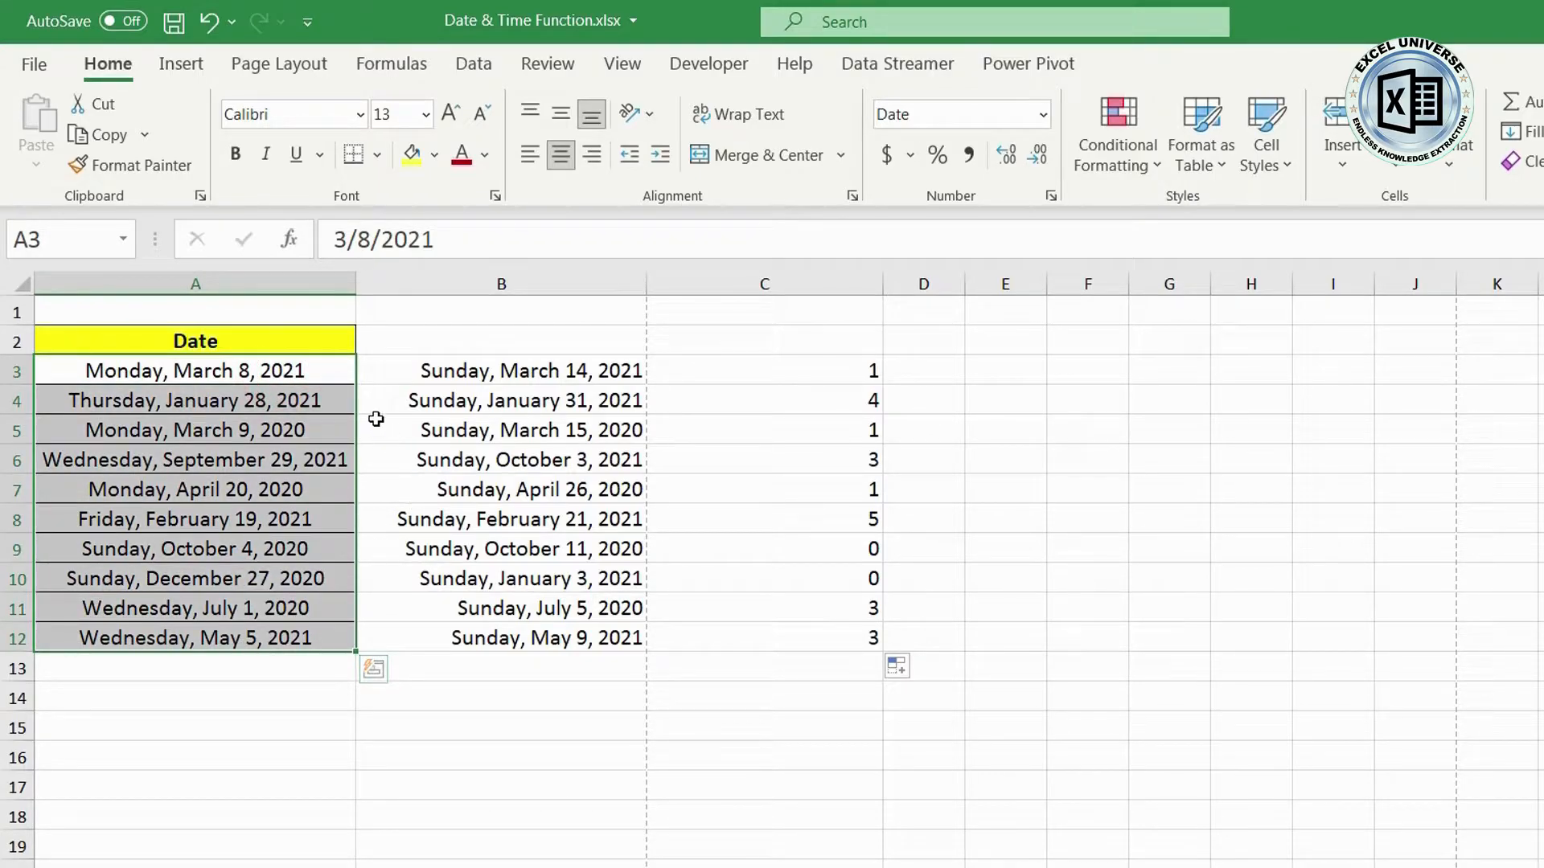
Step: Change the date in A3 to 3/13/2021 to test the formula with a Saturday
left_click(315, 370)
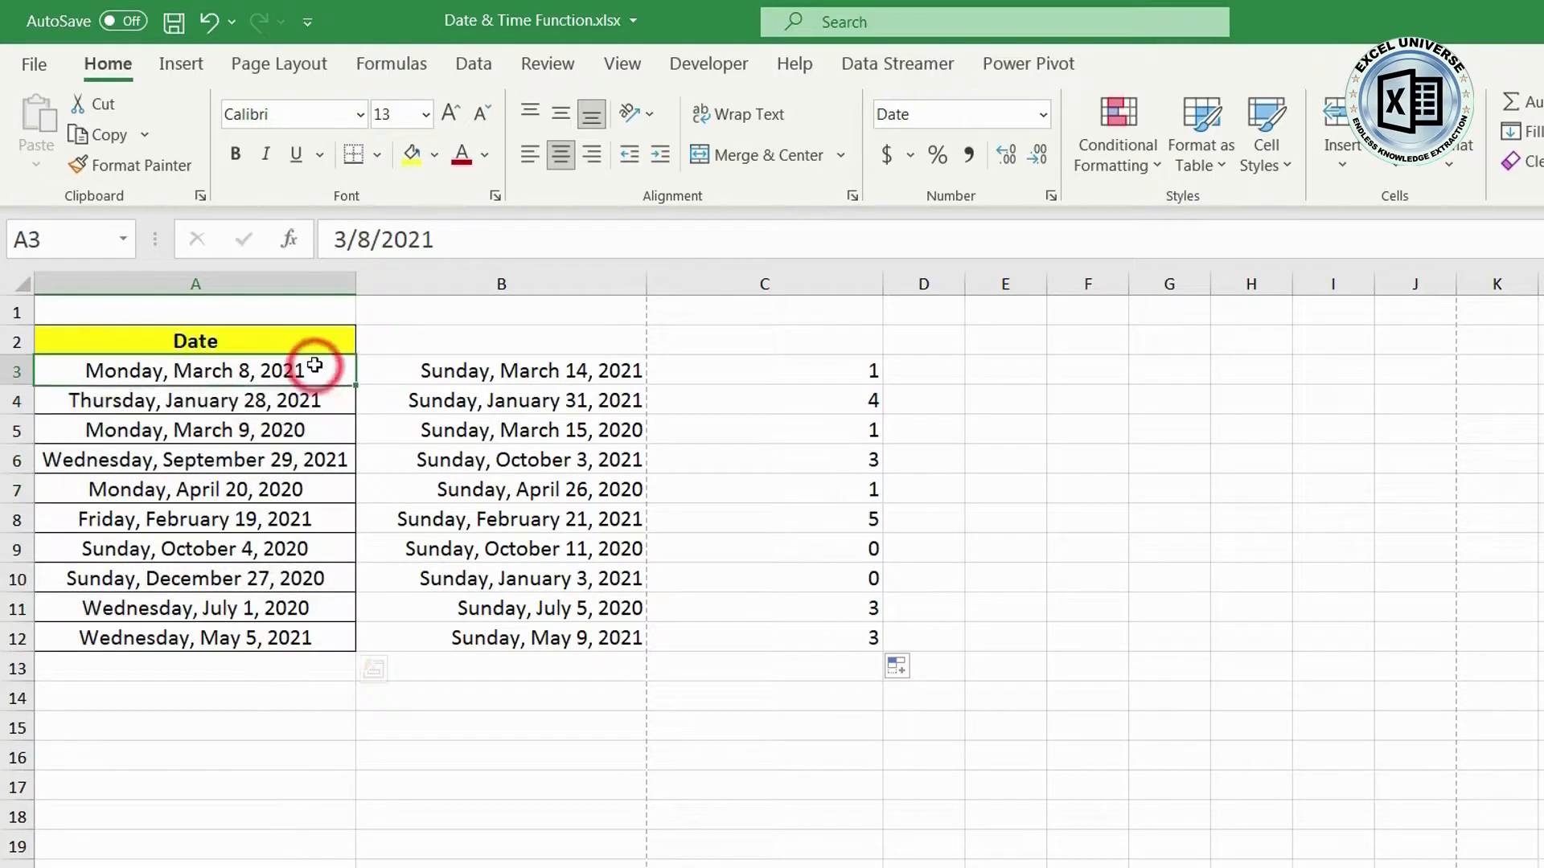
double_click(283, 373)
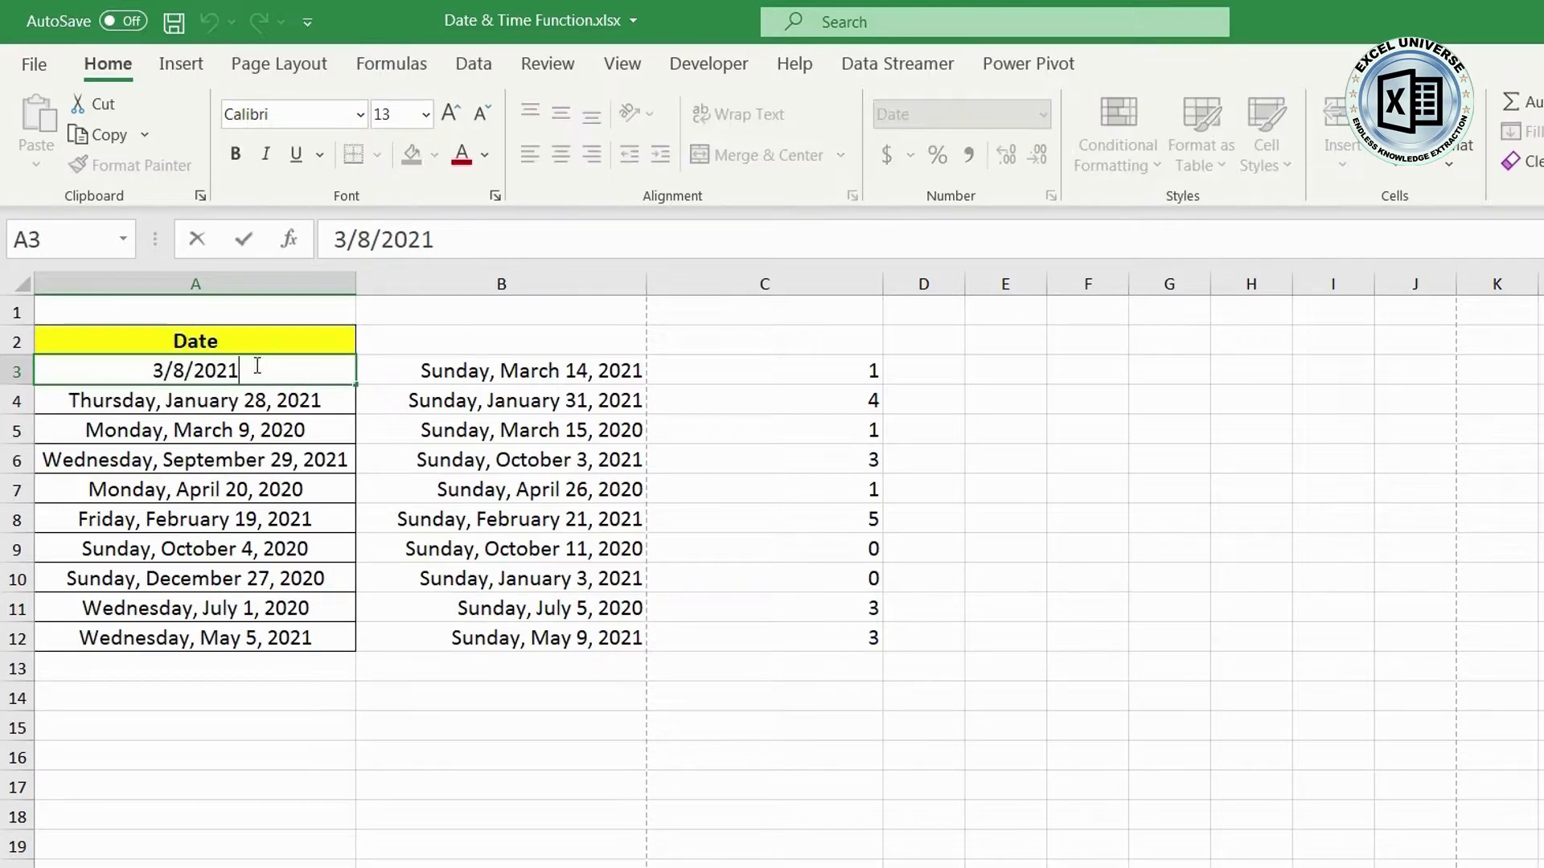
left_click(173, 372)
key("shift+Right")
type("13")
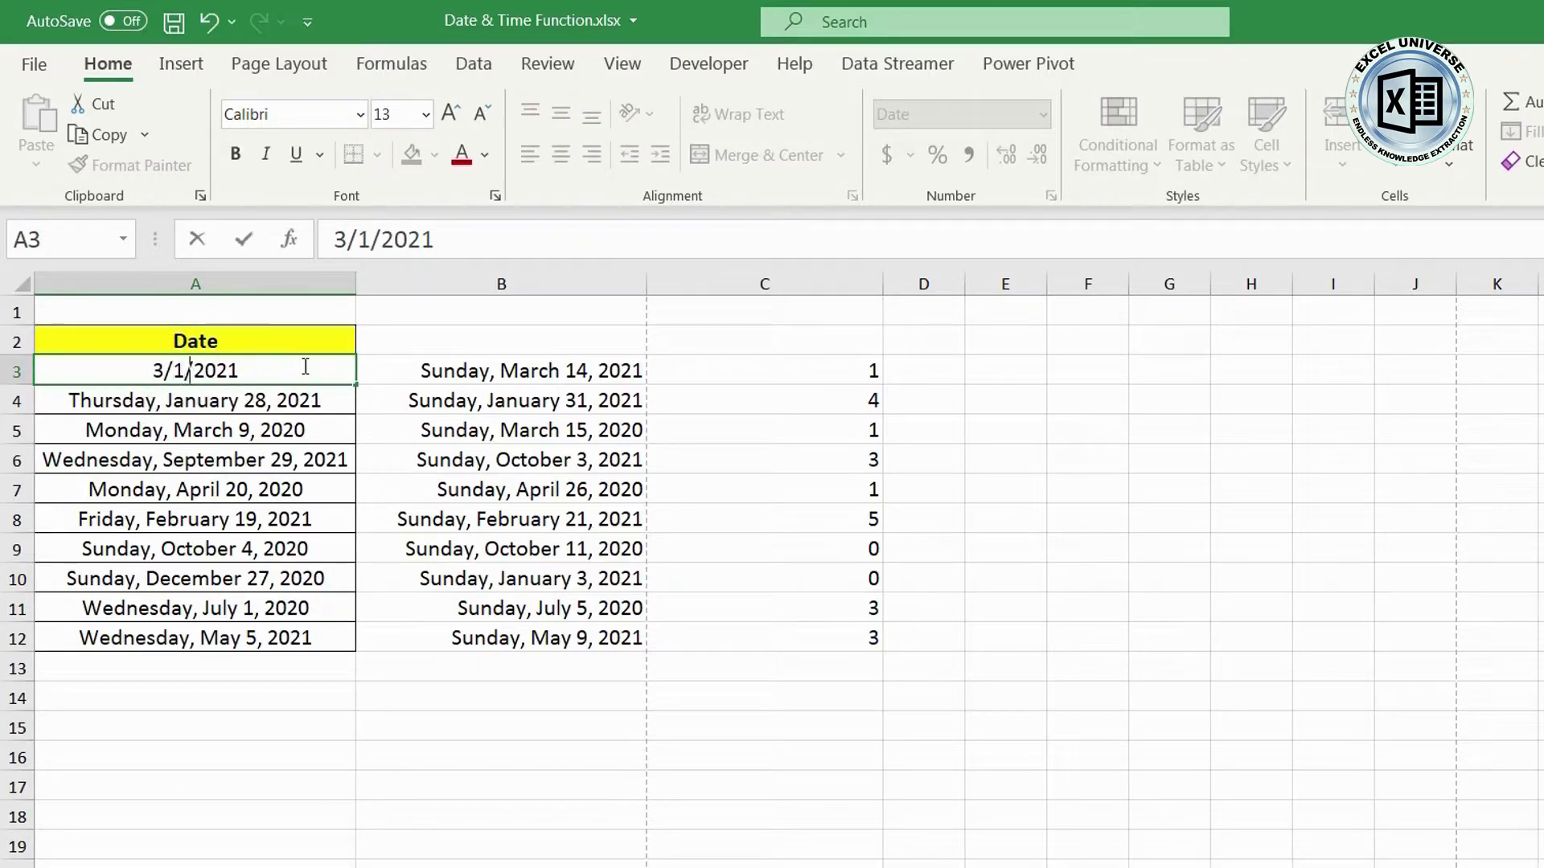
key("Return")
key("Up")
key("Right")
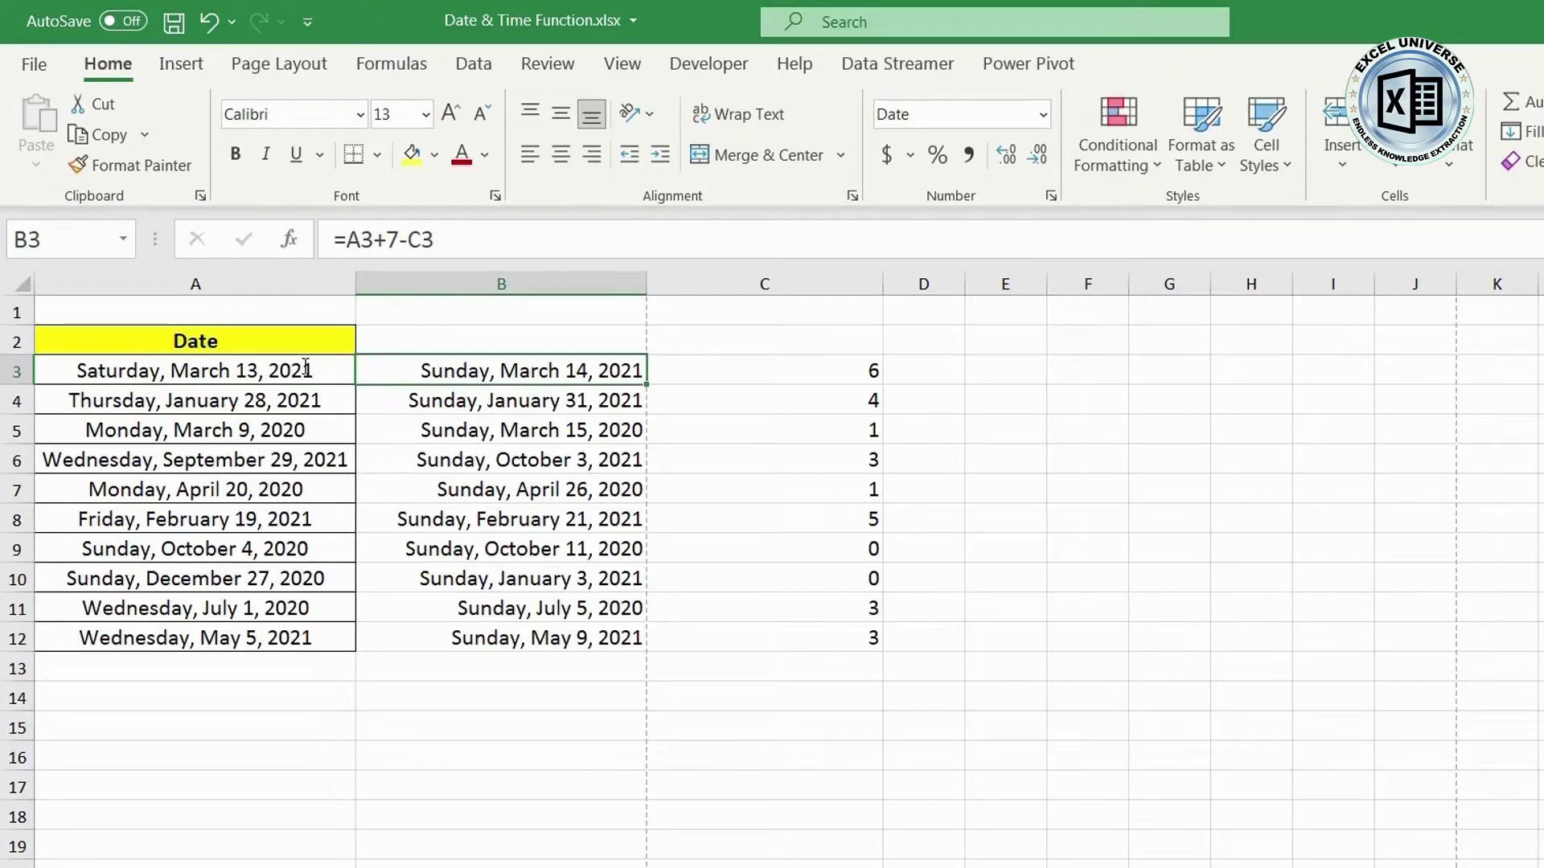
Step: Set the date in A3 to 3/14/2021 and check the B3 formula with a Sunday
double_click(306, 367)
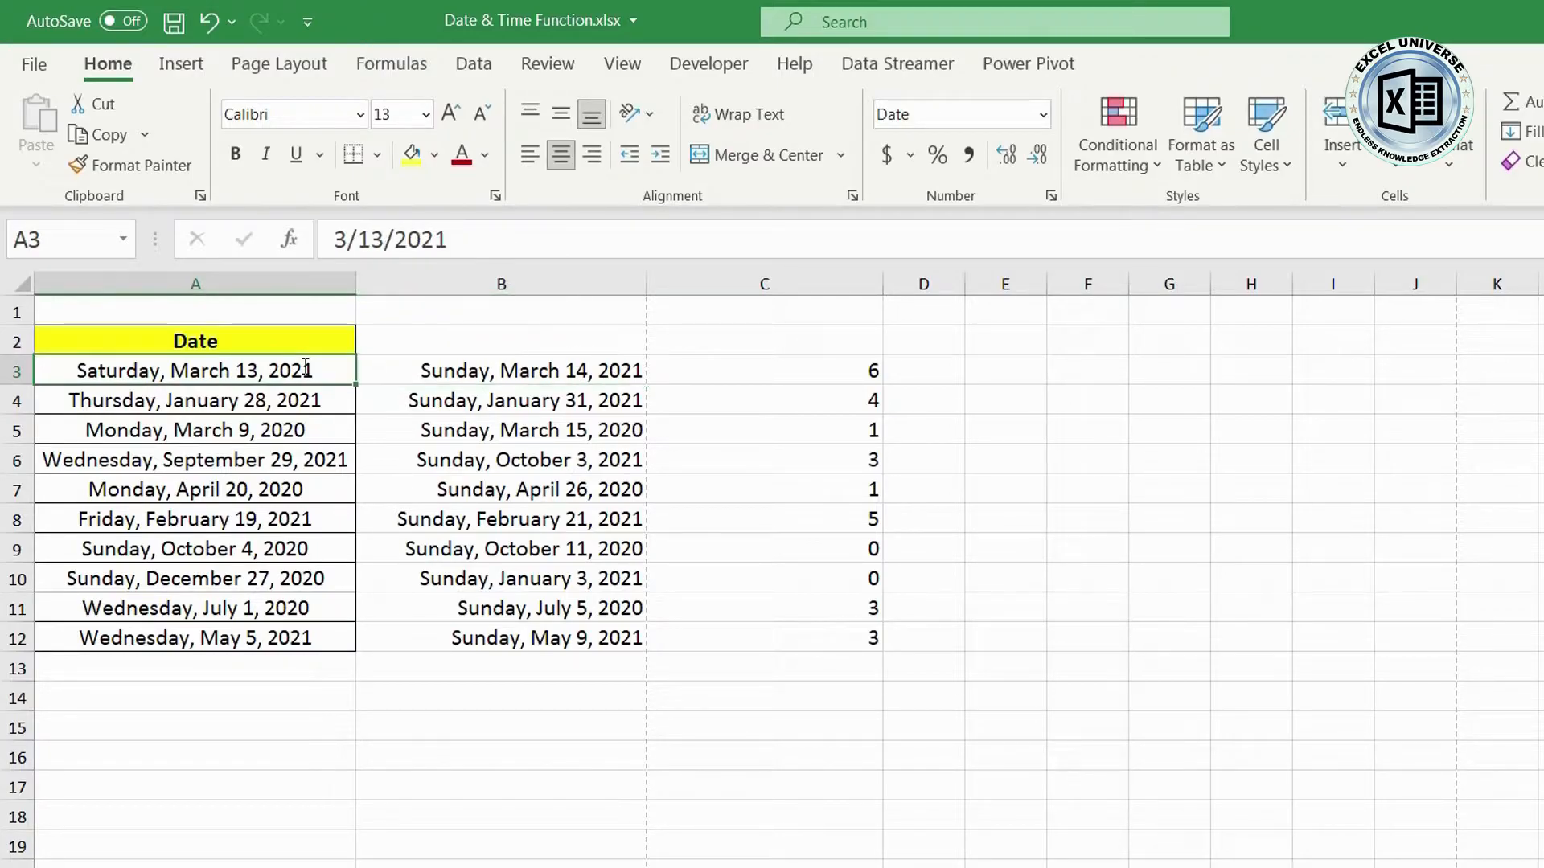
key("Left")
key("Left")
key("Left")
key("shift+Right")
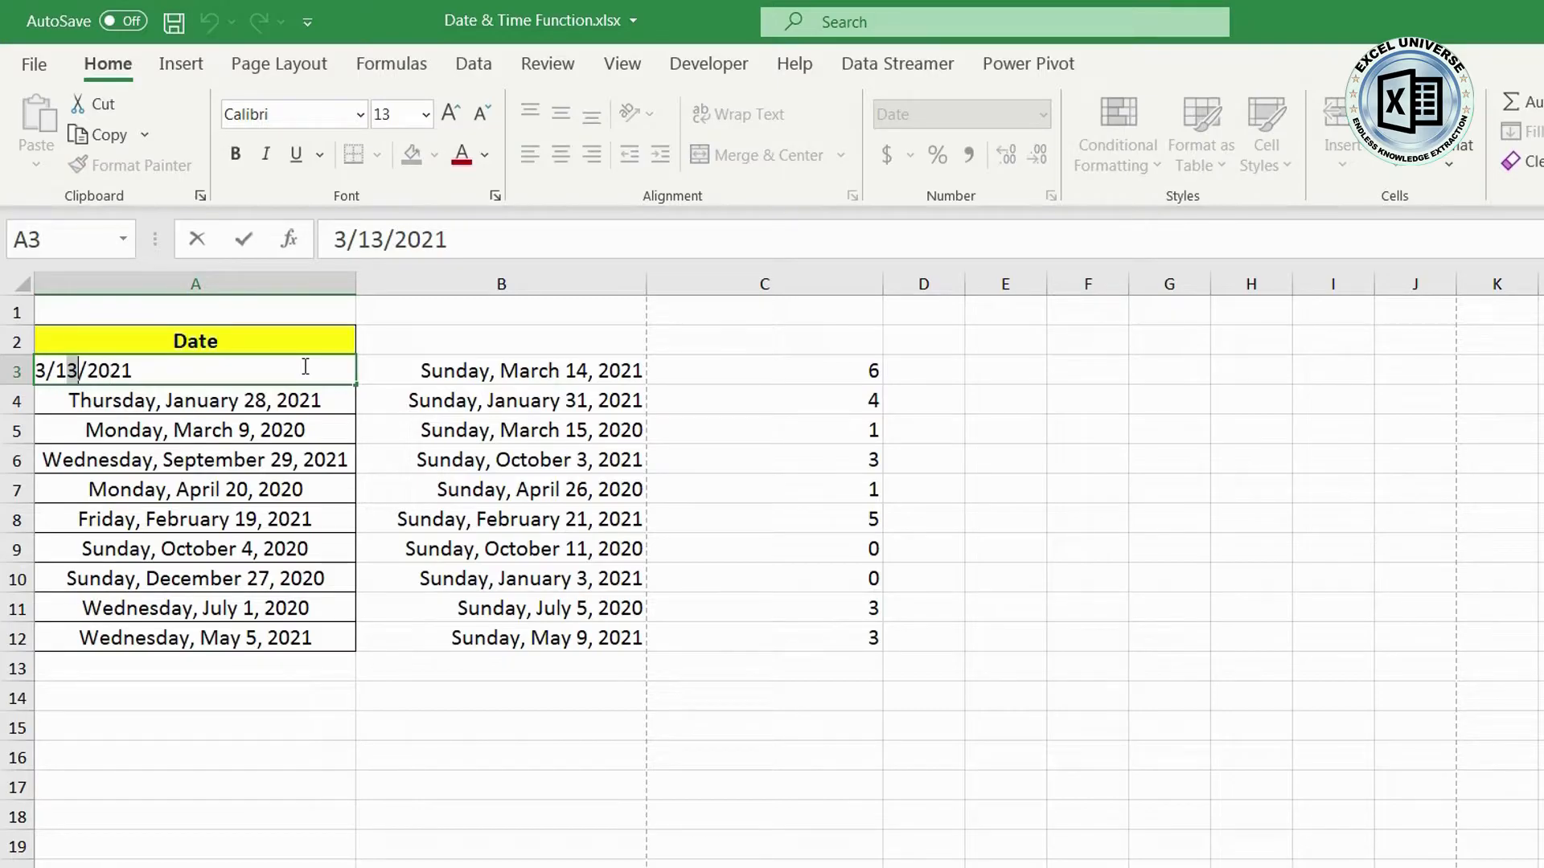
type("4")
key("Return")
key("Up")
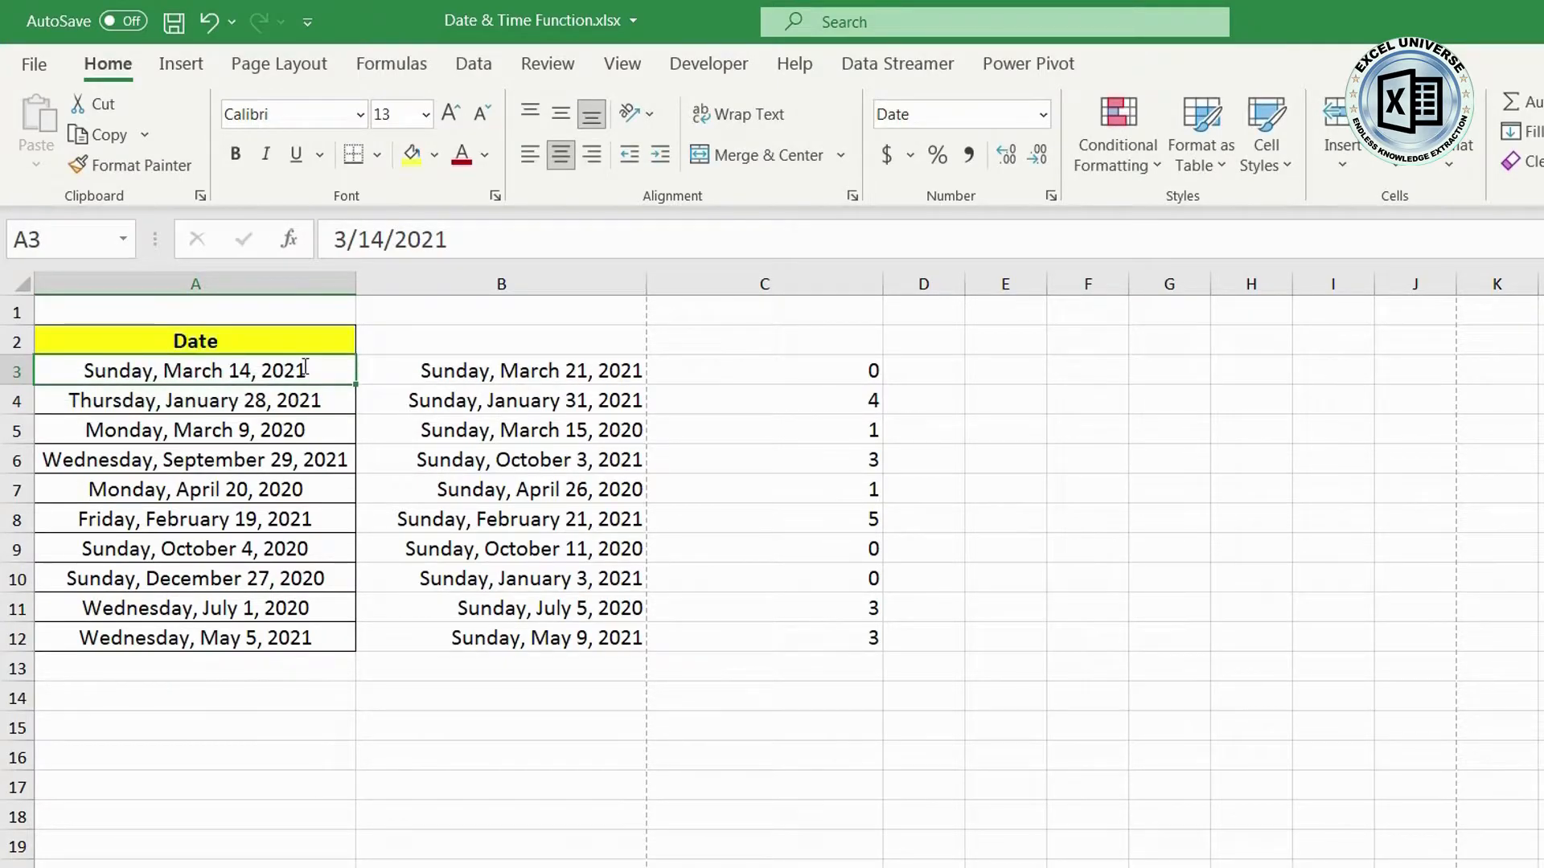
left_click(475, 393)
left_click(503, 370)
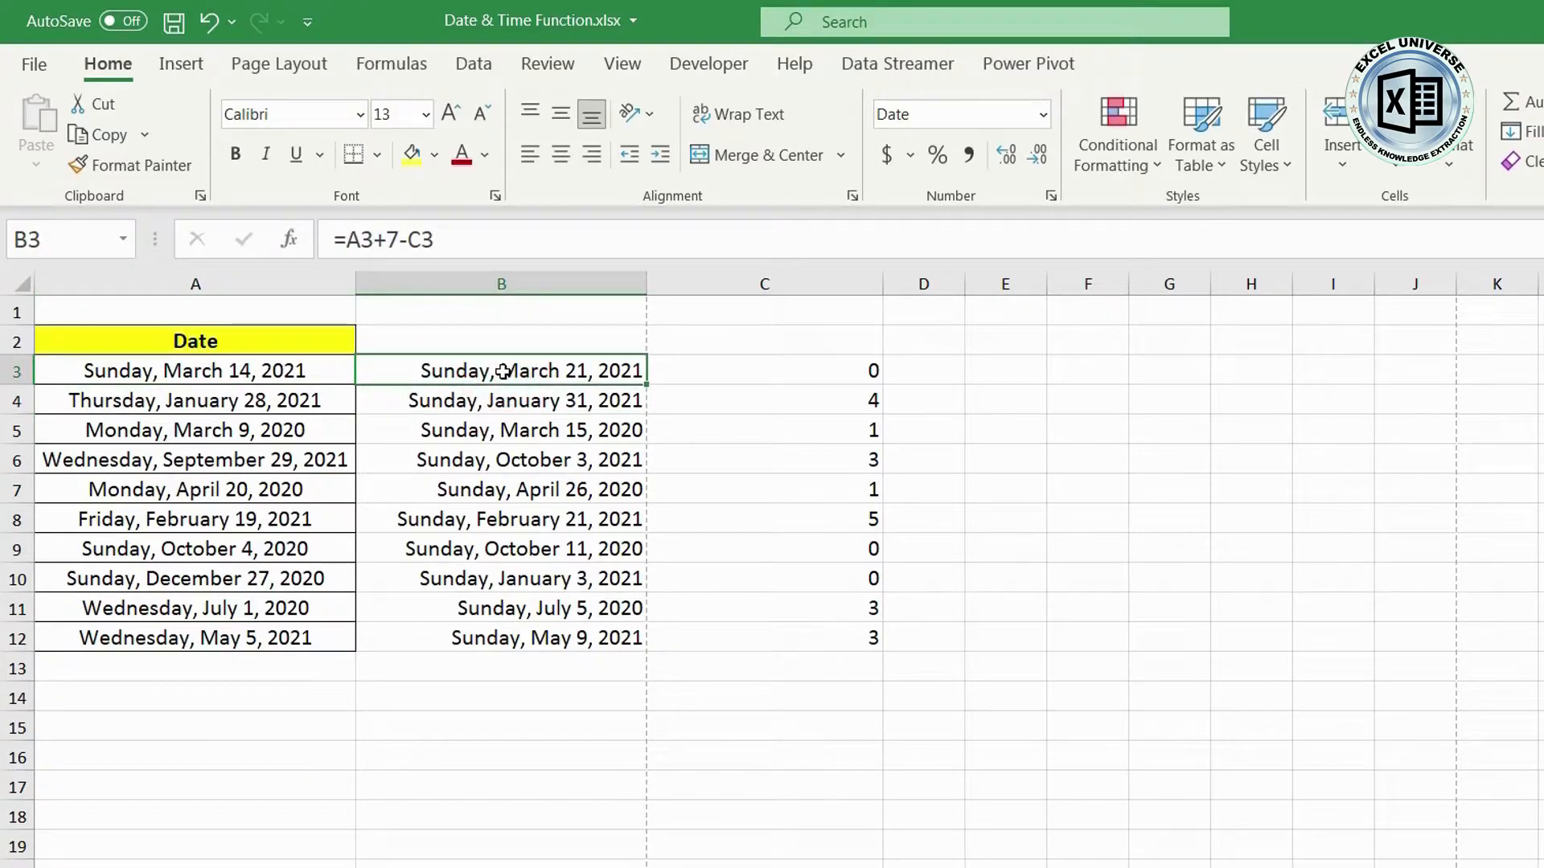
Step: Change the WEEKDAY return type in C3 to 11 so the week is numbered from Monday
double_click(786, 367)
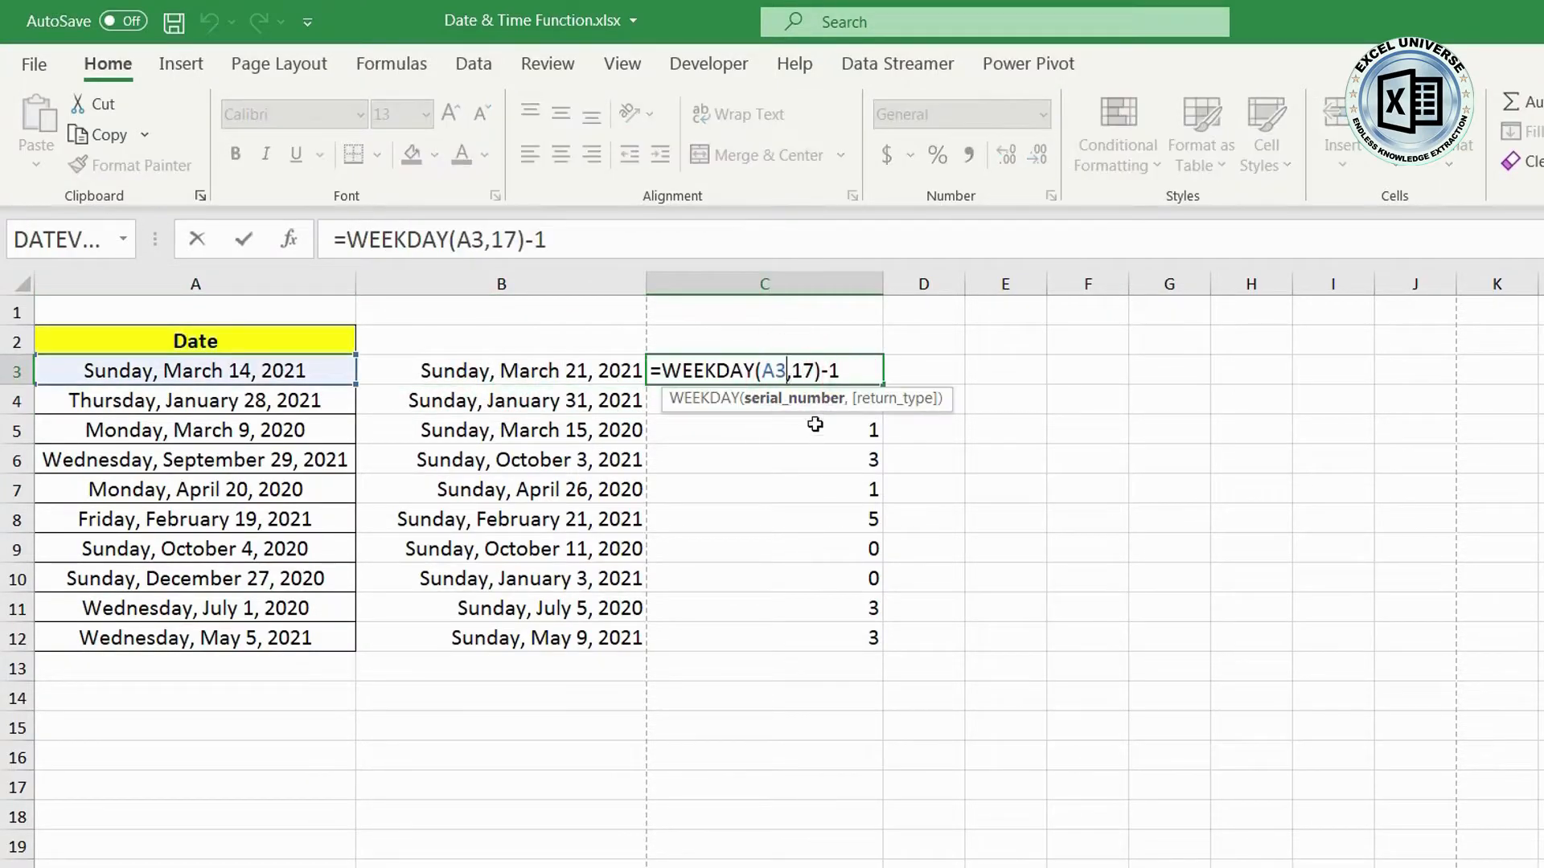
double_click(799, 368)
key("BackSpace")
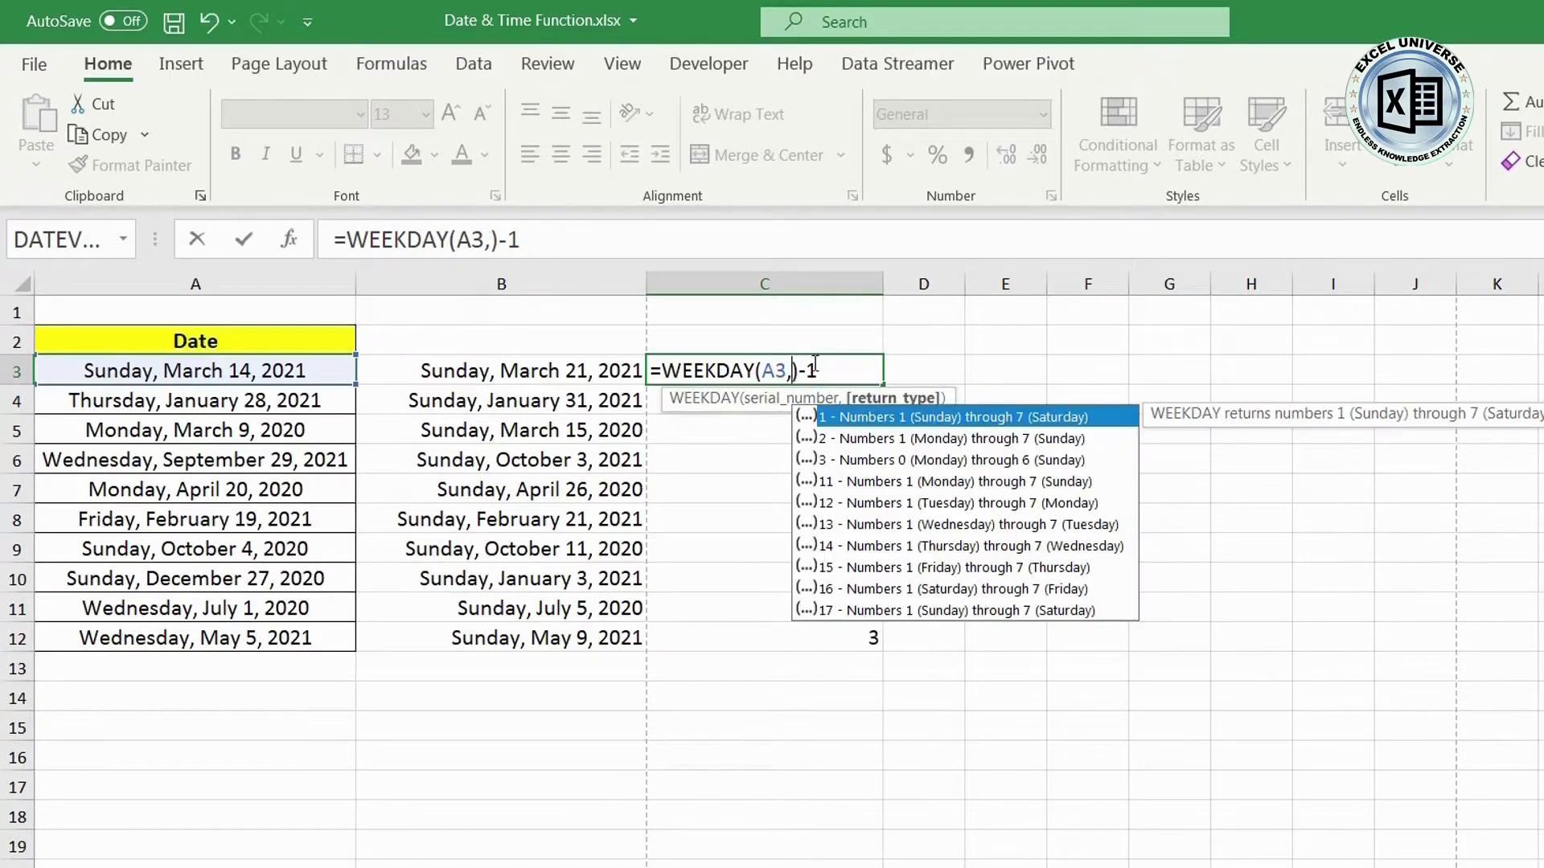
type("11")
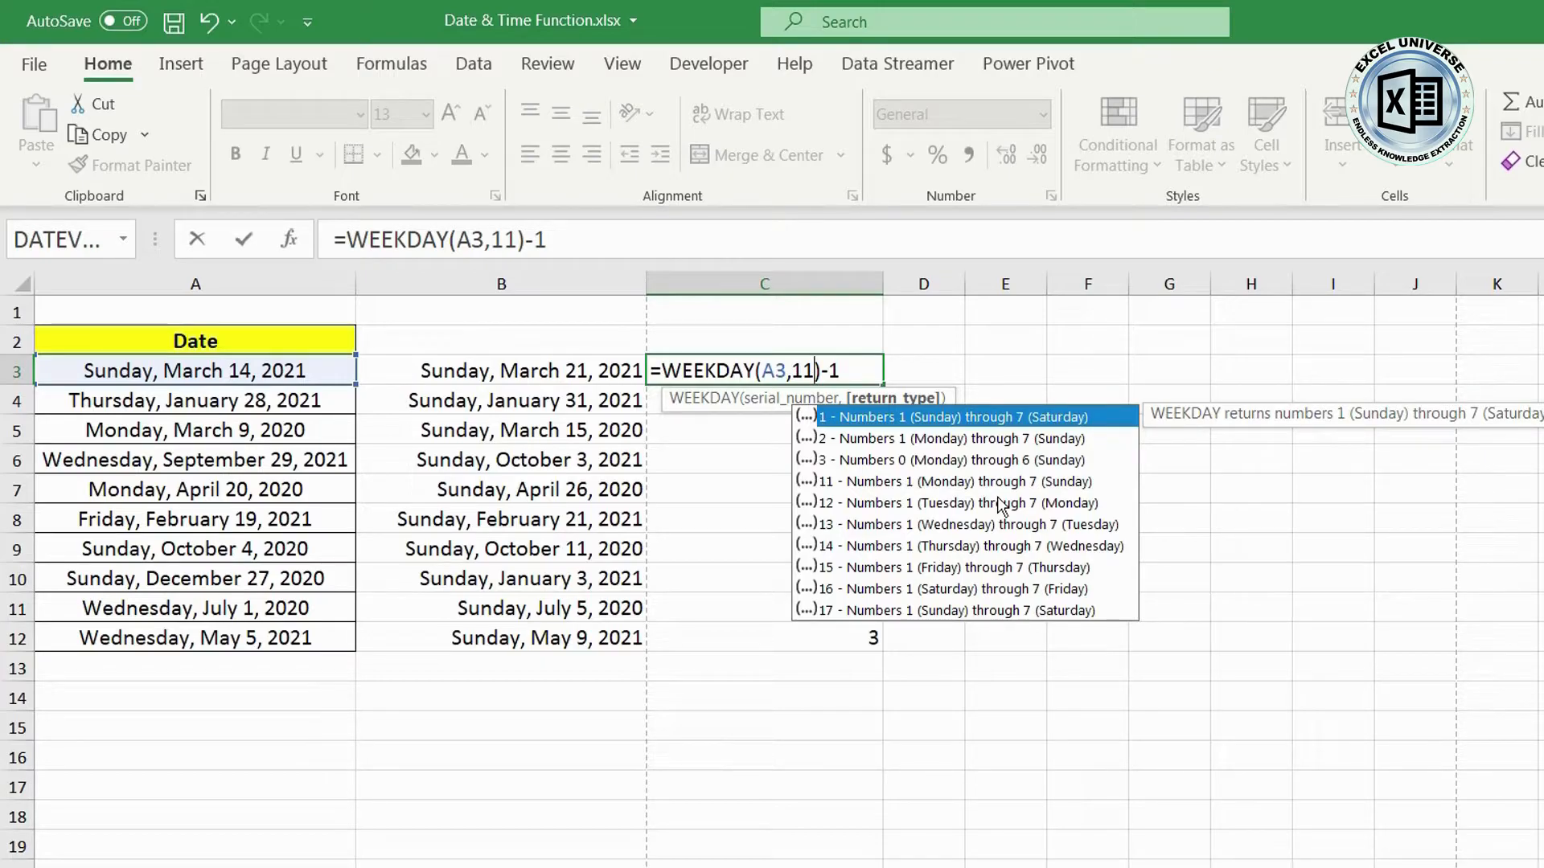
key("Return")
Step: Fill the C3 formula down through C12 and apply the General number format to the range
left_click(810, 367)
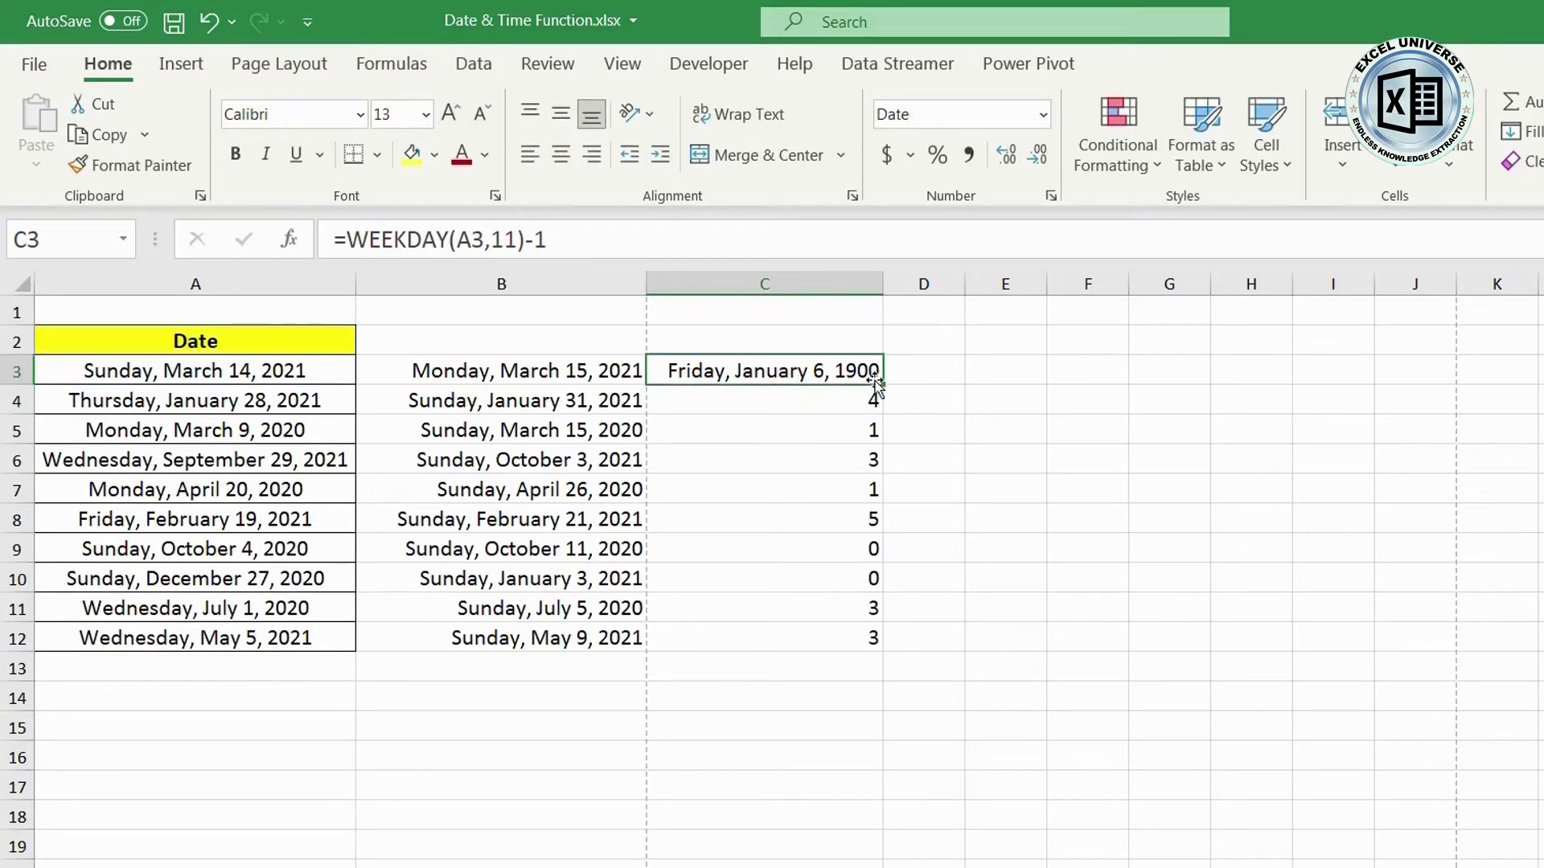
double_click(876, 384)
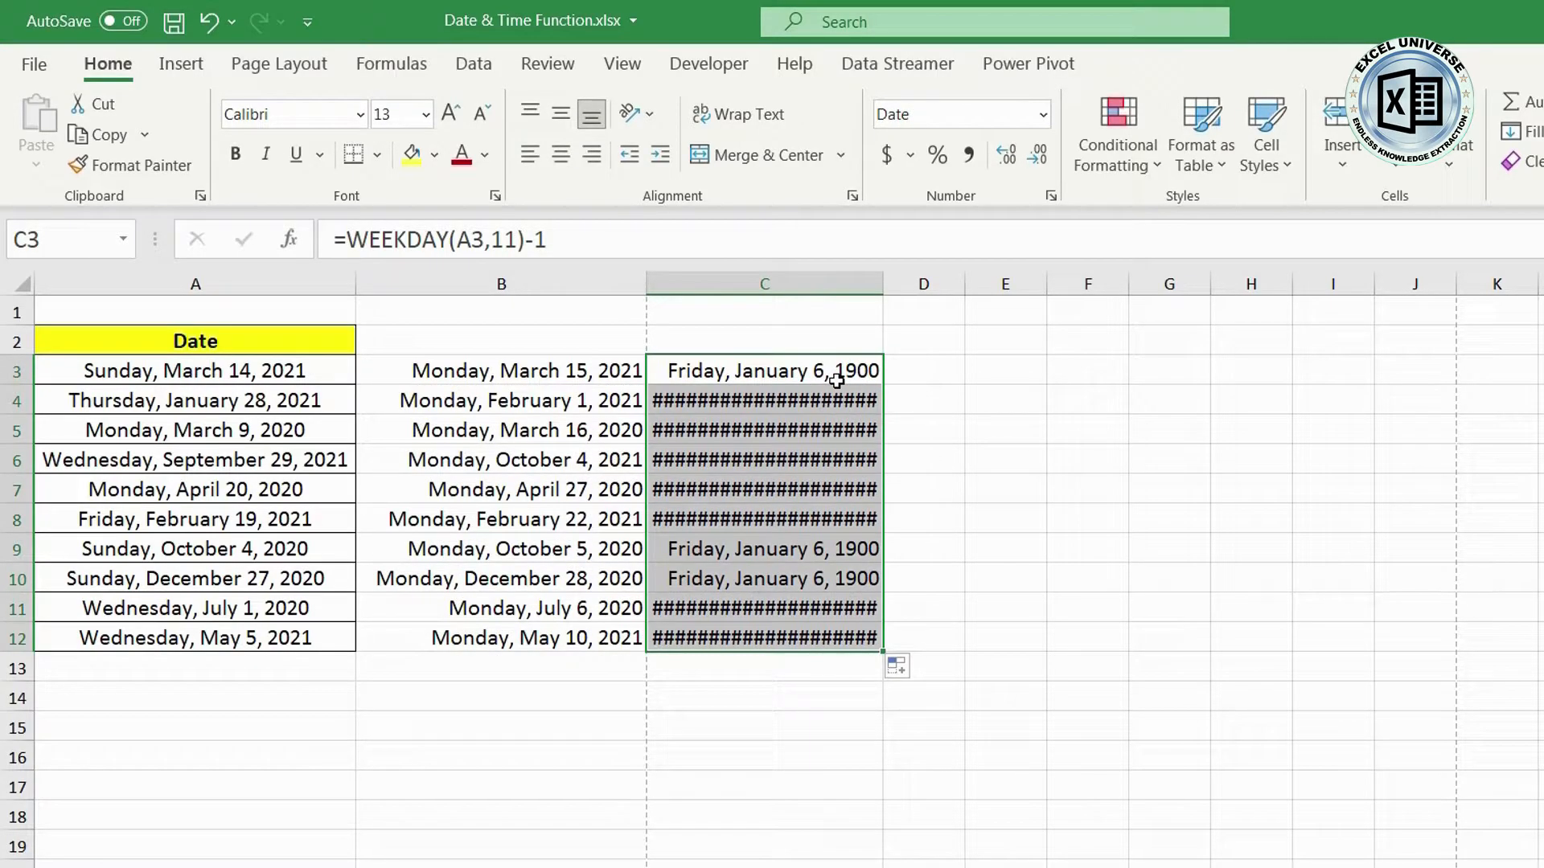
key("ctrl+shift+asciitilde")
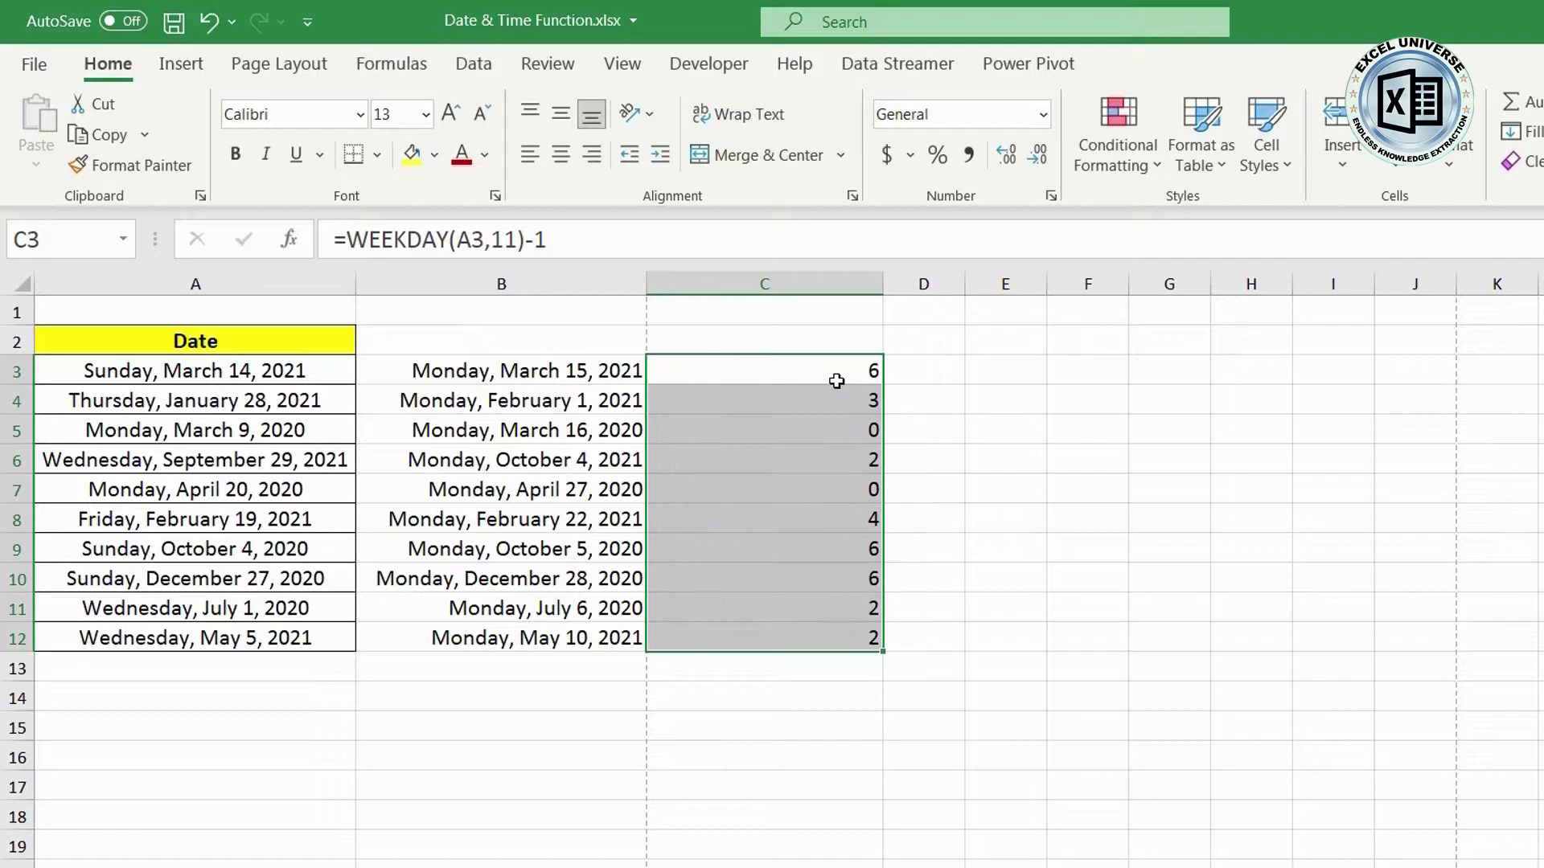
left_click_drag(554, 371, 580, 632)
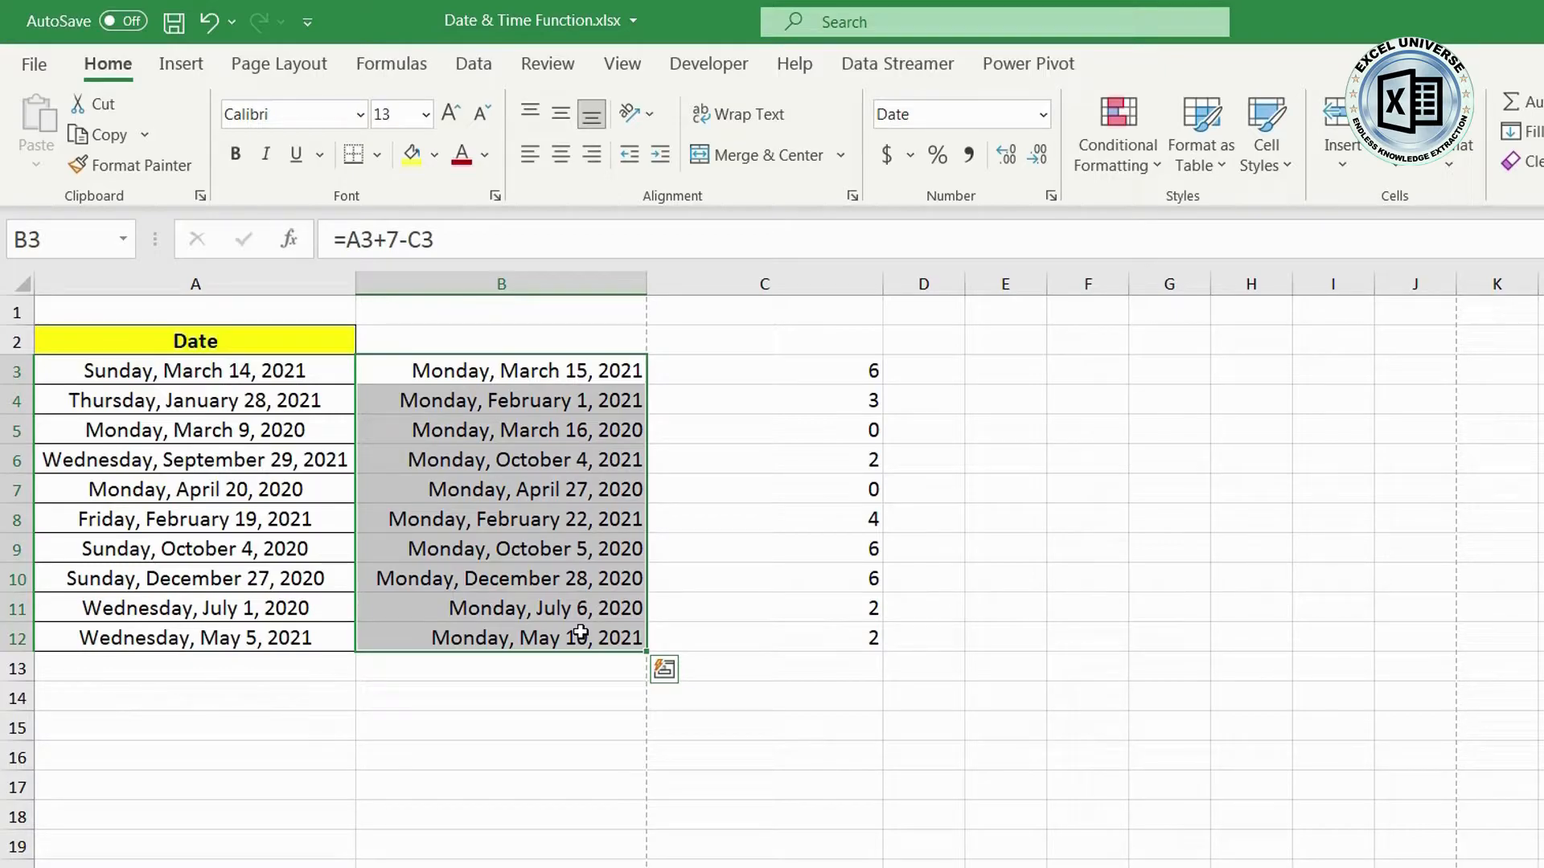
Step: Copy the expression WEEKDAY(A3,11)-1 from the C3 formula without its equals sign
key("F2")
left_click(838, 377)
double_click(838, 377)
left_click_drag(662, 371, 848, 378)
key("ctrl+c")
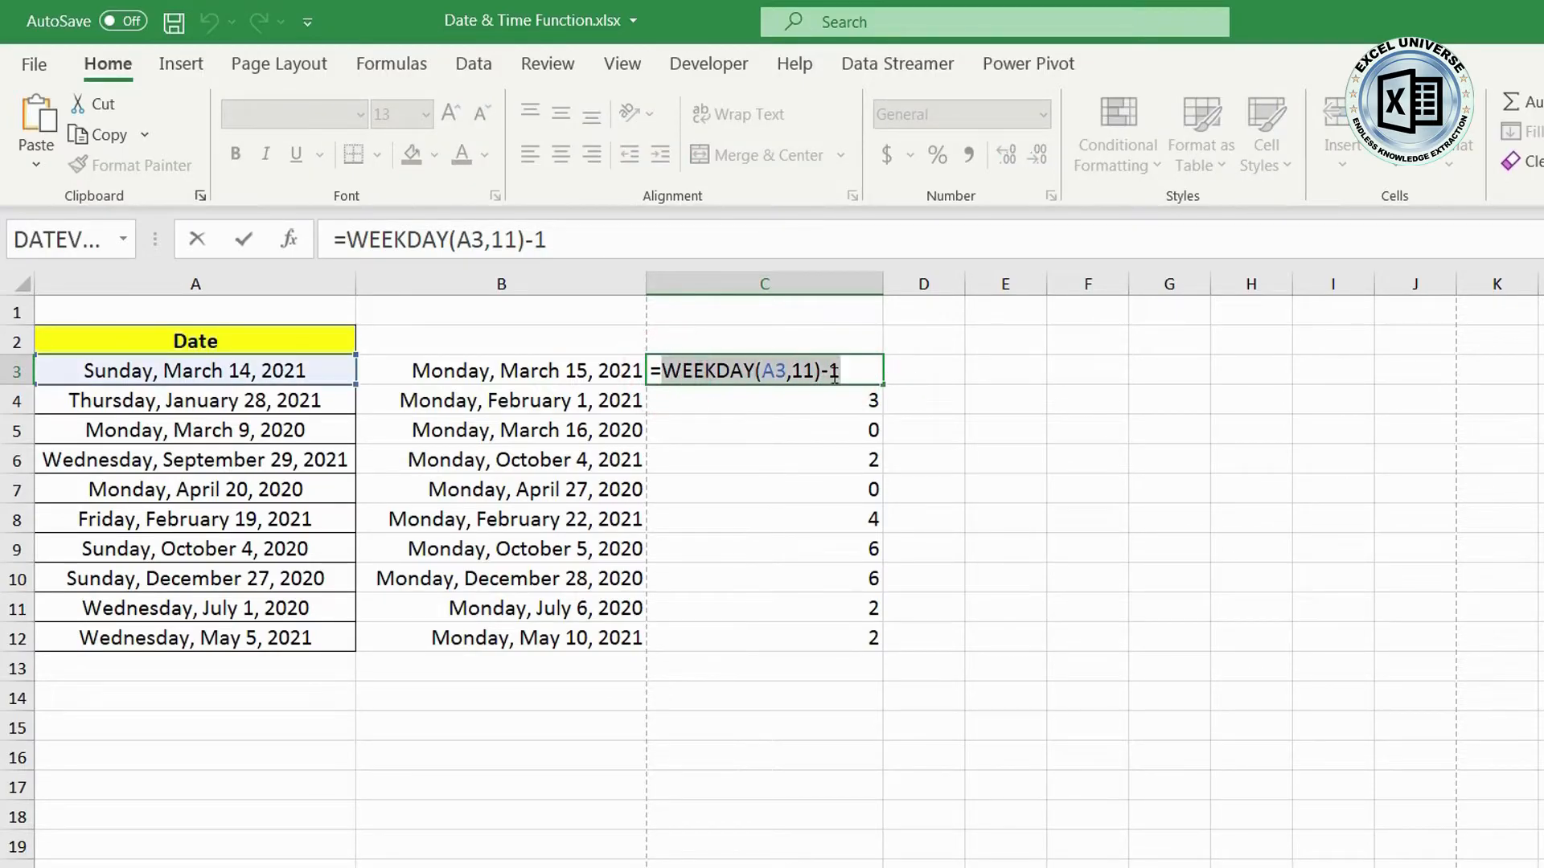
key("Escape")
Step: Replace the C3 reference in the B3 formula with (WEEKDAY(A3,11)-1) and fill it down through B12
left_click(609, 359)
double_click(442, 371)
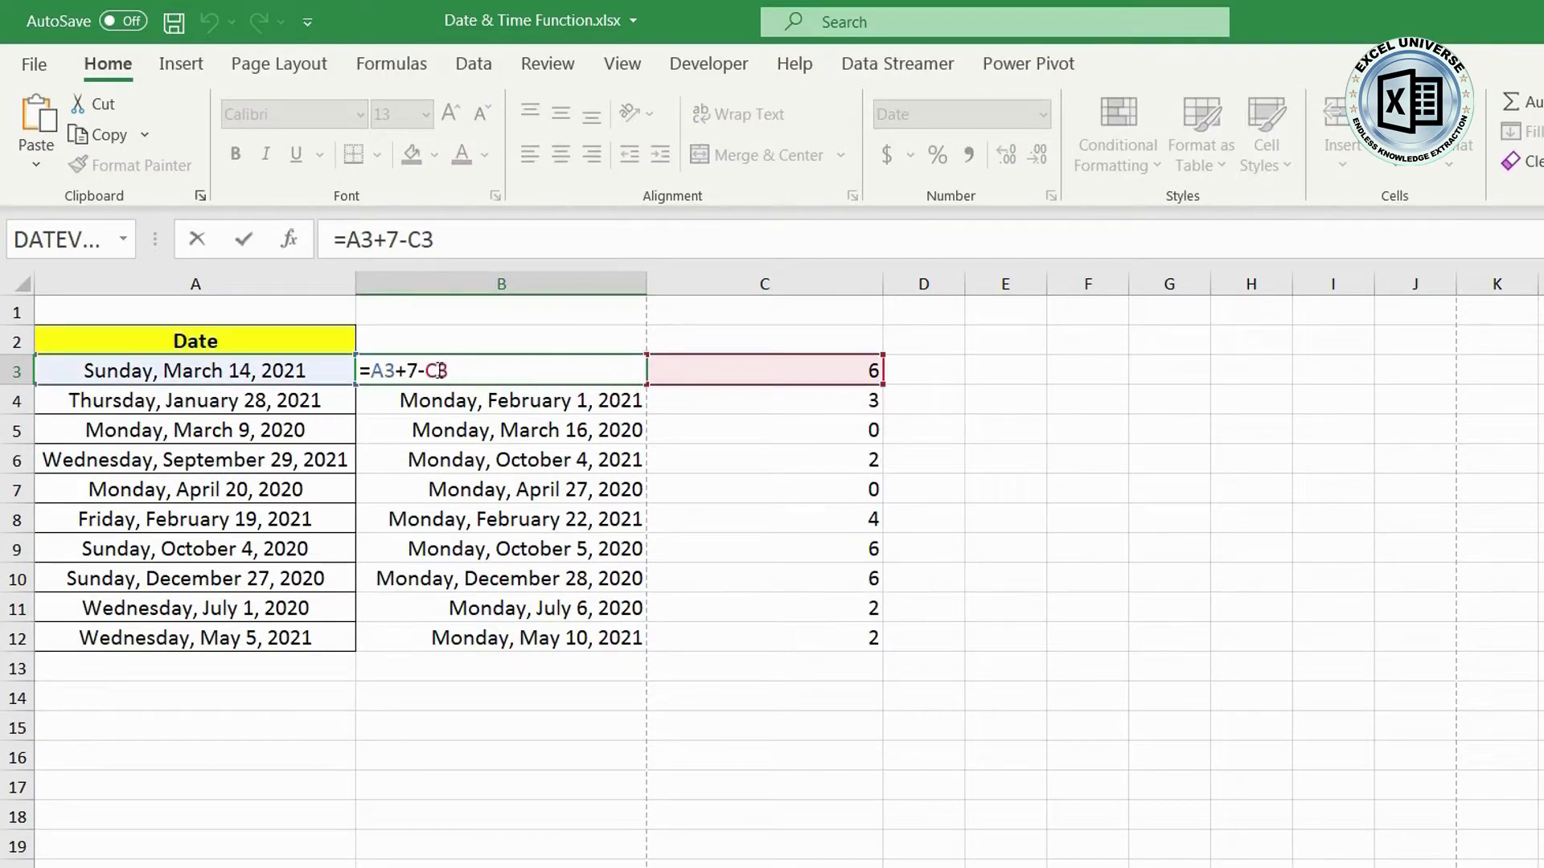
left_click_drag(423, 370, 449, 371)
type("(")
key("ctrl+v")
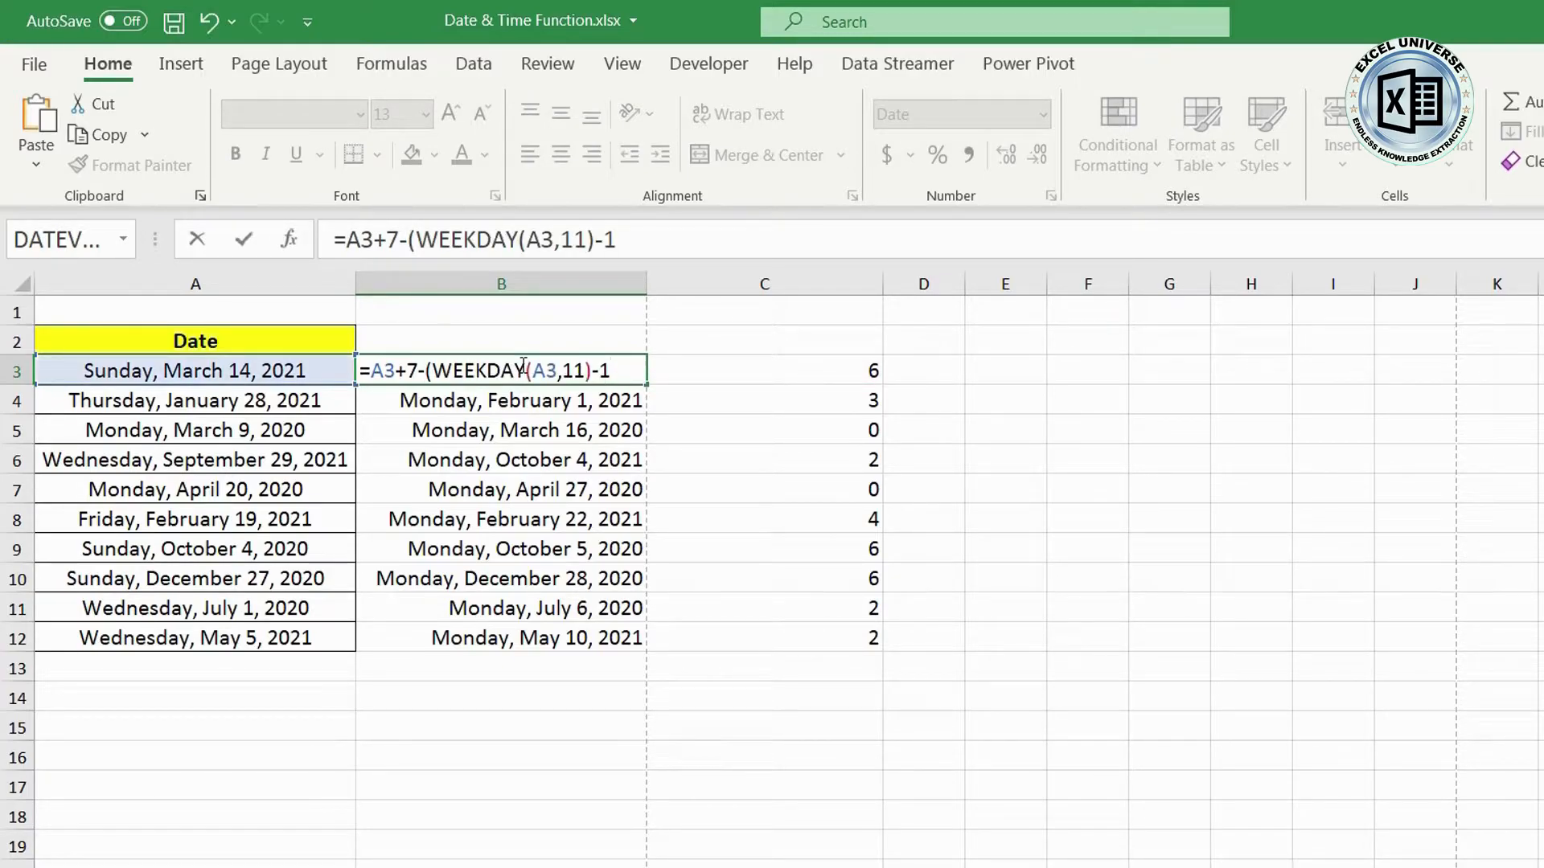
type(")")
key("Return")
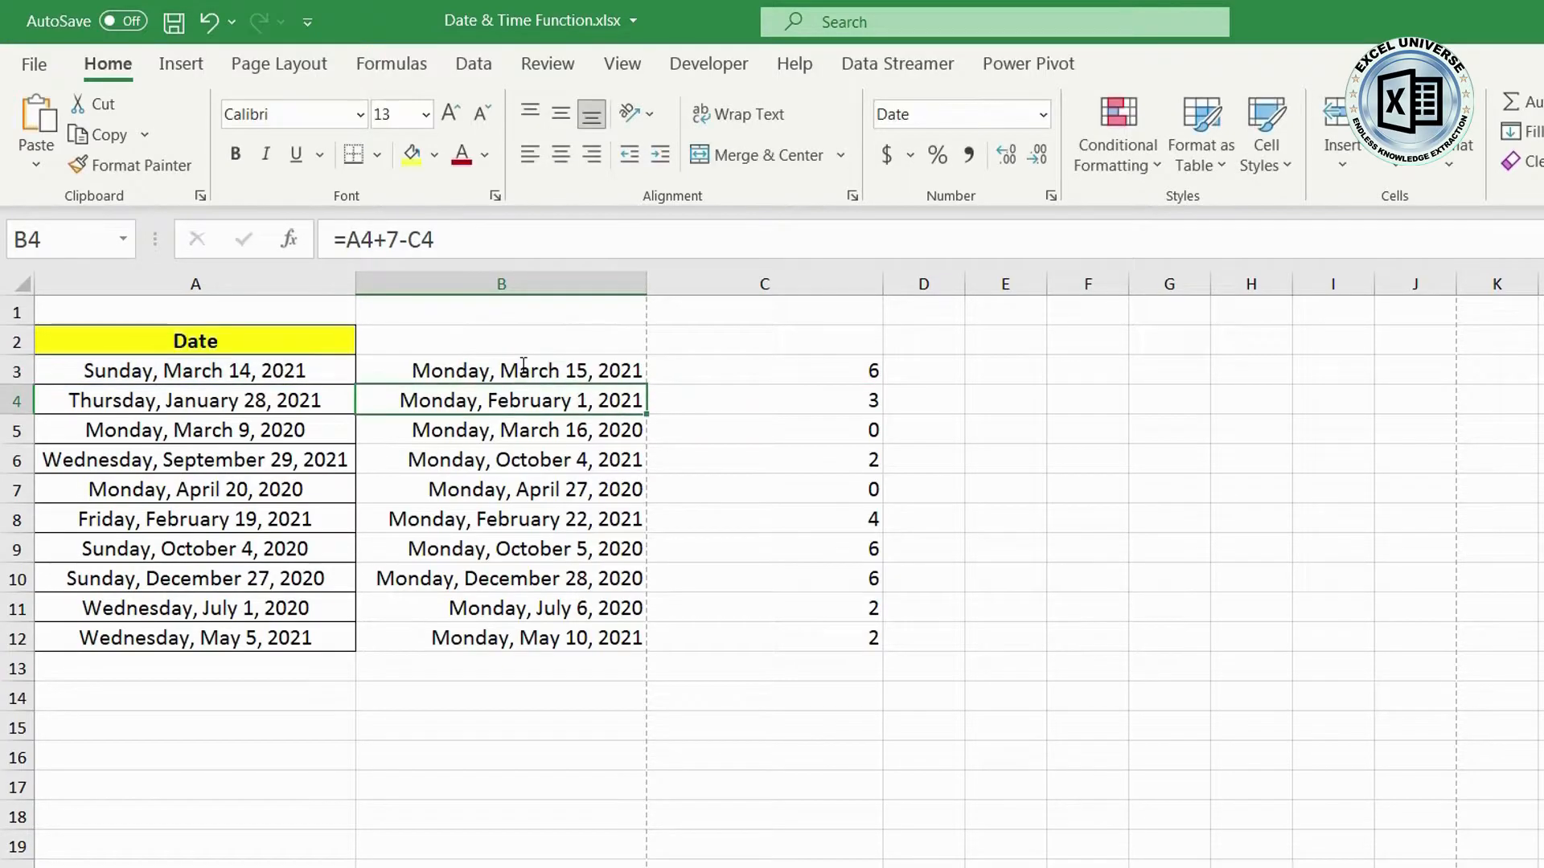
left_click(521, 366)
double_click(644, 383)
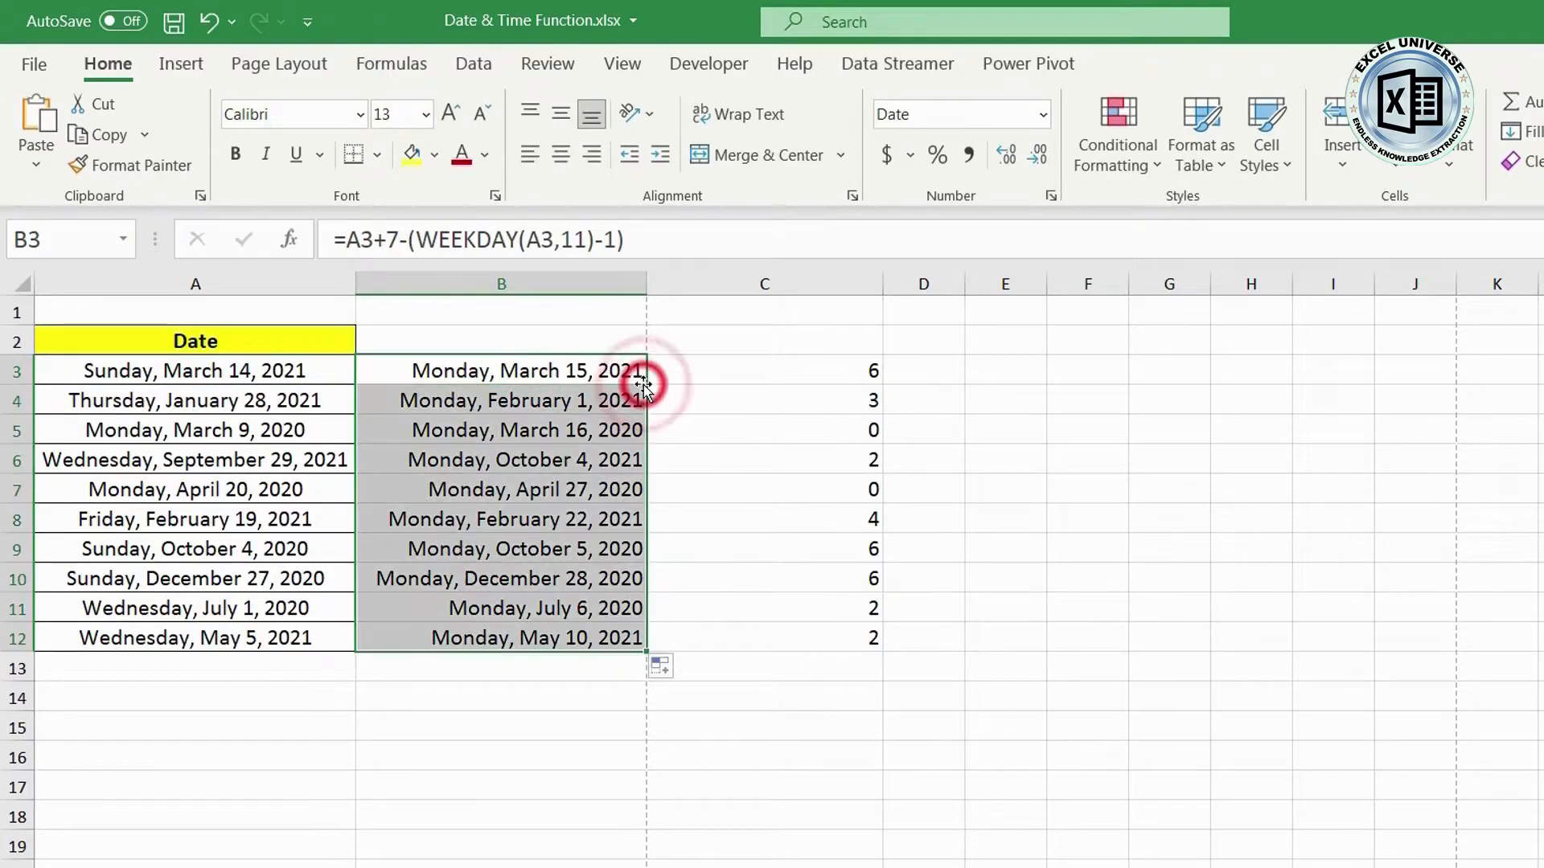
Step: Delete the helper column C and select cell B3 with the combined formula
right_click(793, 285)
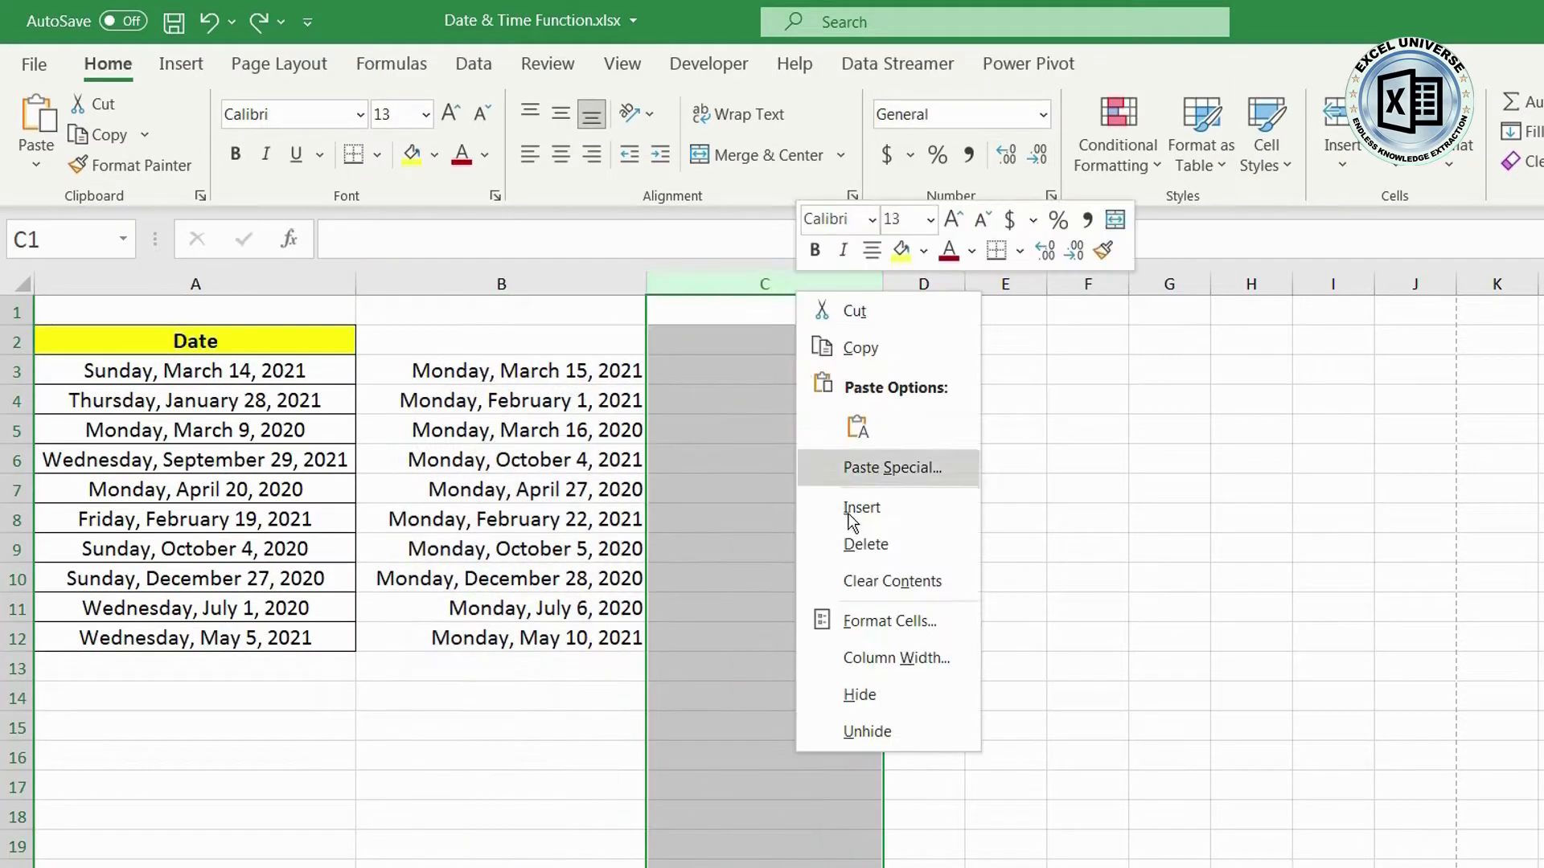
left_click(890, 537)
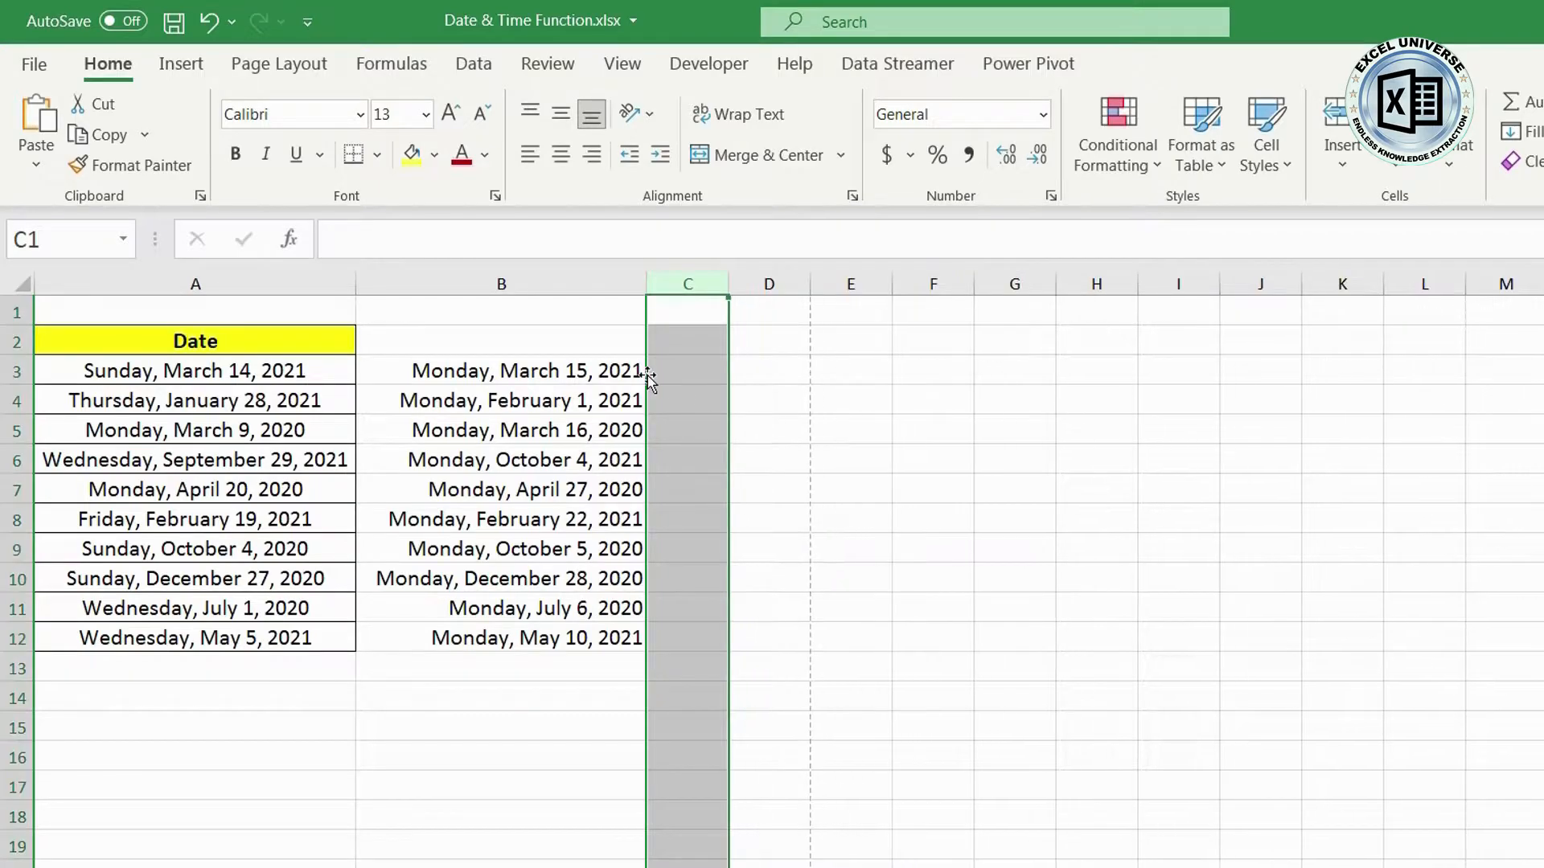
left_click(637, 370)
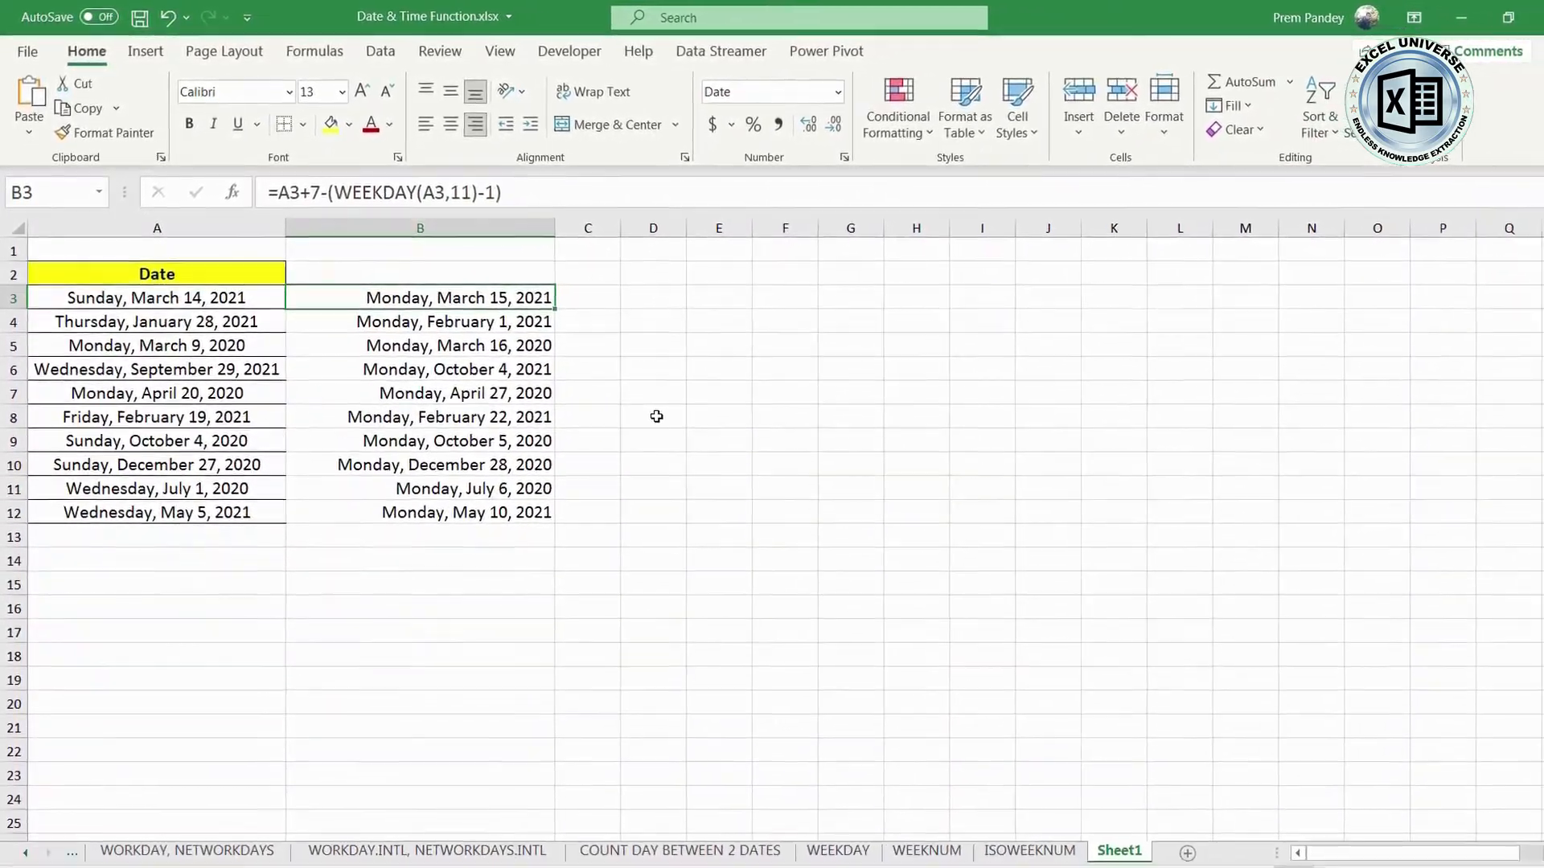
Step: Delete the empty columns E to R in front of the transaction table and select its Txn Date header
left_click_drag(698, 222, 1025, 299)
key("ctrl+minus")
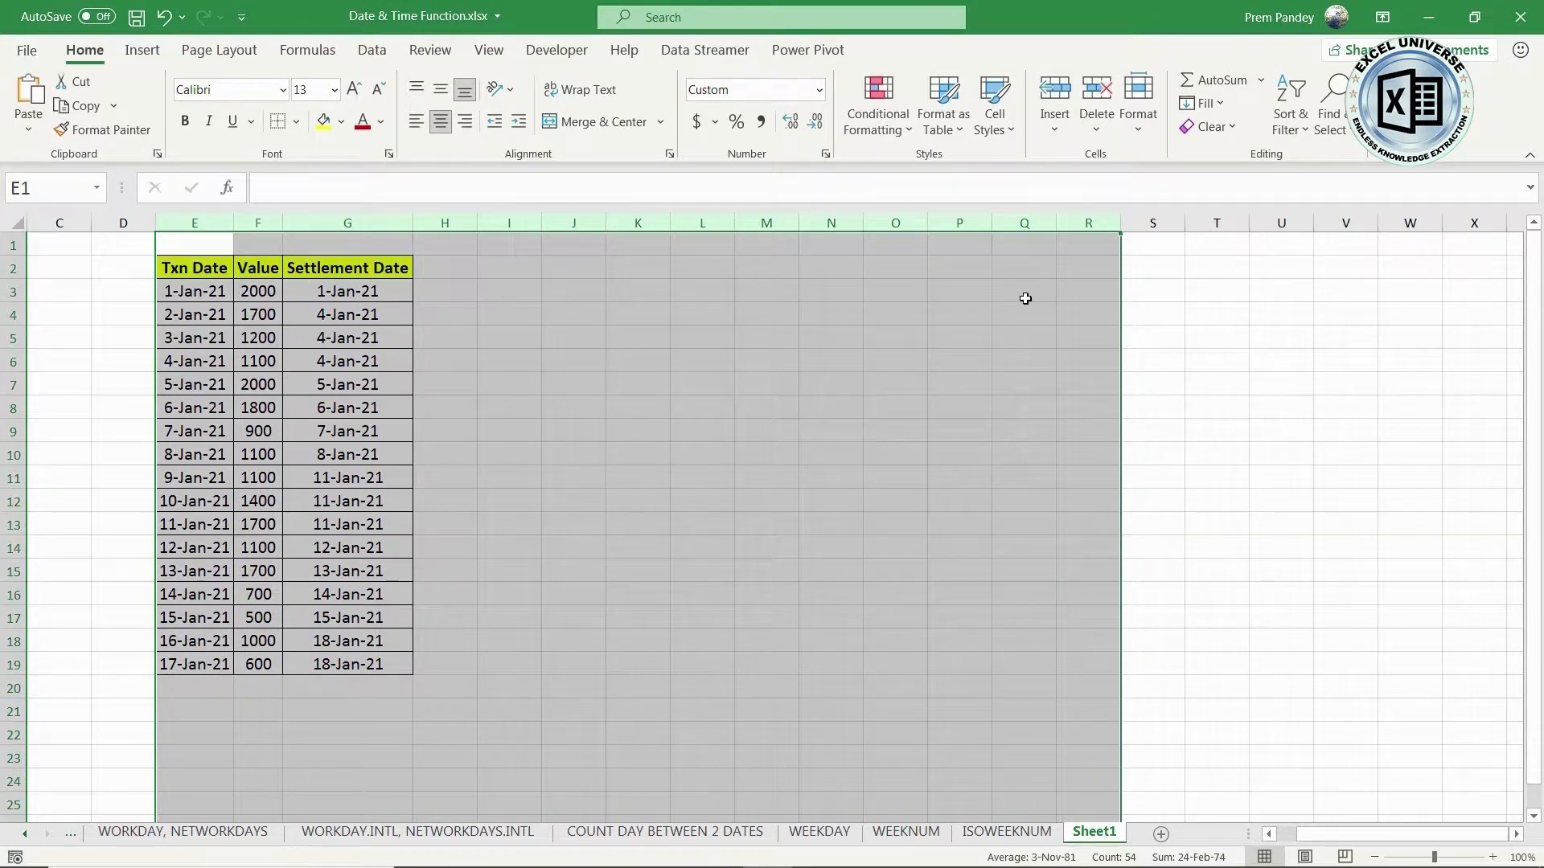
left_click(229, 270)
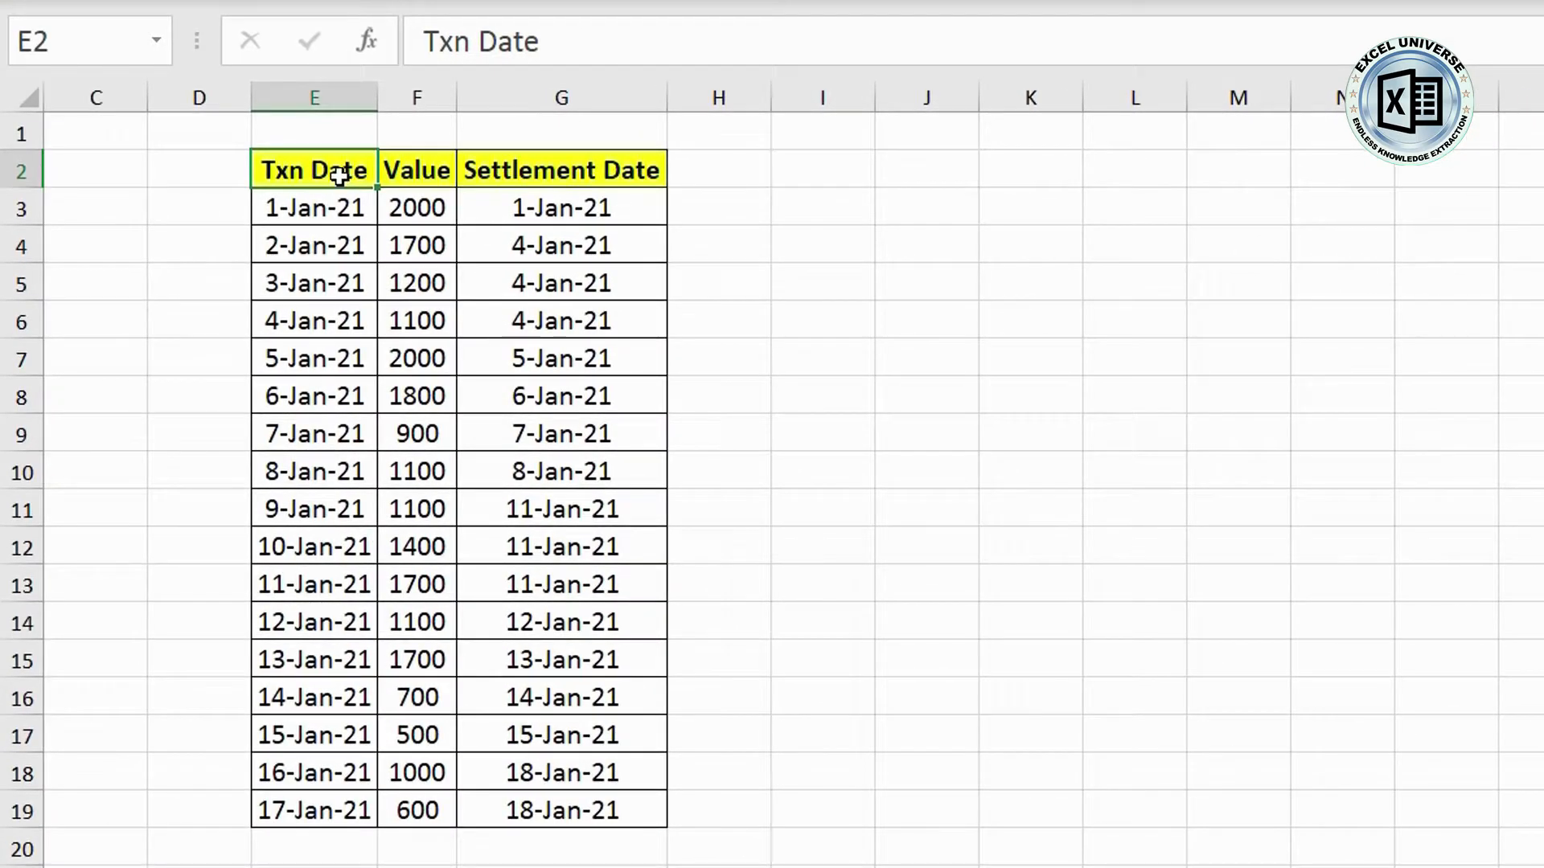
left_click_drag(339, 174, 358, 808)
left_click_drag(315, 245, 316, 659)
left_click_drag(322, 207, 298, 730)
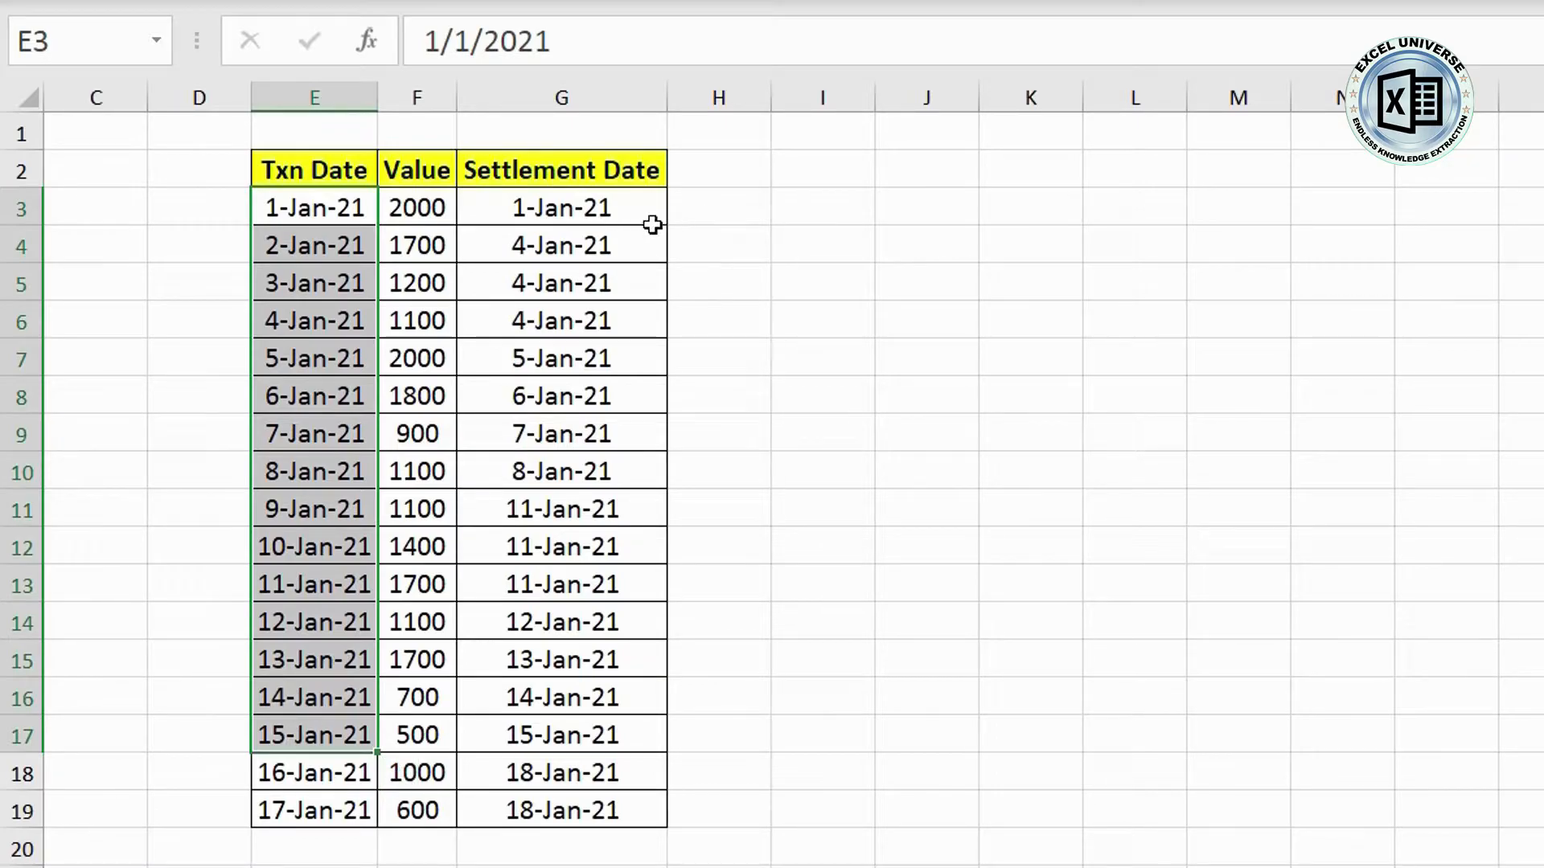
Step: Clear the existing settlement dates in G3:G19 and select cell G3
left_click_drag(651, 209, 620, 804)
key("Delete")
left_click(563, 215)
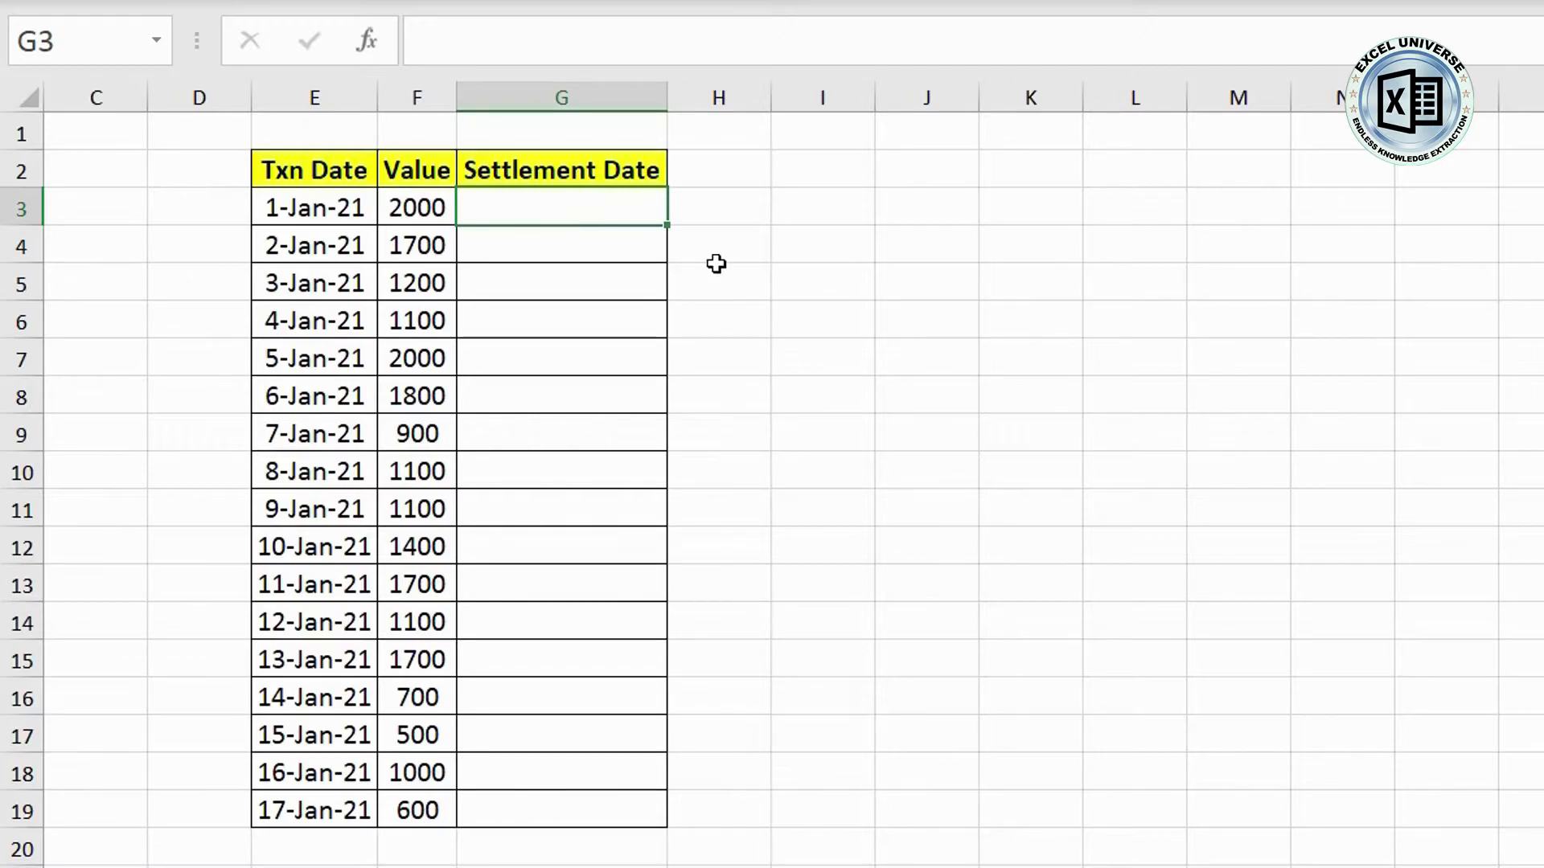
Step: Enter the formula =WEEKDAY(E3) in H3 to get the weekday number of the first transaction date
left_click(346, 203)
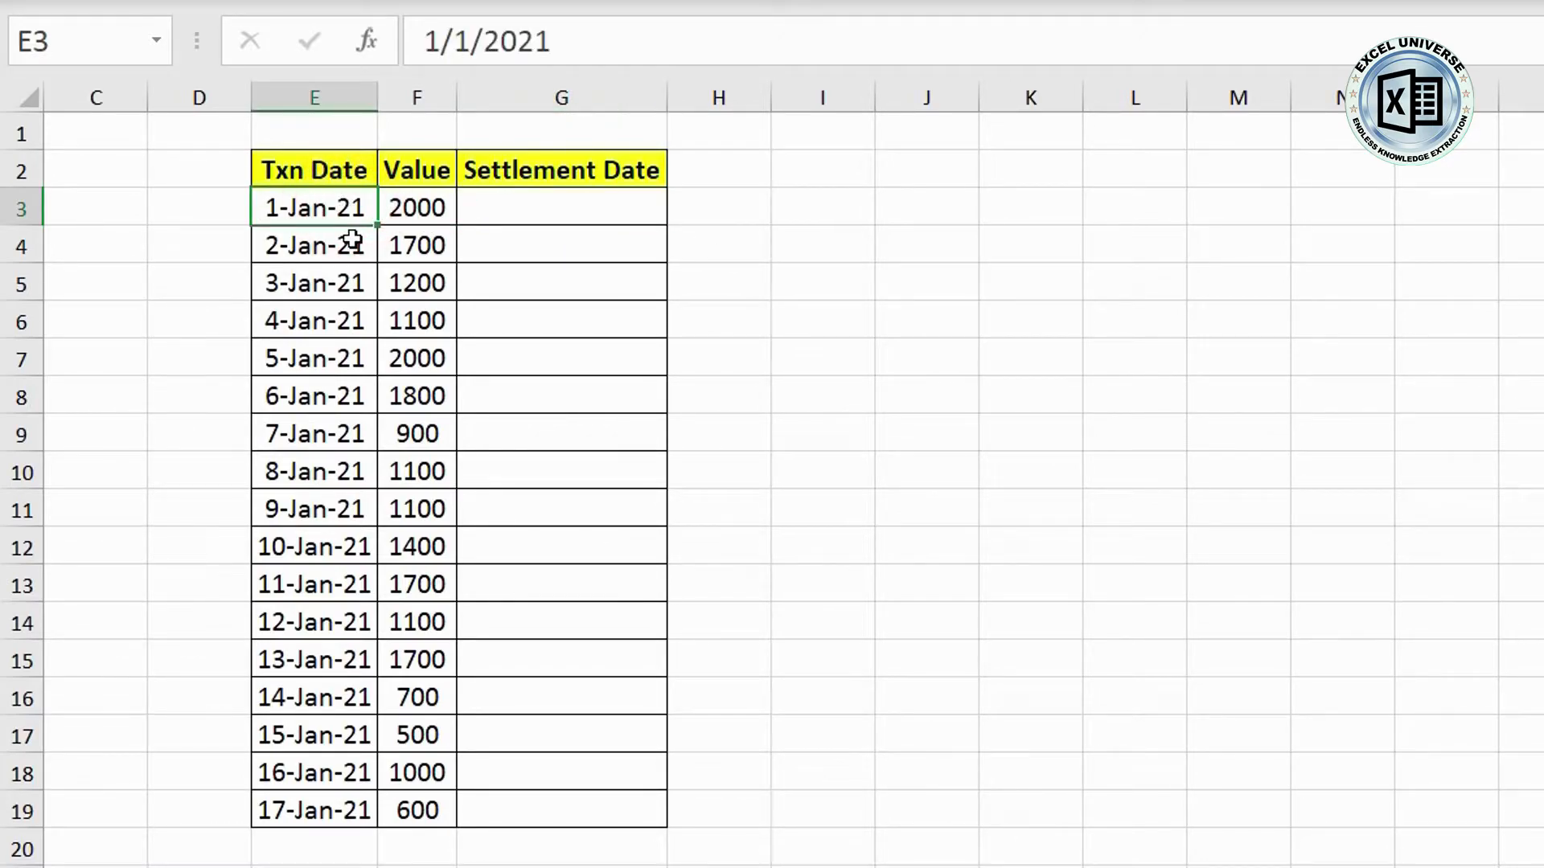
left_click(729, 212)
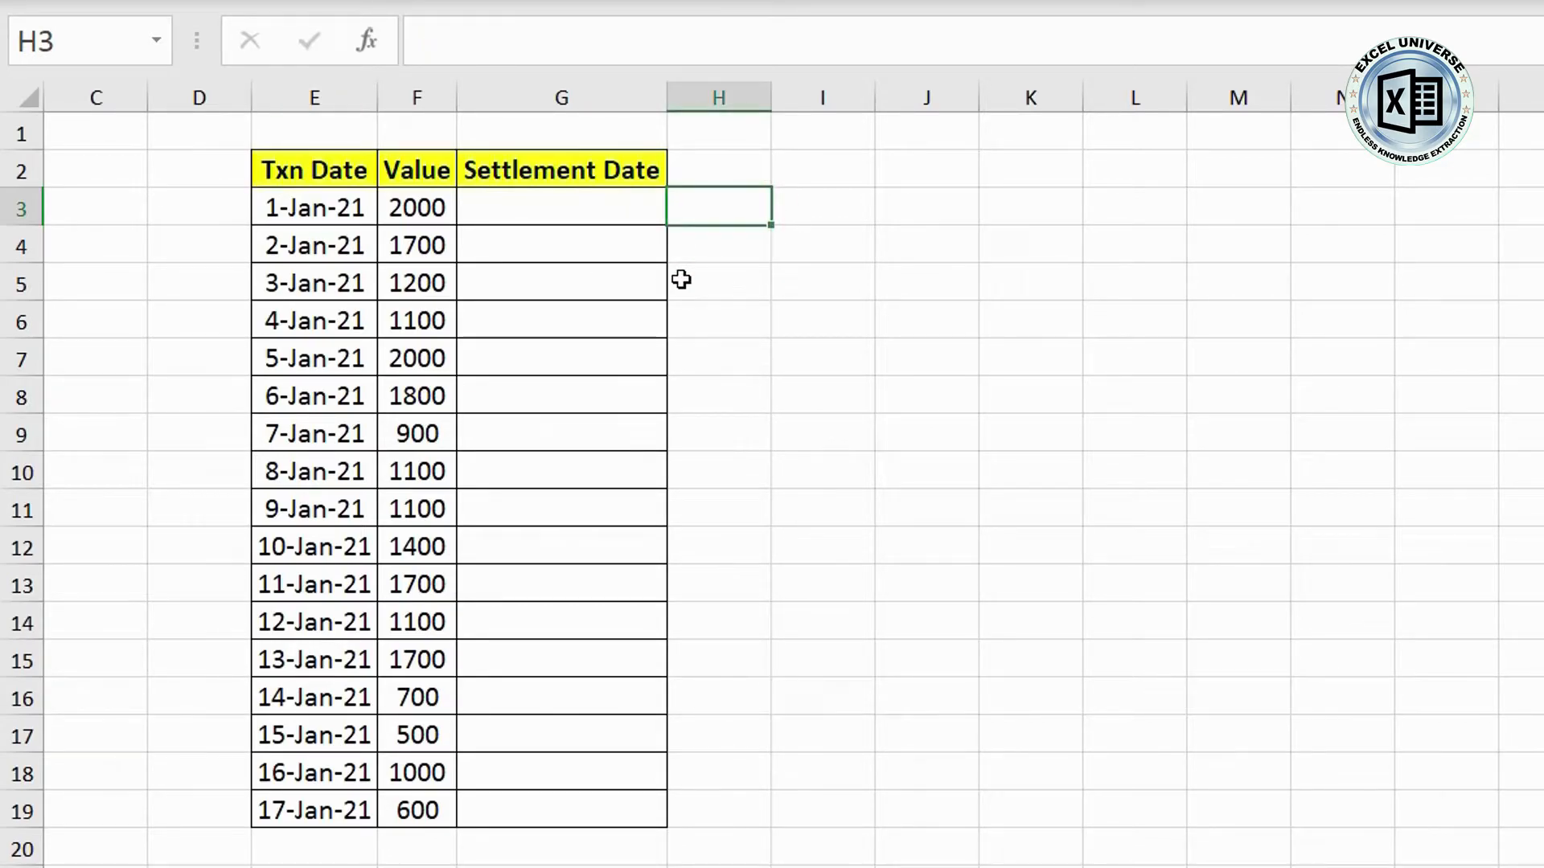
type("=we")
key("Down")
key("Tab")
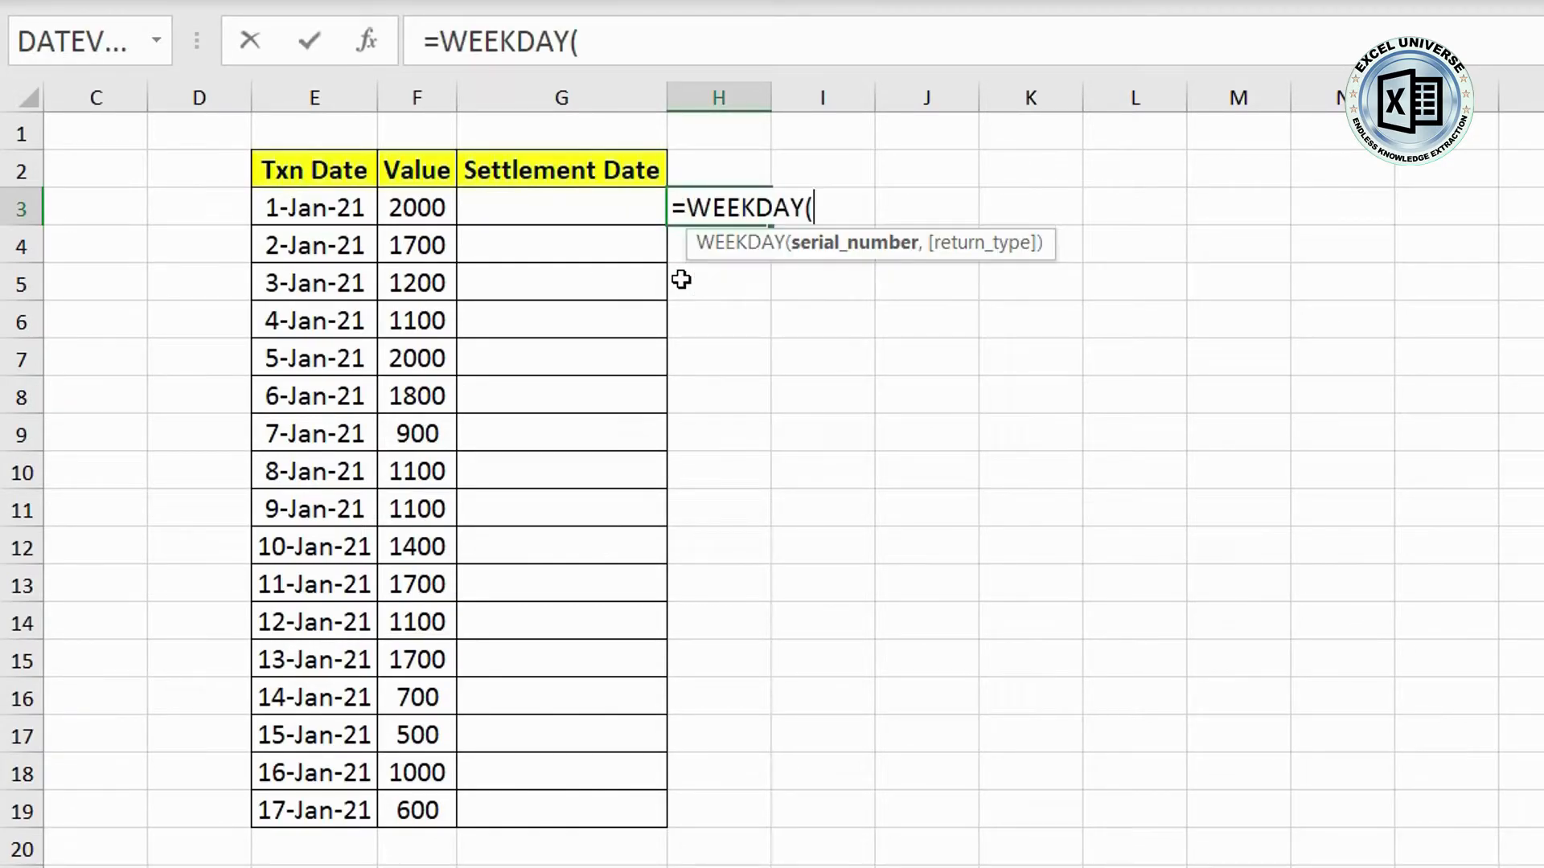
left_click(305, 206)
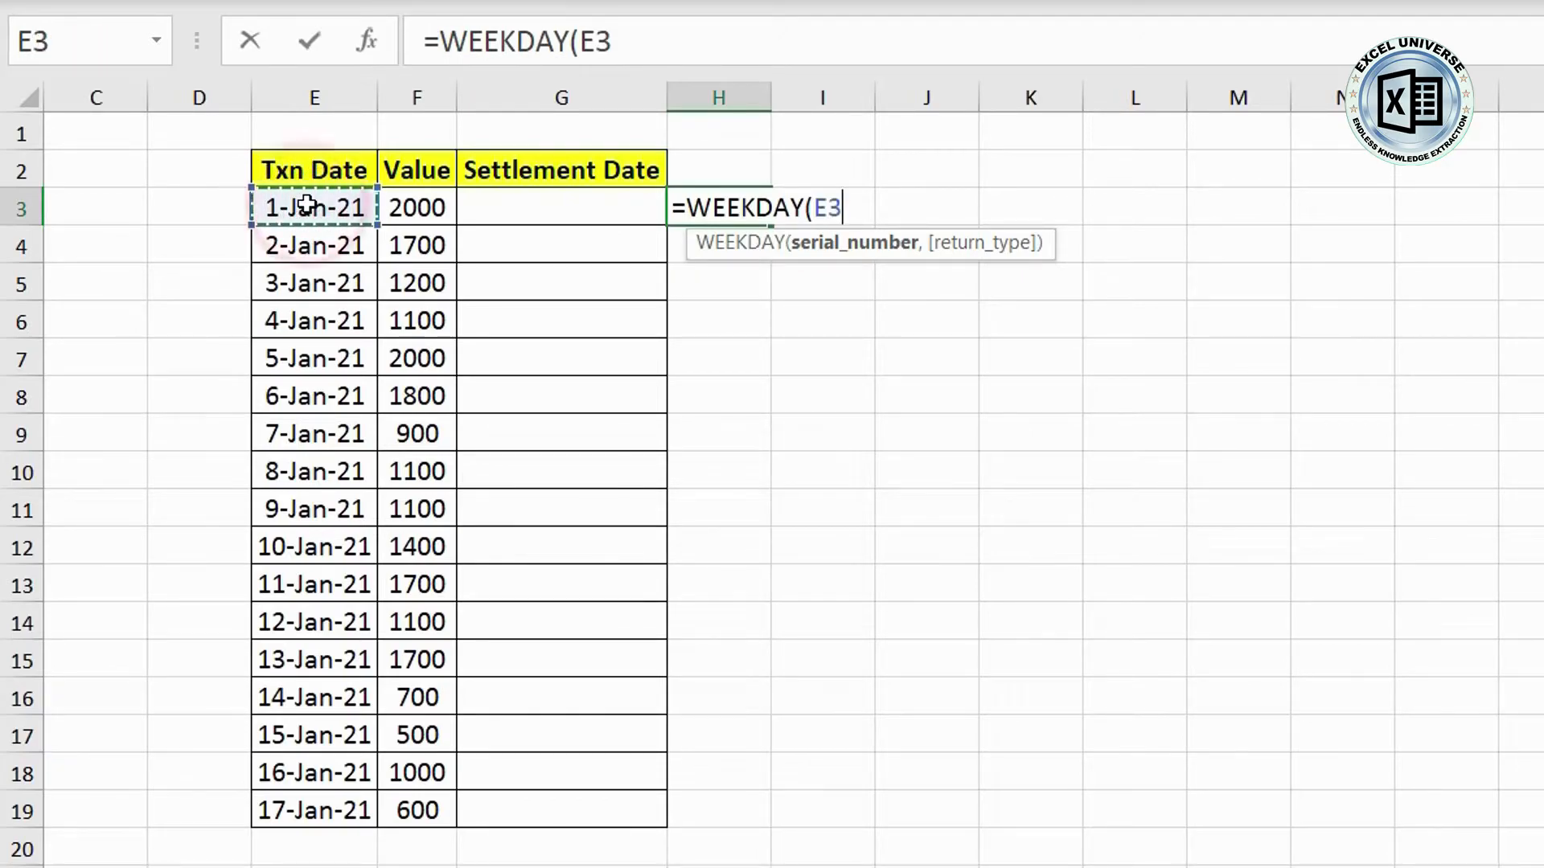
type(")")
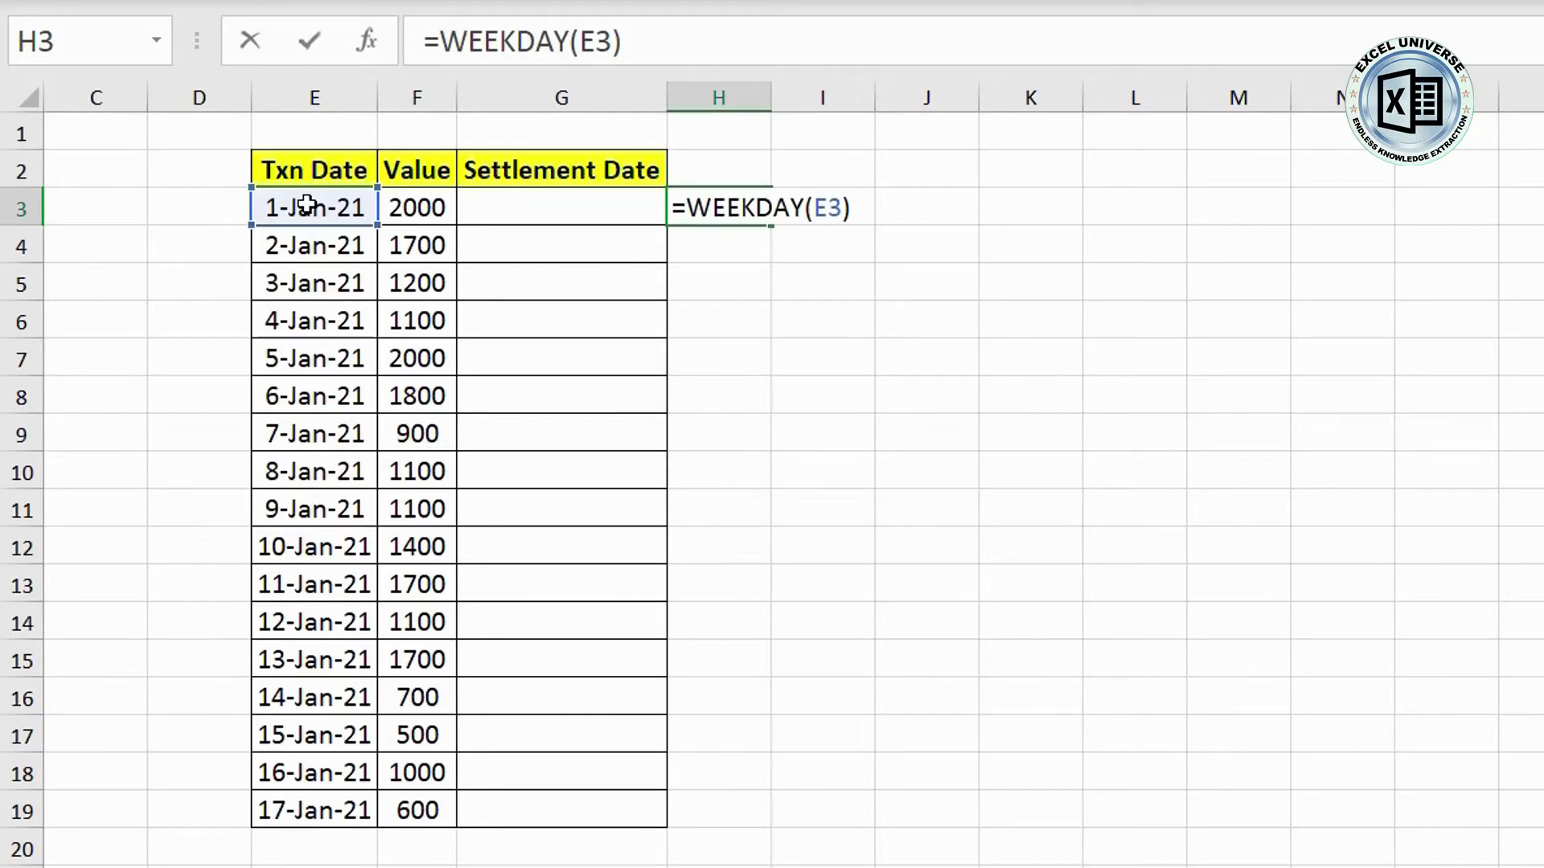
key("Return")
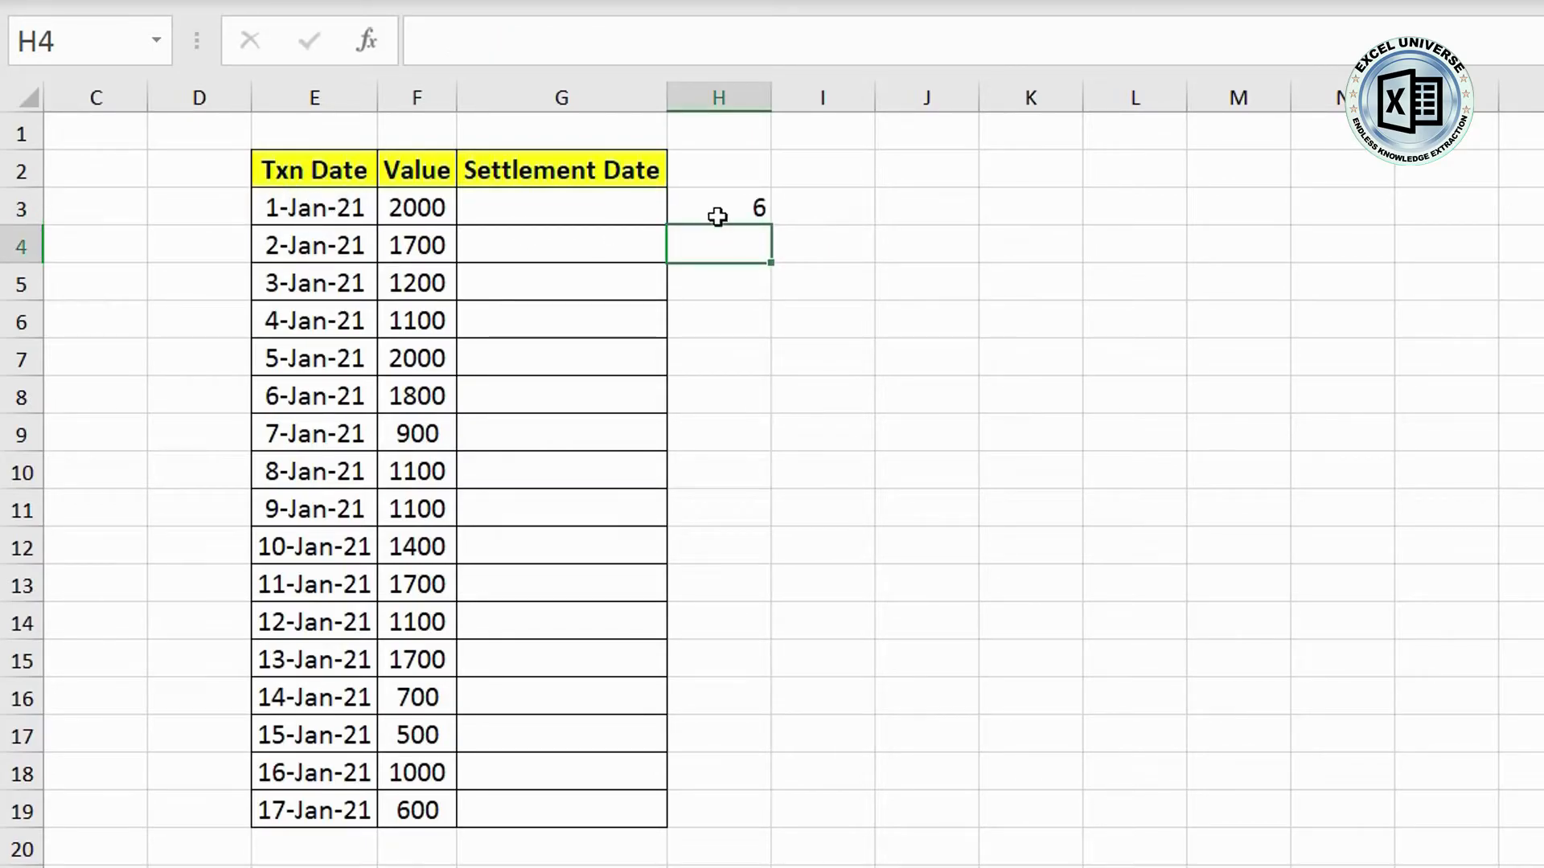
Step: Fill the WEEKDAY formula from H3 down through H19, checking the weekday numbers against the transaction dates
left_click(728, 211)
left_click_drag(774, 234, 774, 264)
left_click(752, 246)
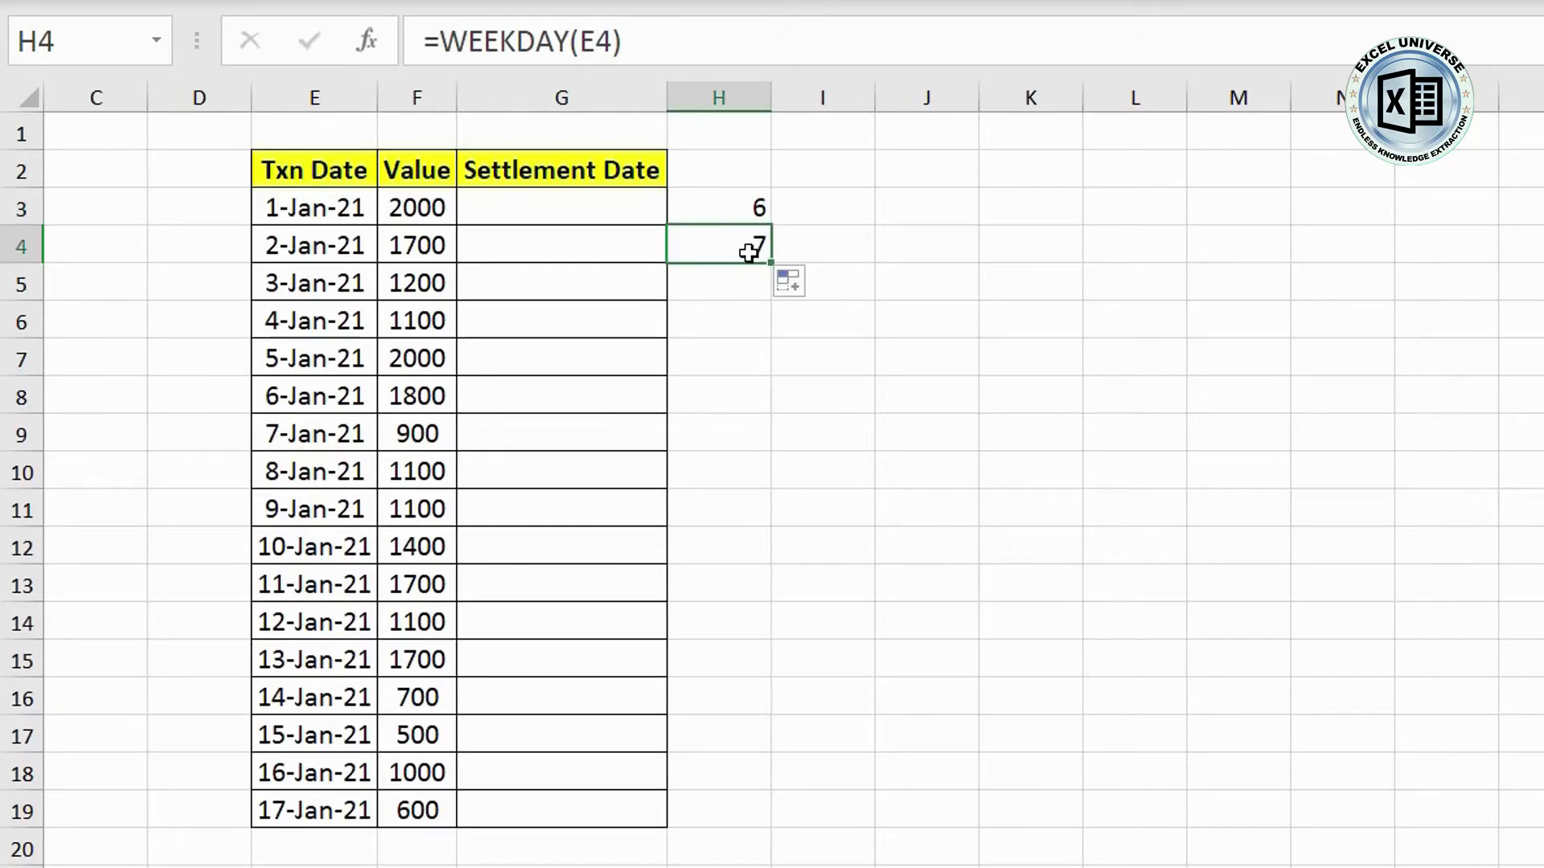
left_click(330, 252)
left_click(746, 246)
left_click_drag(771, 264, 770, 293)
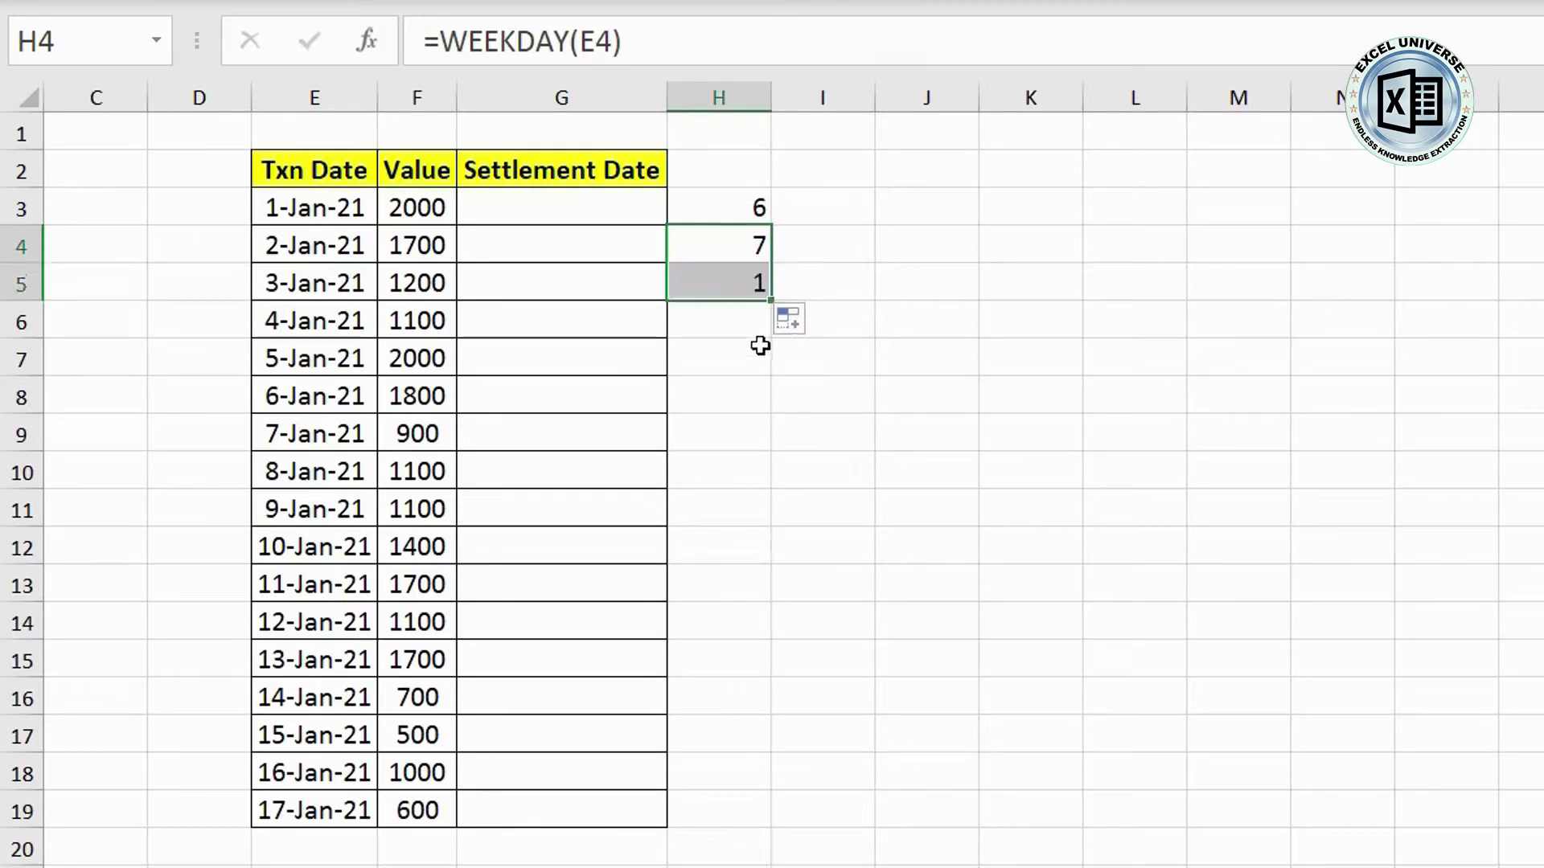
left_click(350, 293)
left_click(727, 287)
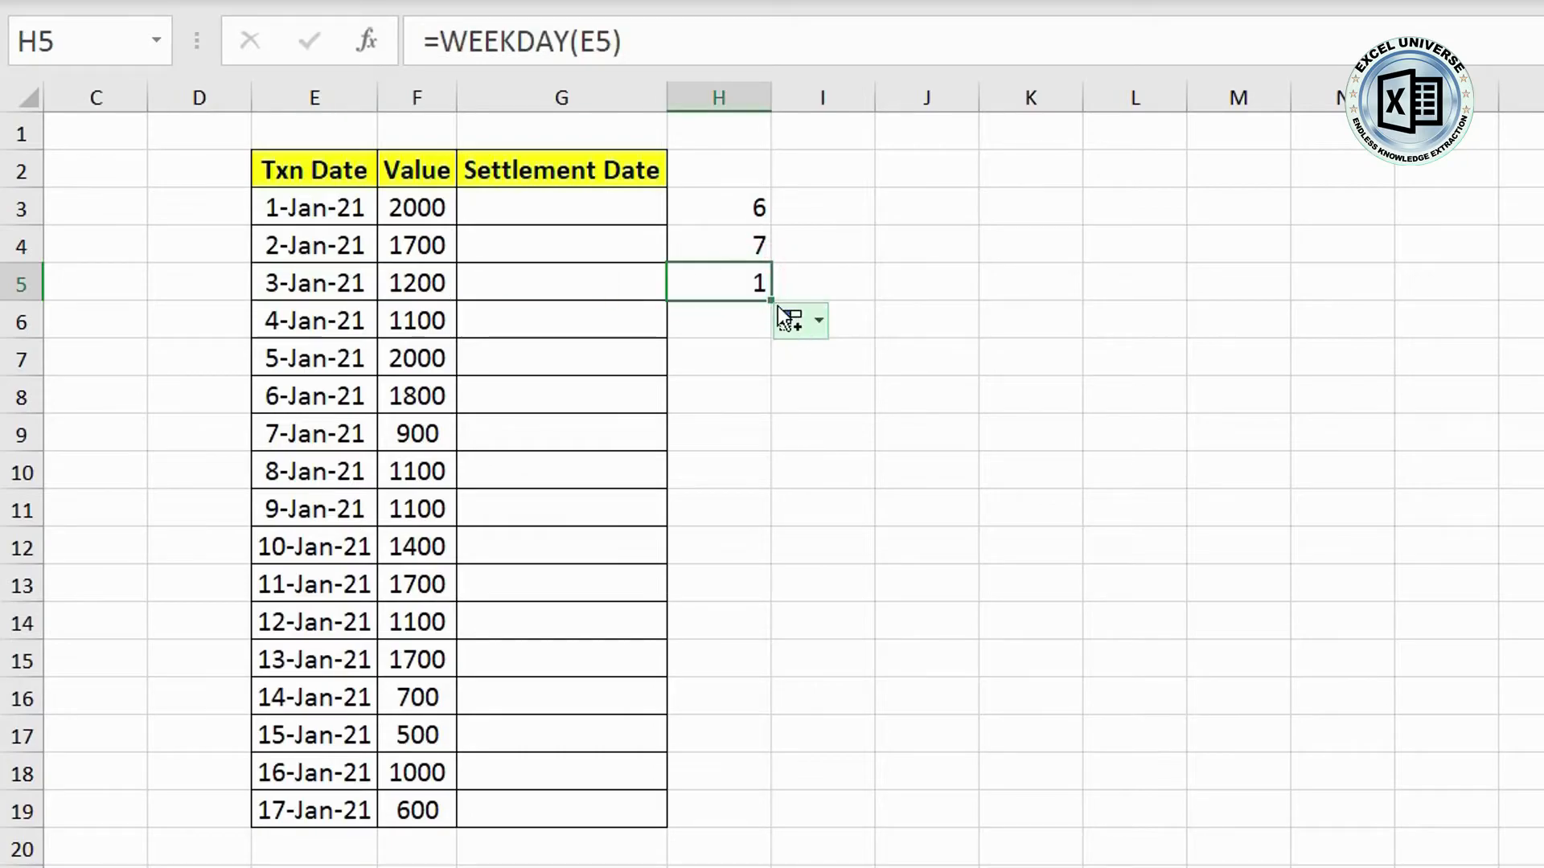
double_click(771, 299)
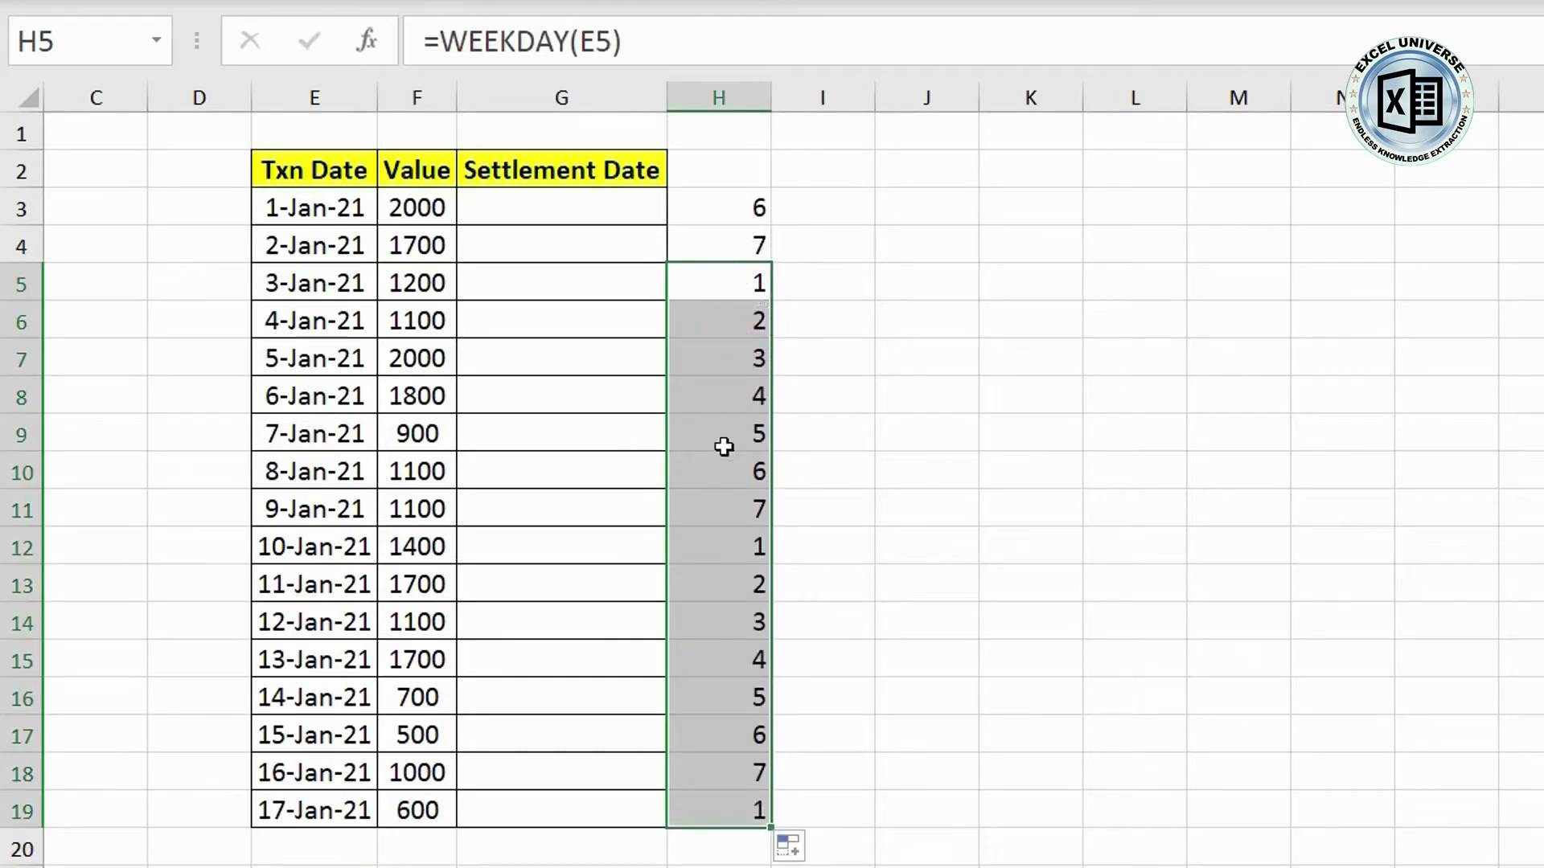
left_click_drag(719, 207, 734, 812)
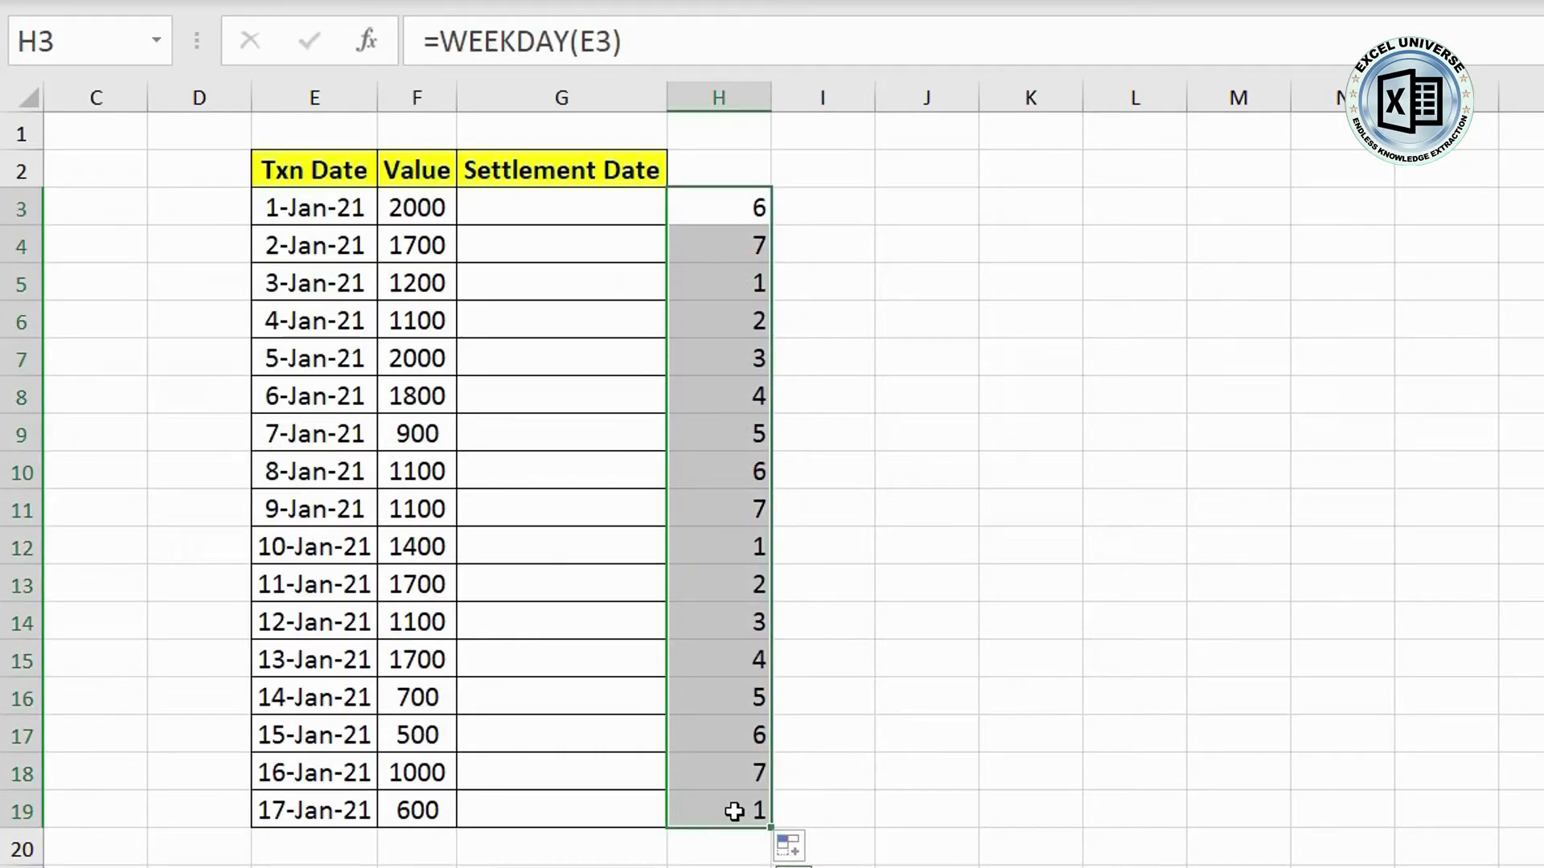
Step: Start an IF formula in I3 that returns E3+2 when H3 equals 7
key("Right")
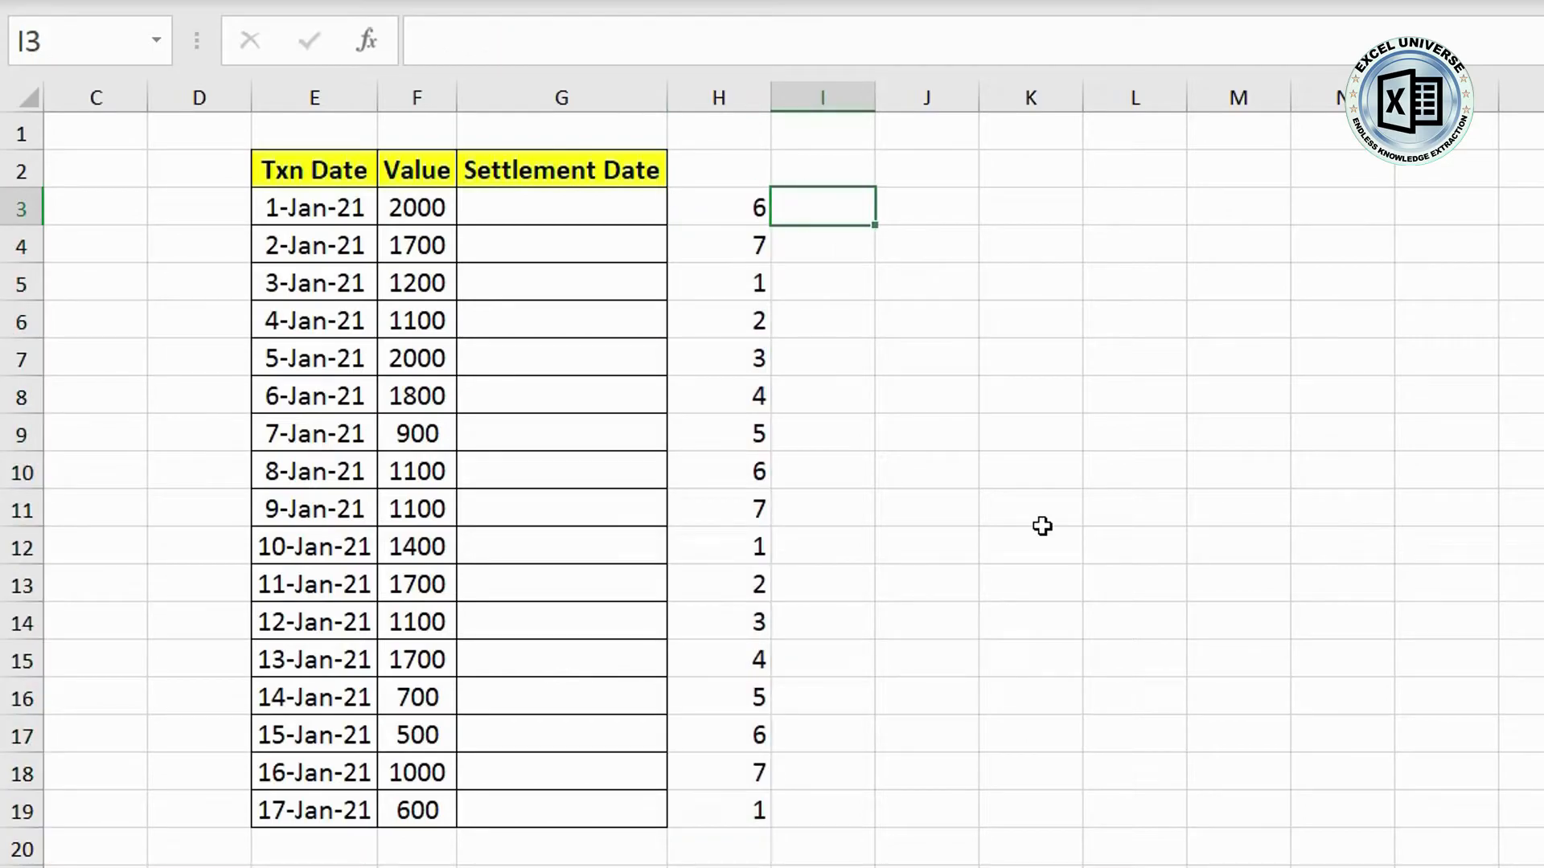
type("=IF(")
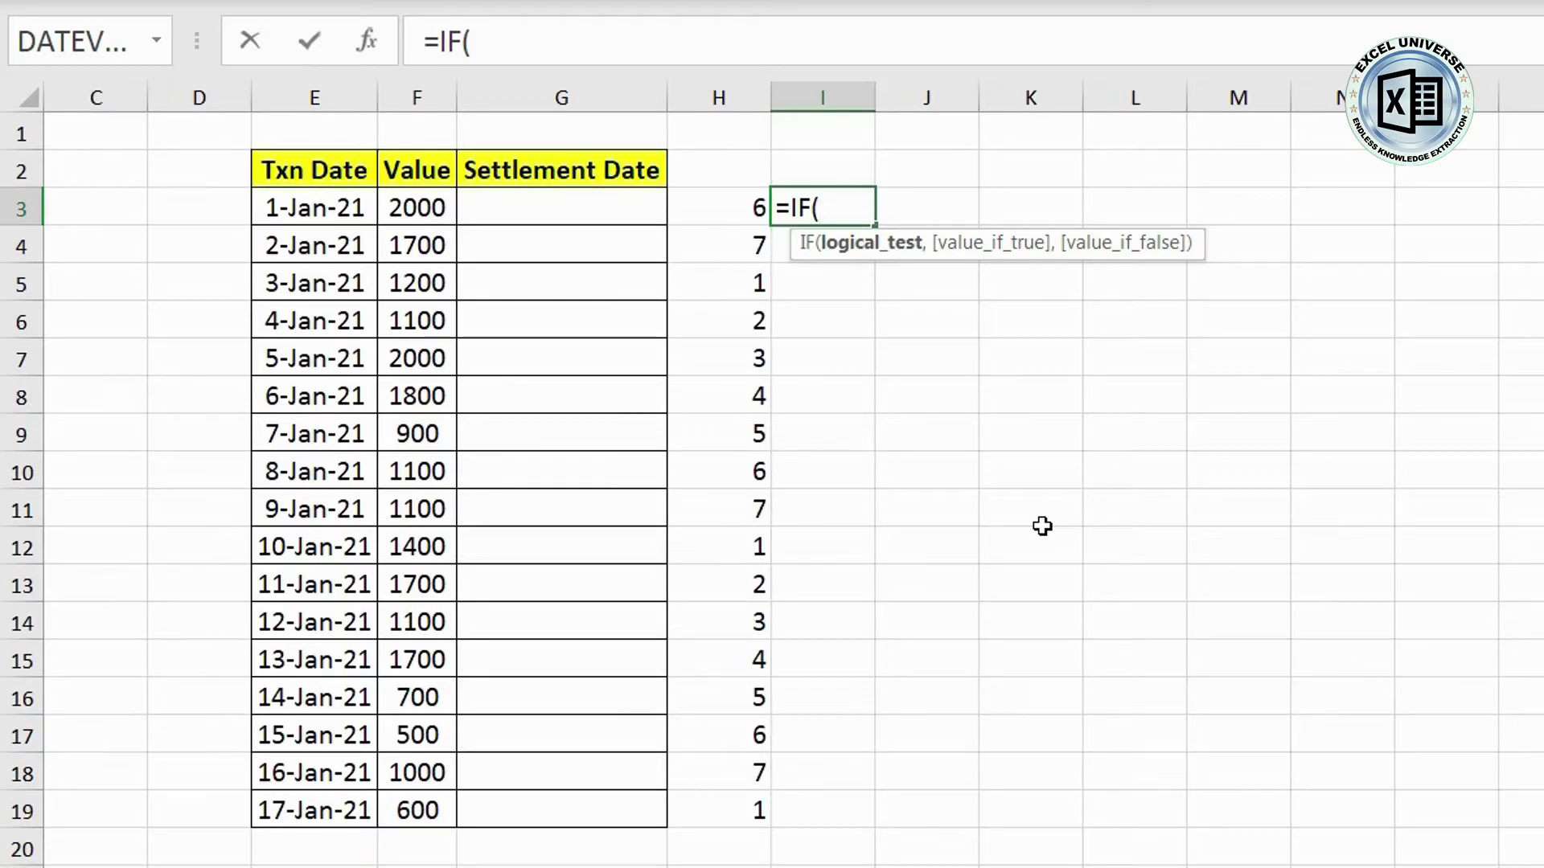
key("Left")
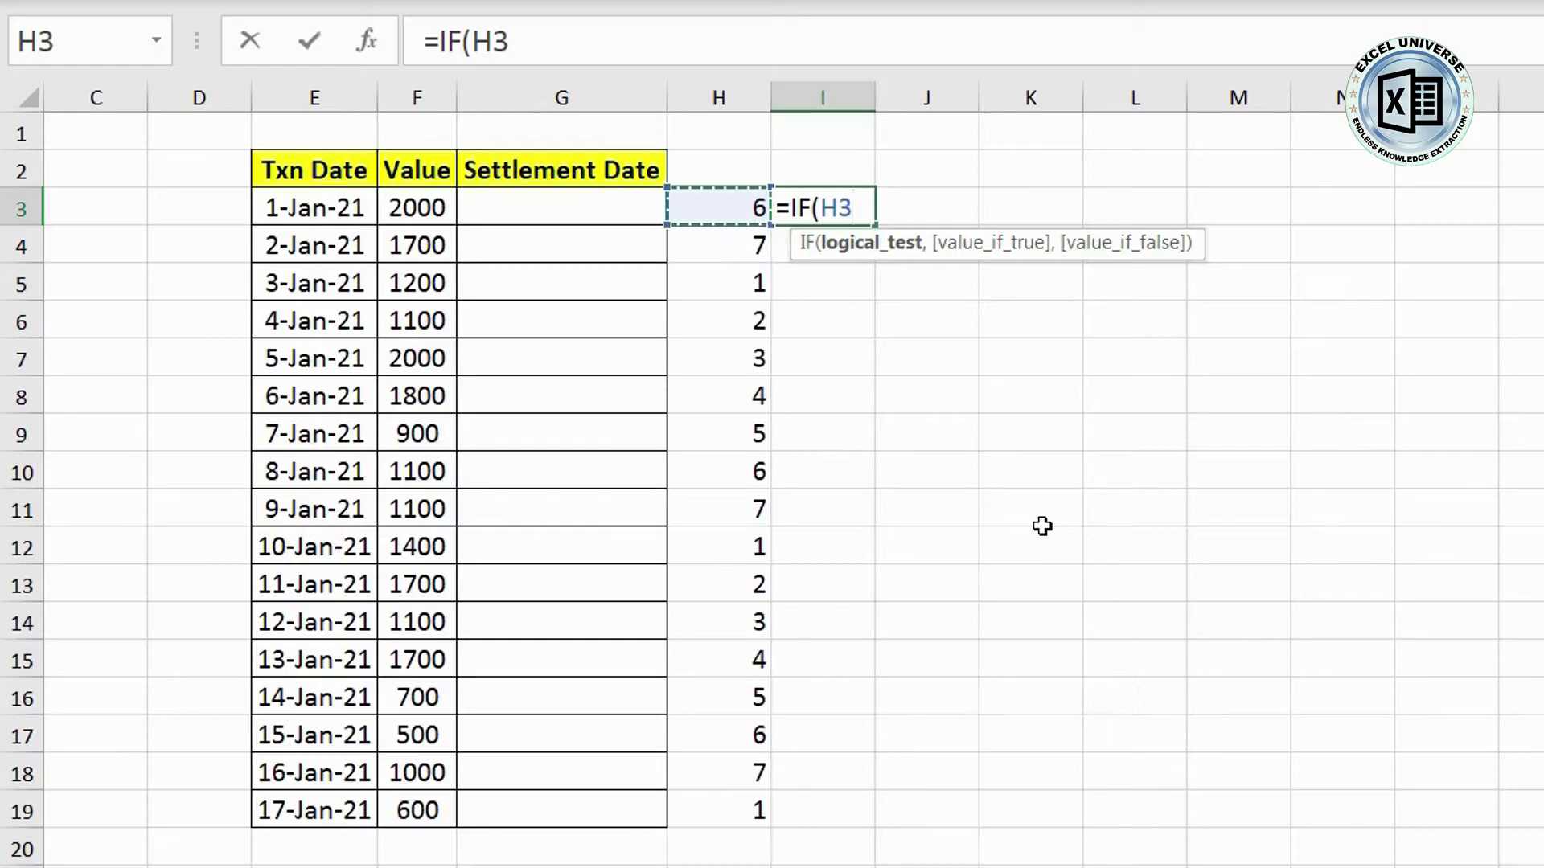
type("=7,")
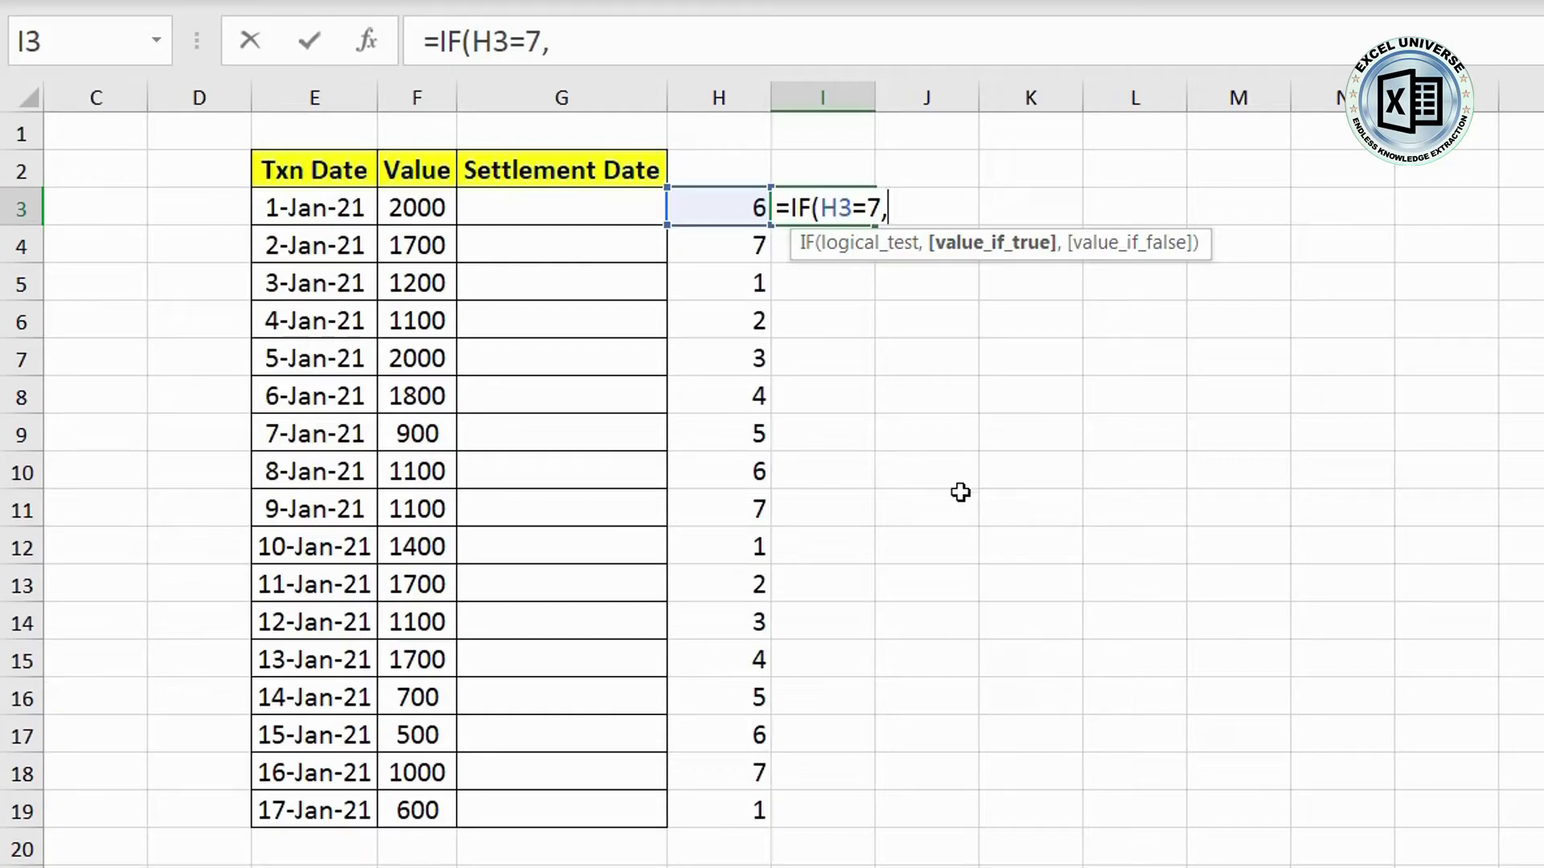
left_click(332, 209)
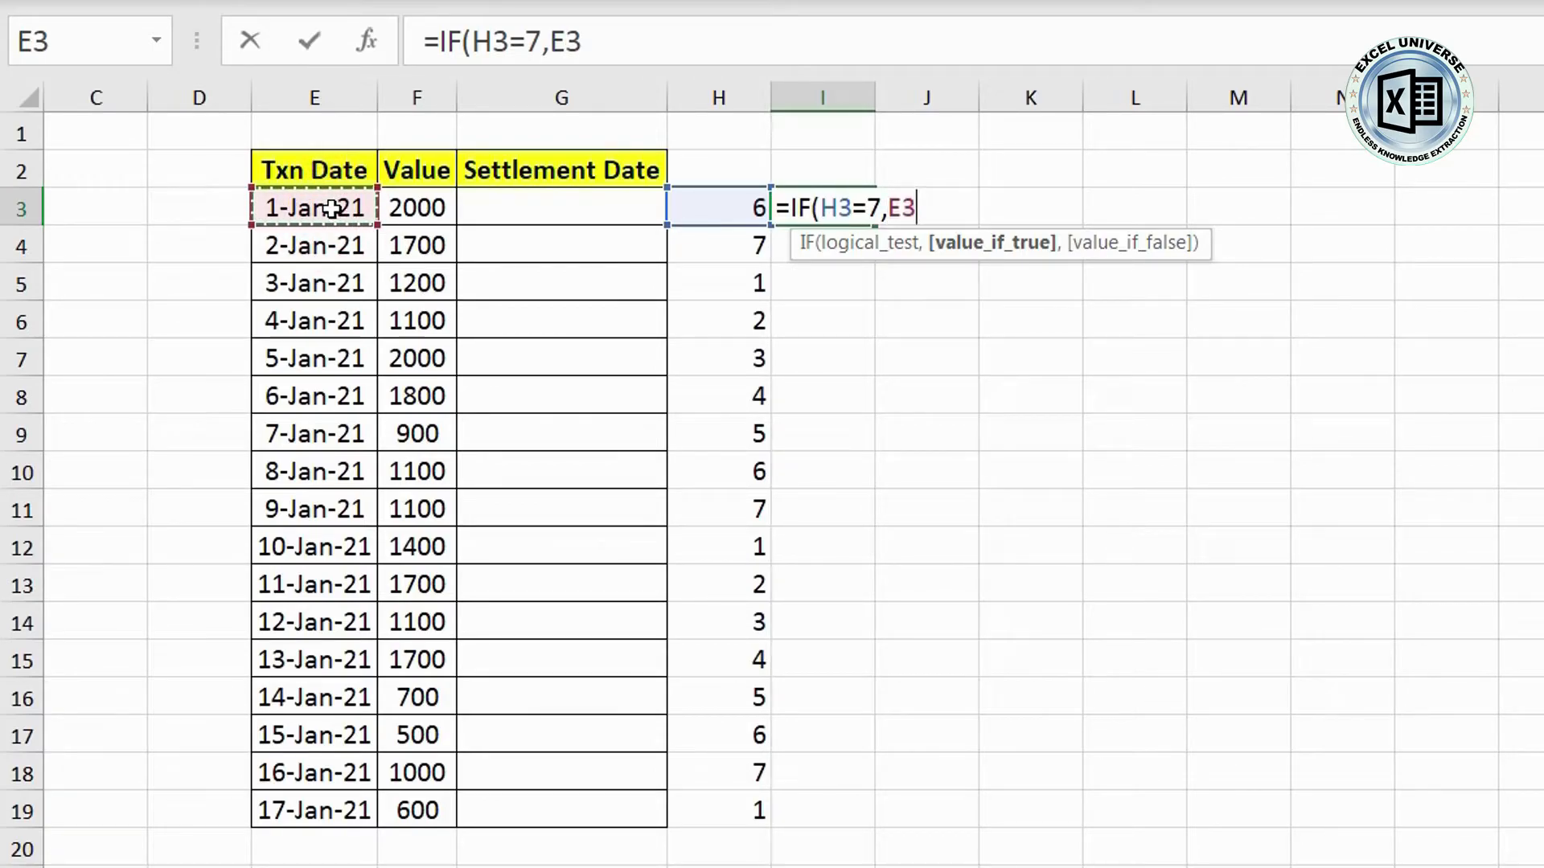
type("+2")
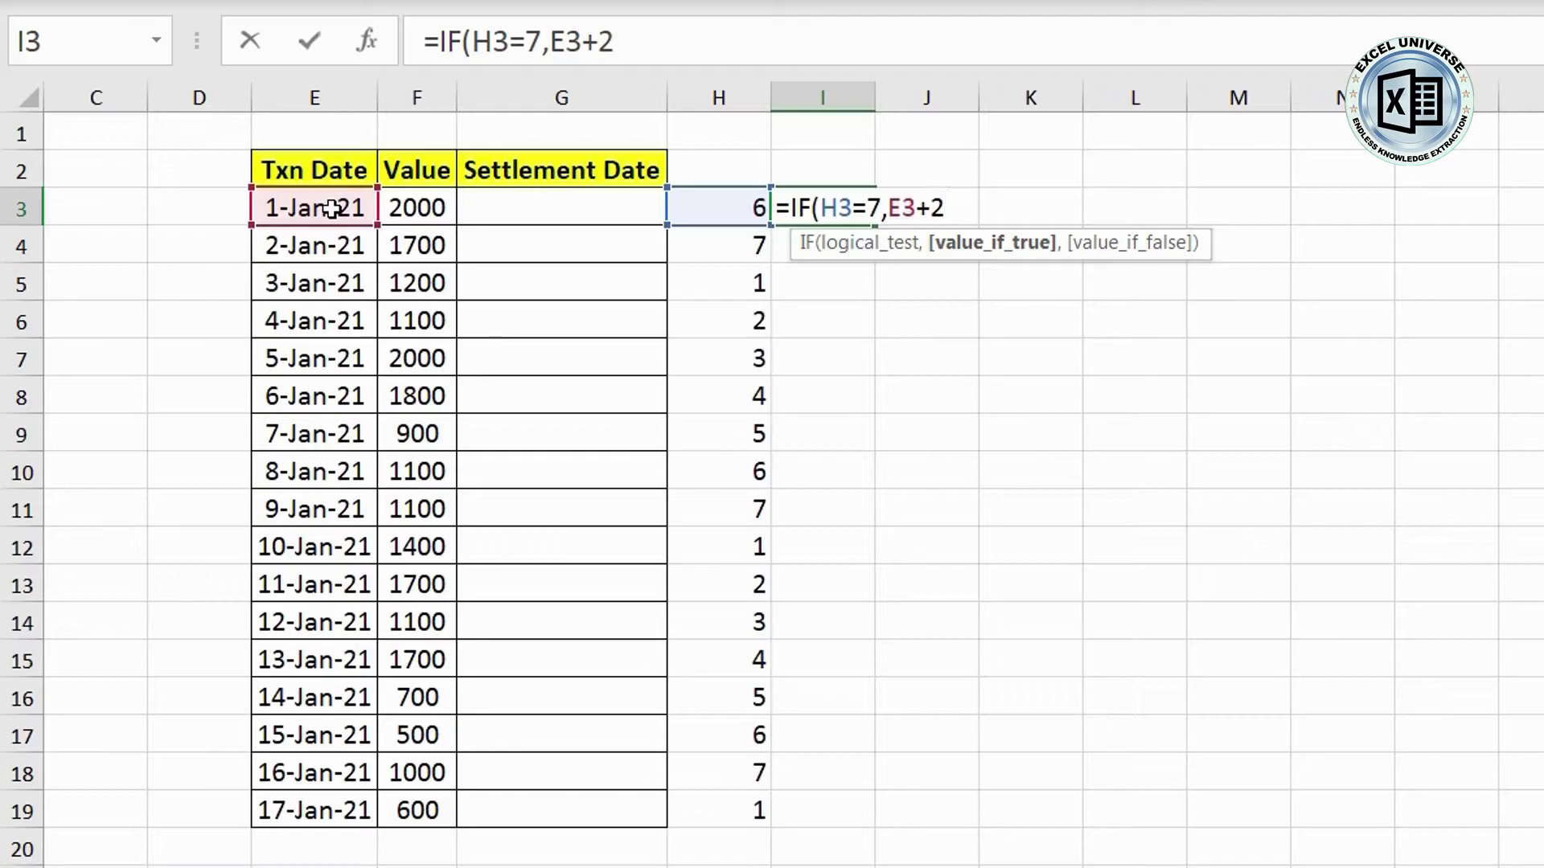
type(",")
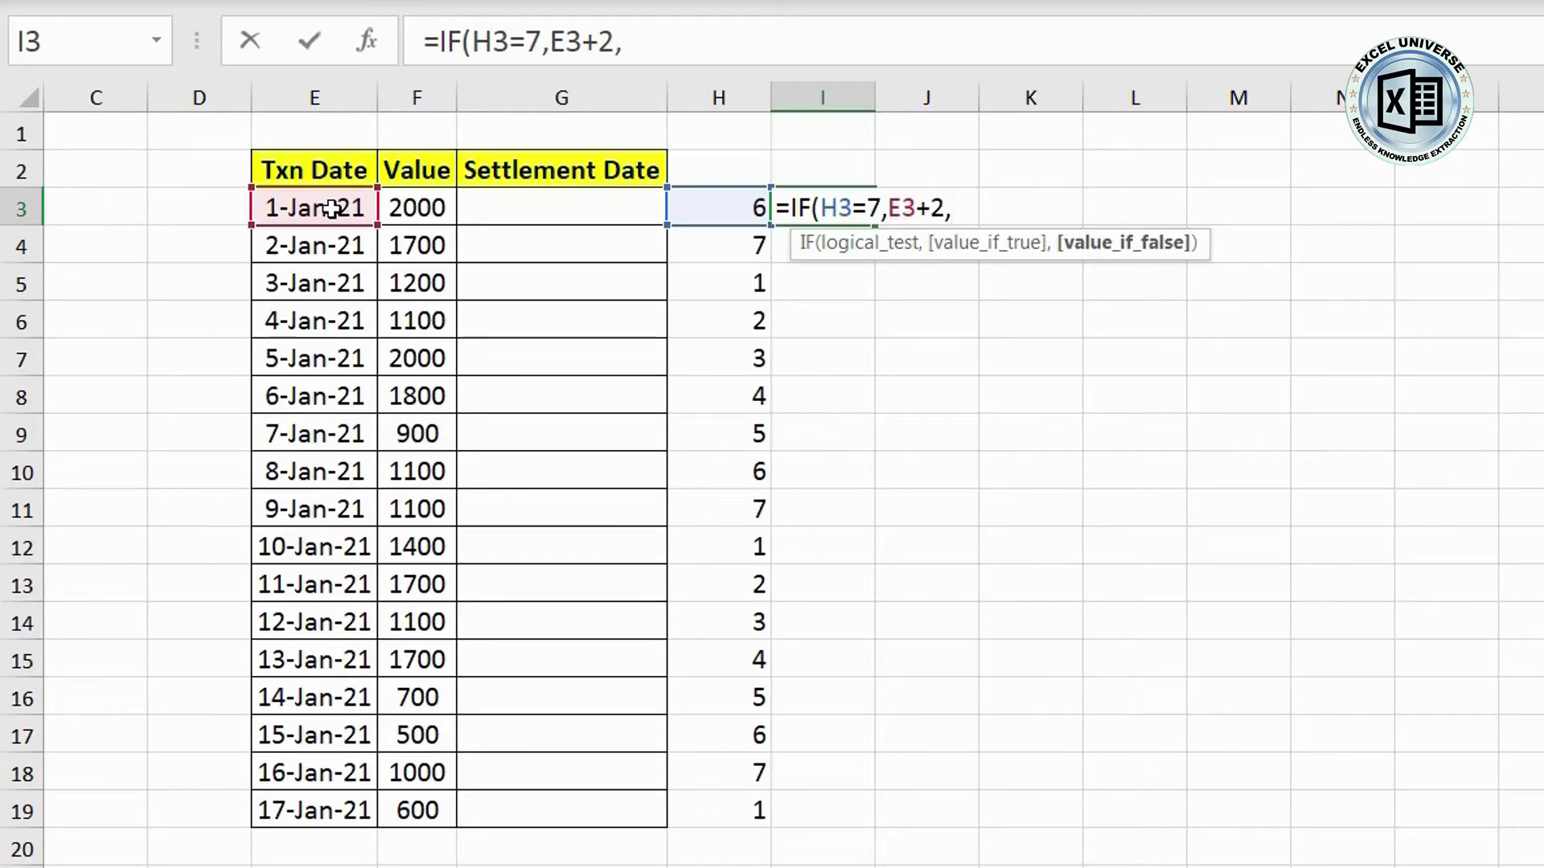
Step: Complete the I3 formula with a nested IF(H3=1,E3+1,E3) as its value if false
type("if")
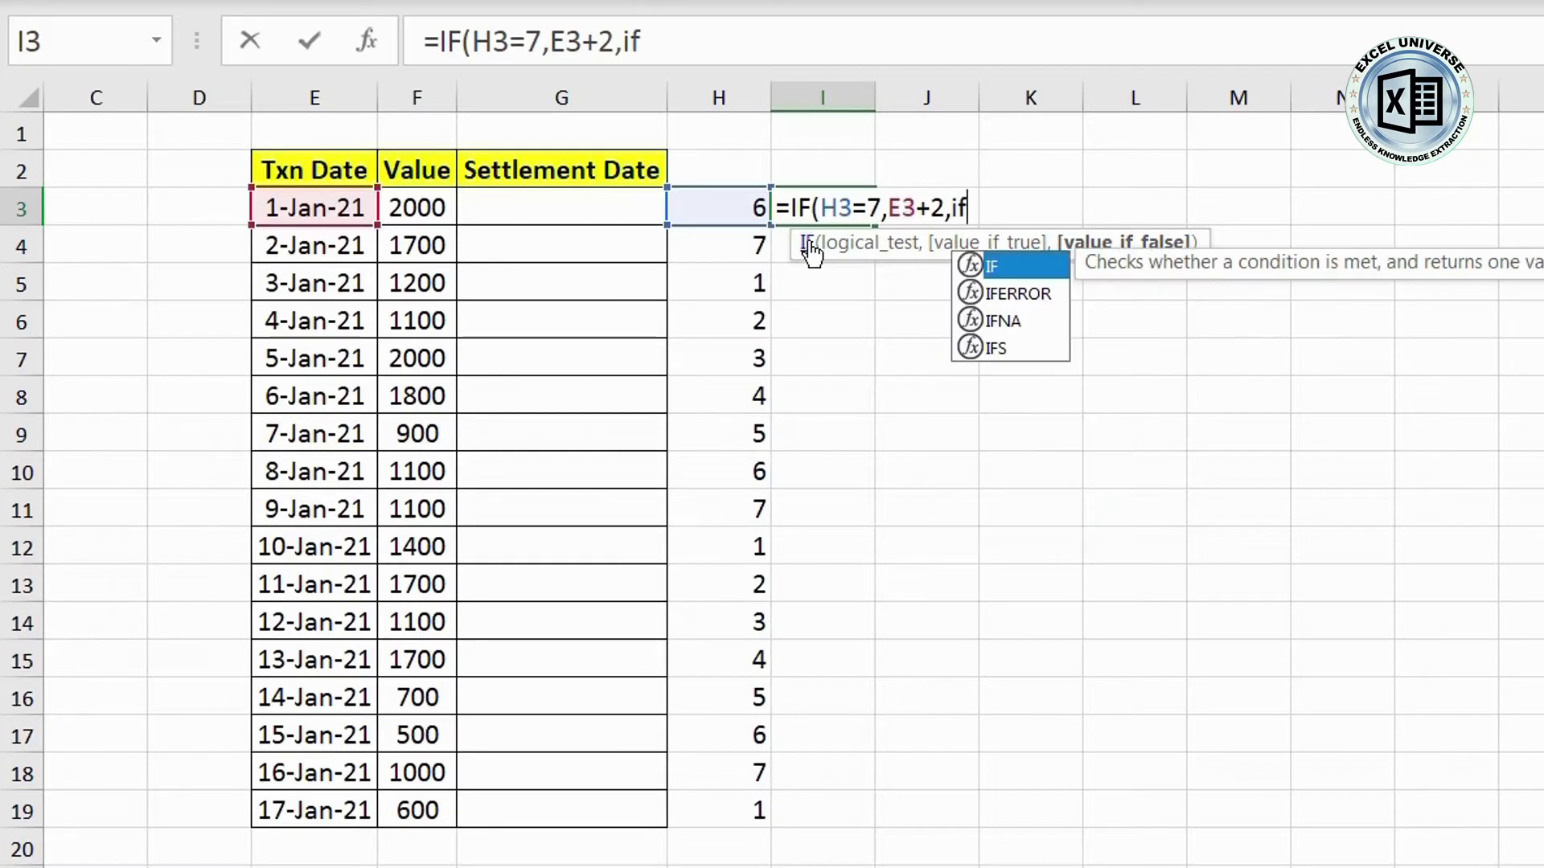
key("Tab")
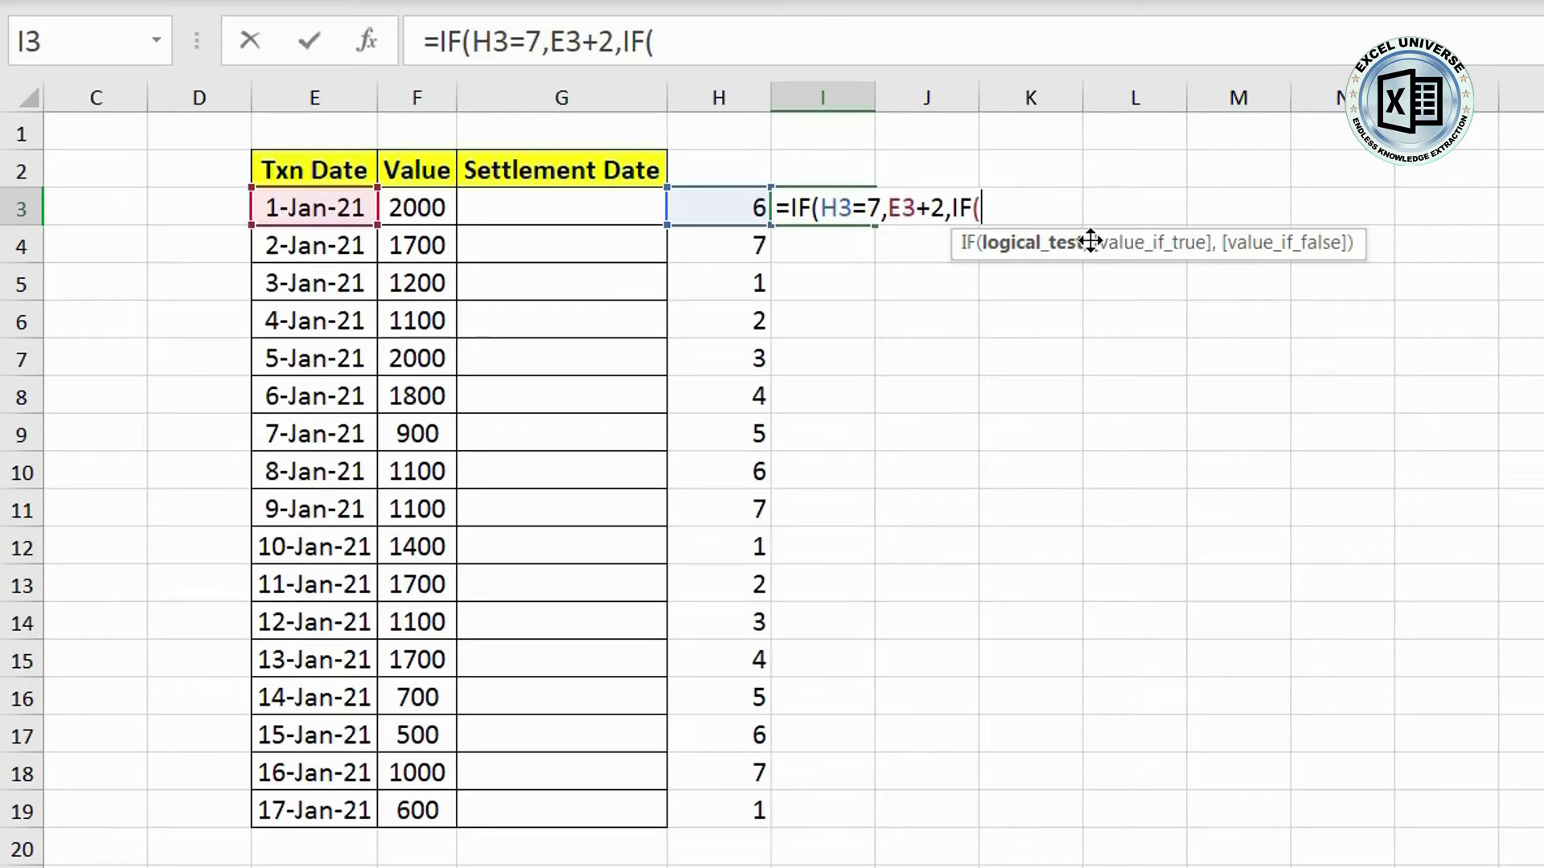
left_click(744, 210)
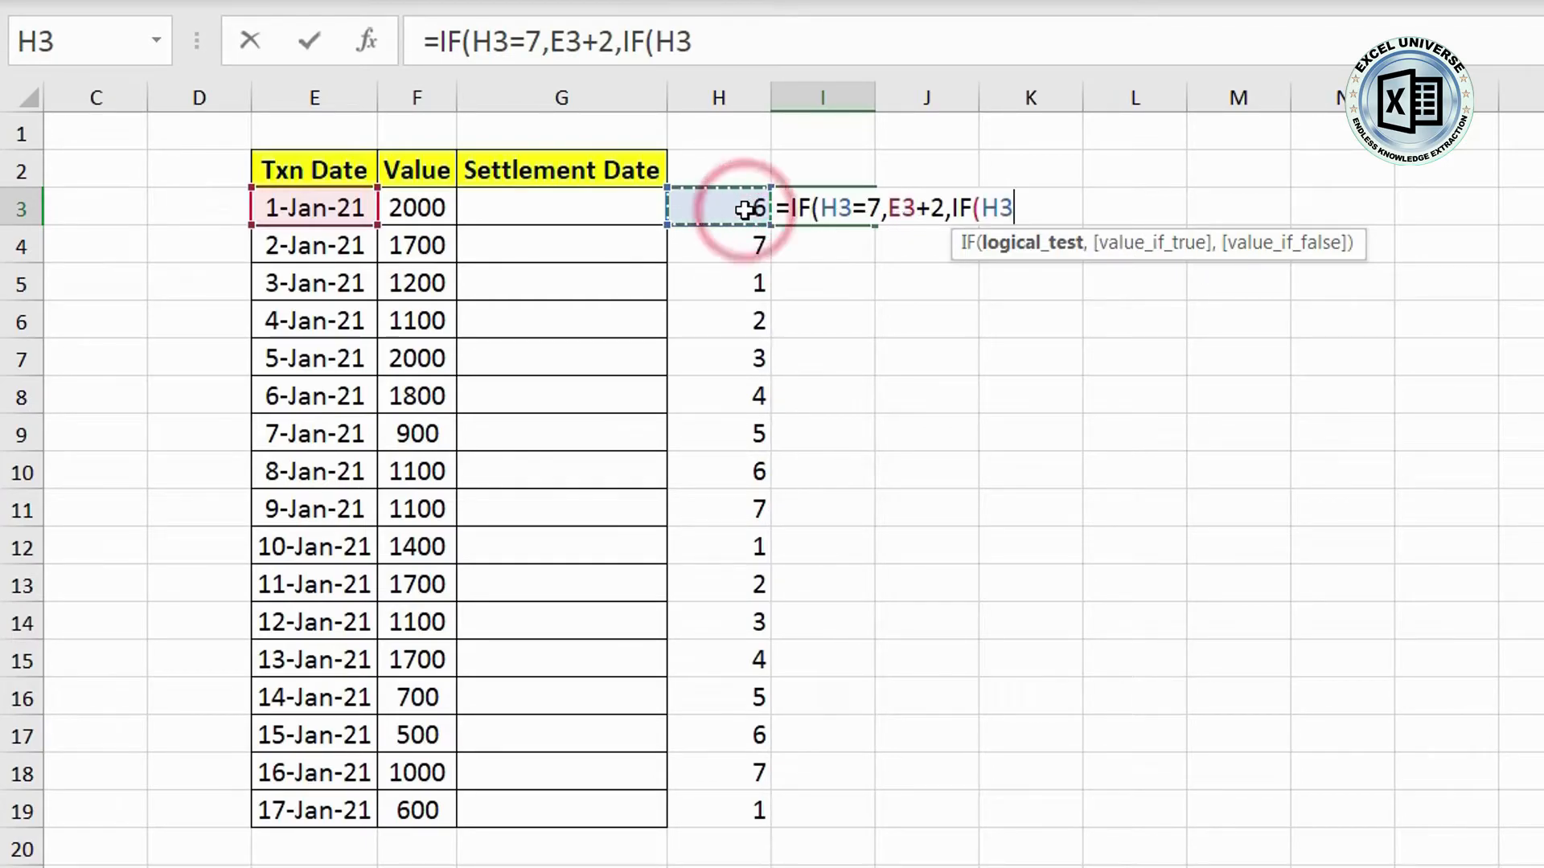
type("=1")
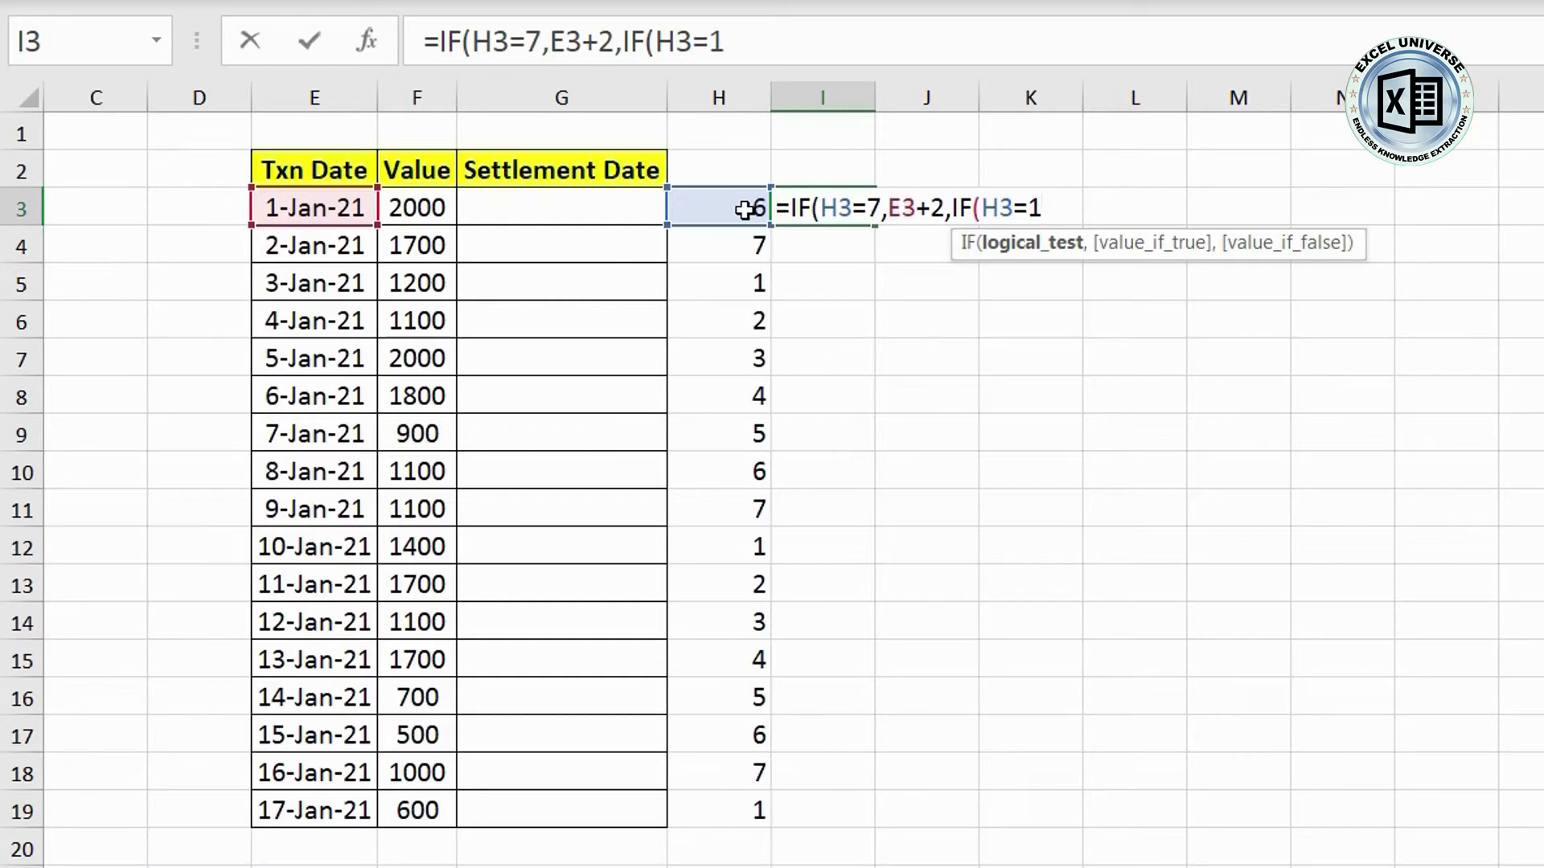
type(",")
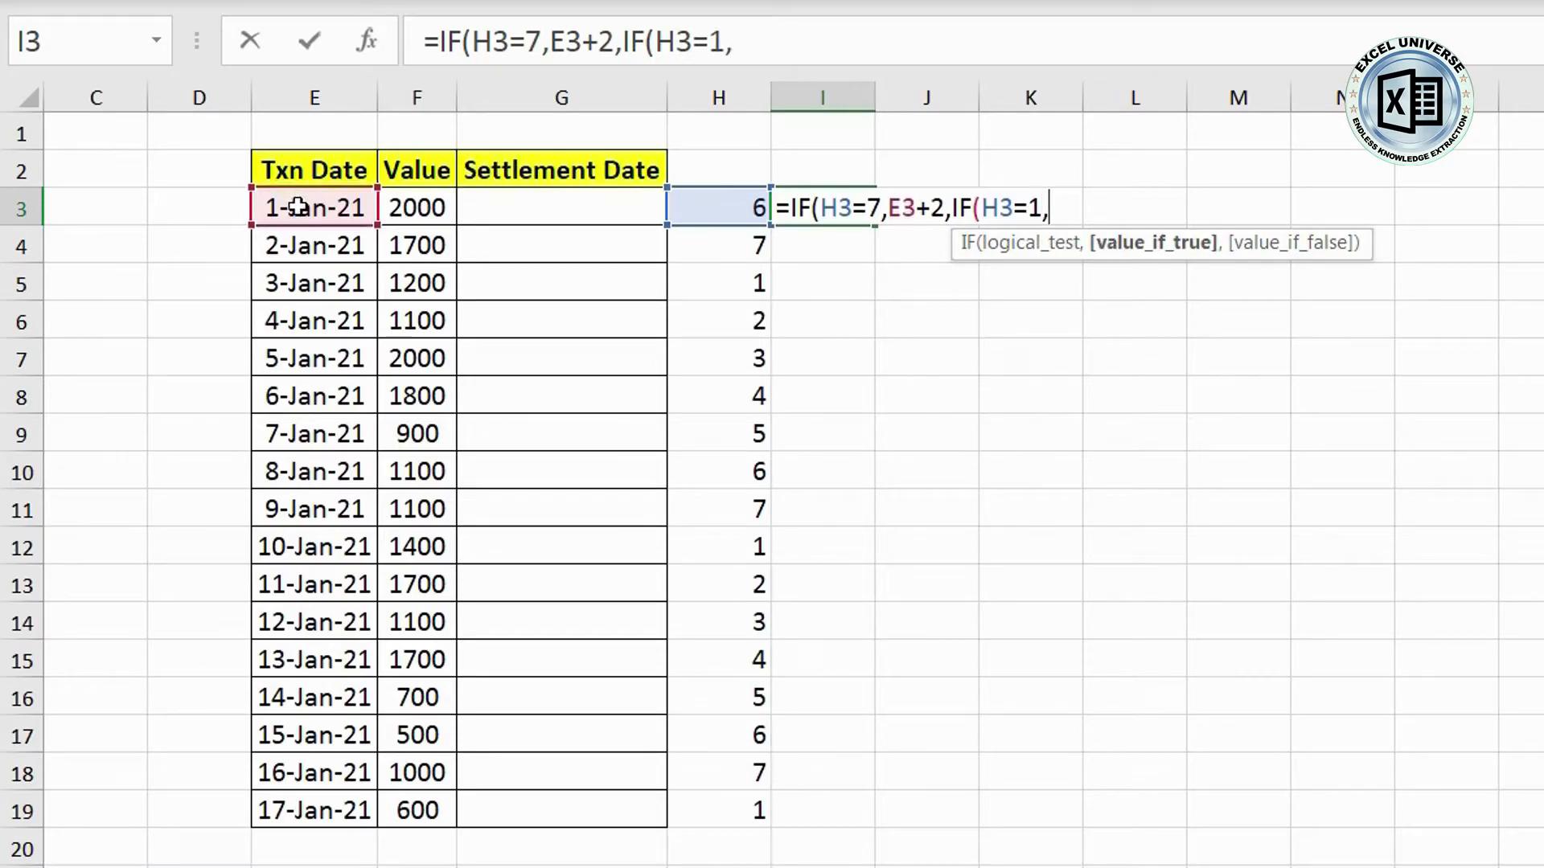
left_click(296, 207)
type("+1")
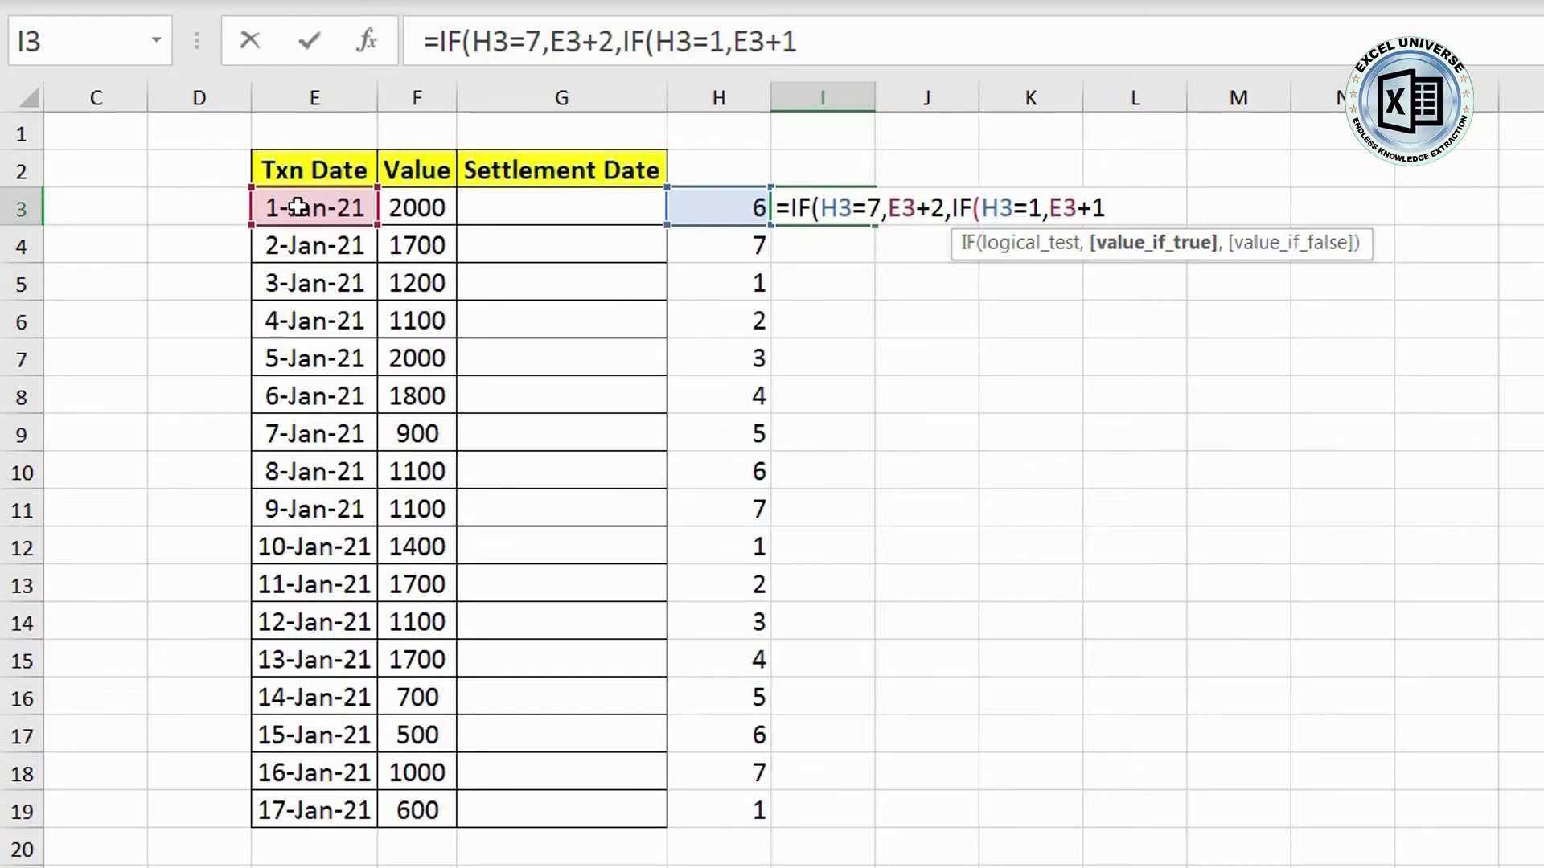
type(",")
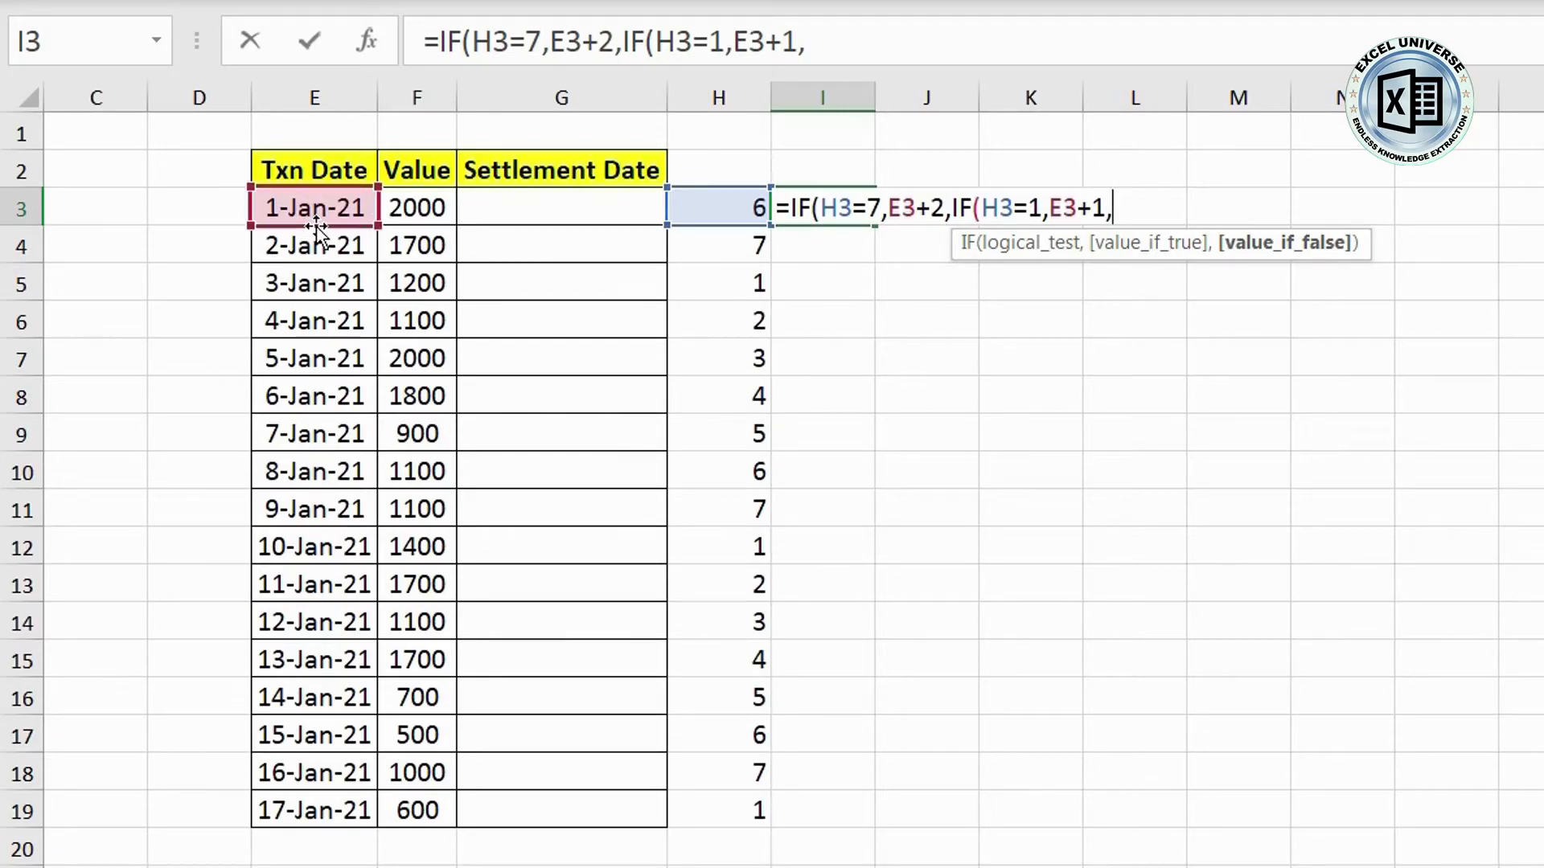
left_click(317, 217)
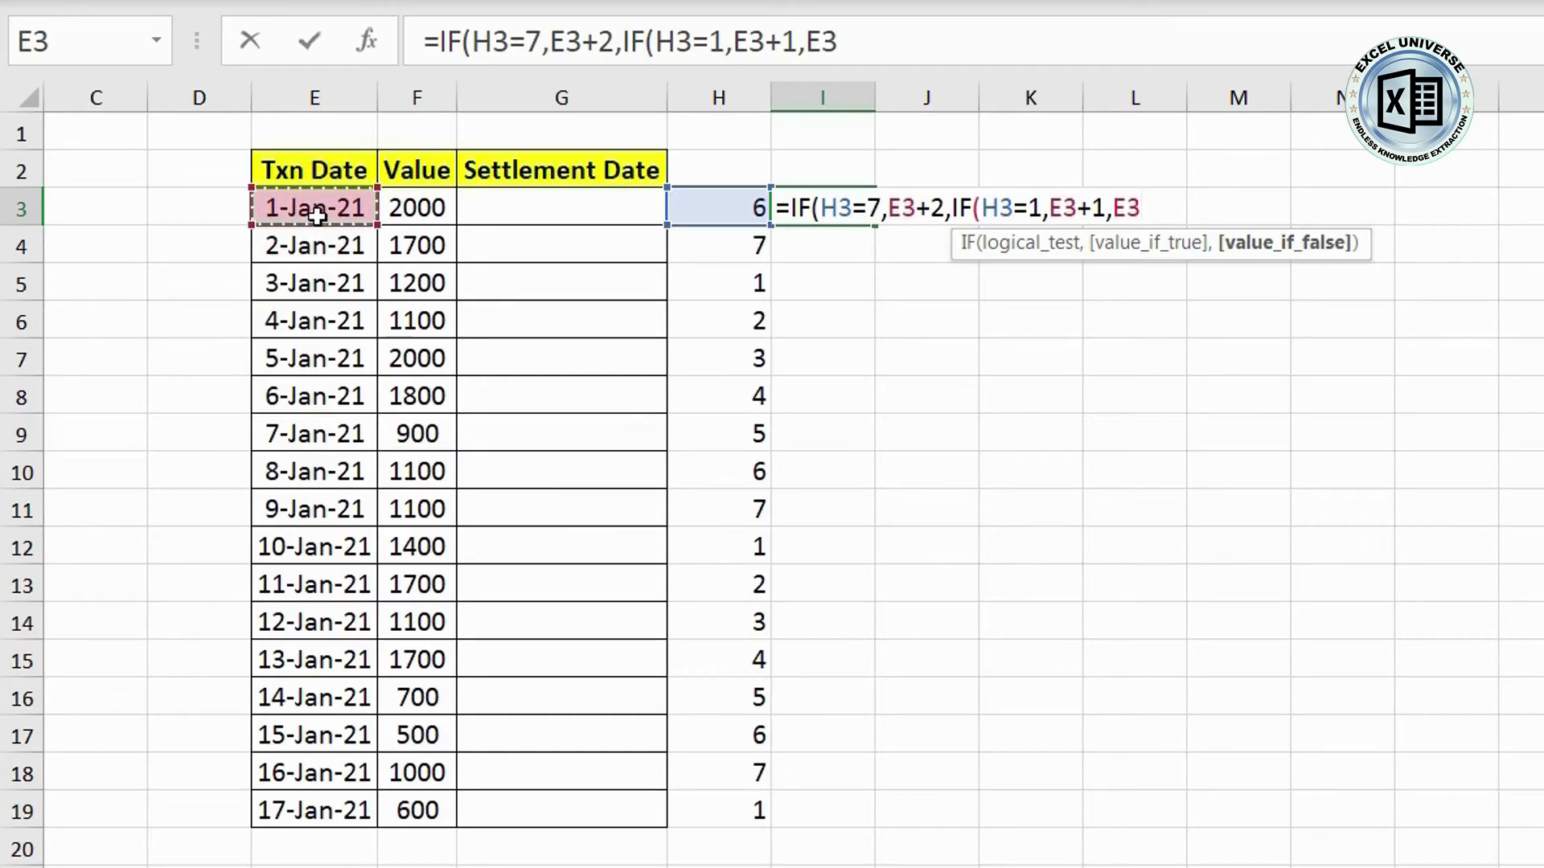
type(")")
key("Return")
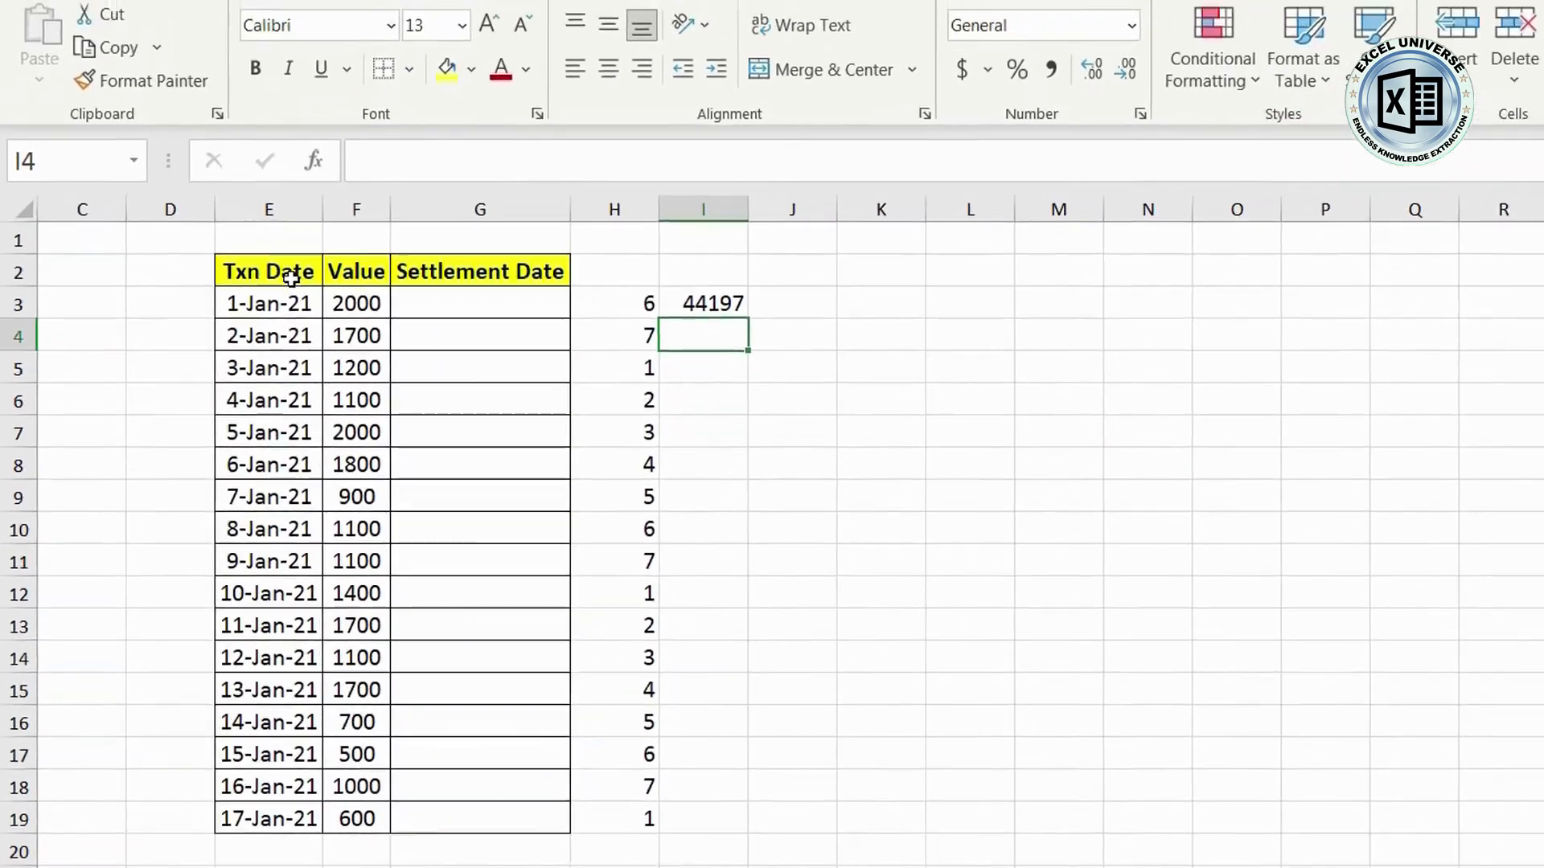
Step: Copy the formatting of the transaction dates in E3:E19 onto I3:I19
mouse_move(338, 211)
left_mouse_down()
mouse_move(345, 773)
mouse_move(265, 824)
left_mouse_up()
left_click(129, 161)
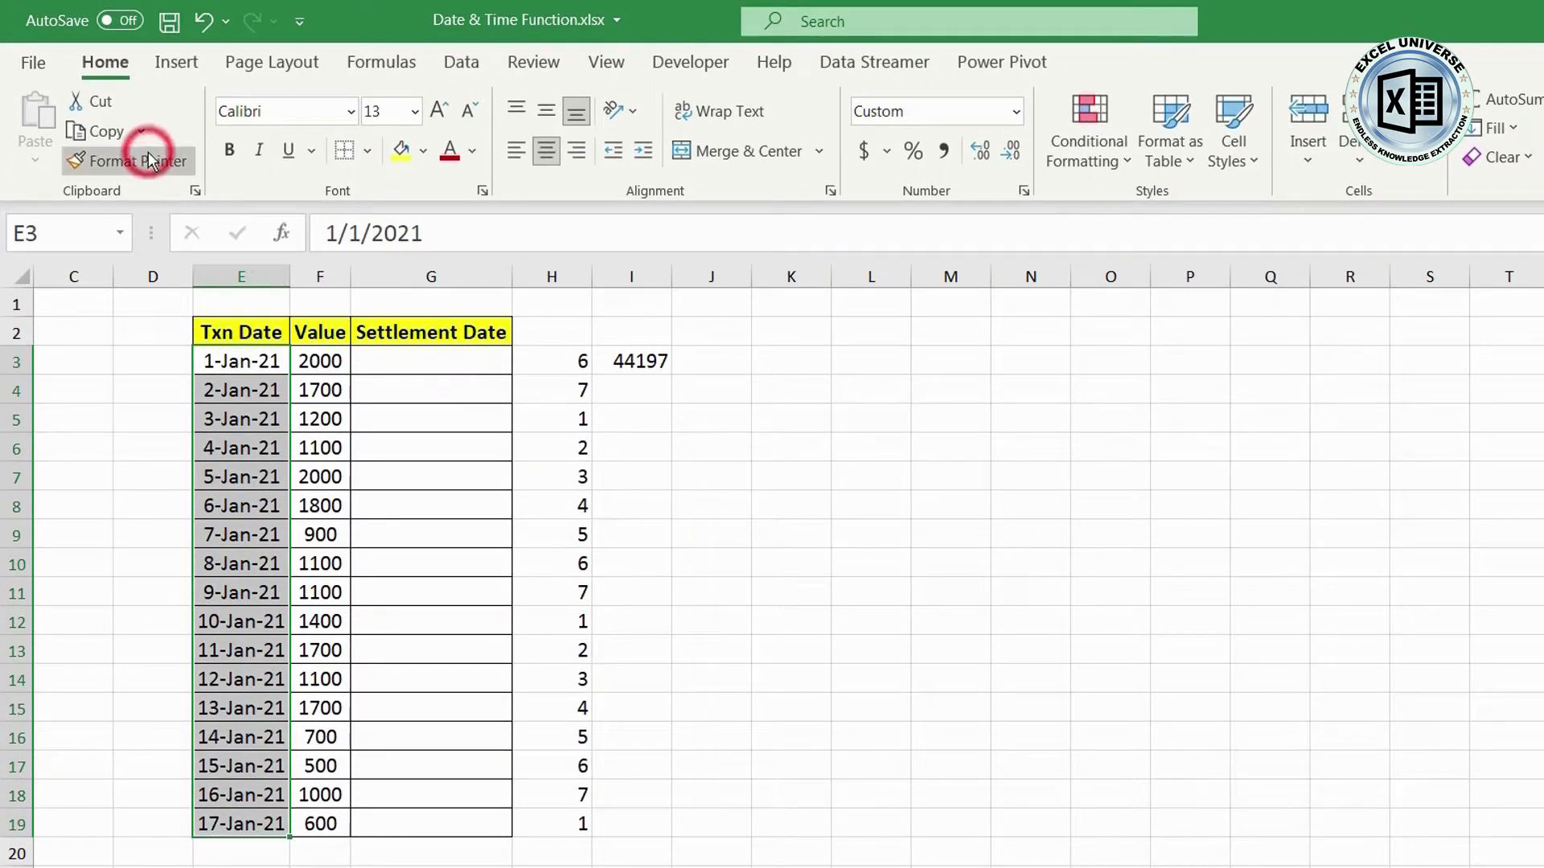
left_click(644, 362)
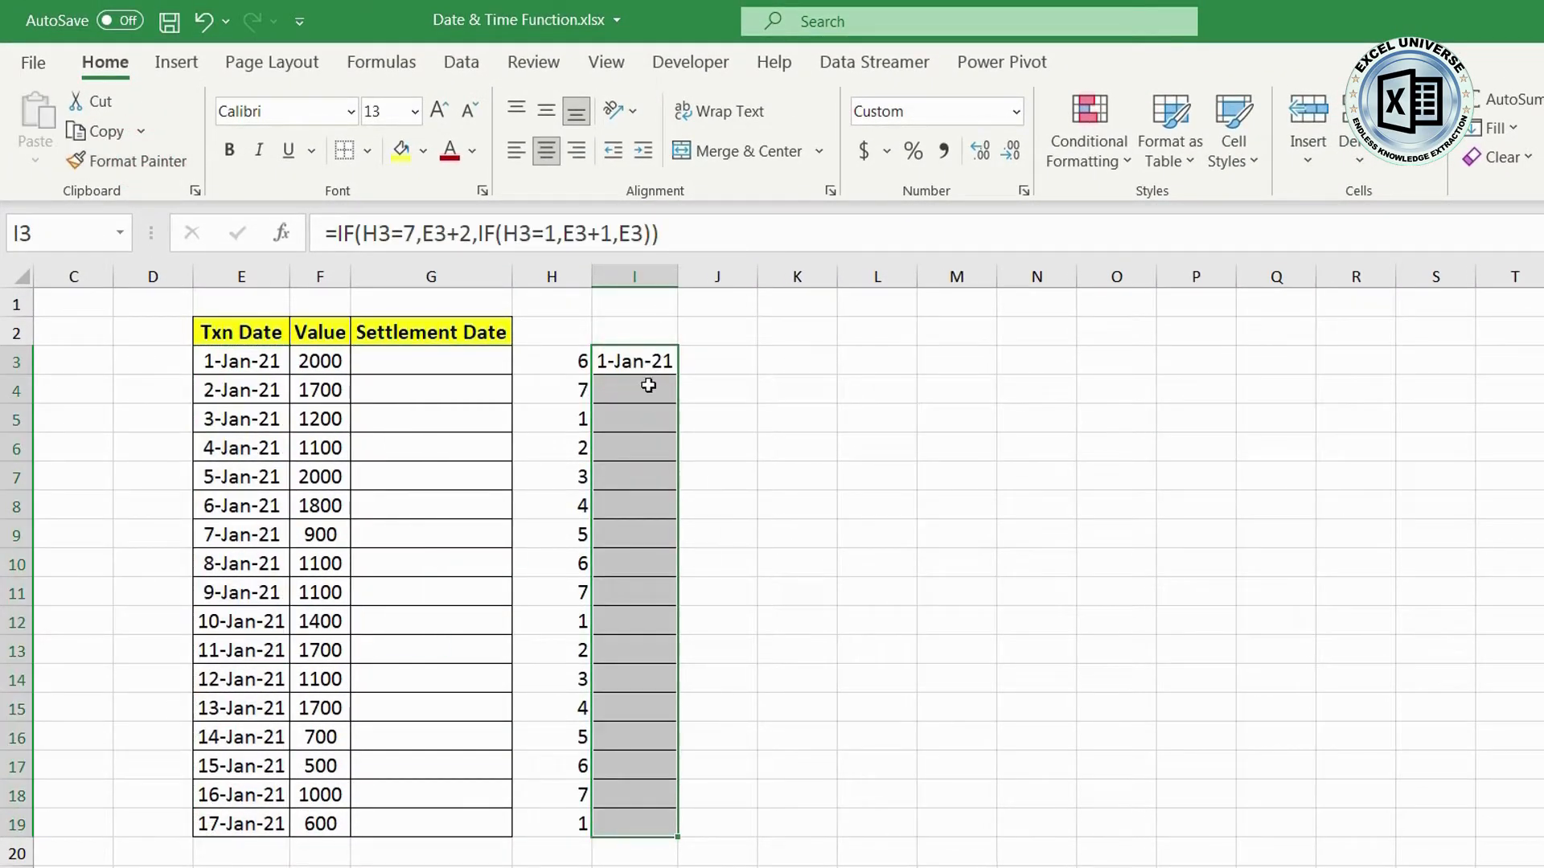
left_click(652, 361)
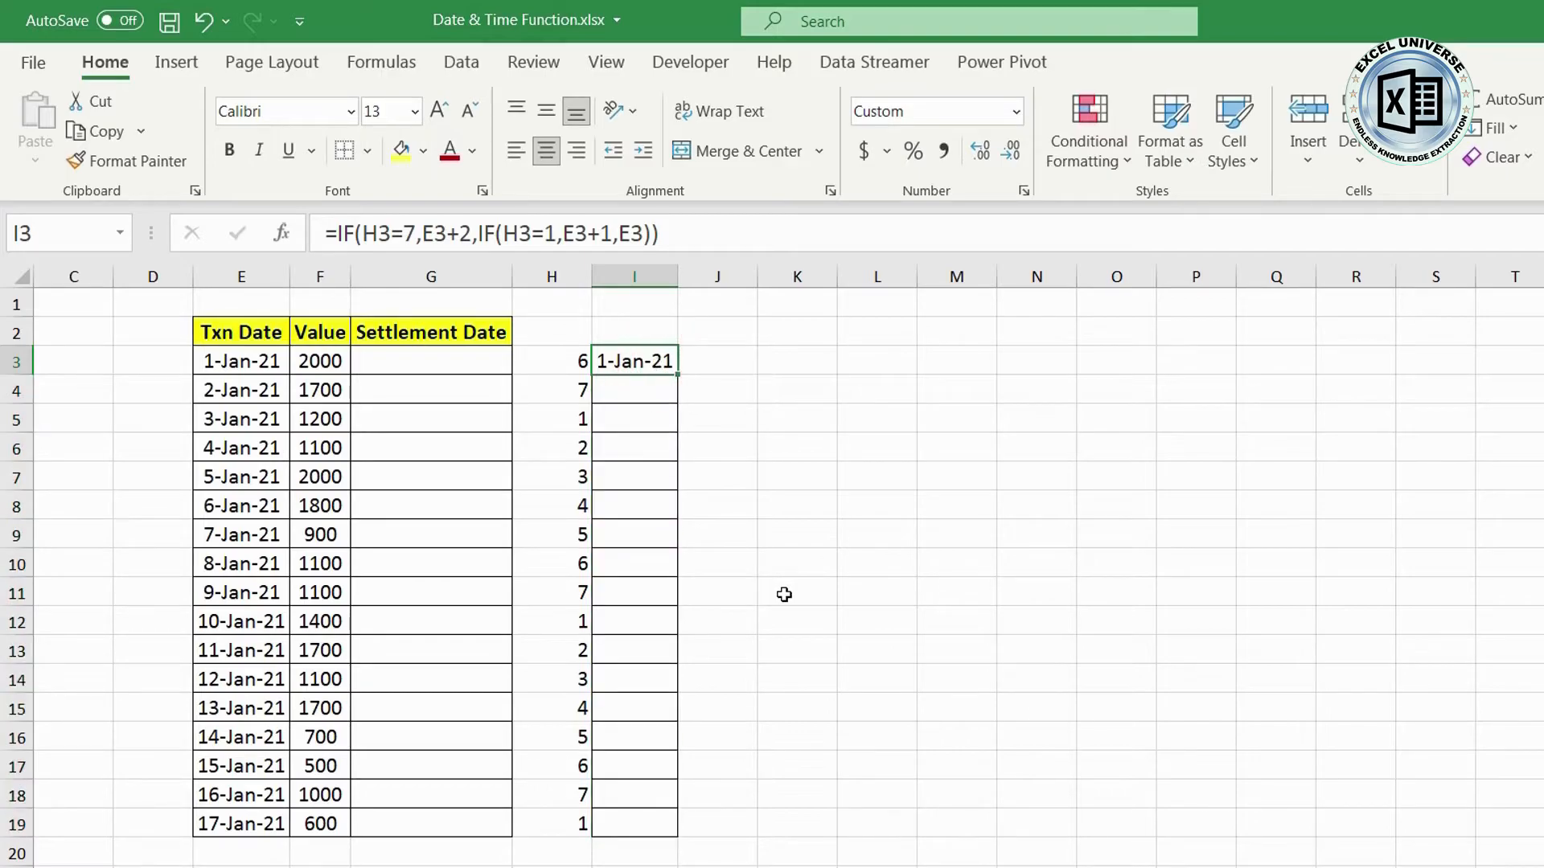
left_click(559, 364)
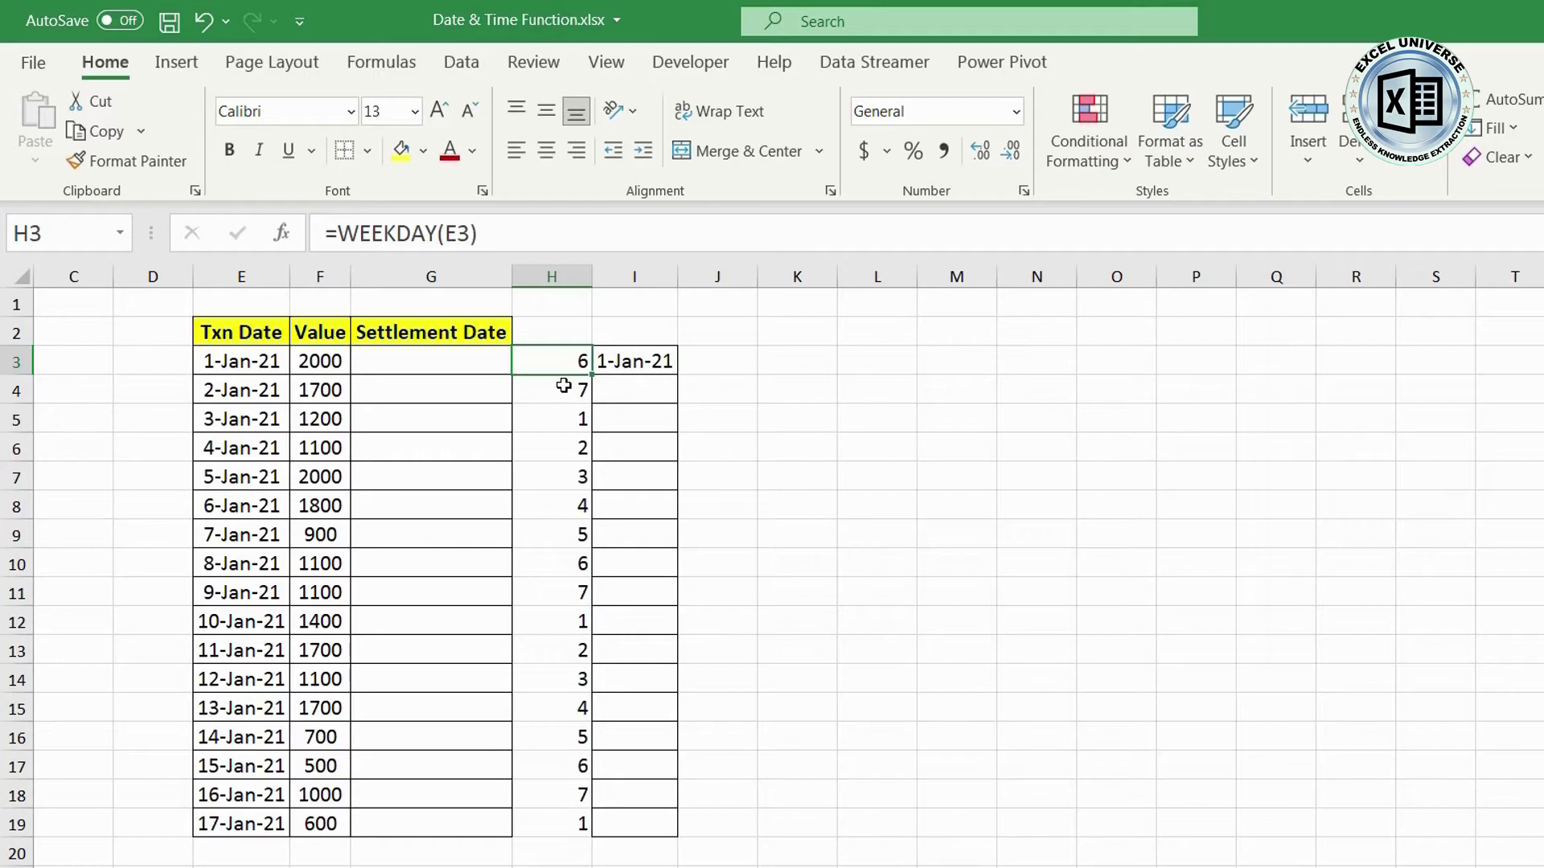
Step: Fill the I3 formula down through I19 and check the results against the transactions dated 2, 3 and 4 January
left_click(664, 361)
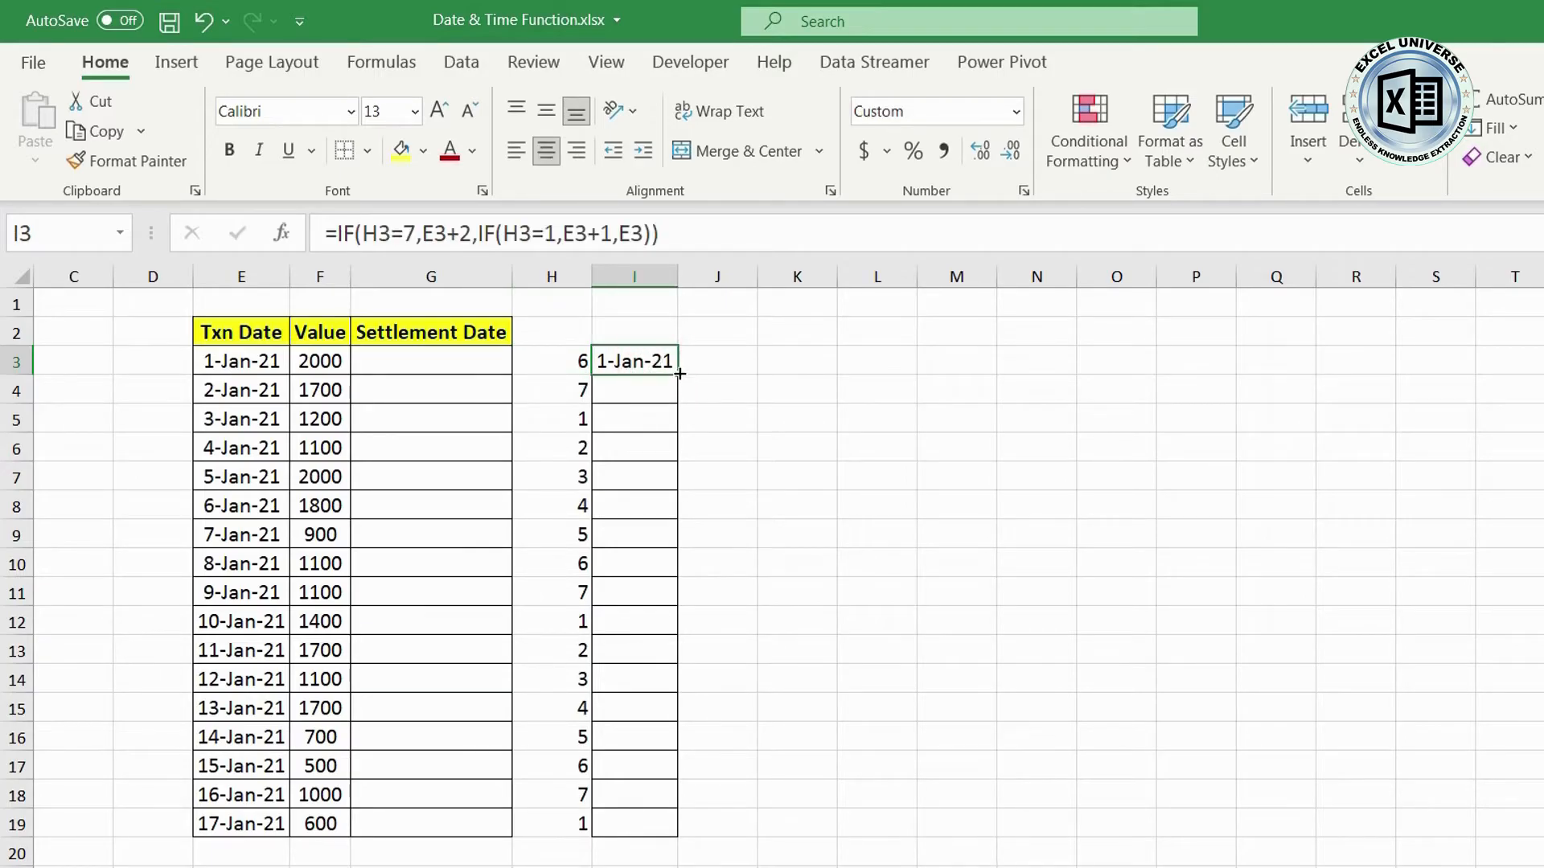
double_click(679, 376)
left_click_drag(237, 390, 553, 386)
left_click(247, 390)
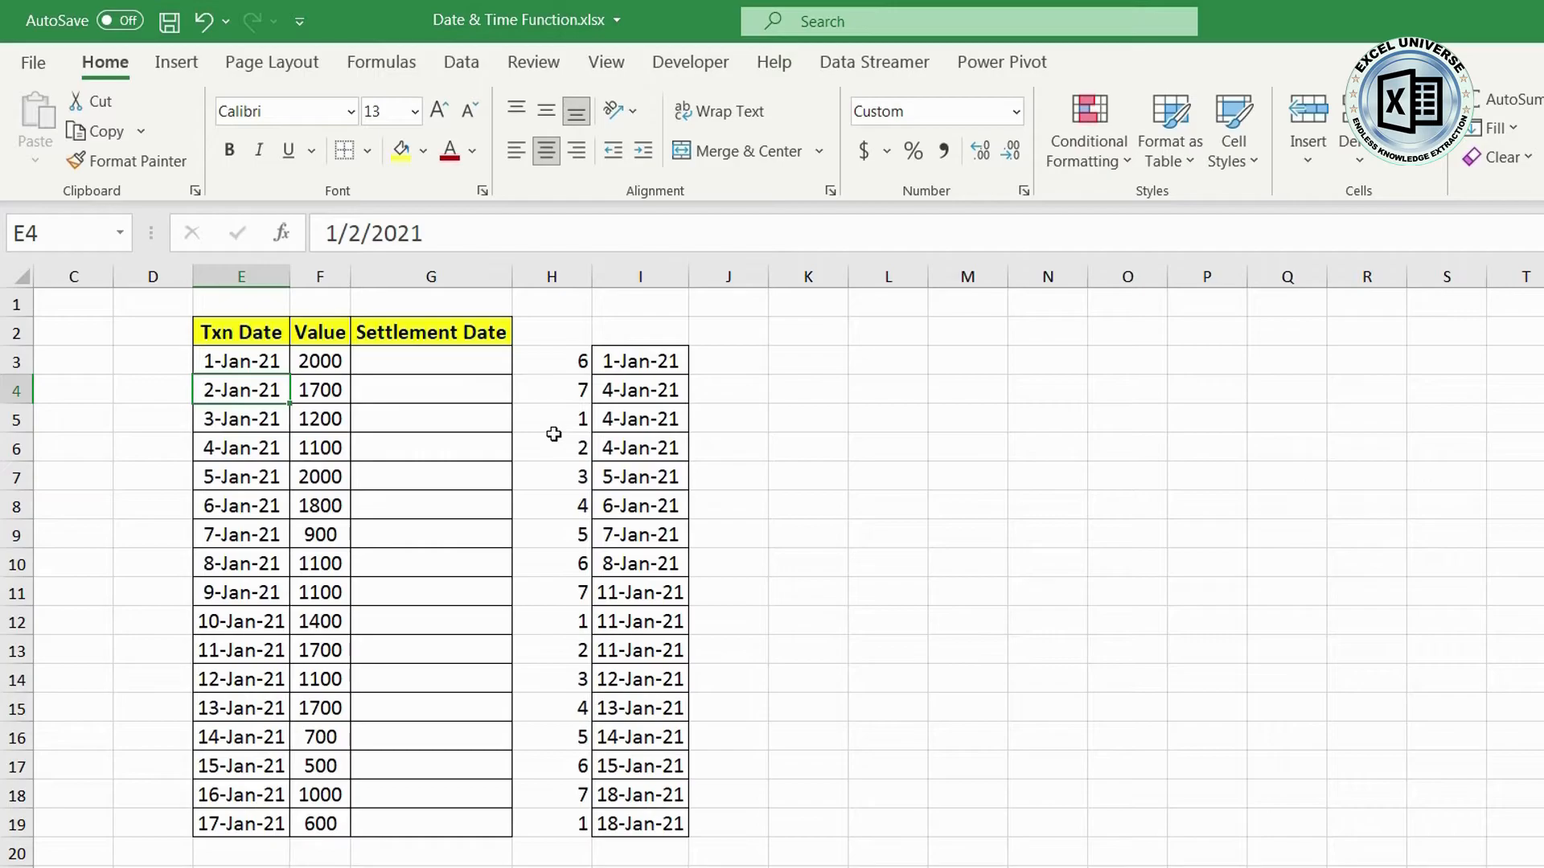
left_click(648, 392)
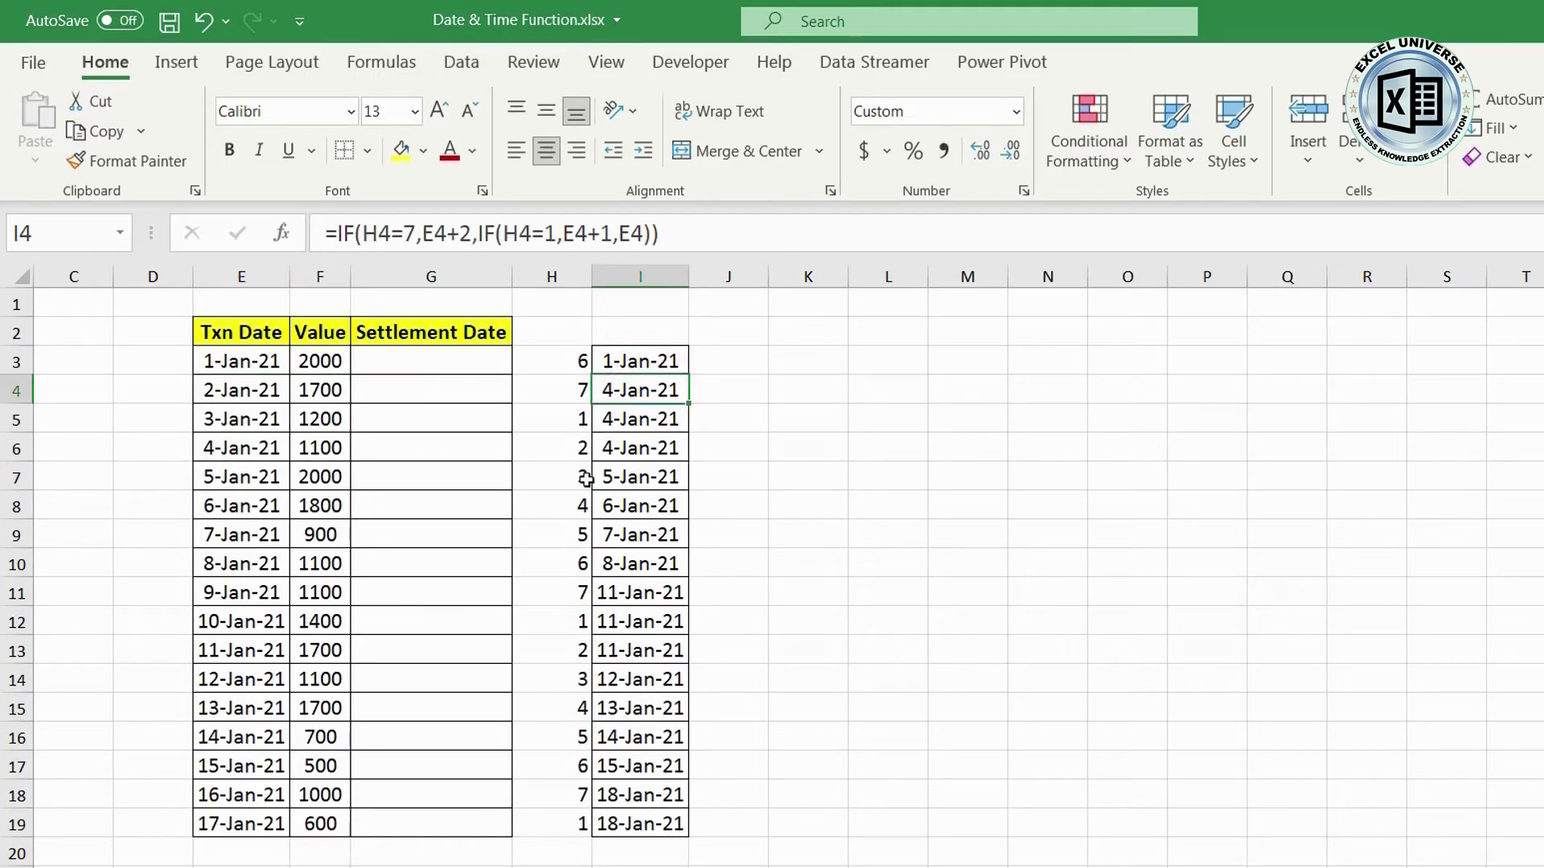
left_click(246, 430)
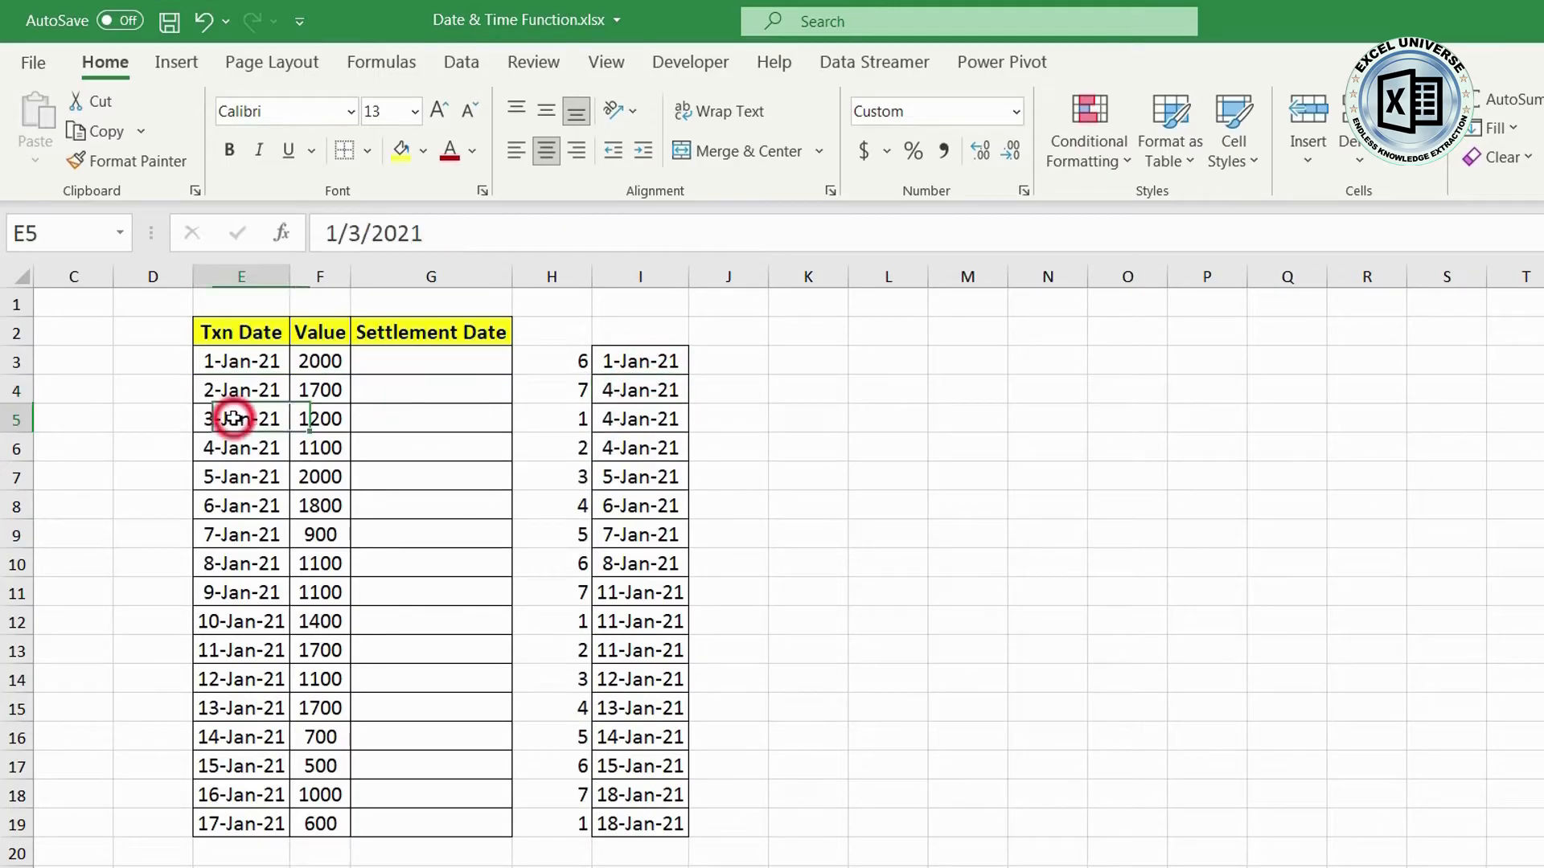
left_click(646, 424)
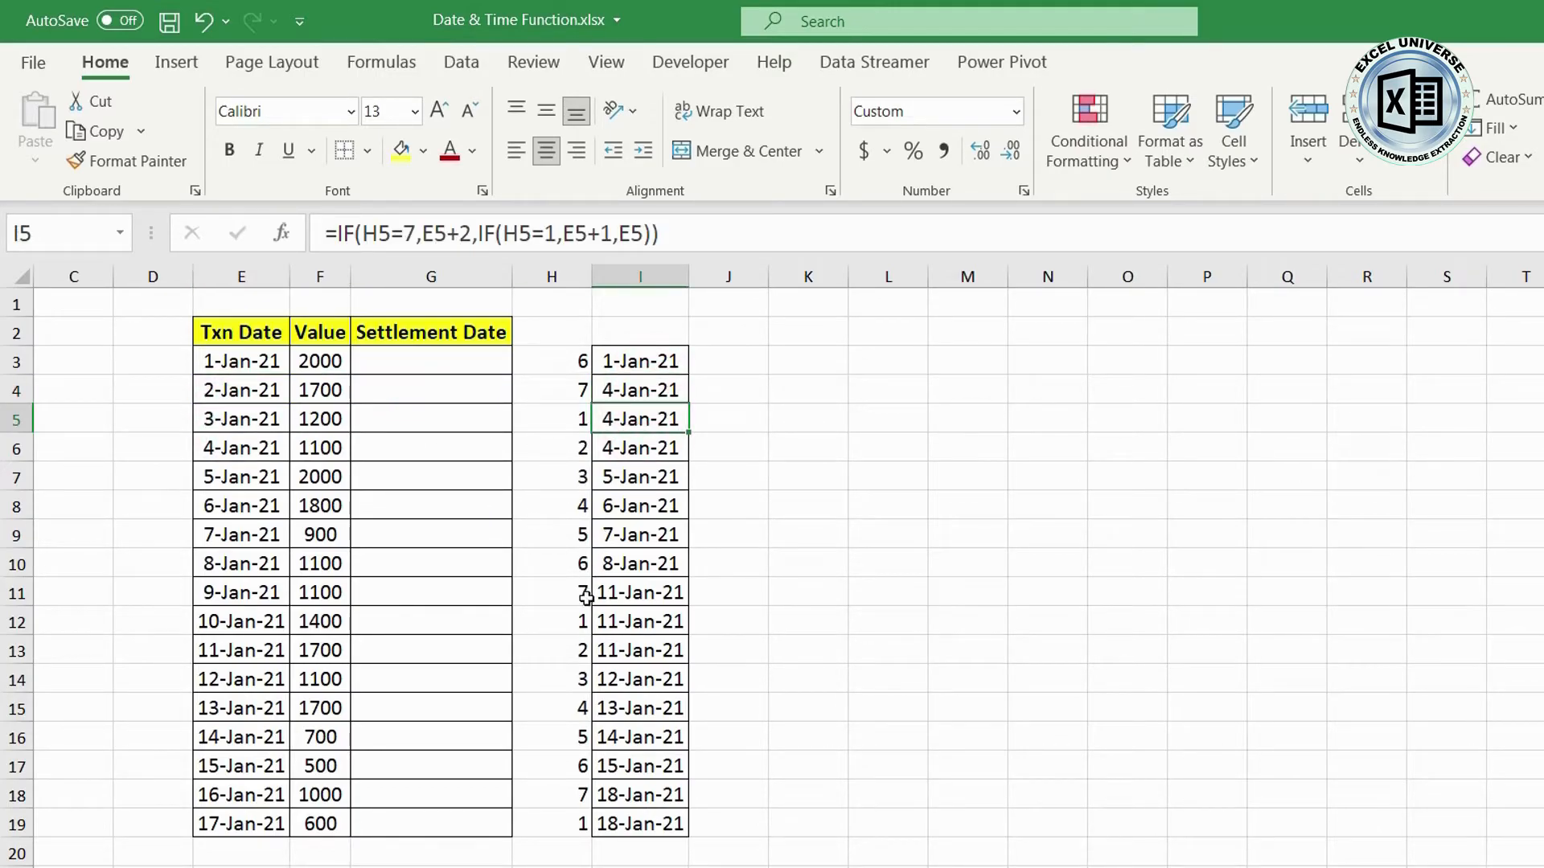
left_click(252, 450)
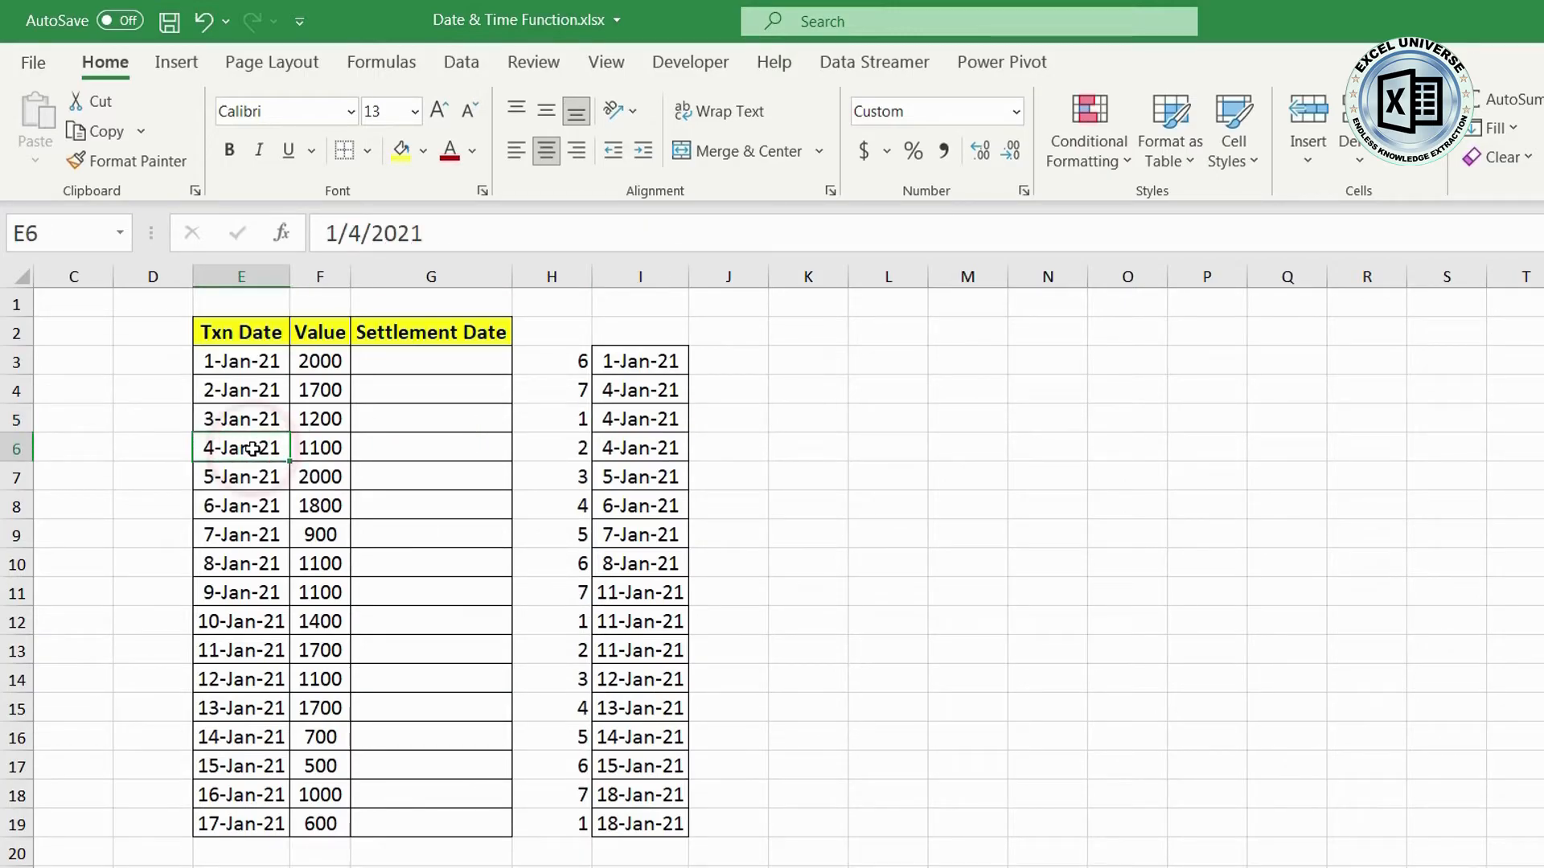
left_click(650, 455)
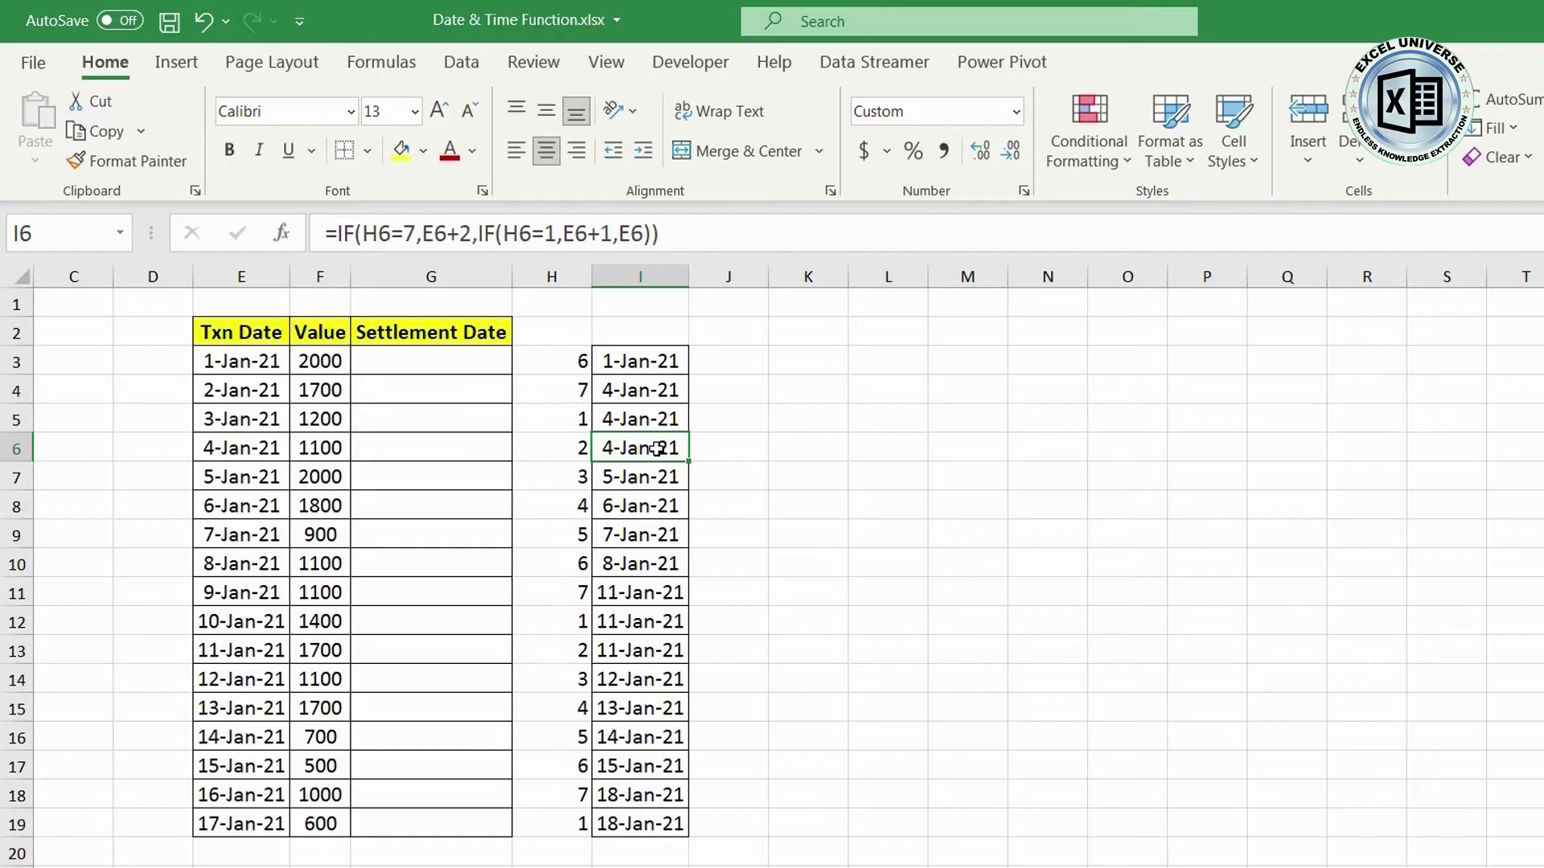
Step: Replace both H3 references in the I3 formula with WEEKDAY(E3), copied from the formula in H3
left_click(574, 366)
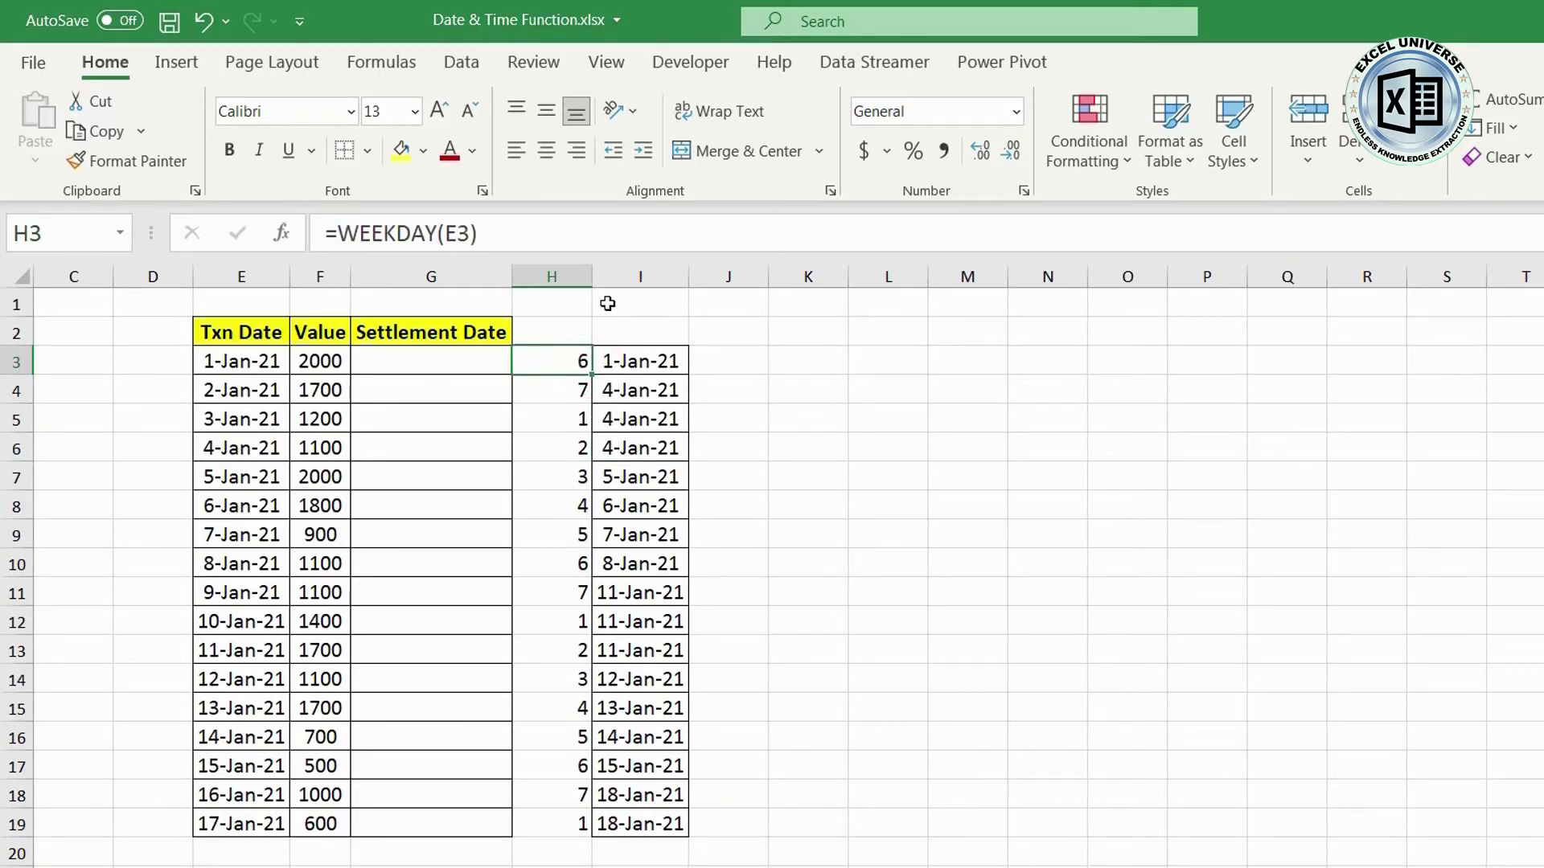
double_click(572, 367)
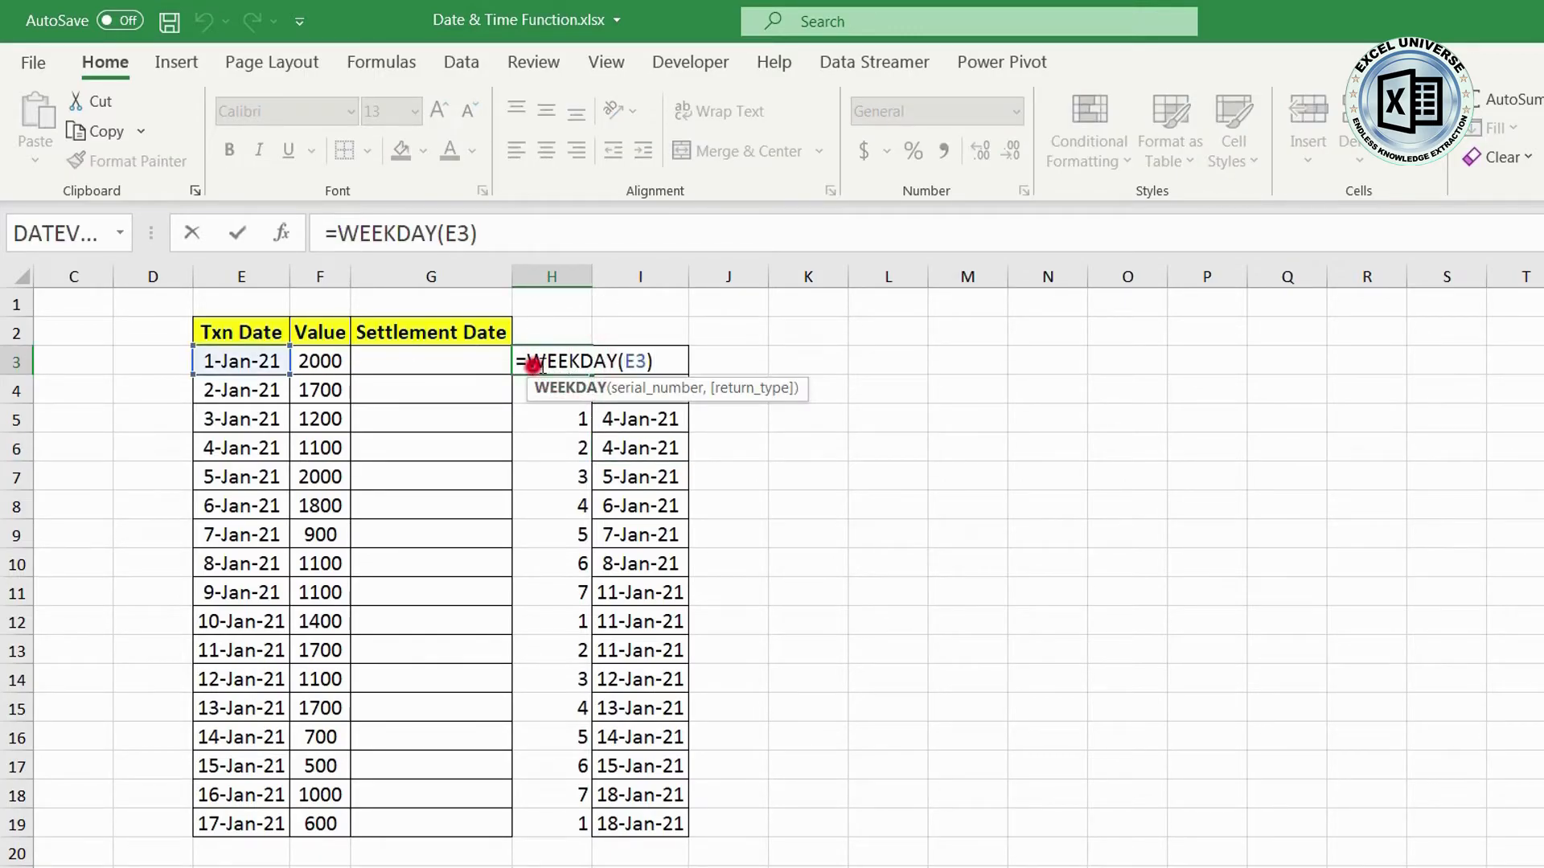
right_click(613, 363)
left_click(687, 422)
key("Escape")
double_click(655, 366)
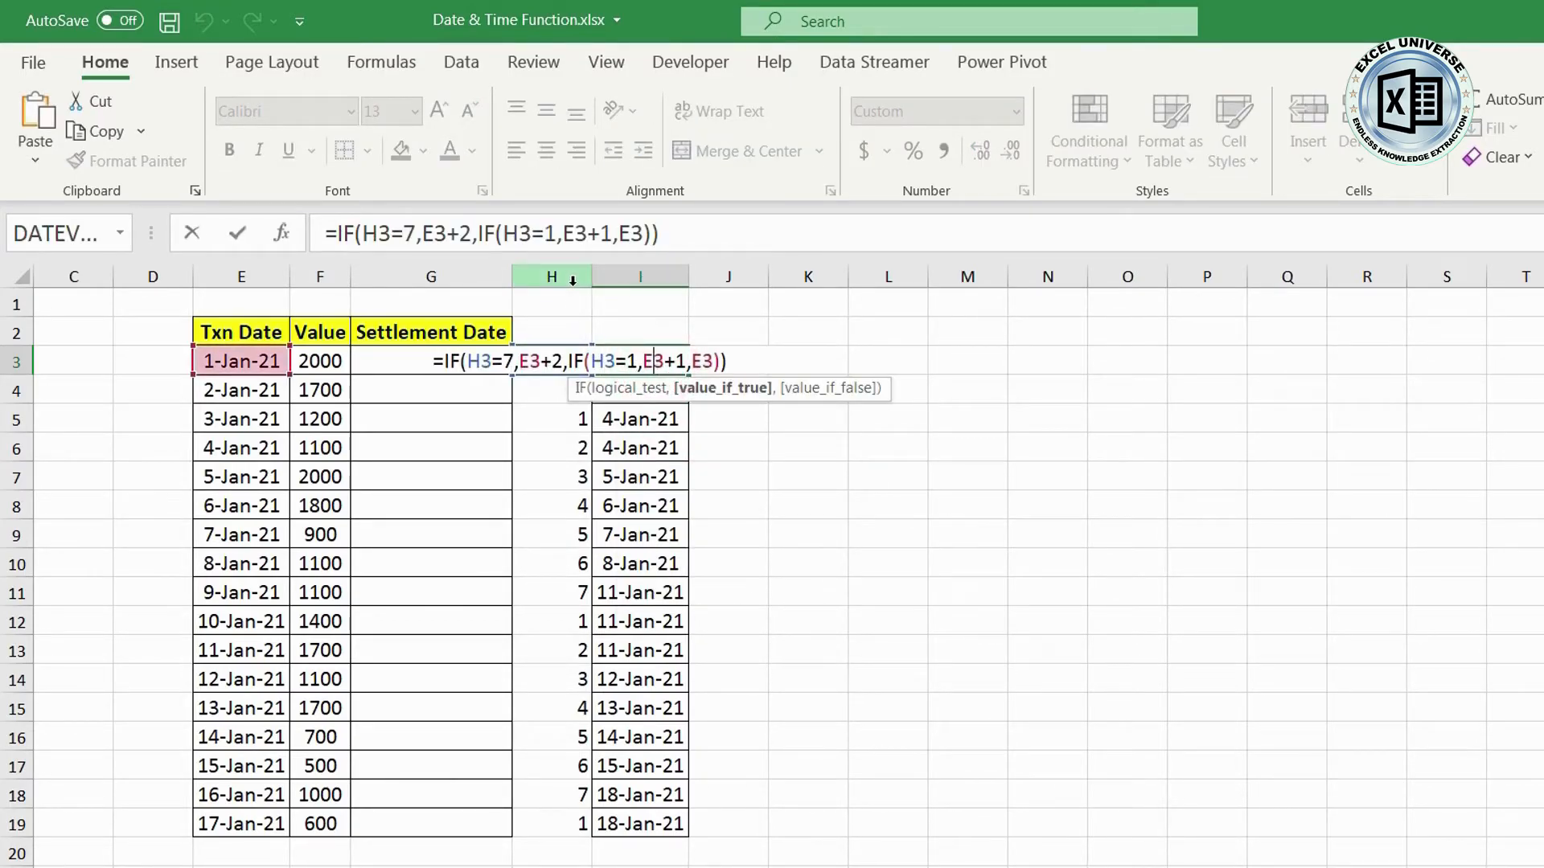
double_click(609, 361)
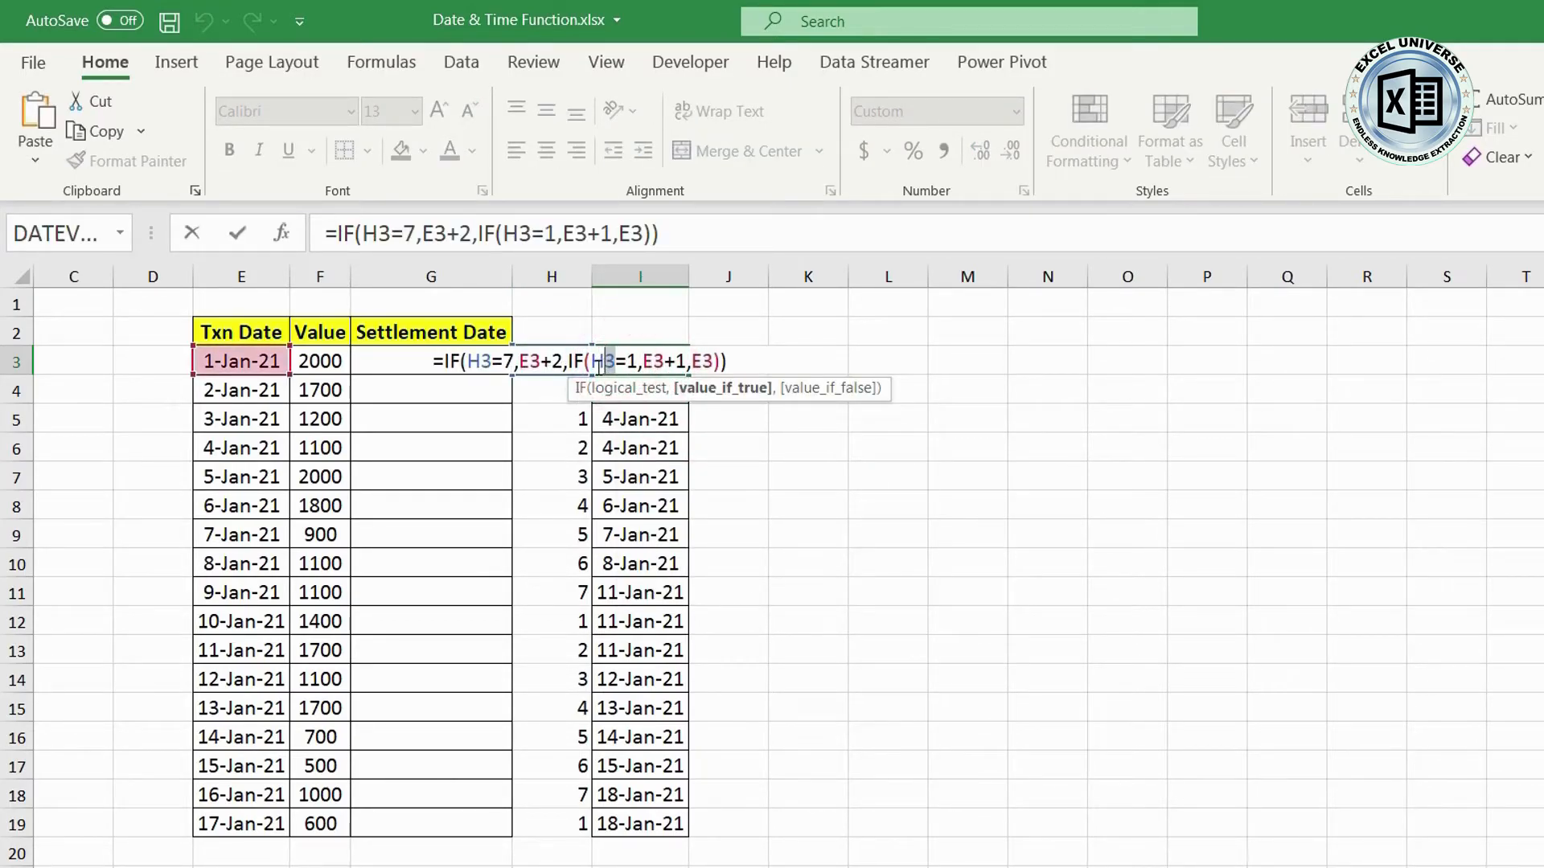
key("ctrl+v")
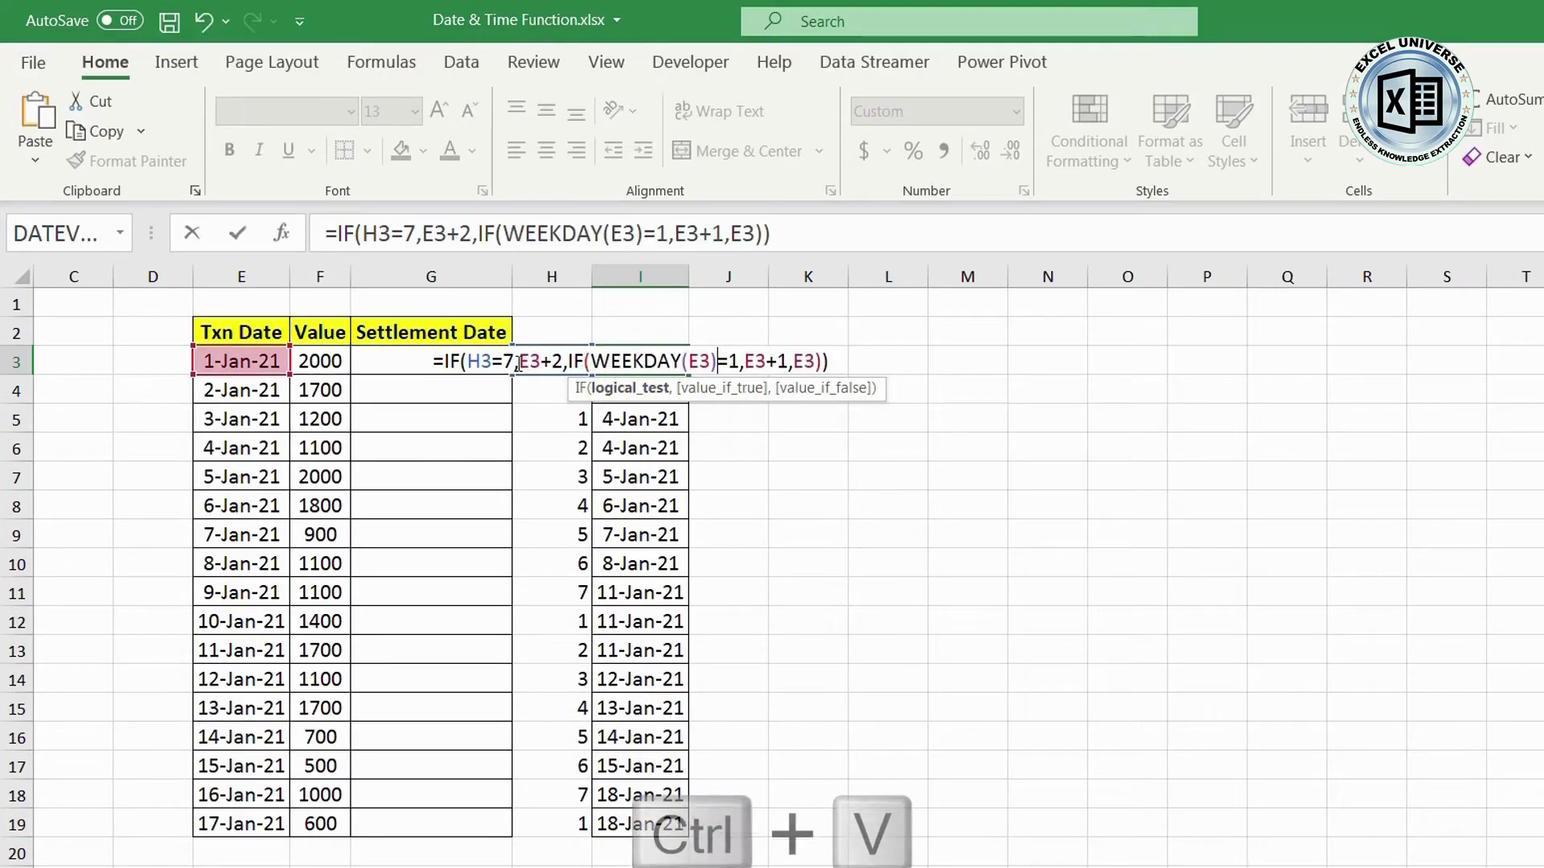
double_click(478, 361)
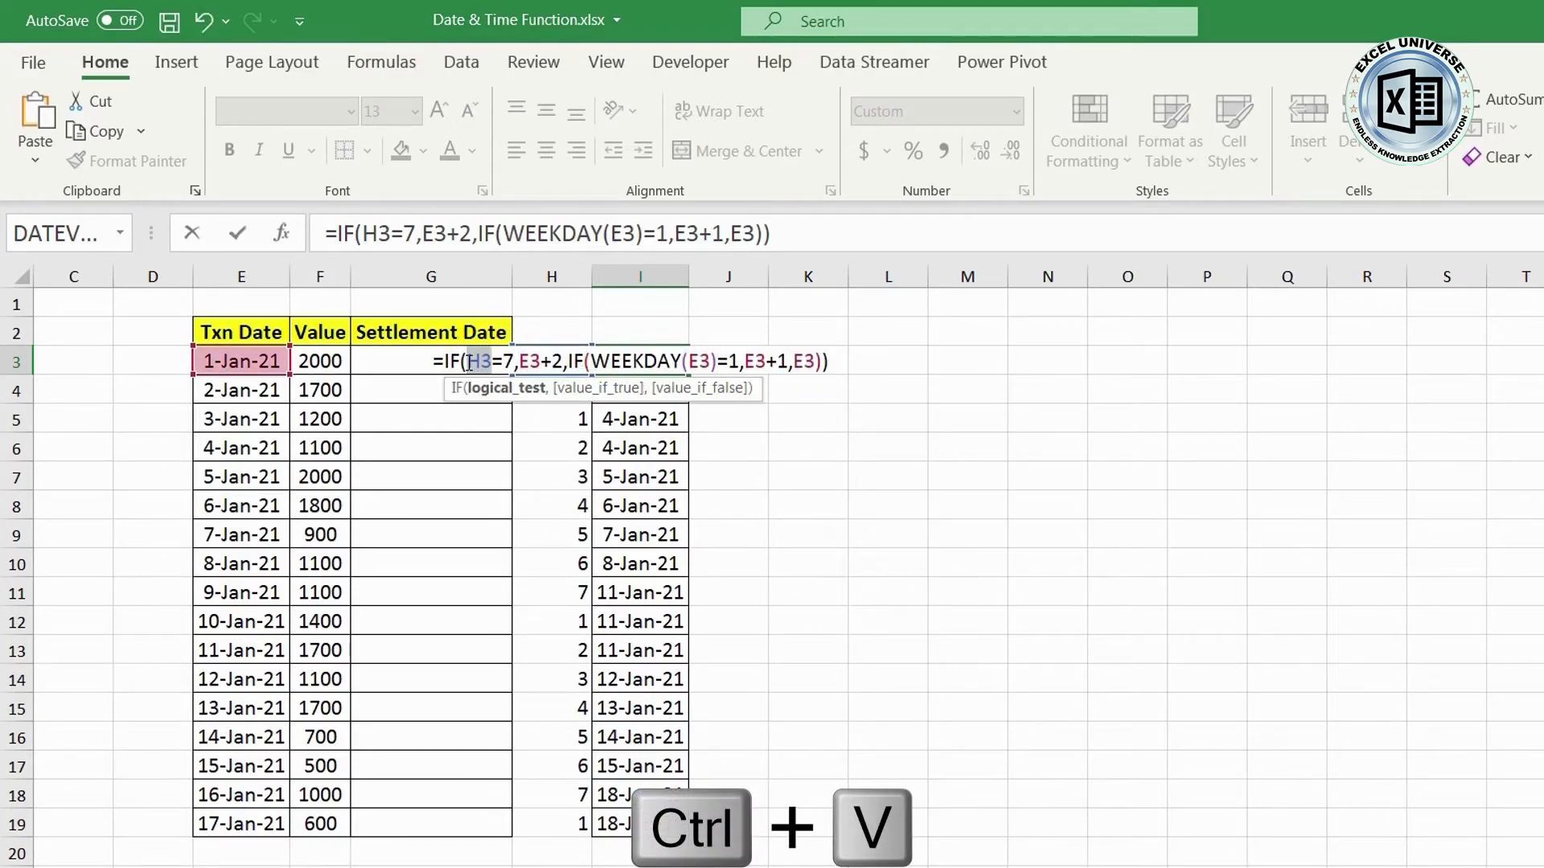
key("ctrl+v")
key("Return")
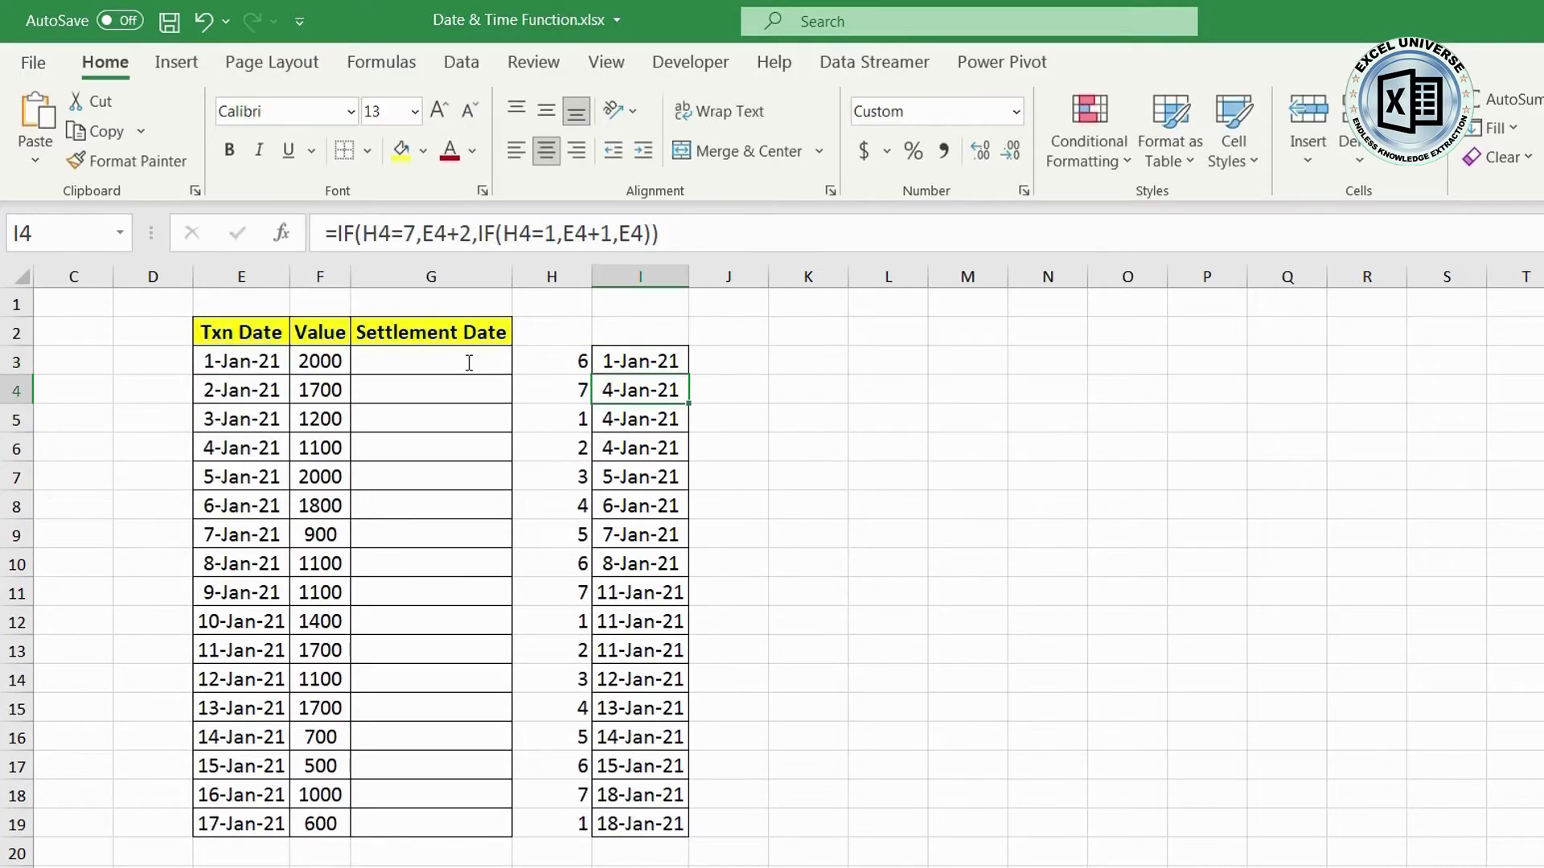
Step: Delete the helper column H that holds the weekday numbers
right_click(566, 274)
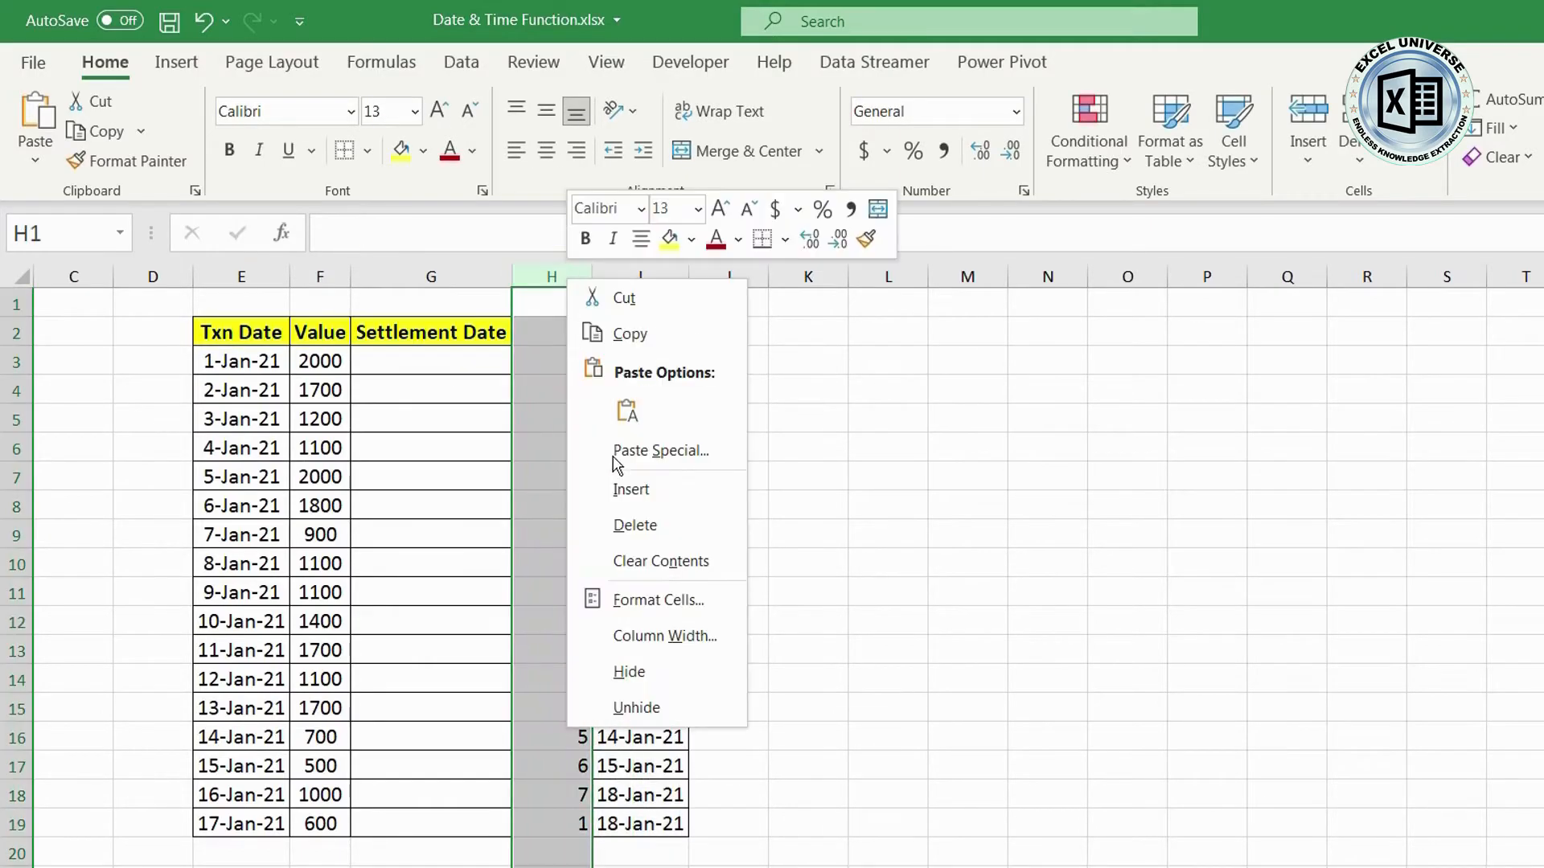
left_click(658, 521)
left_click(648, 559)
Step: Copy the Settlement Date header to H2, delete the empty column G, and autofit the remaining settlement column
left_click(459, 330)
key("ctrl+c")
left_click(601, 330)
key("ctrl+v")
left_click(464, 274)
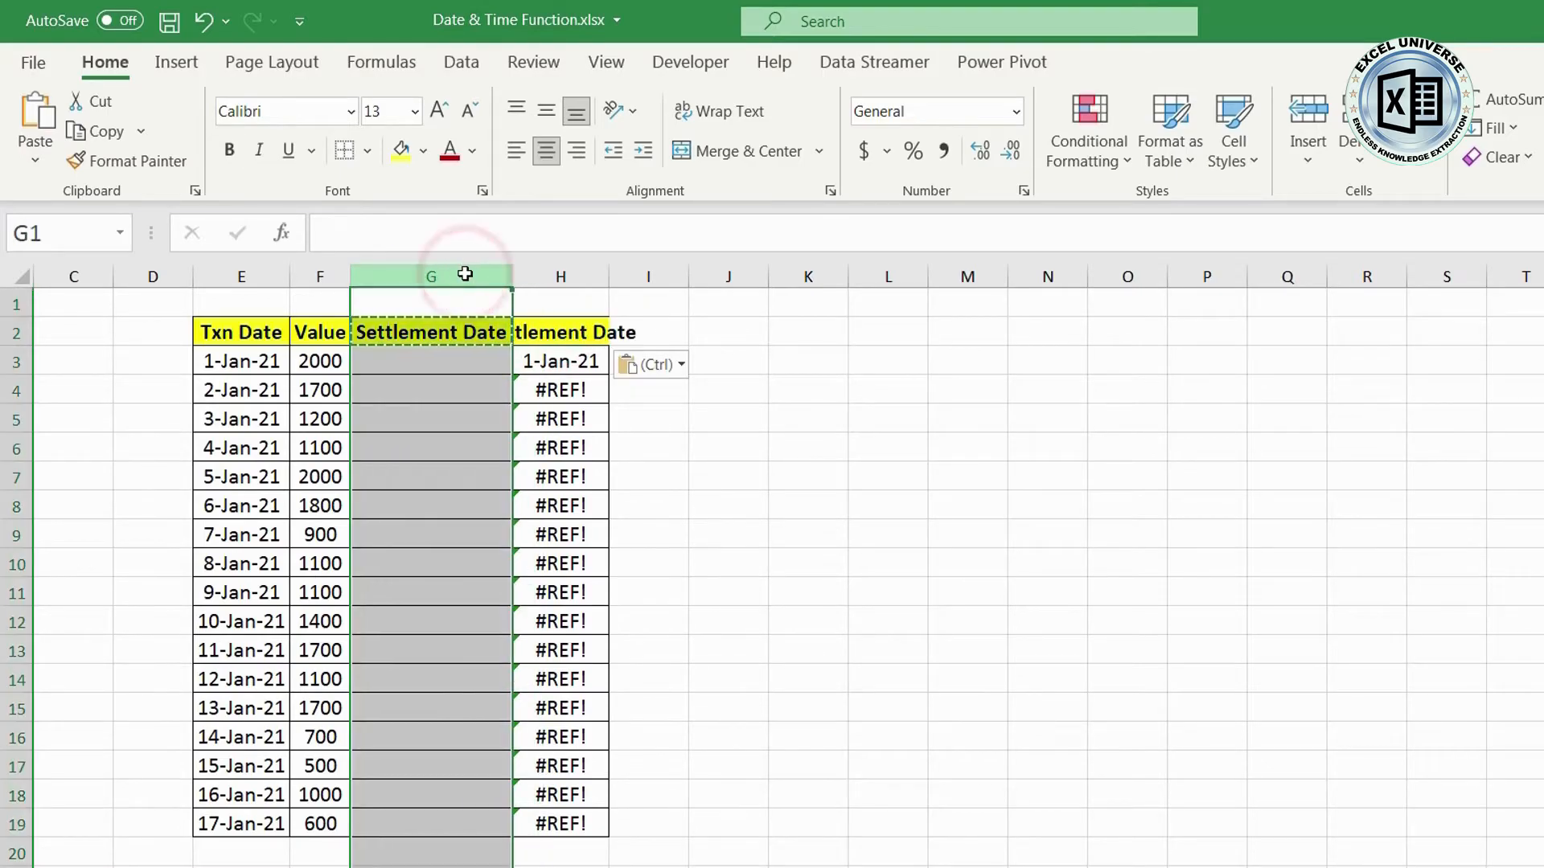
key("ctrl+minus")
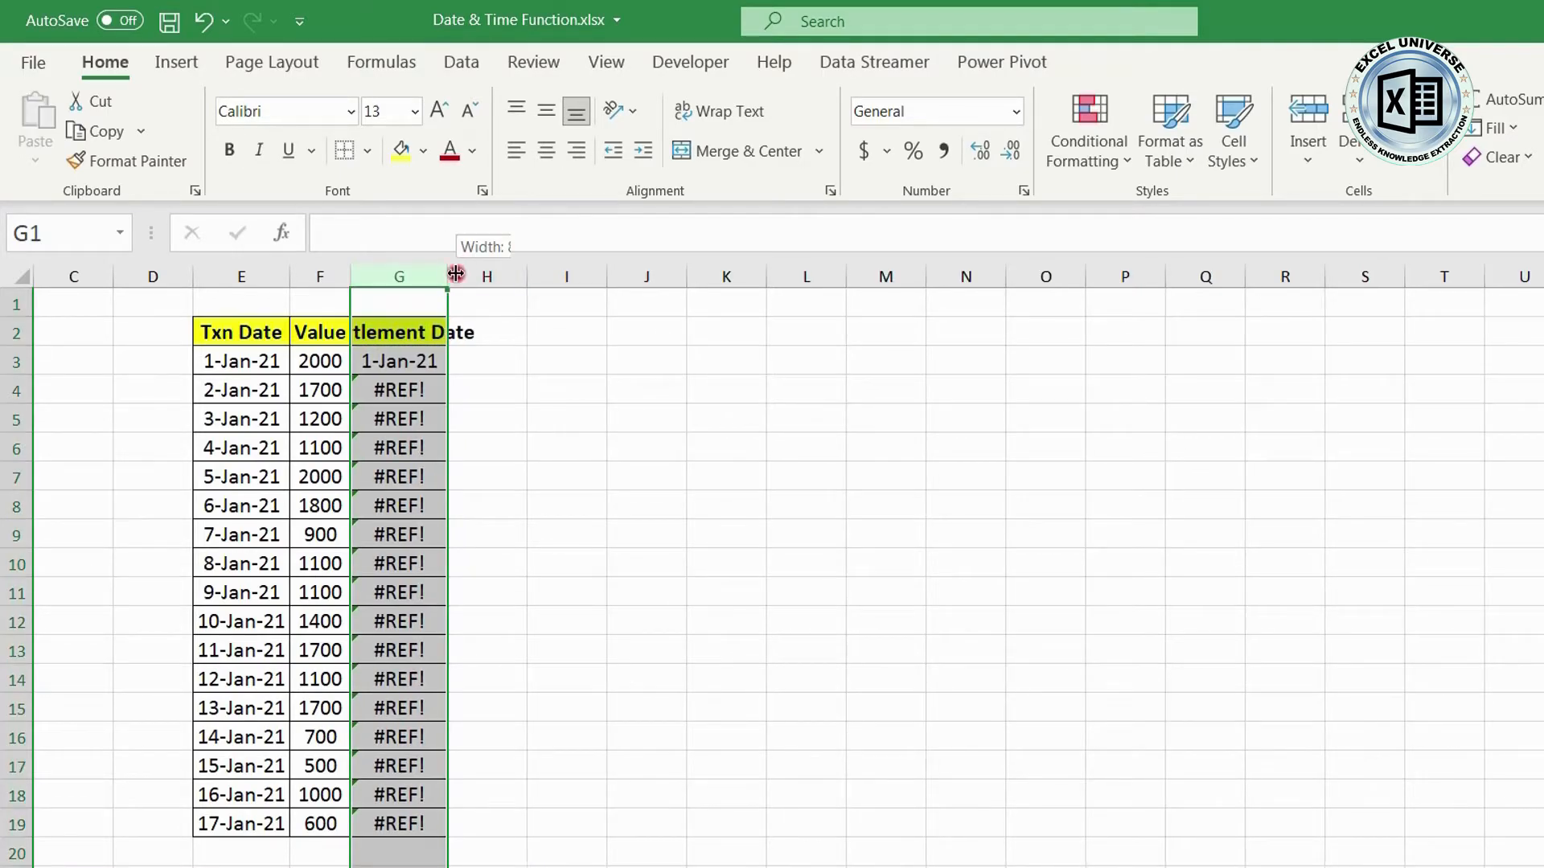
double_click(449, 275)
Step: Fill the settlement formula from G3 down through G19
left_click(444, 360)
double_click(512, 375)
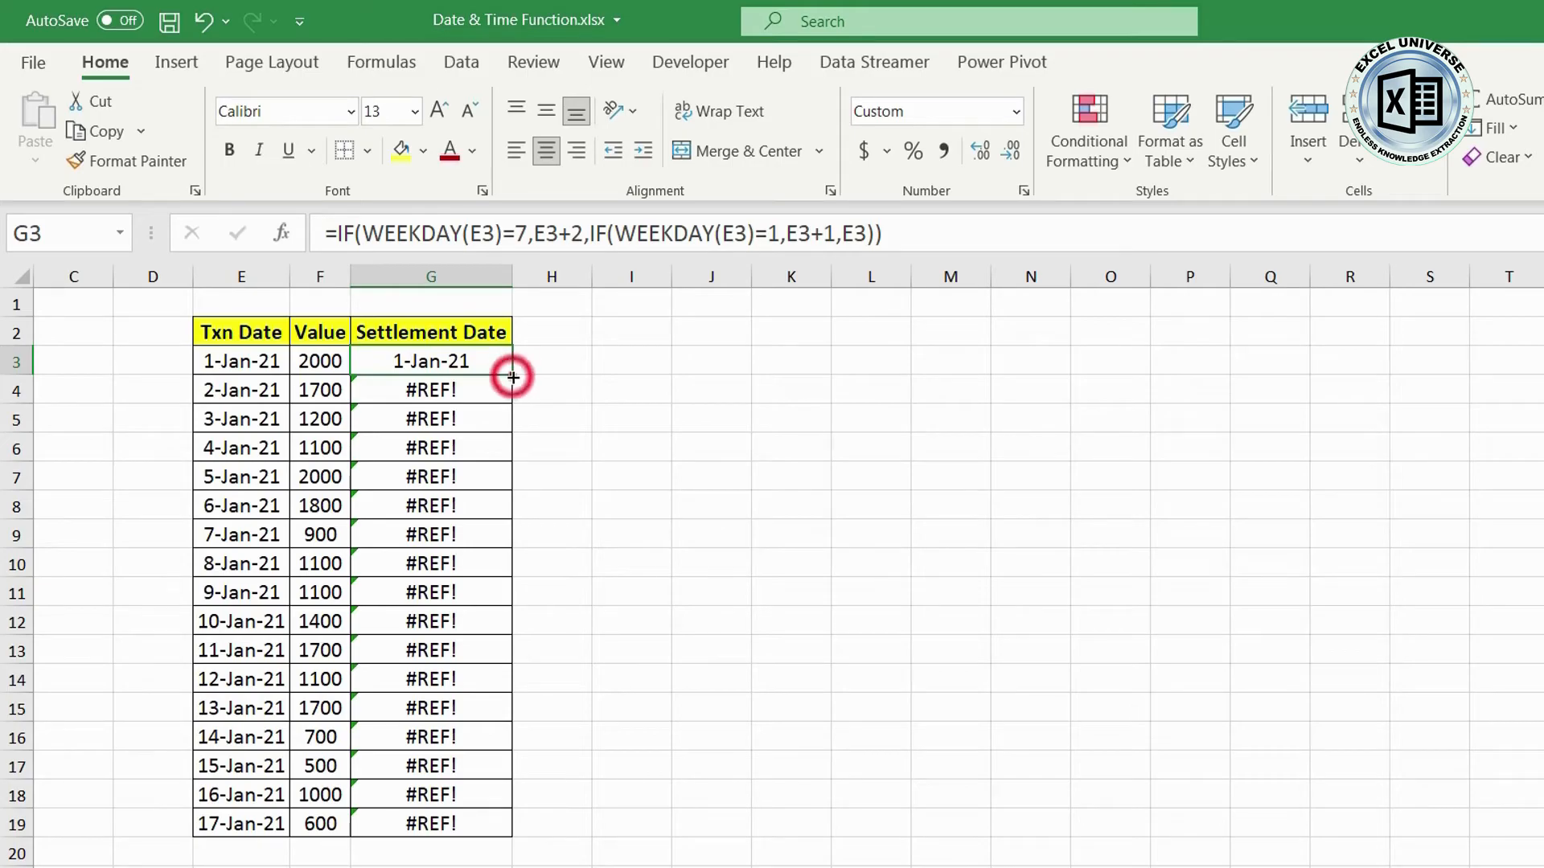
left_click(460, 390)
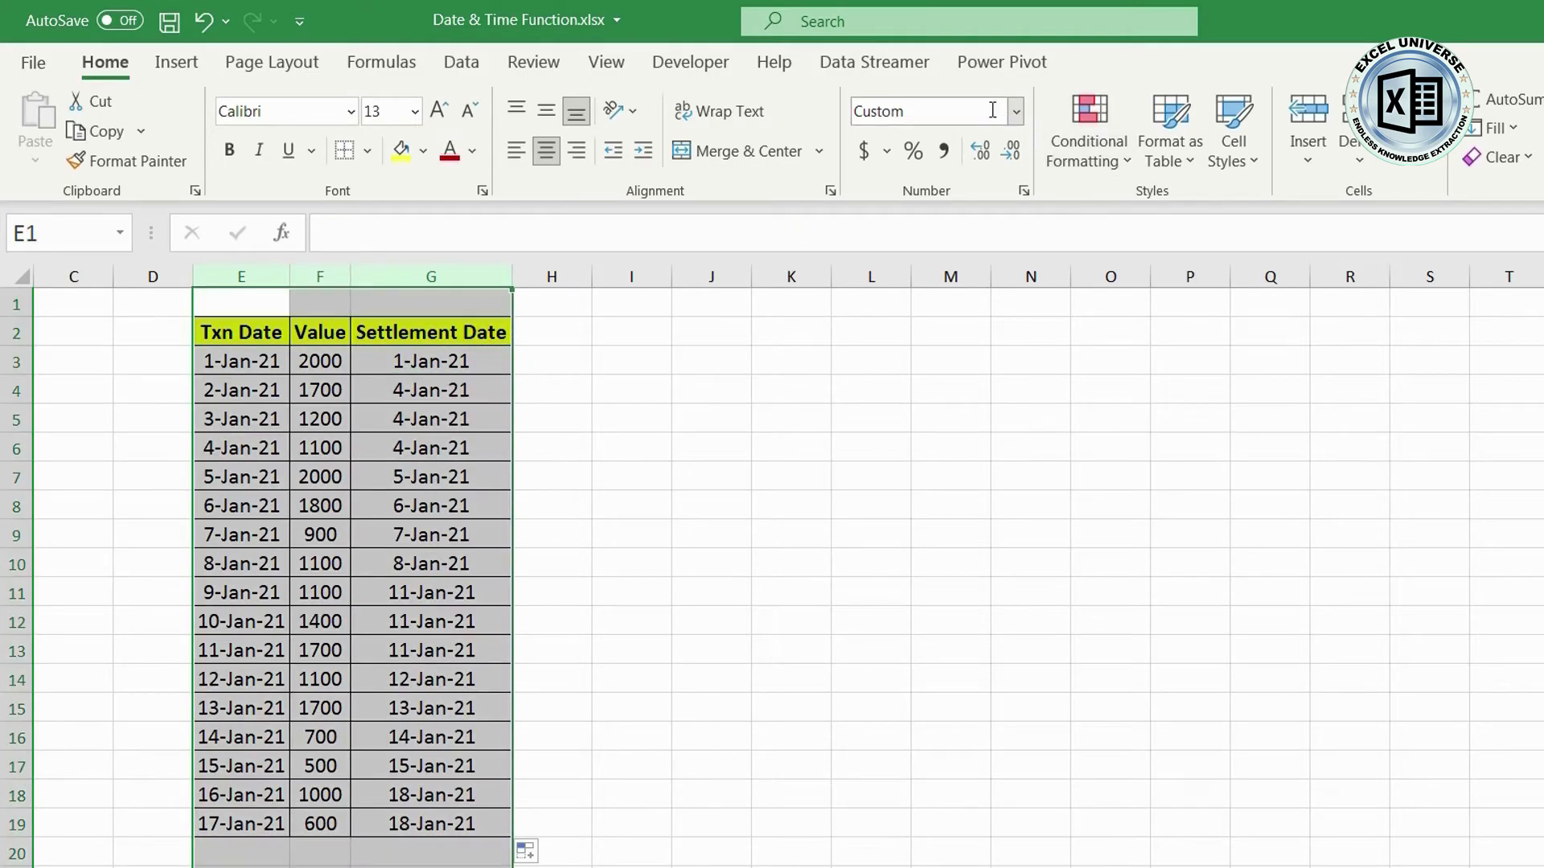
Step: Apply the Long Date format to columns E and G, and review the transaction dates and values in the table
left_click(254, 274)
left_click(425, 276, "ctrl")
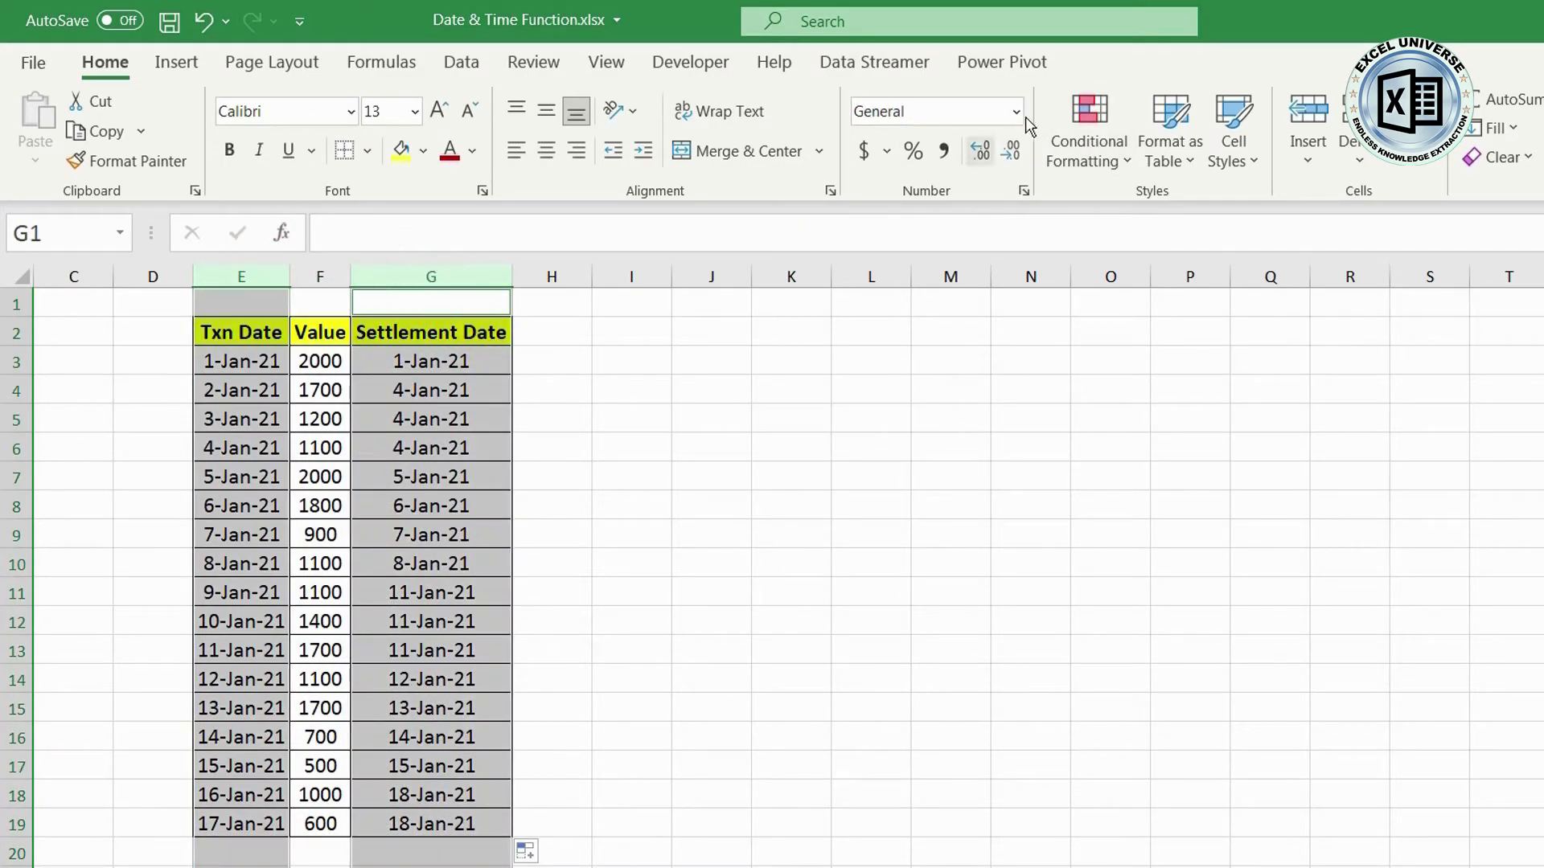
left_click(1017, 111)
left_click(989, 442)
left_click(431, 444)
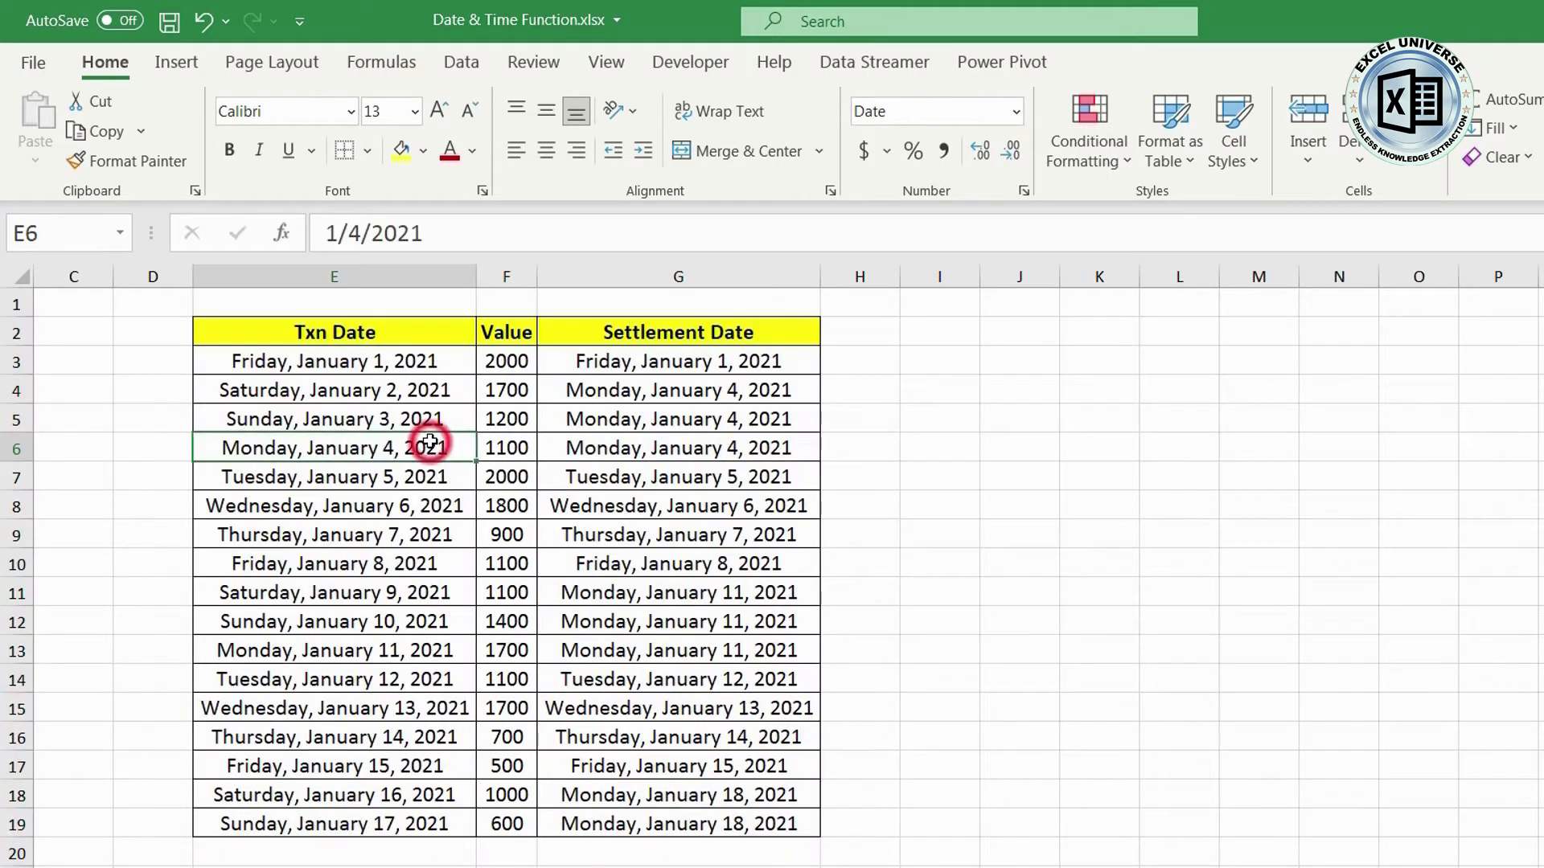
left_click(318, 364)
left_click(278, 393)
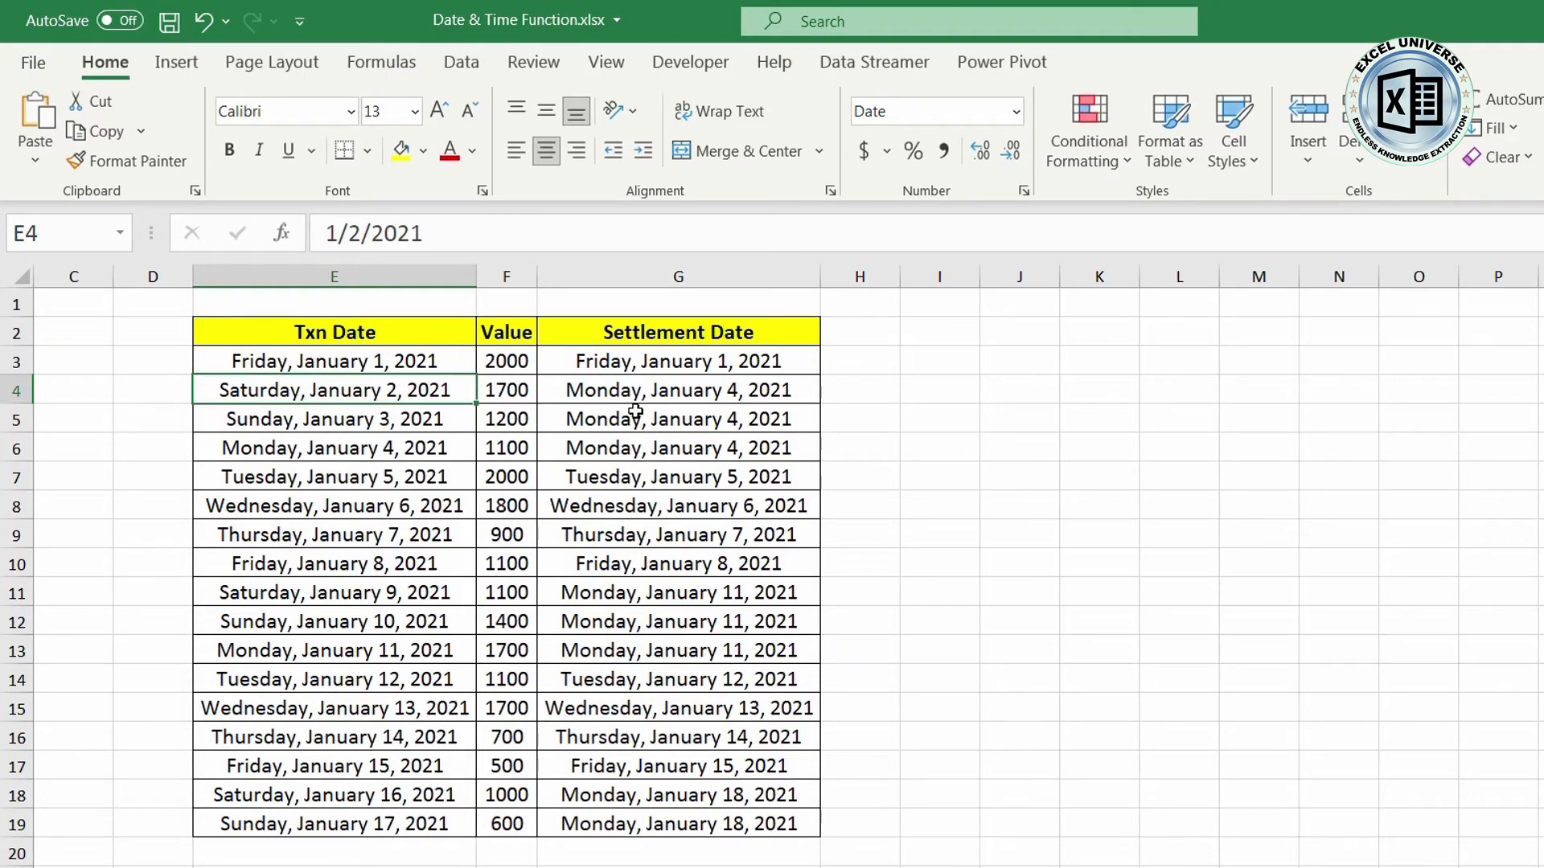
left_click_drag(445, 332, 421, 833)
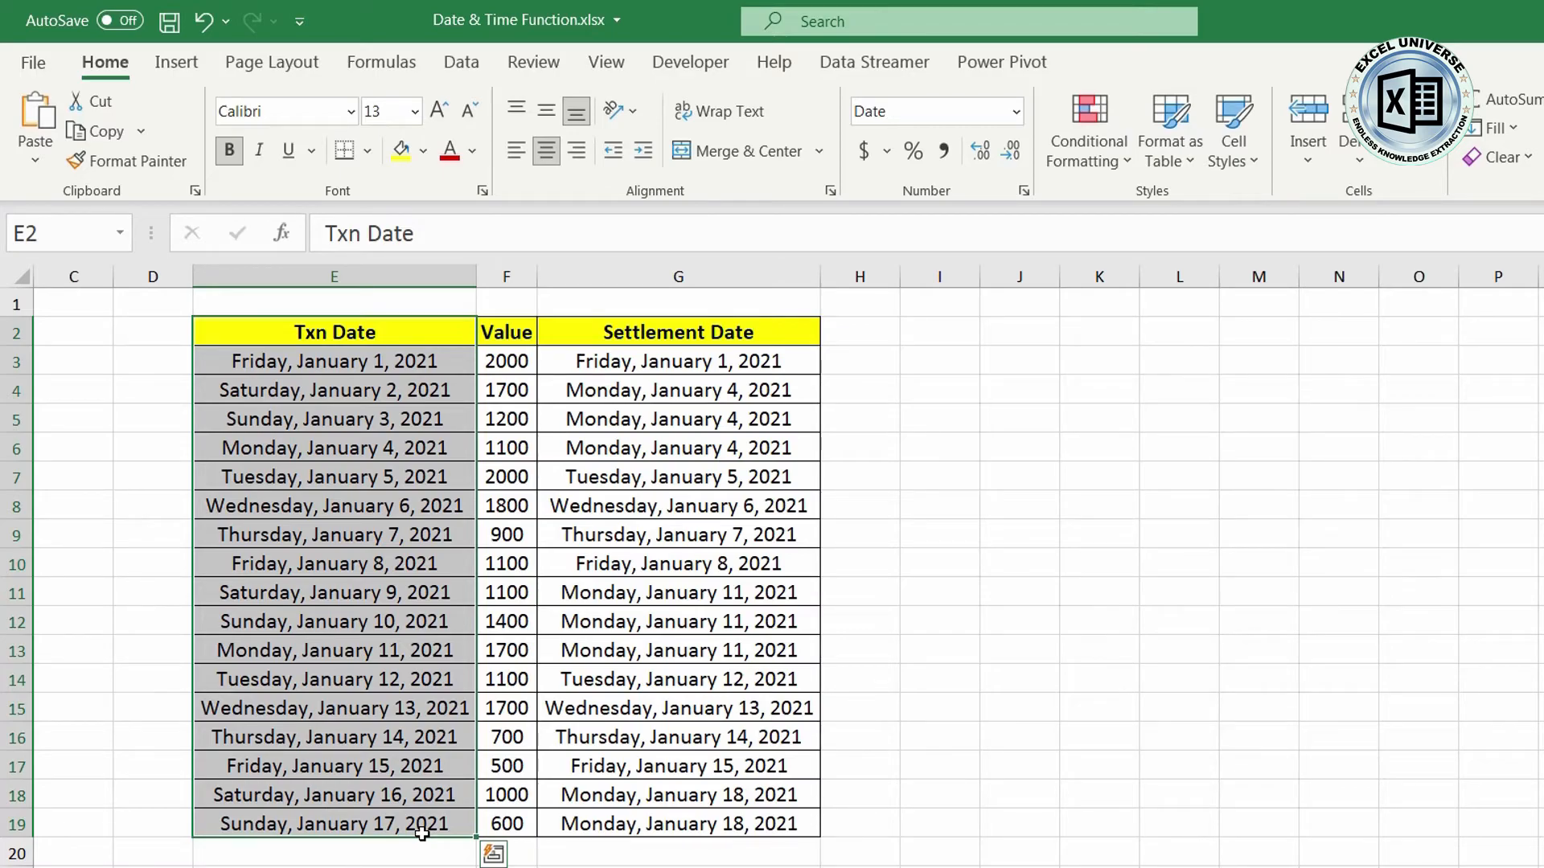
left_click_drag(513, 338, 513, 826)
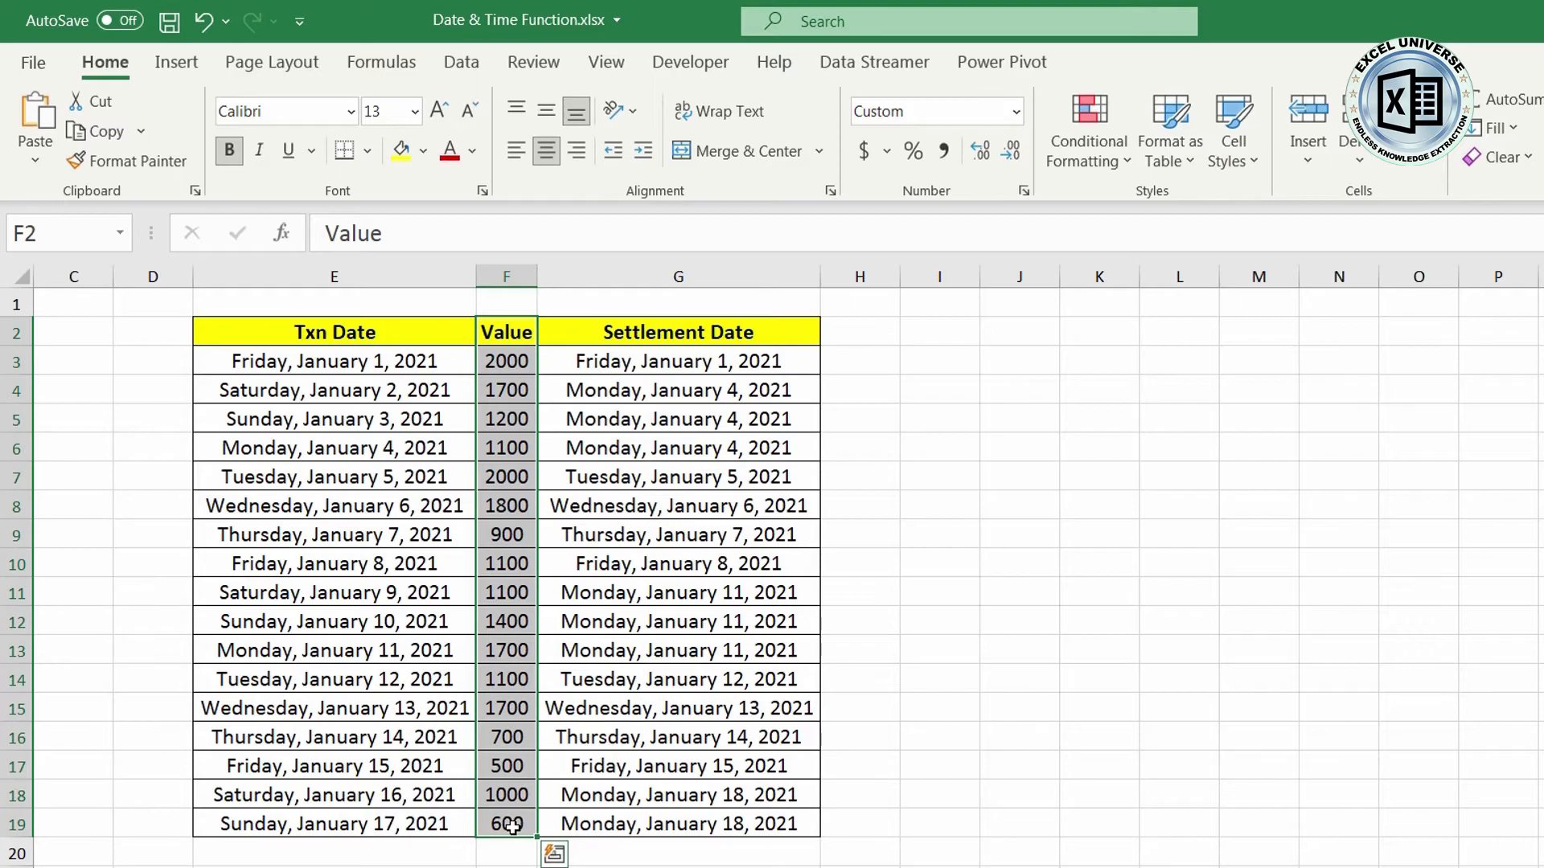
Step: Enter 1 in J3 and the formula =J3+1 in J4
left_click(1020, 365)
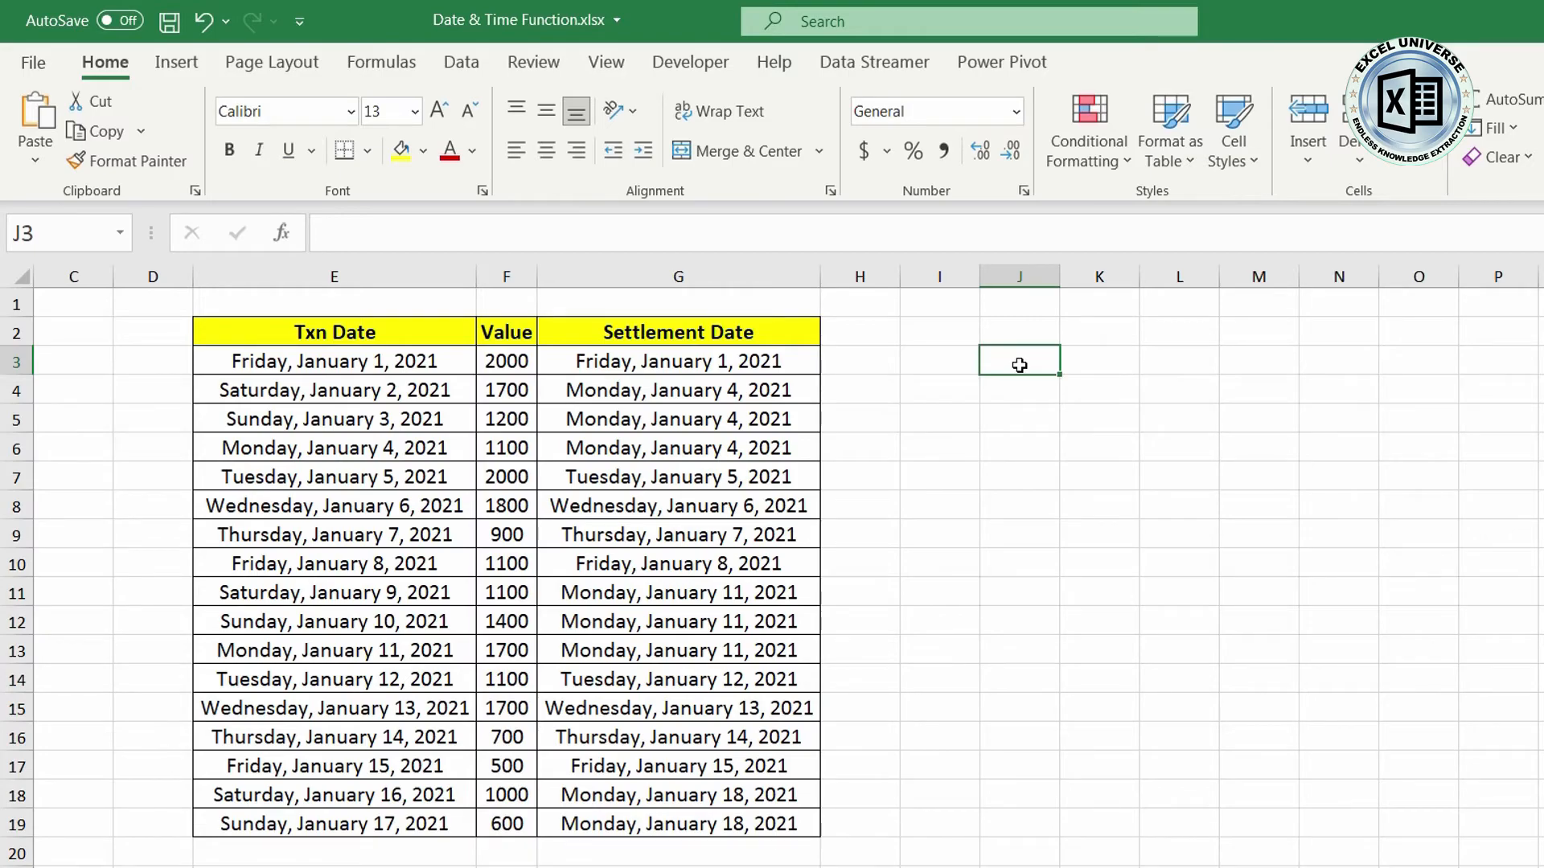
type("1")
key("Return")
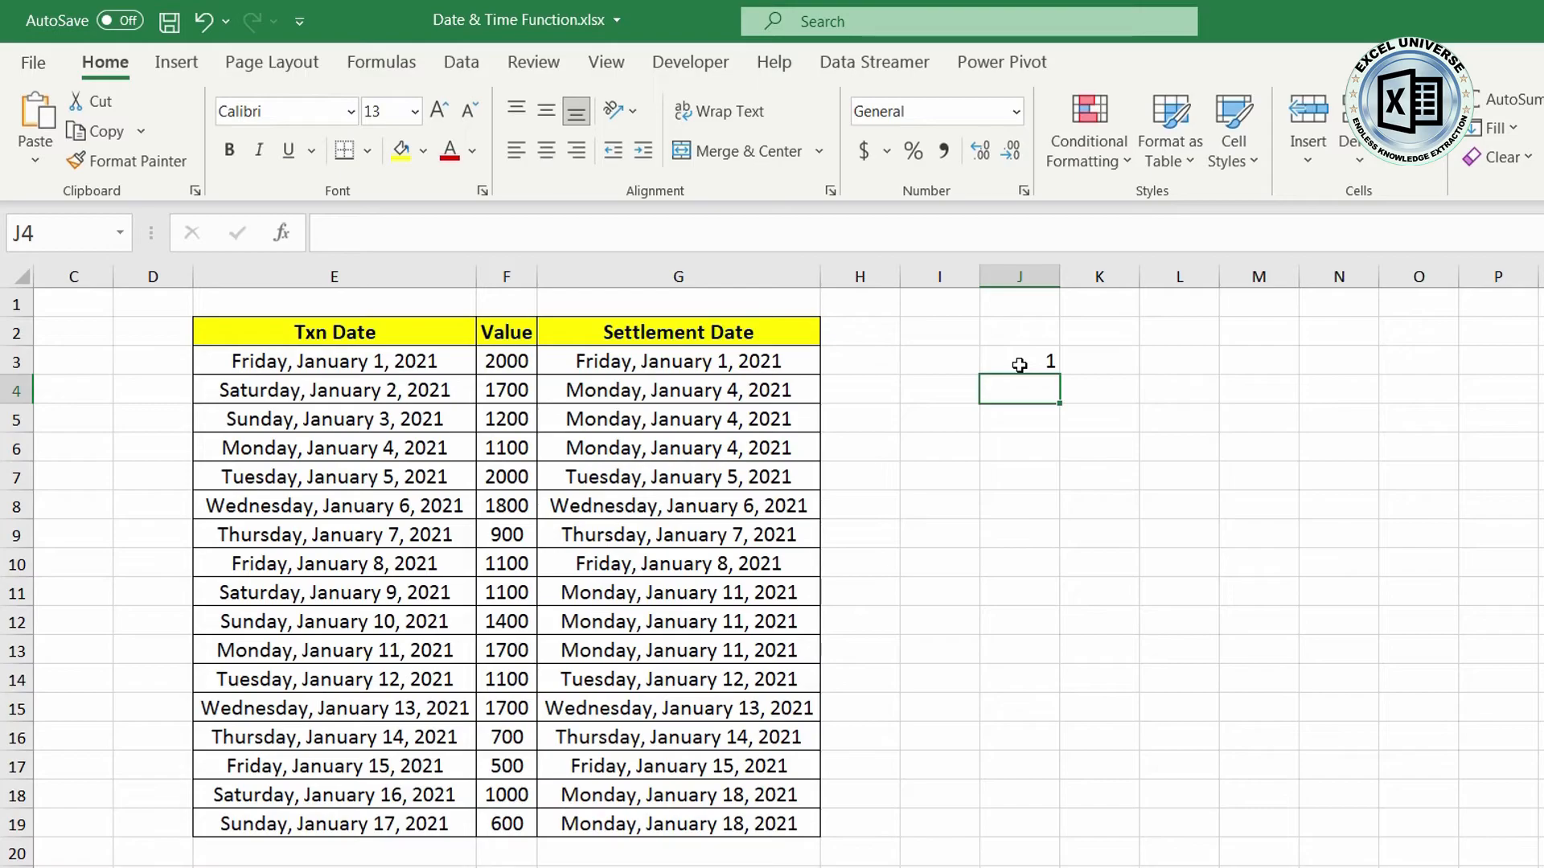
type("=")
left_click(1020, 365)
type("+")
type("1")
key("Return")
Step: Fill the J4 formula down through J9 to complete the number series
key("Up")
key("shift+Down")
key("shift+Down")
key("shift+Down")
key("shift+Down")
key("shift+Down")
key("ctrl+d")
Step: Apply the custom number format ddd to J3:J9 to show the numbers as short weekday names
key("Up")
key("ctrl+shift+Down")
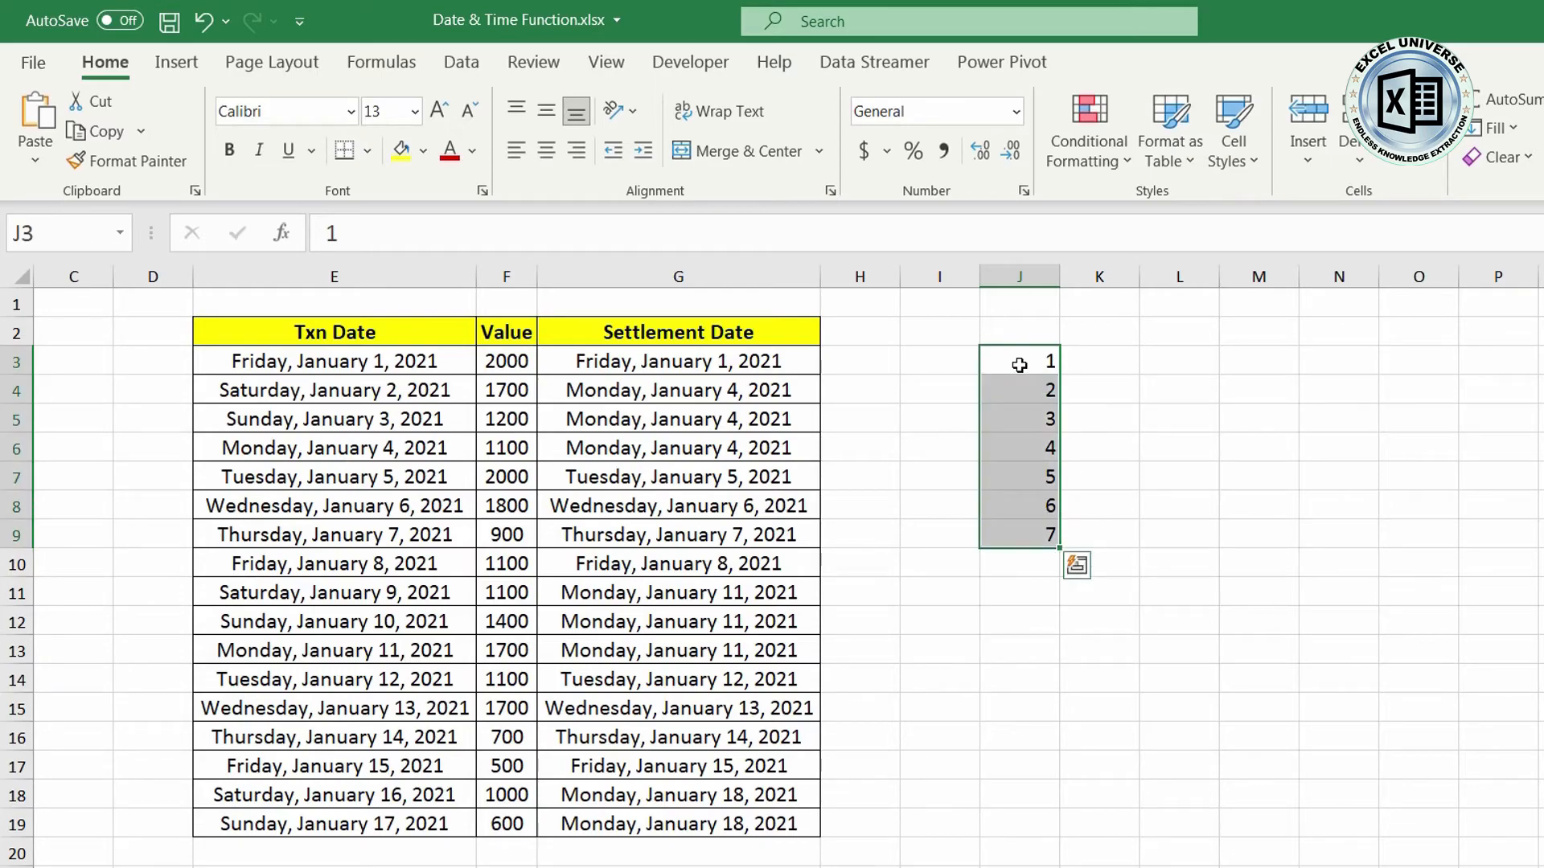
left_click(1015, 112)
left_click(1029, 746)
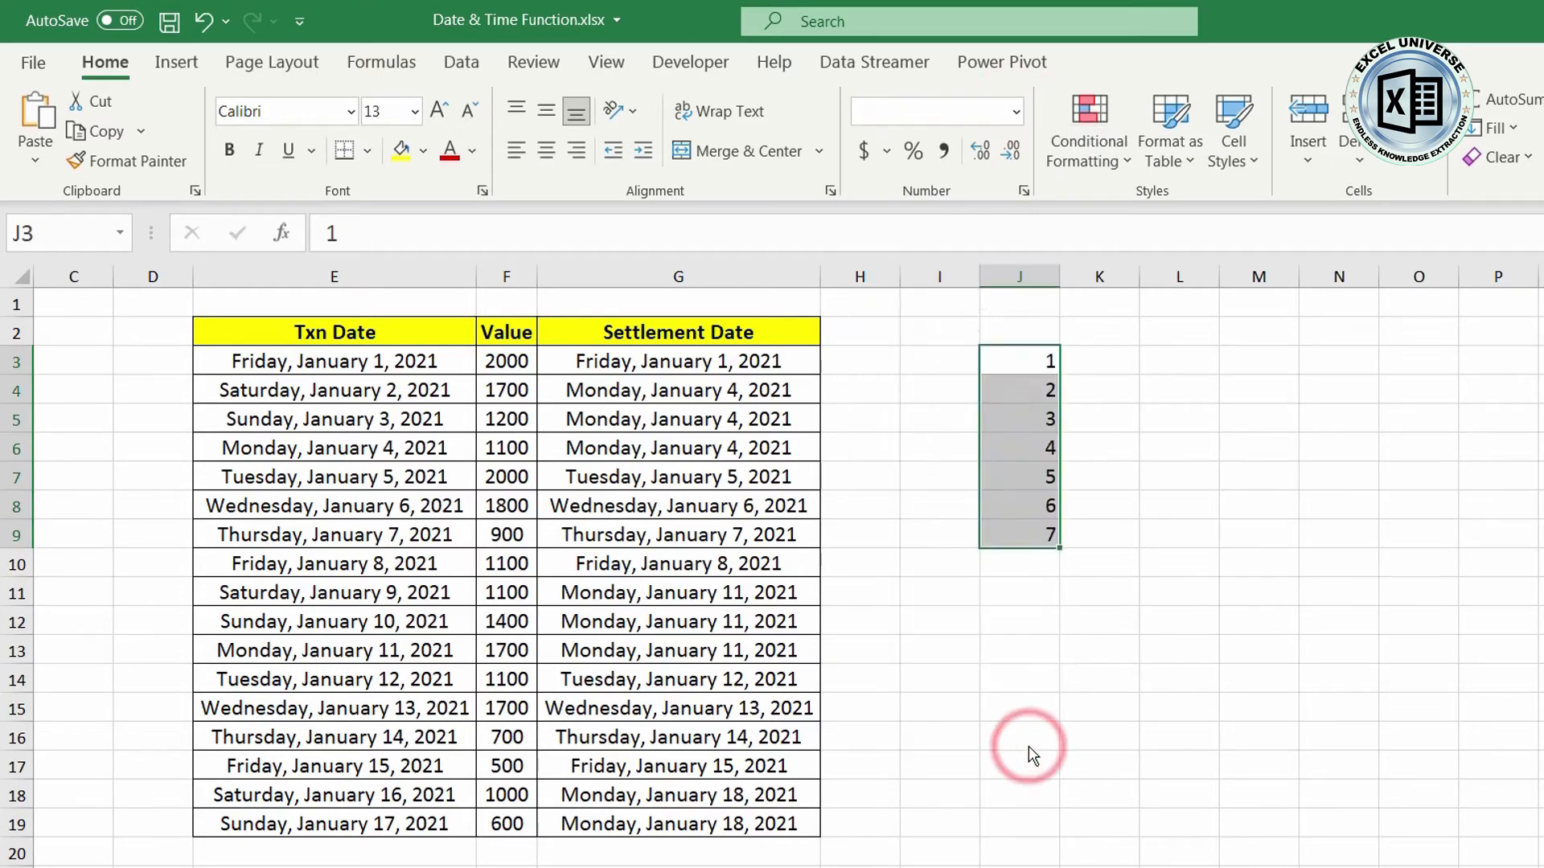
left_click(952, 534)
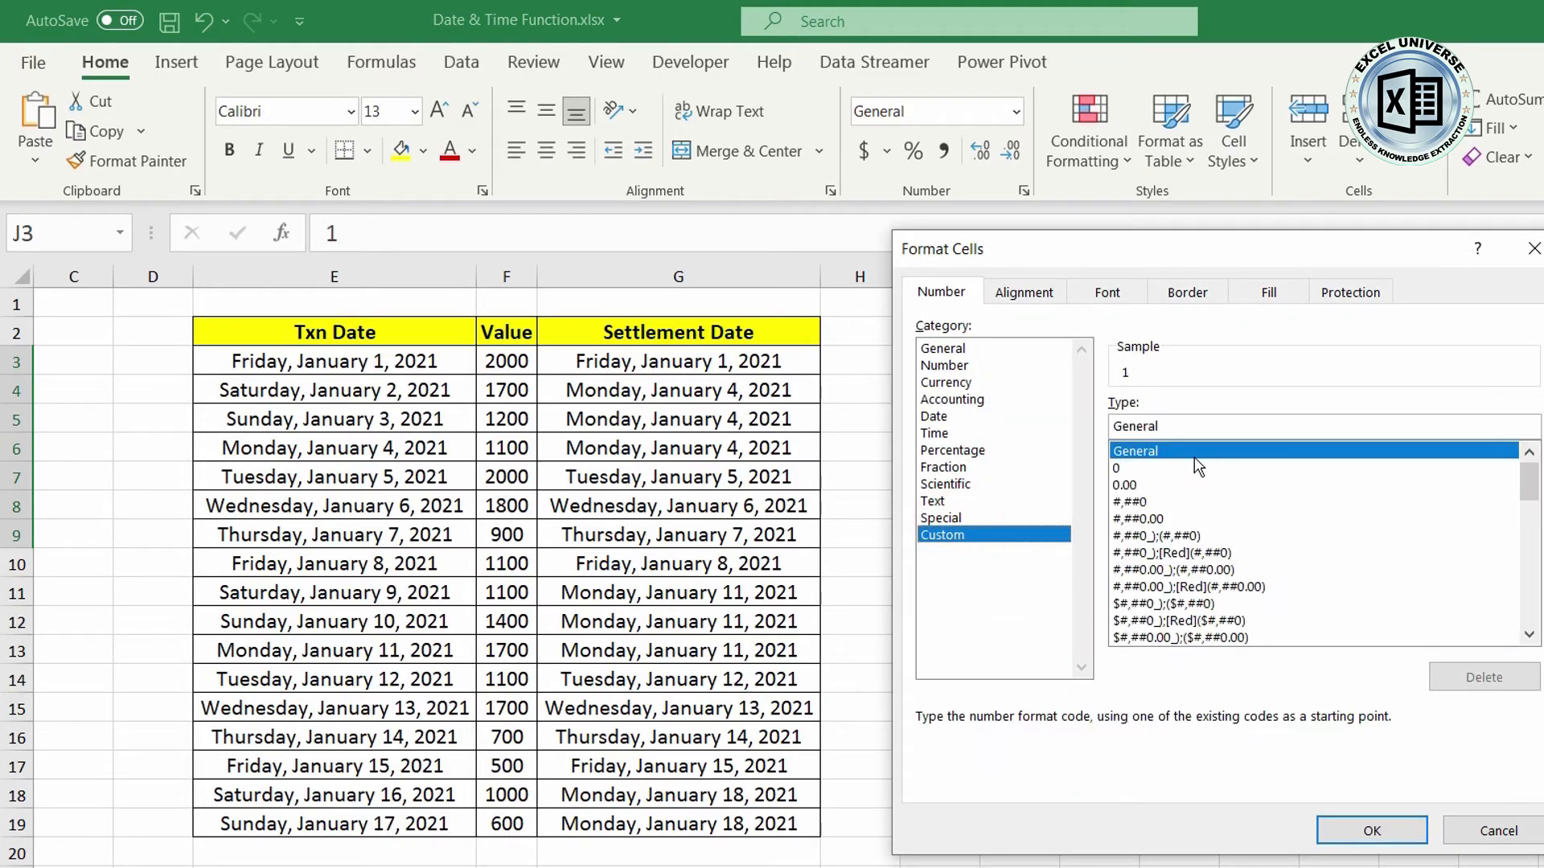
double_click(1188, 427)
type("ddd")
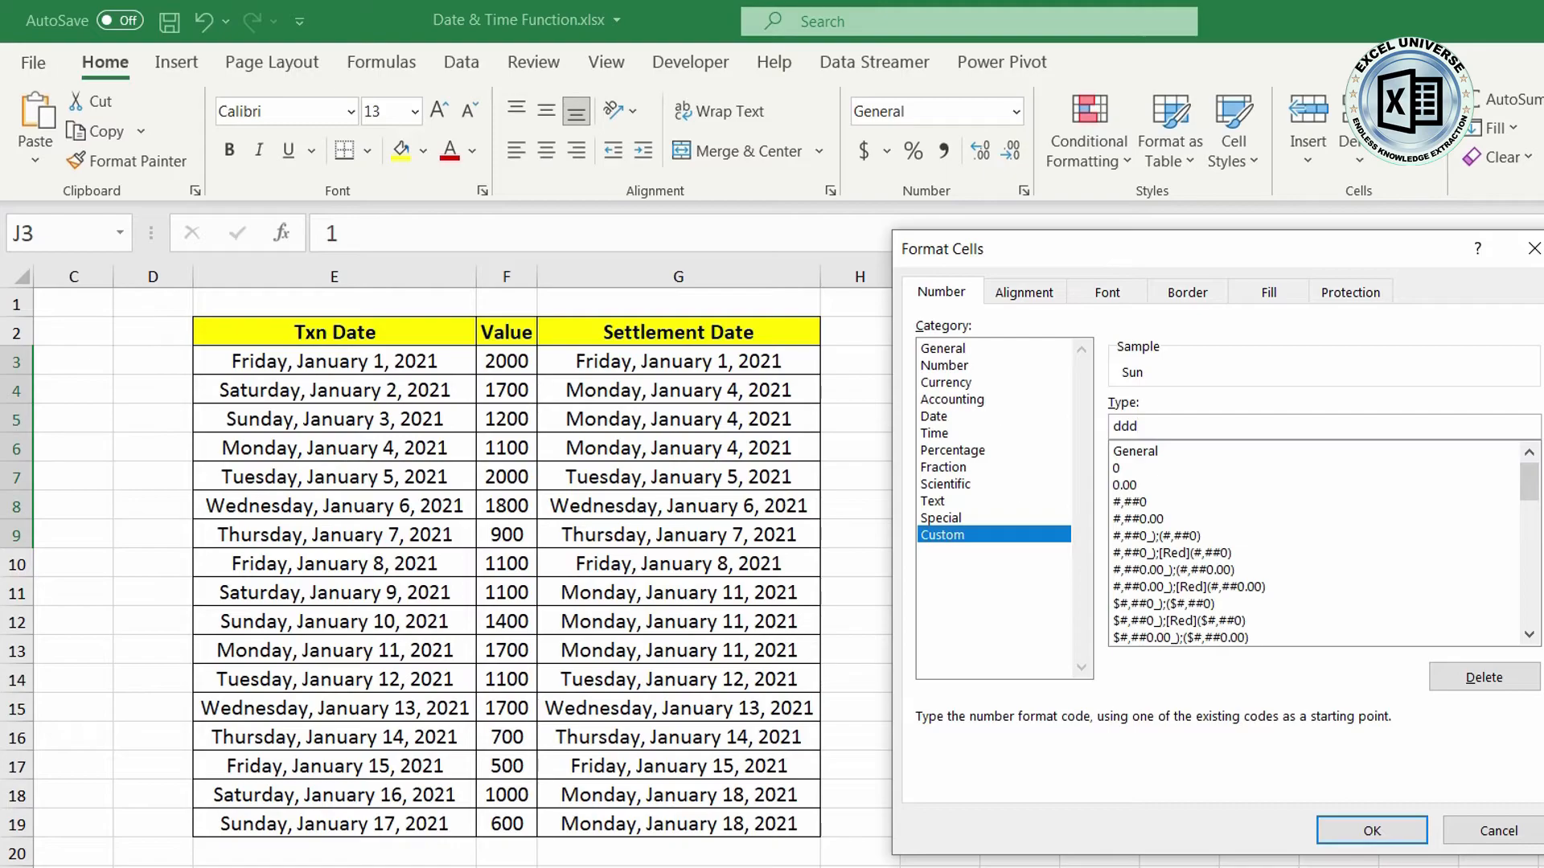
left_click(1374, 830)
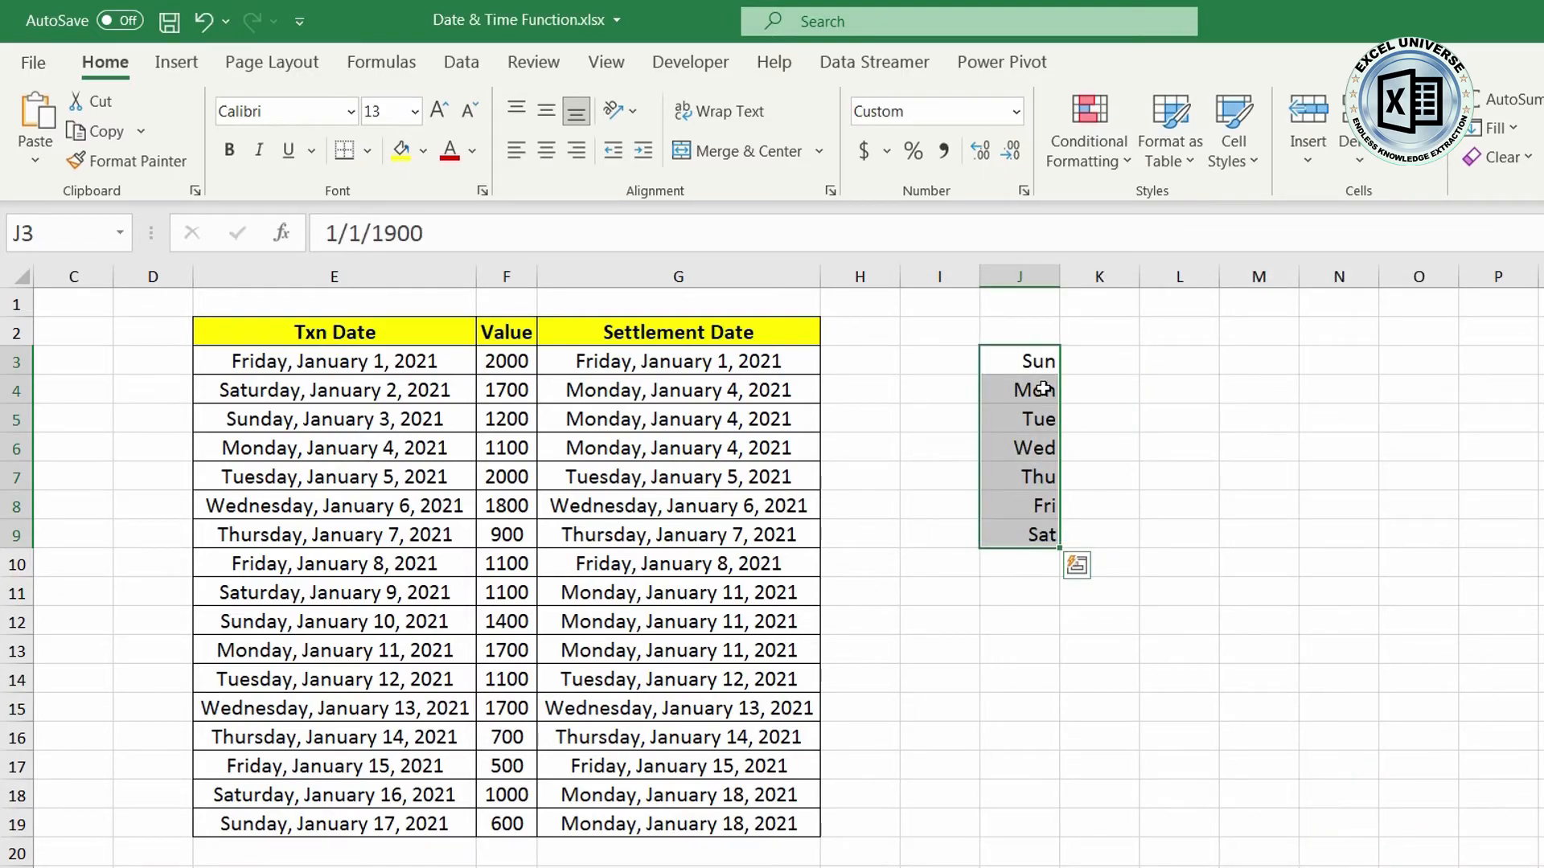
Step: Enter the headers Days in J2 and Total Value in K2, and autofit column K to its header
left_click(1034, 331)
type("Days")
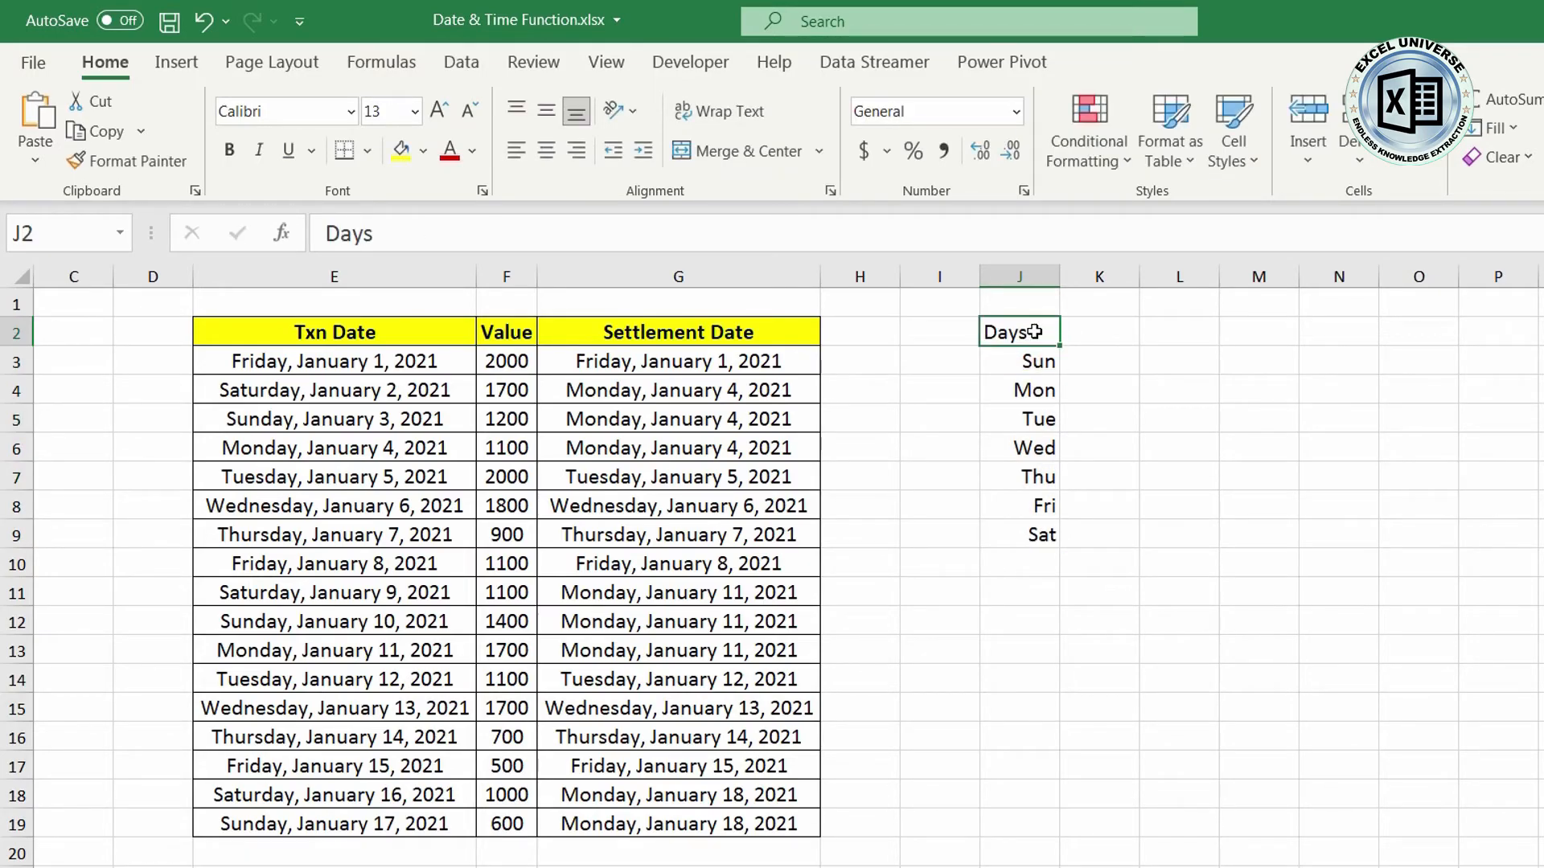
key("Tab")
type("Total")
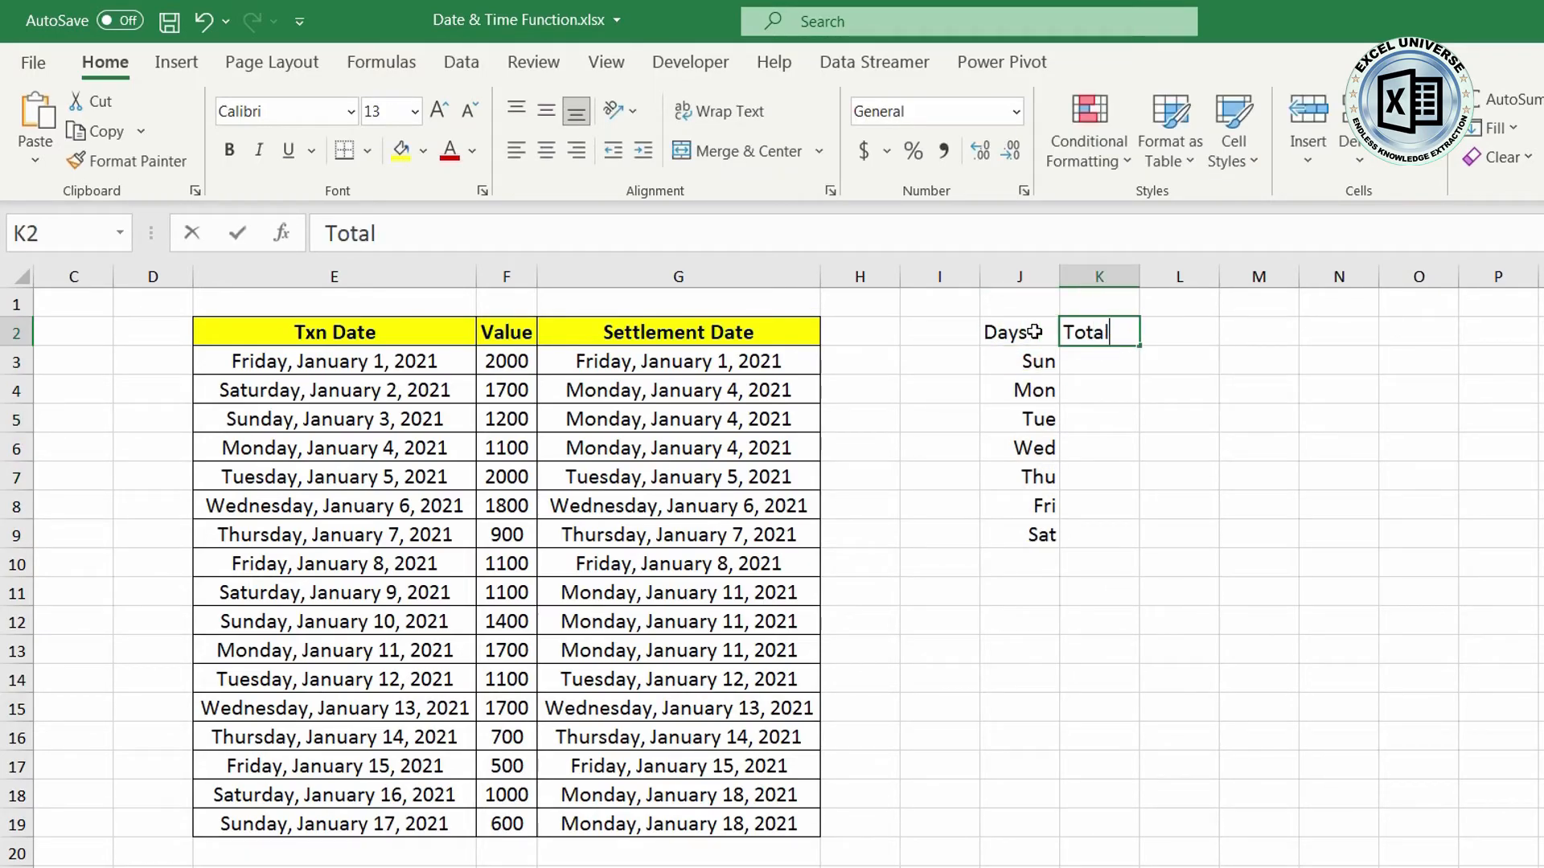
type(" Value")
key("Return")
double_click(1139, 276)
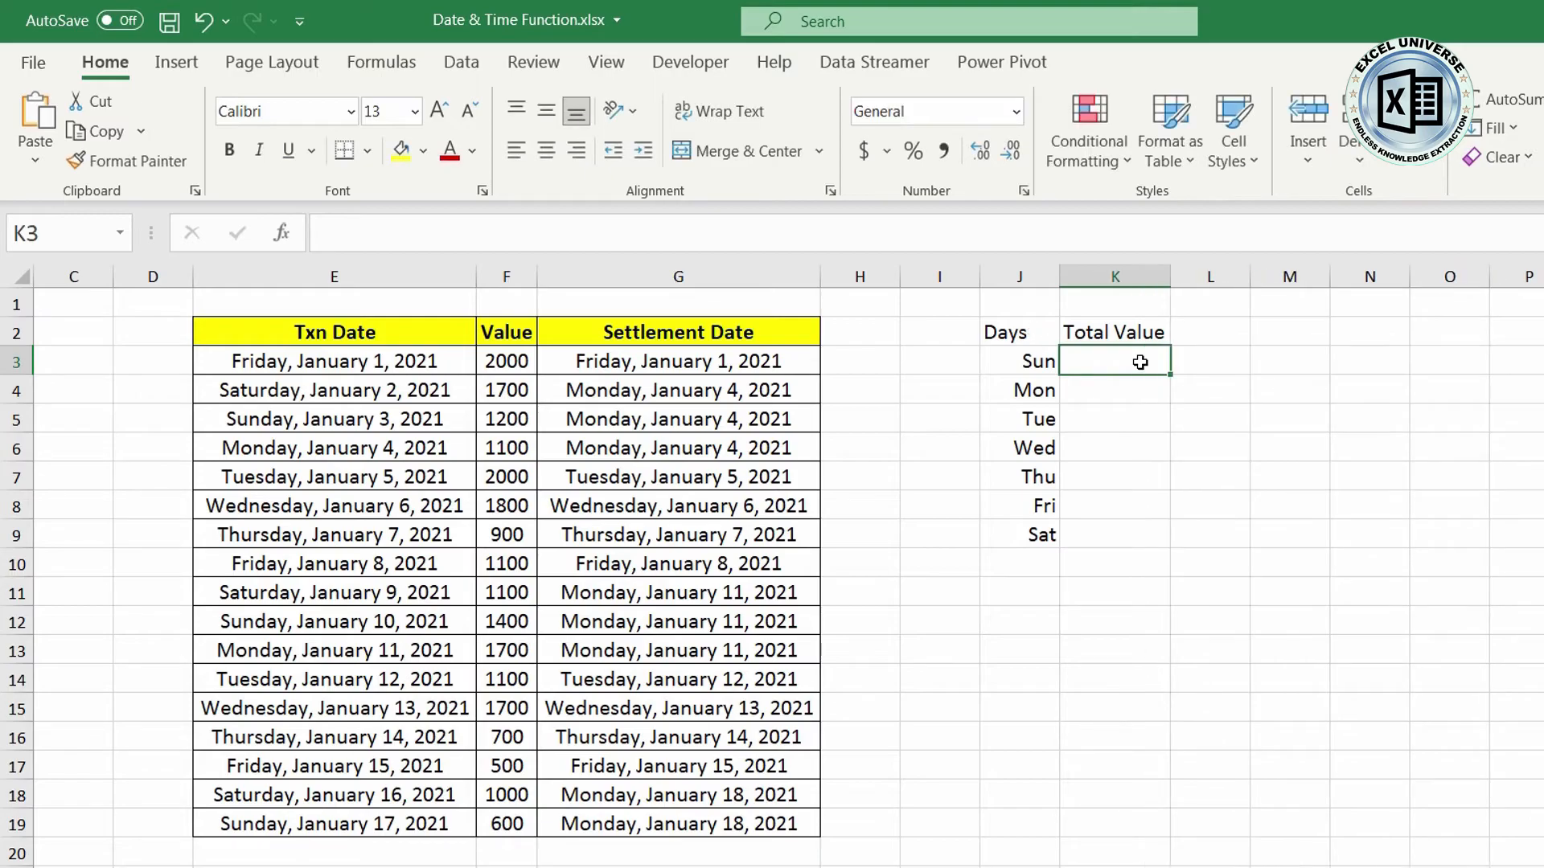
Step: Begin the formula in K3 as =WEEKDAY($E$3:$E$19), with an absolute reference to the transaction dates
type("=week")
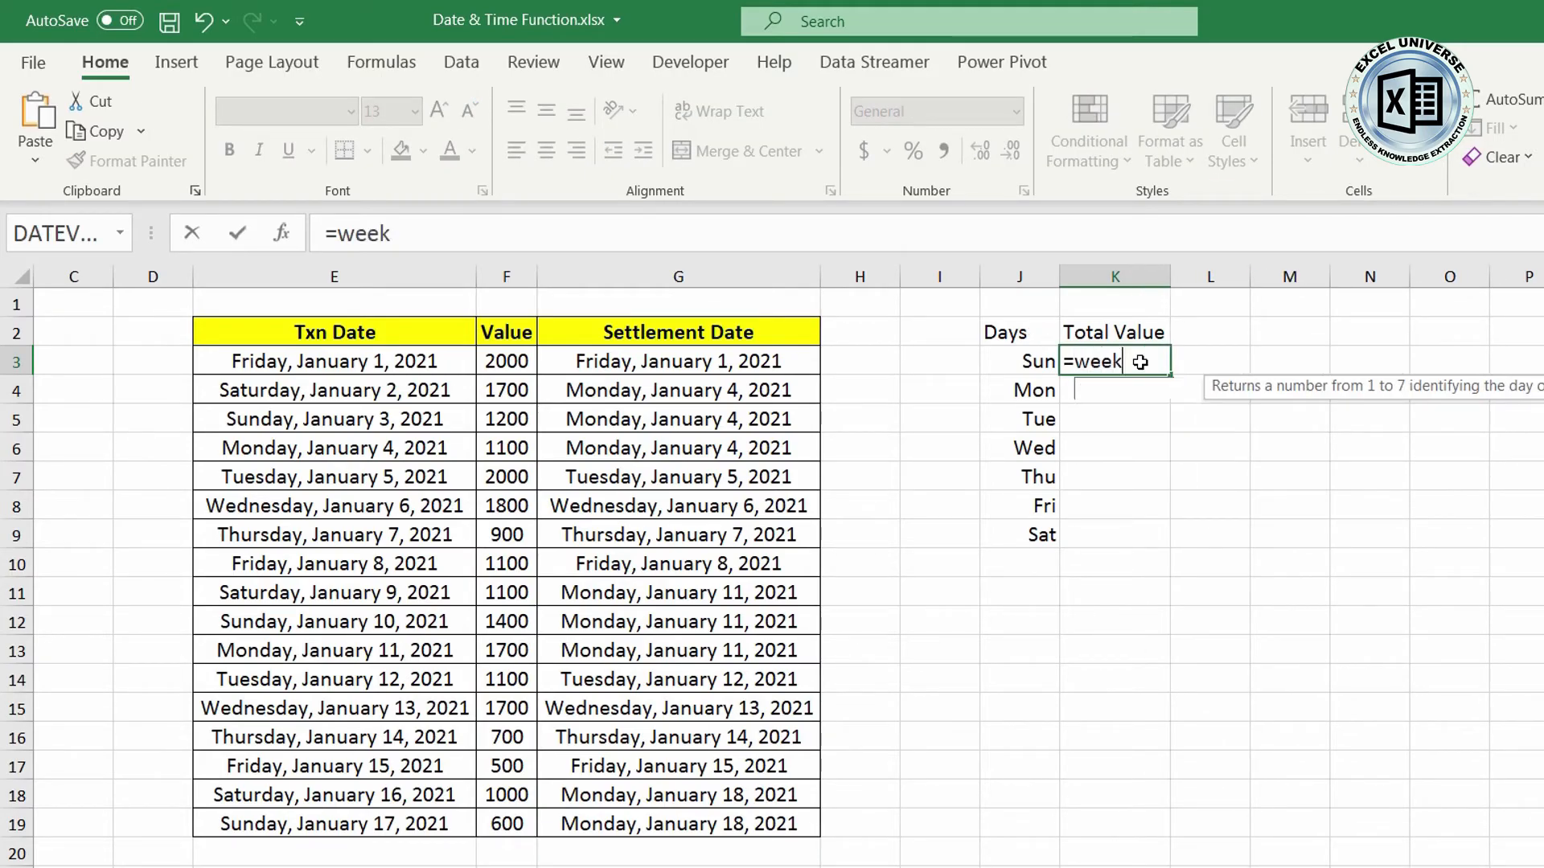
key("Tab")
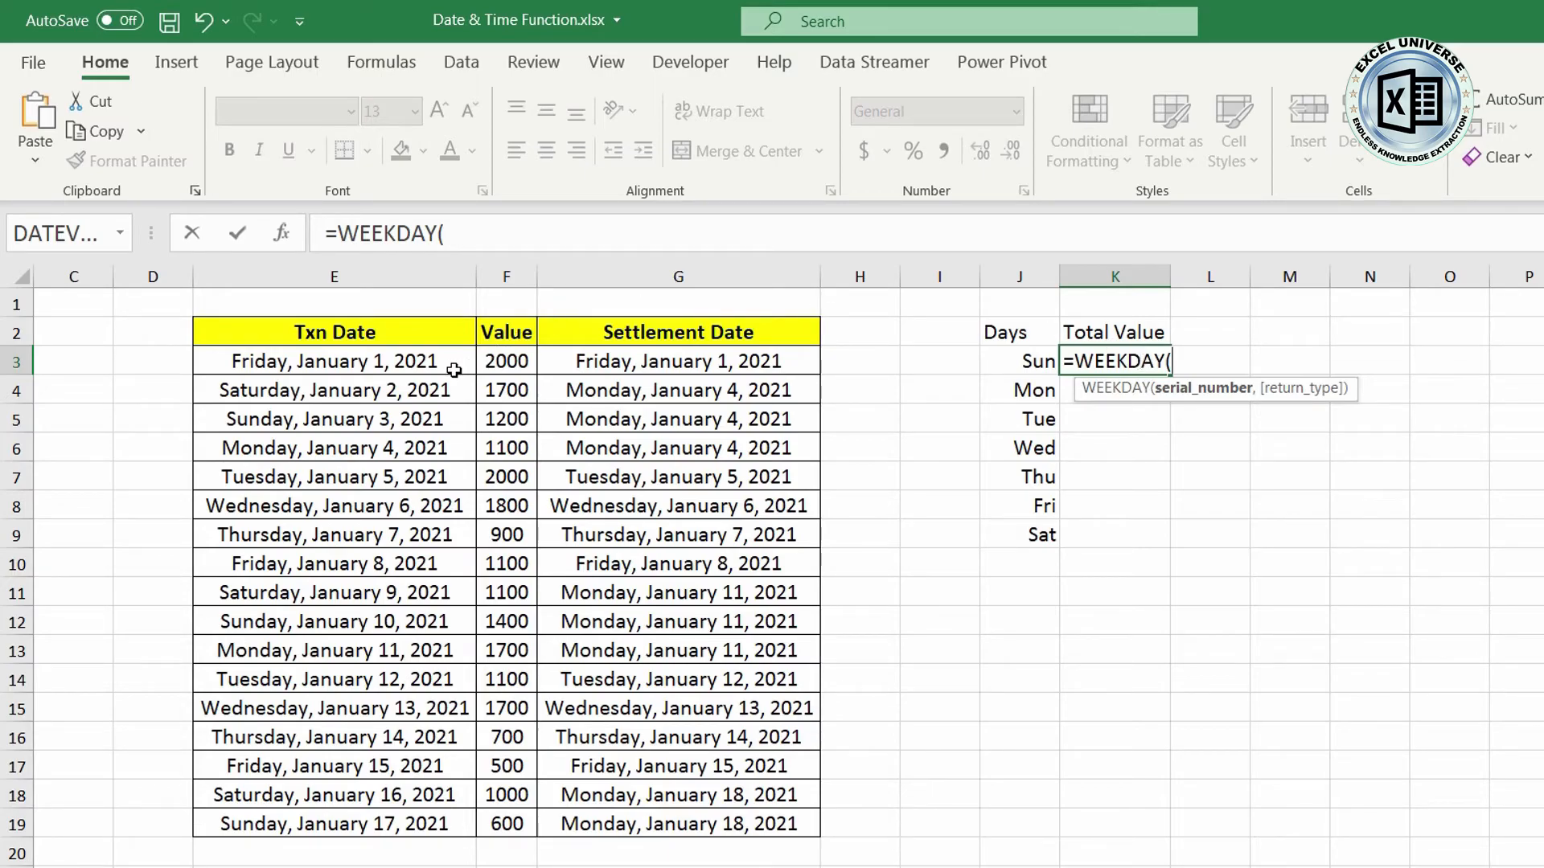
left_click_drag(454, 363, 437, 820)
key("F4")
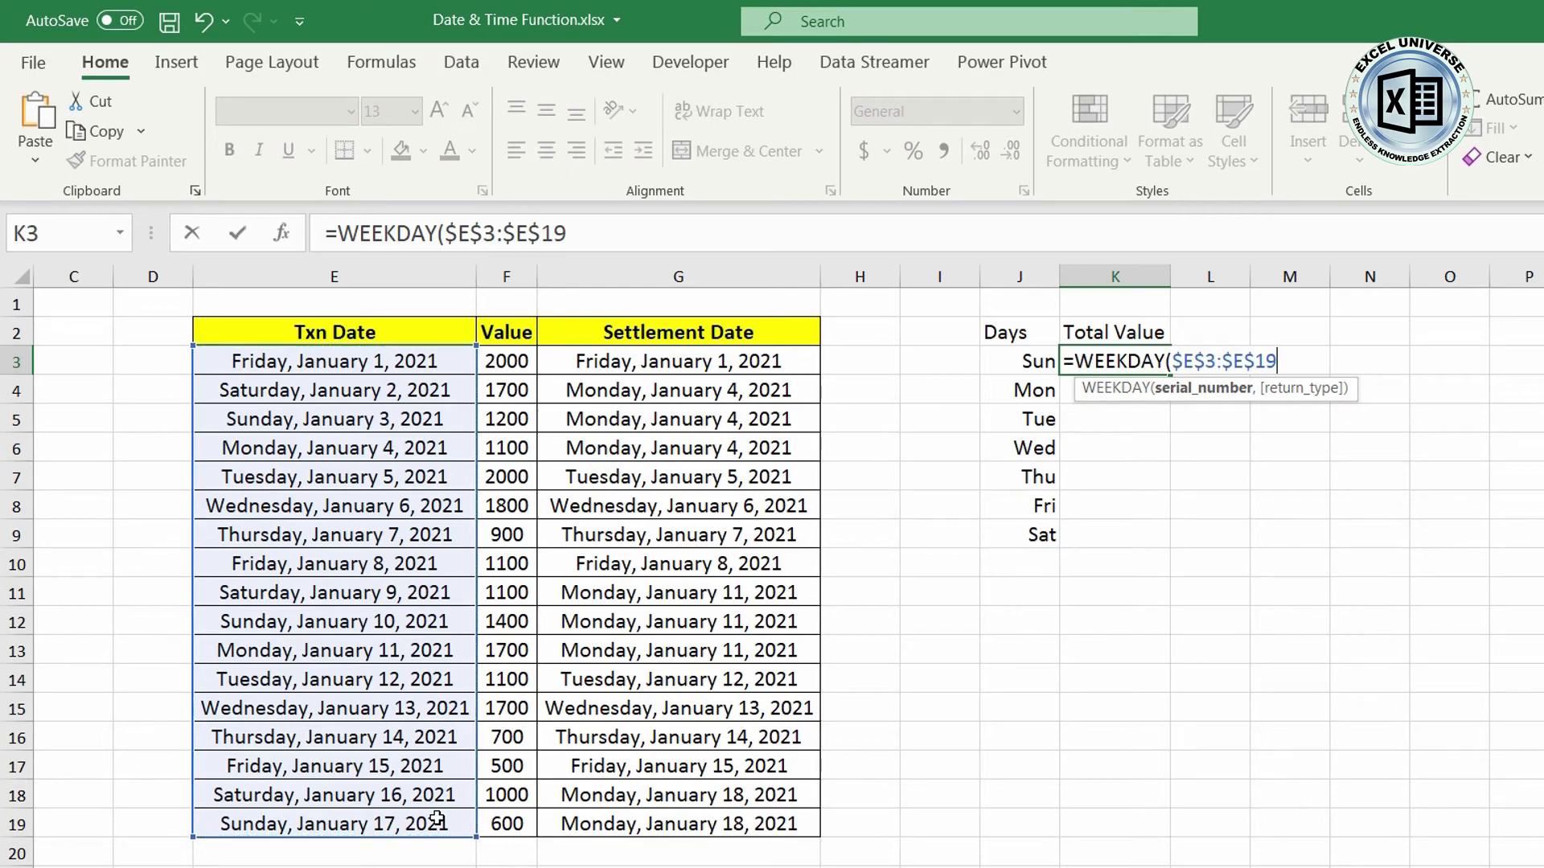
type(")")
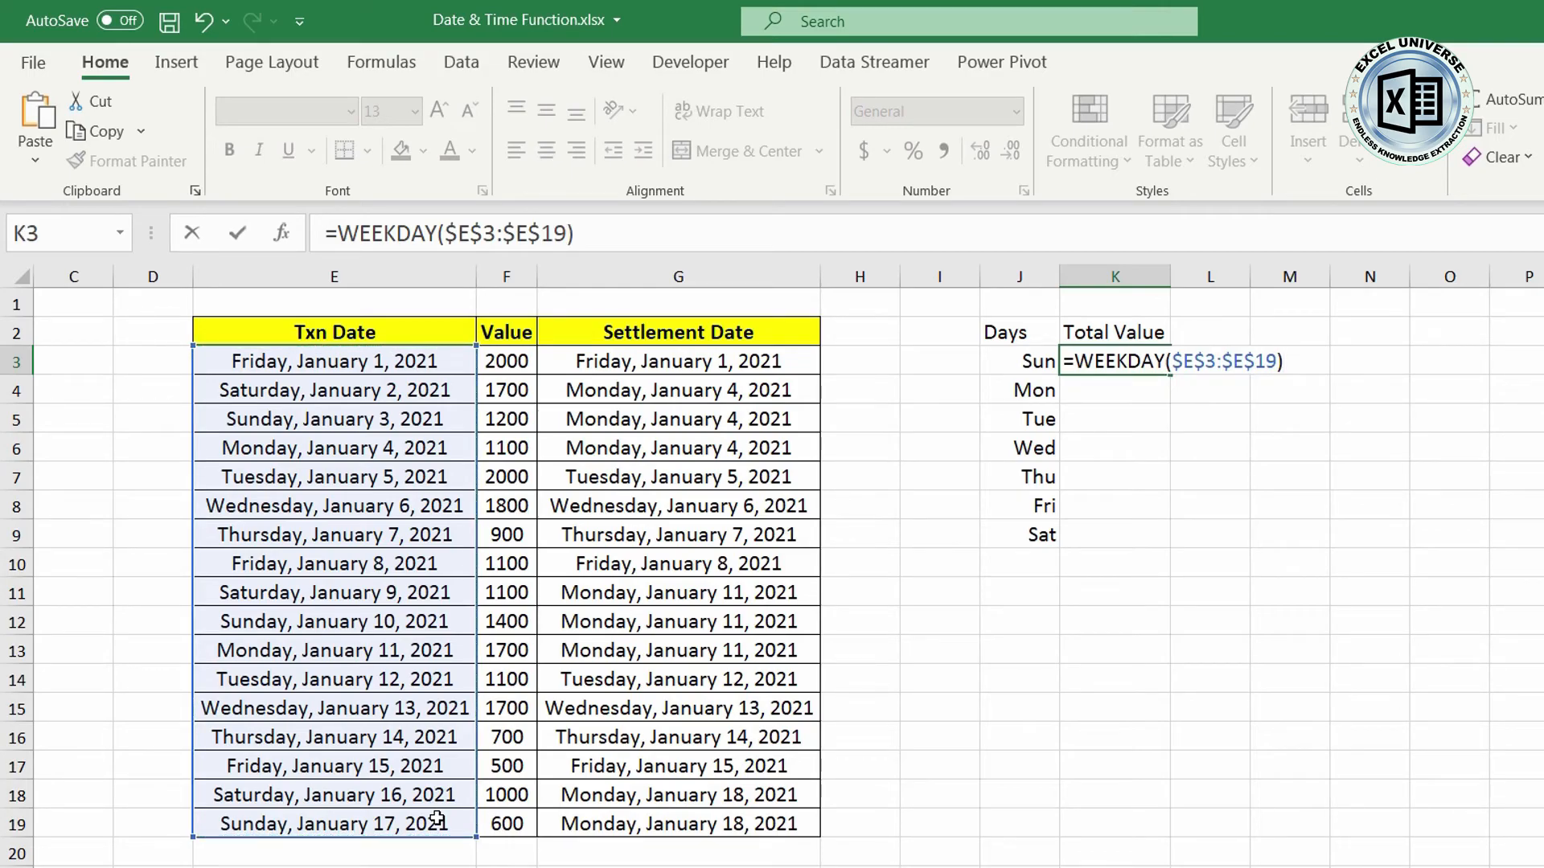
Step: Nest the WEEKDAY expression in K3 inside SUMPRODUCT and compare it with J3, giving =SUMPRODUCT((WEEKDAY($E$3:$E$19)=J3
left_click(1077, 361)
type("sumpro")
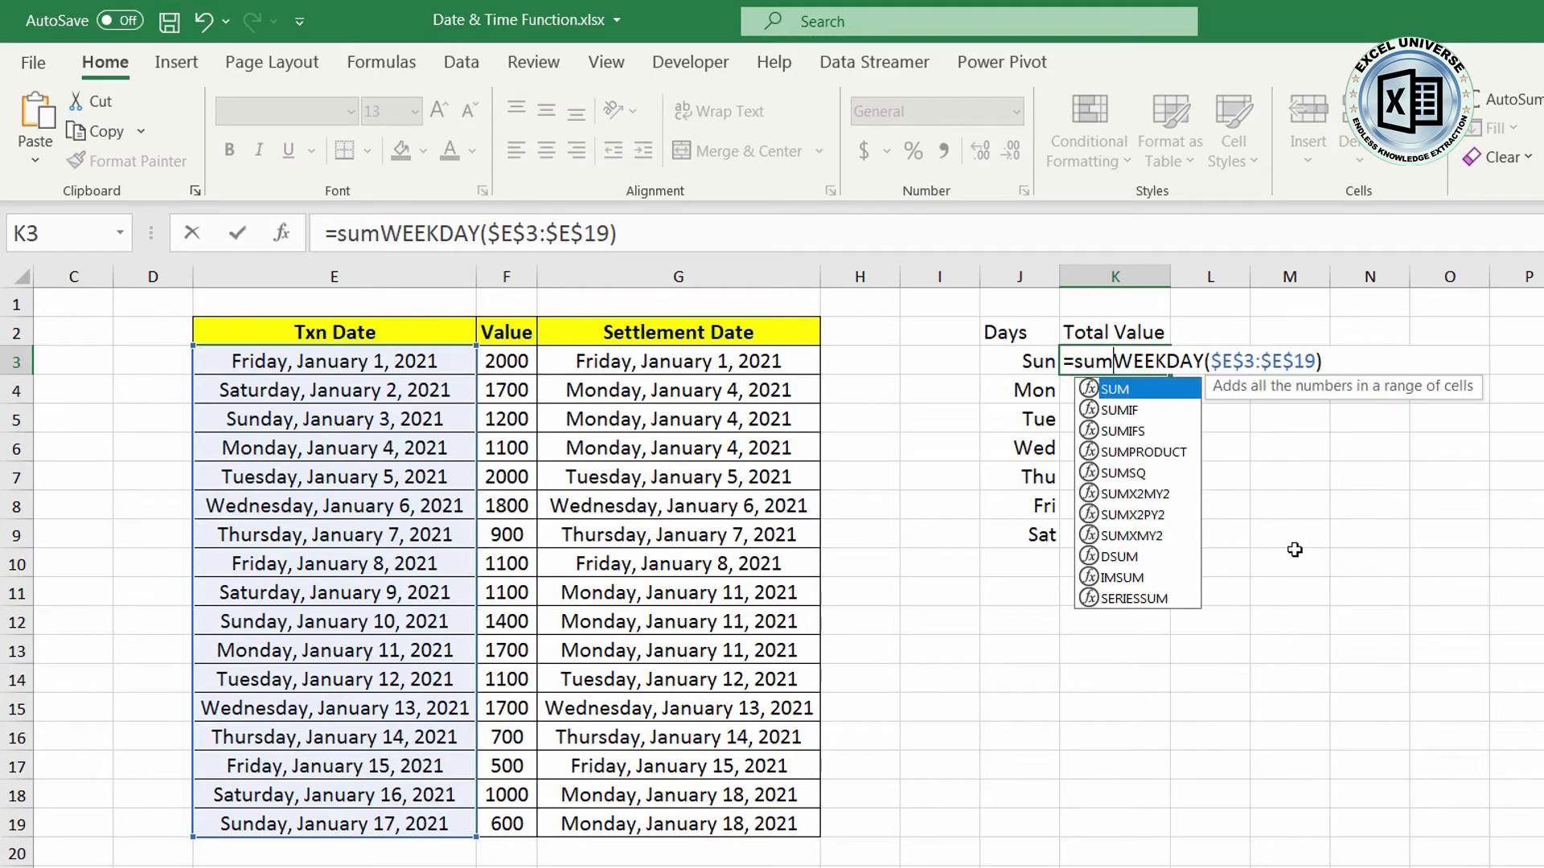
key("Tab")
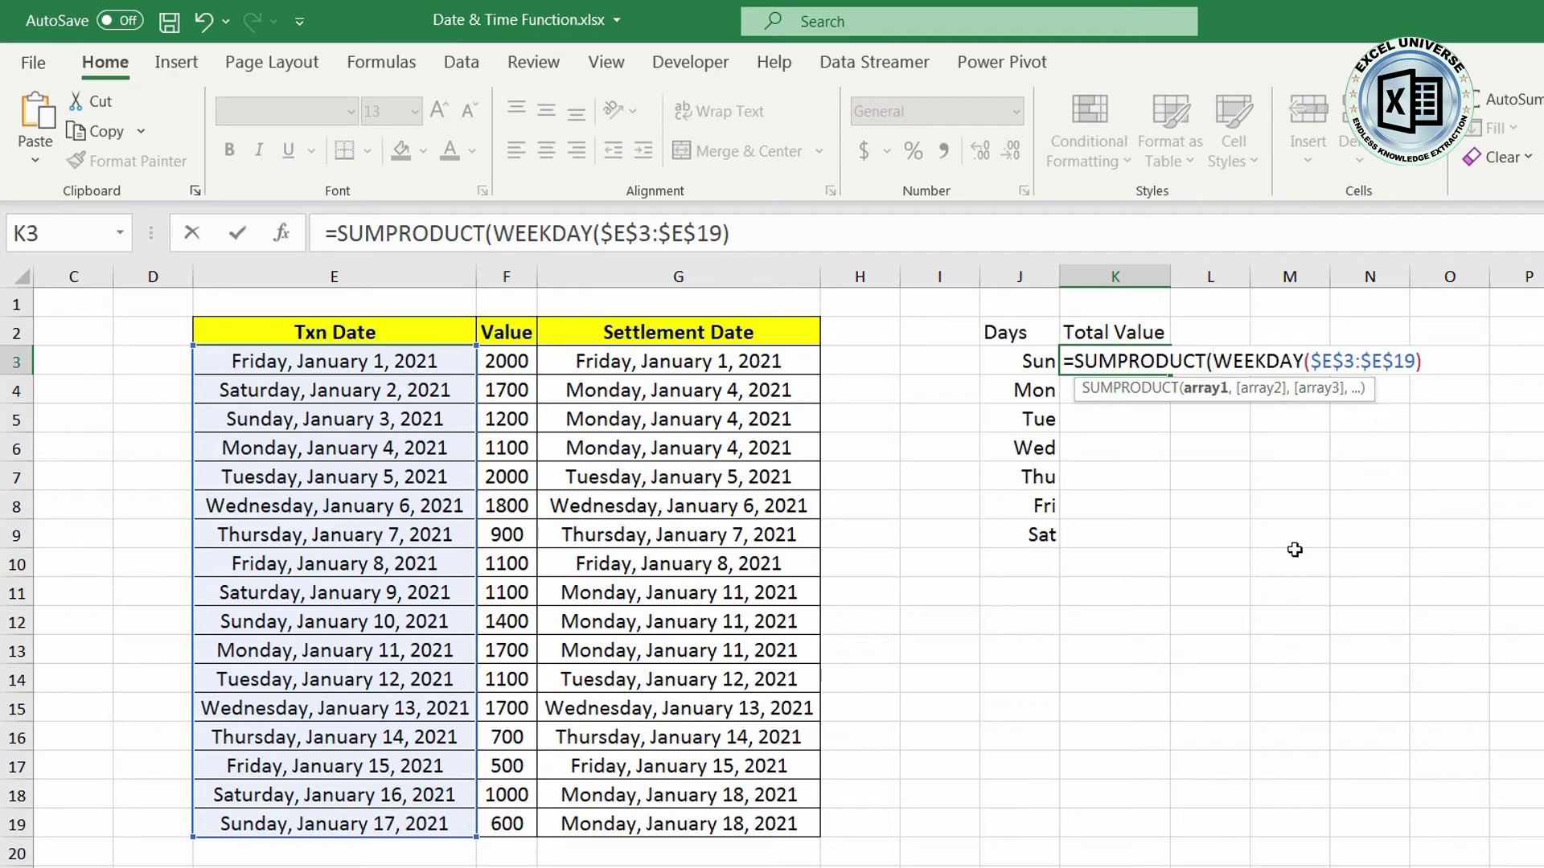
type("(")
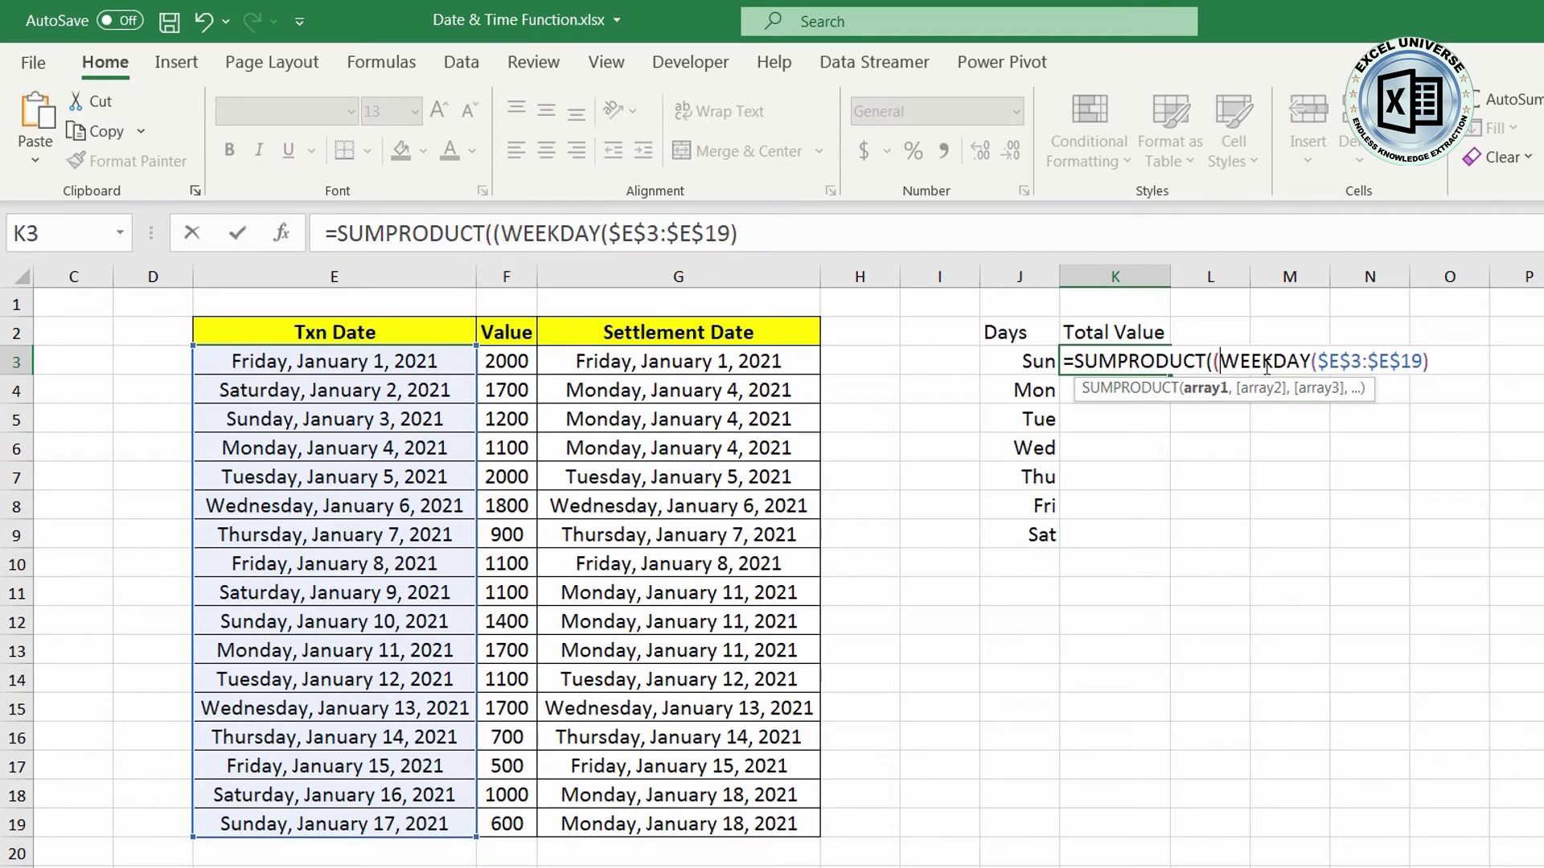
left_click(1462, 349)
type("=")
left_click(1031, 362)
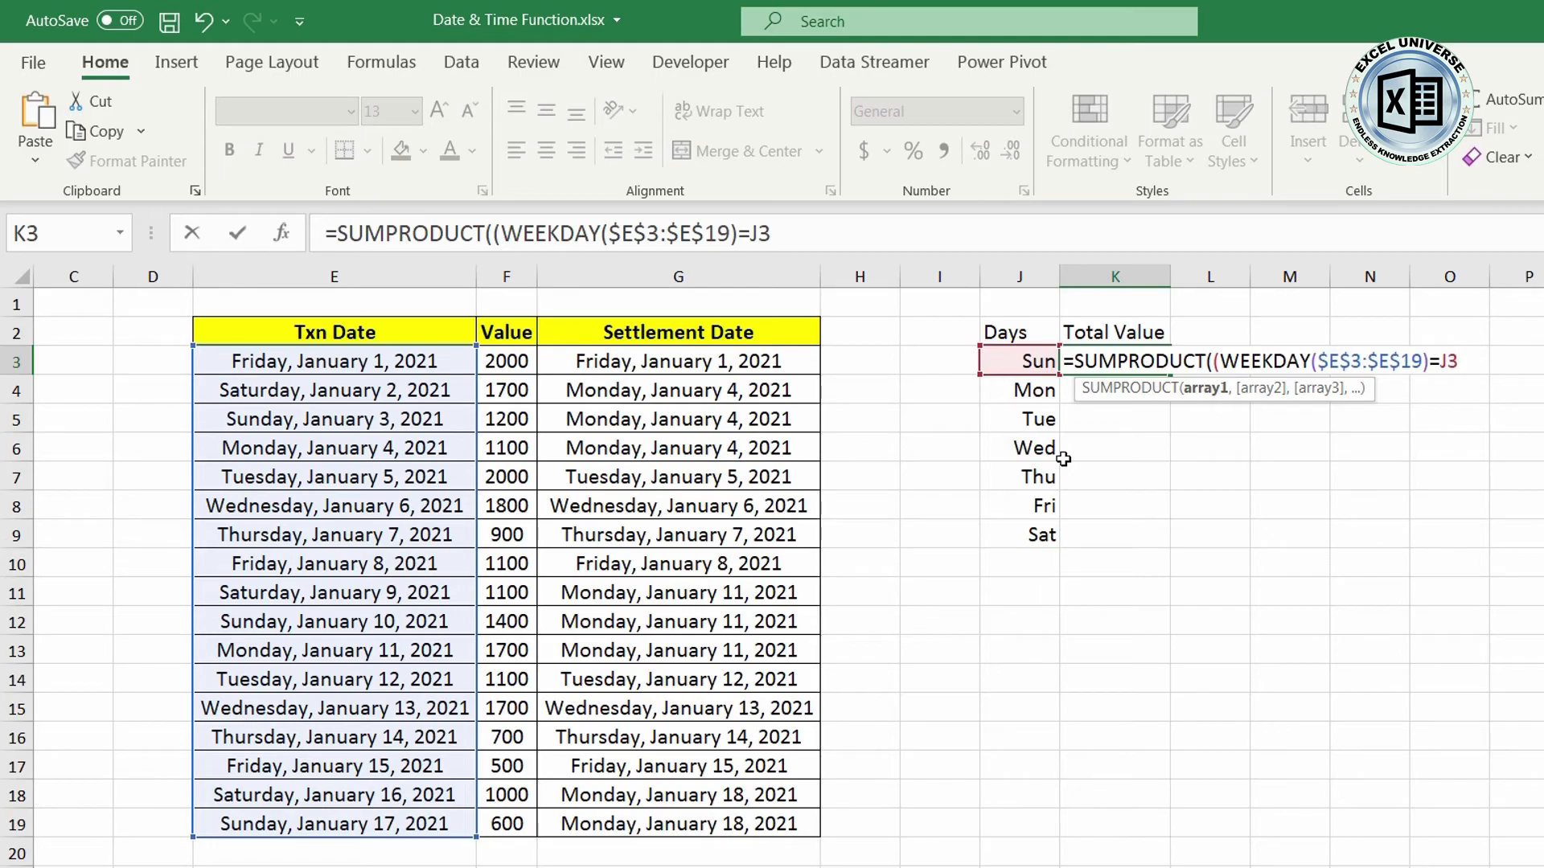
Step: Complete and confirm the K3 formula as =SUMPRODUCT((WEEKDAY($E$3:$E$19)=J3)*1,$F$3:$F$19)
type(")*1,")
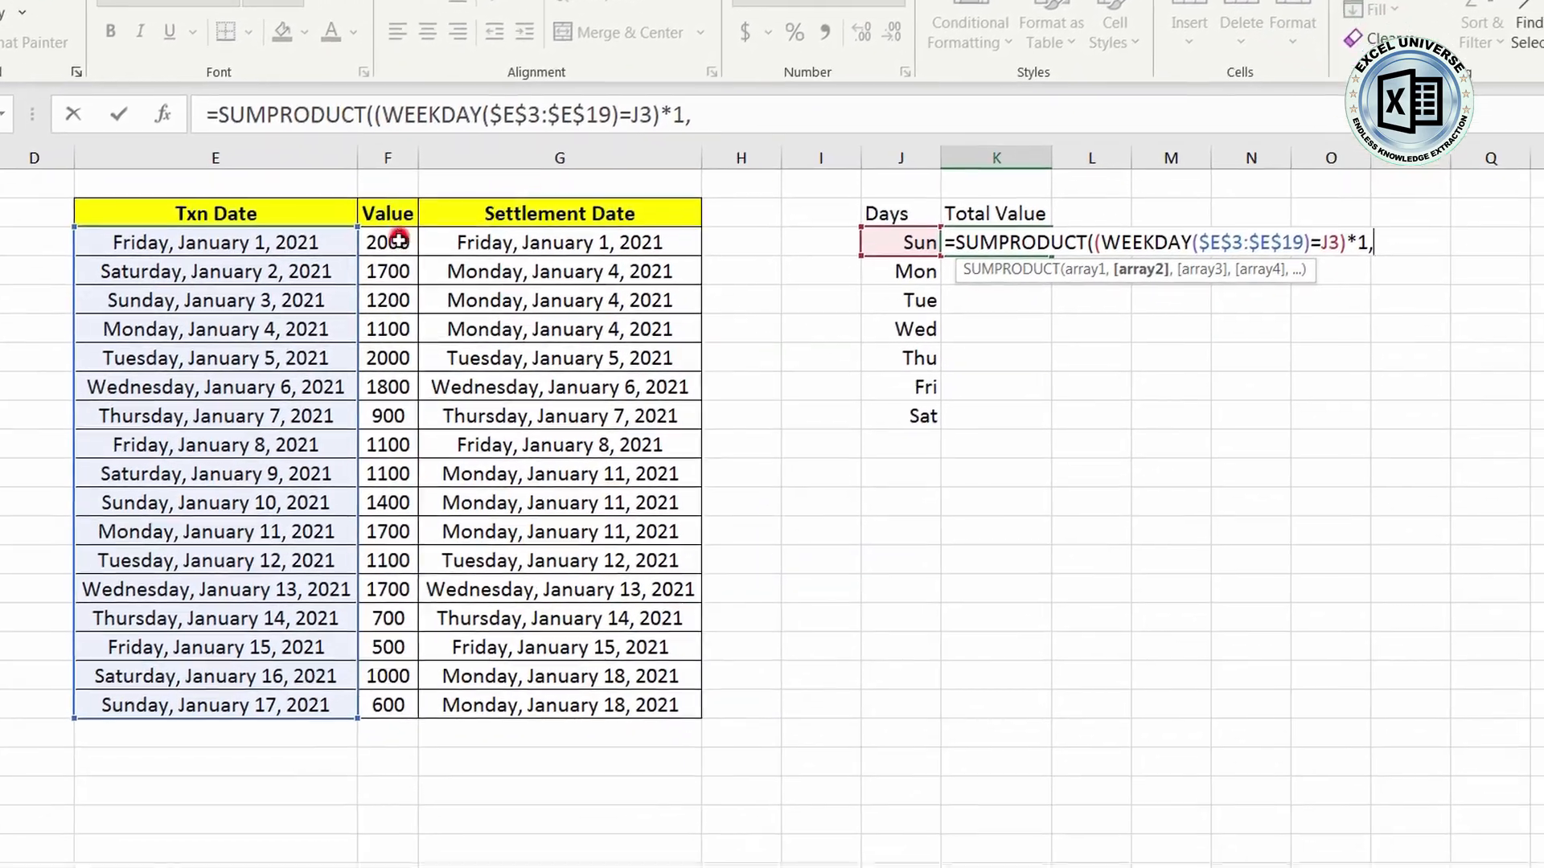
left_click_drag(506, 361, 507, 823)
key("F4")
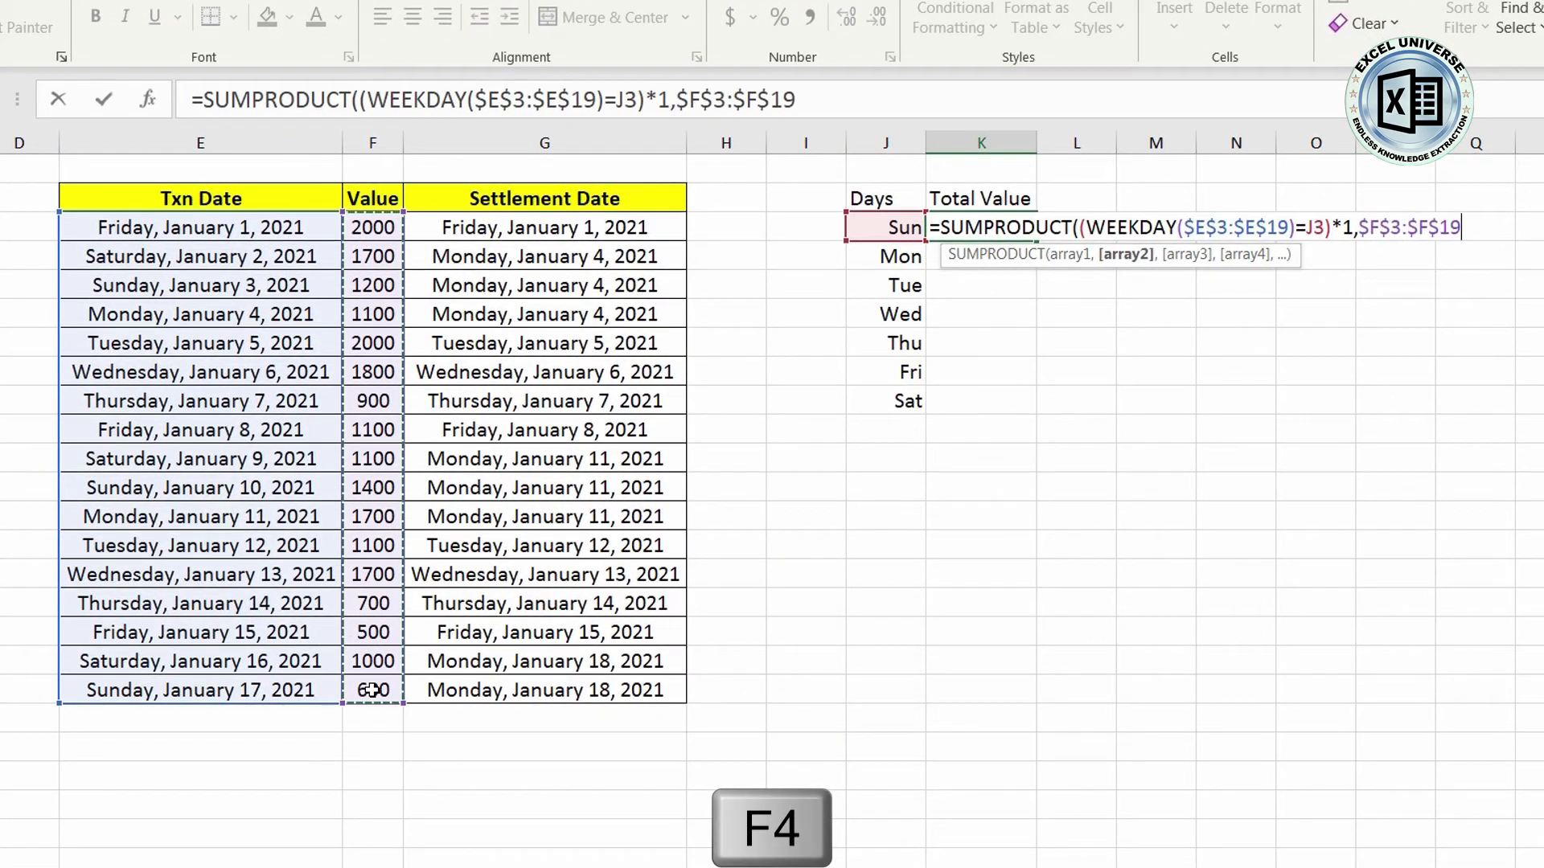
type(")")
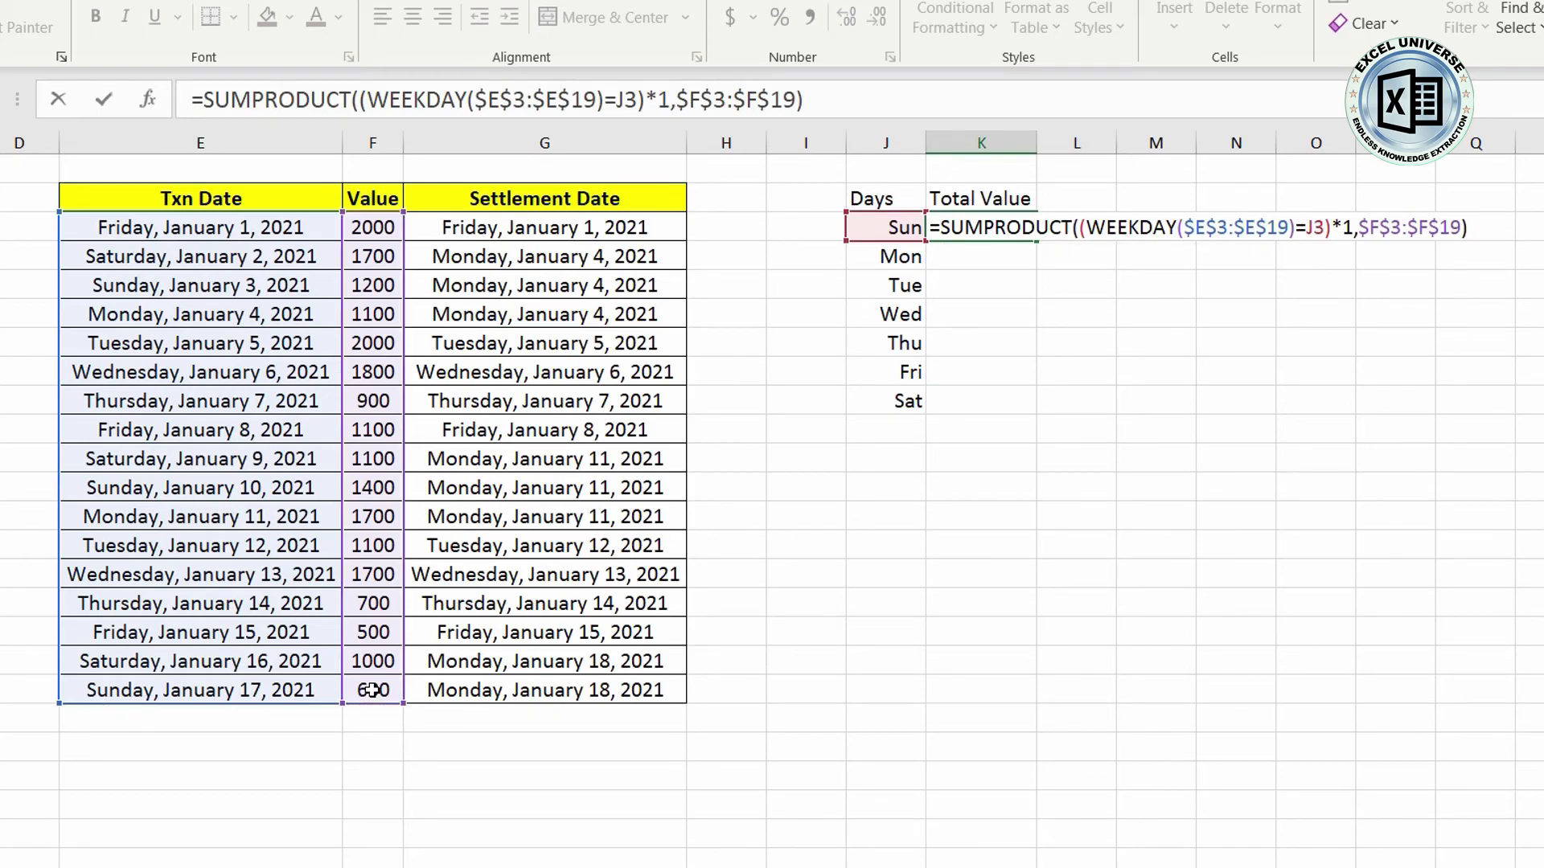
key("Return")
key("Up")
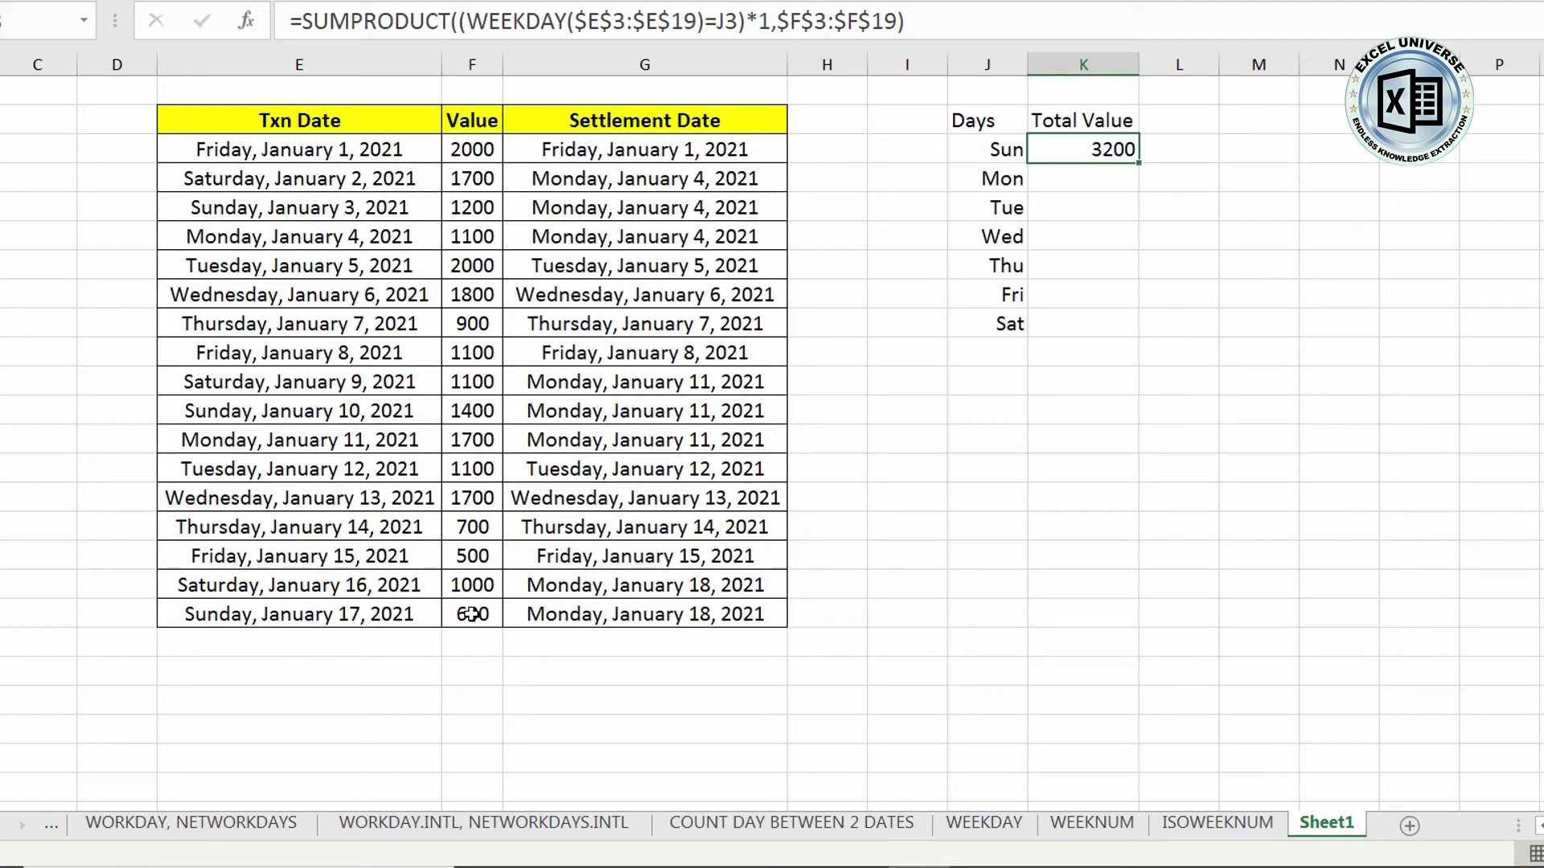
Step: Enter the formula =WEEKDAY(E3) in H3 beside the first settlement date
left_click(836, 156)
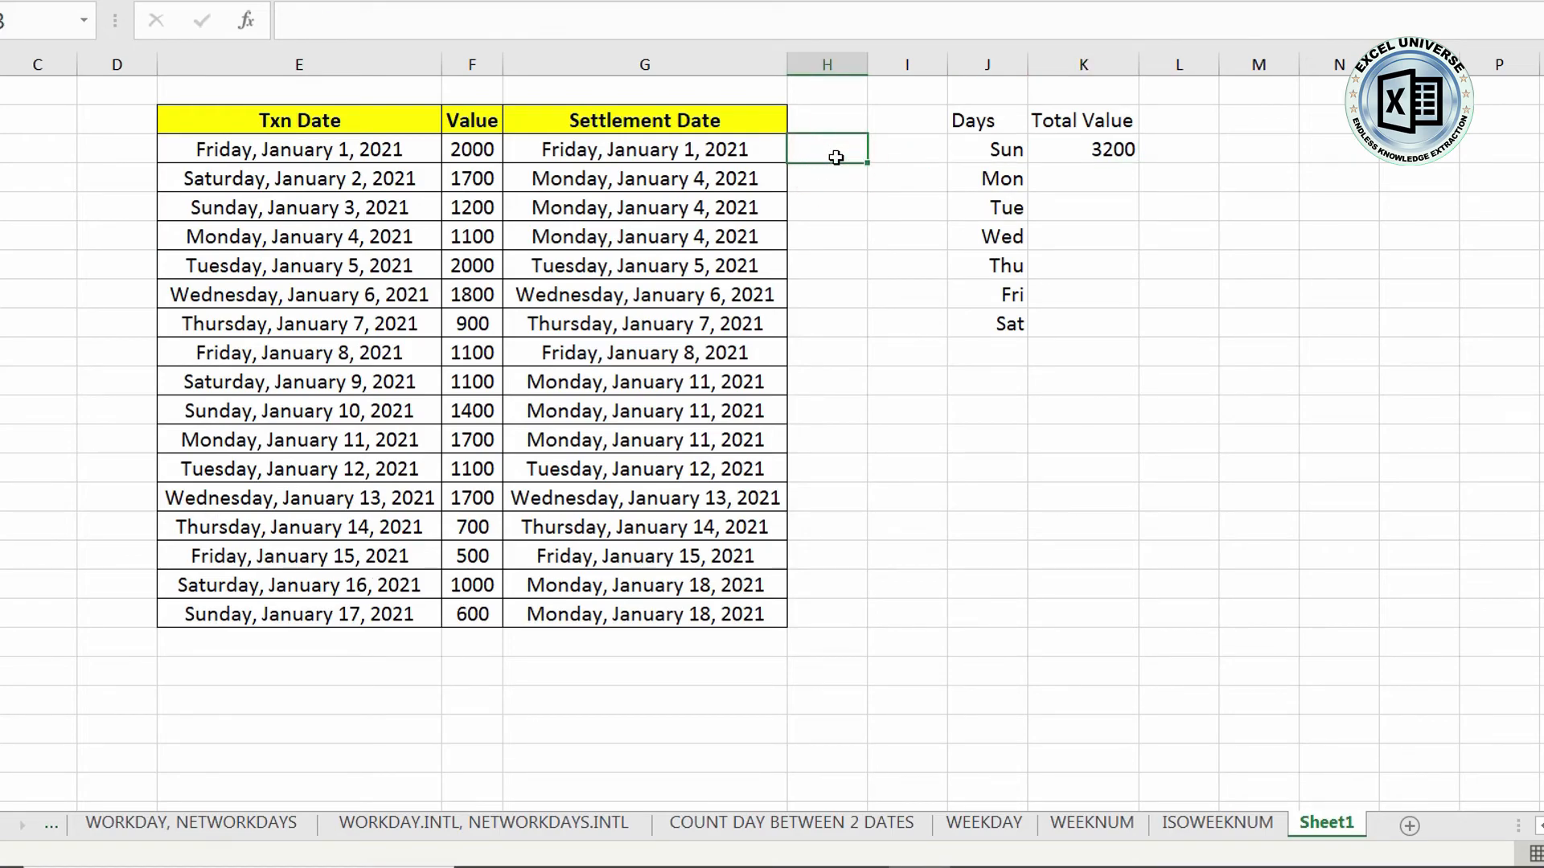
type("=week")
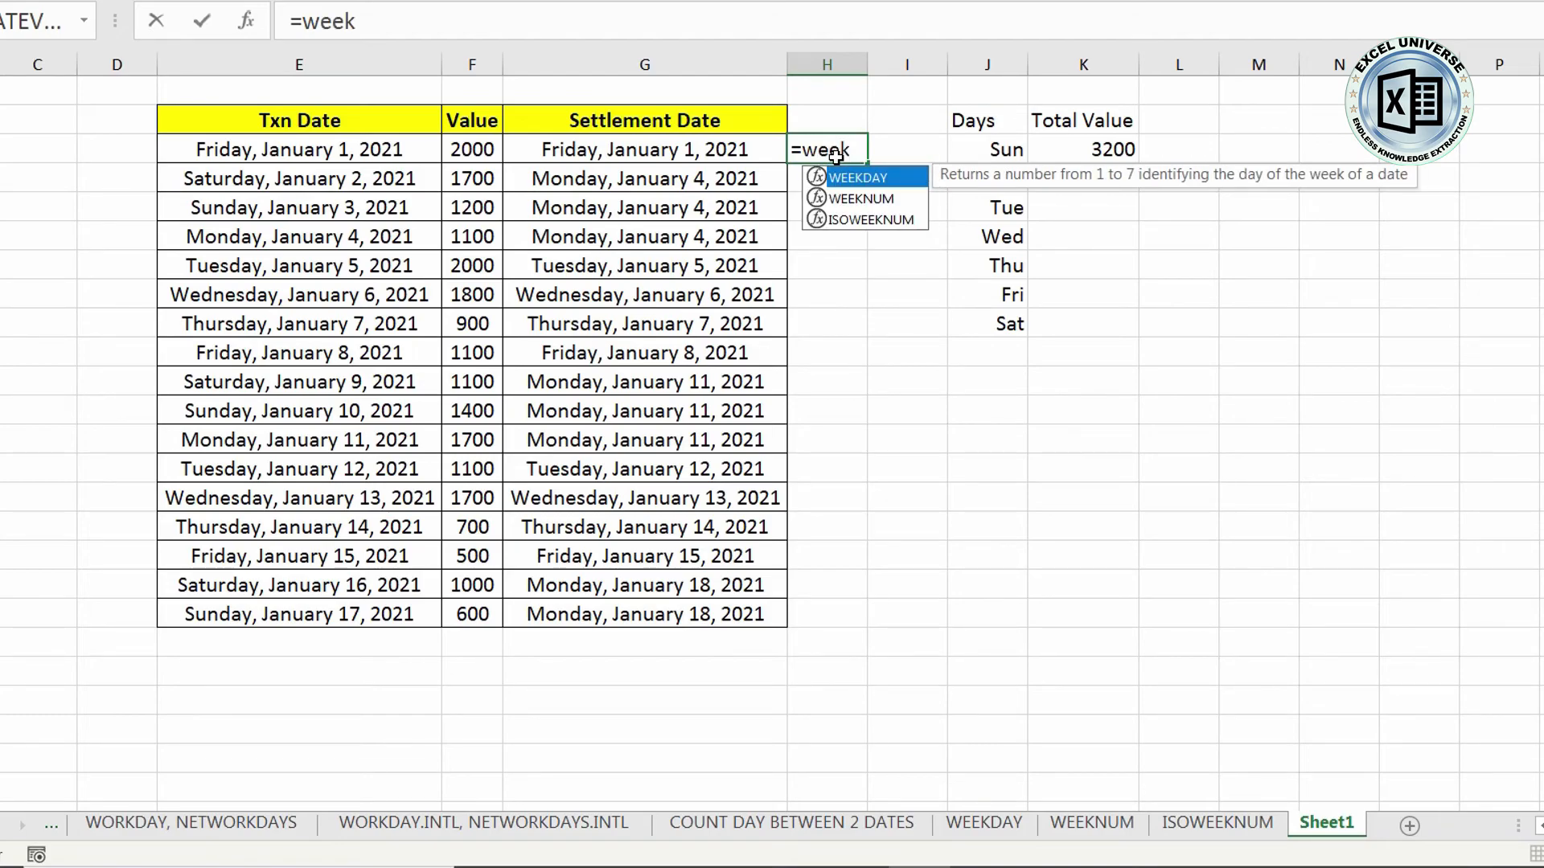
key("Tab")
key("Left")
key("Left")
key("Left")
type(")")
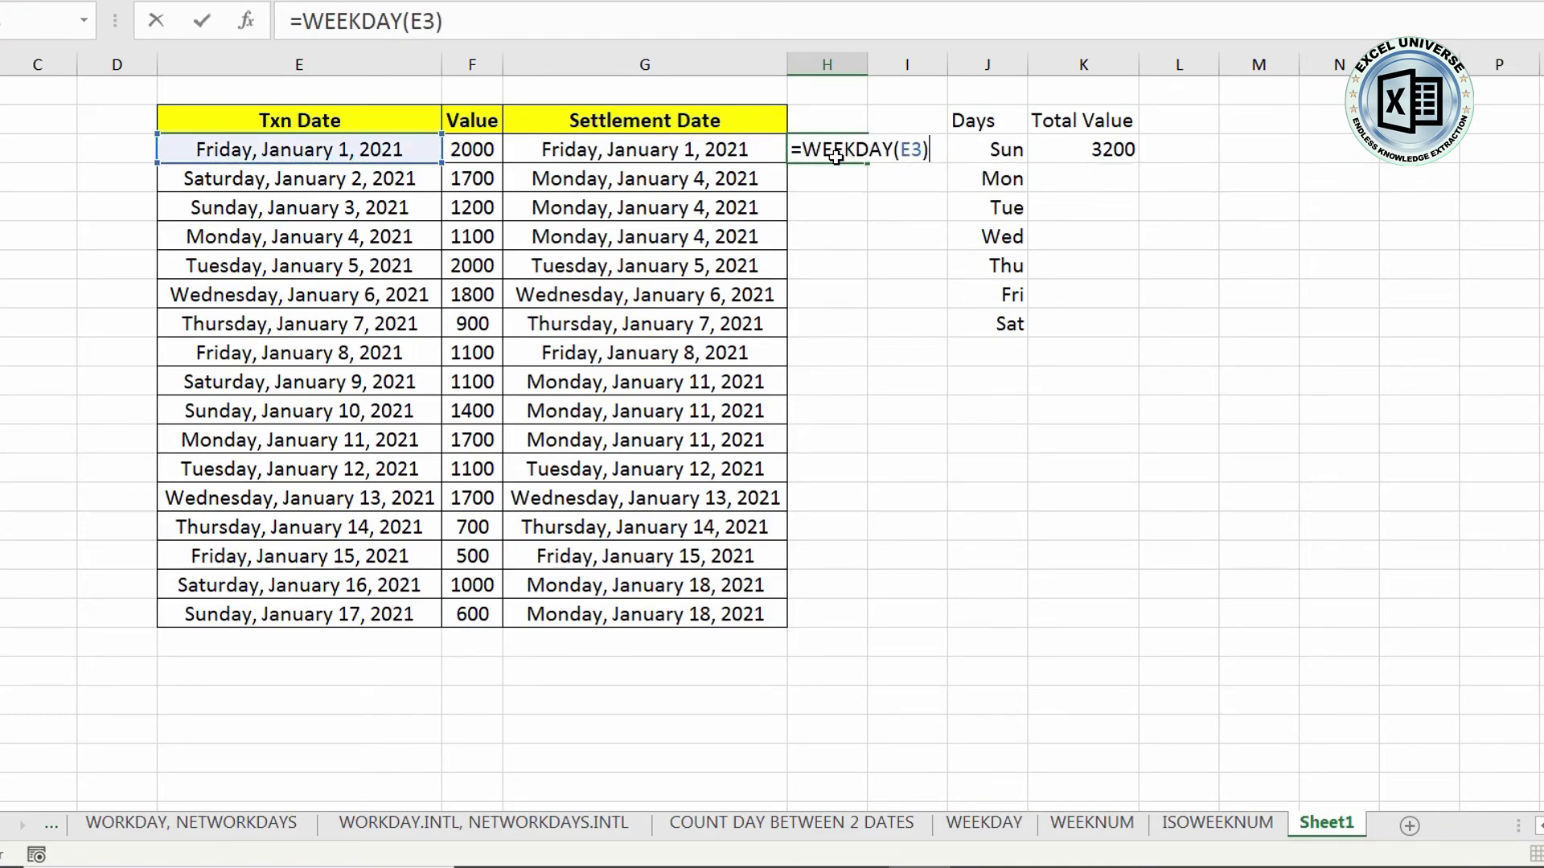
key("Return")
Step: Fill the WEEKDAY formula down column H from H3 to the last table row, H19
key("Left")
key("ctrl+Down")
key("Right")
key("ctrl+shift+Up")
key("ctrl+d")
Step: Filter the table by the weekday number in H5 to check the sum of the remaining Value cells, and undo the filter
left_click(837, 157)
right_click(835, 206)
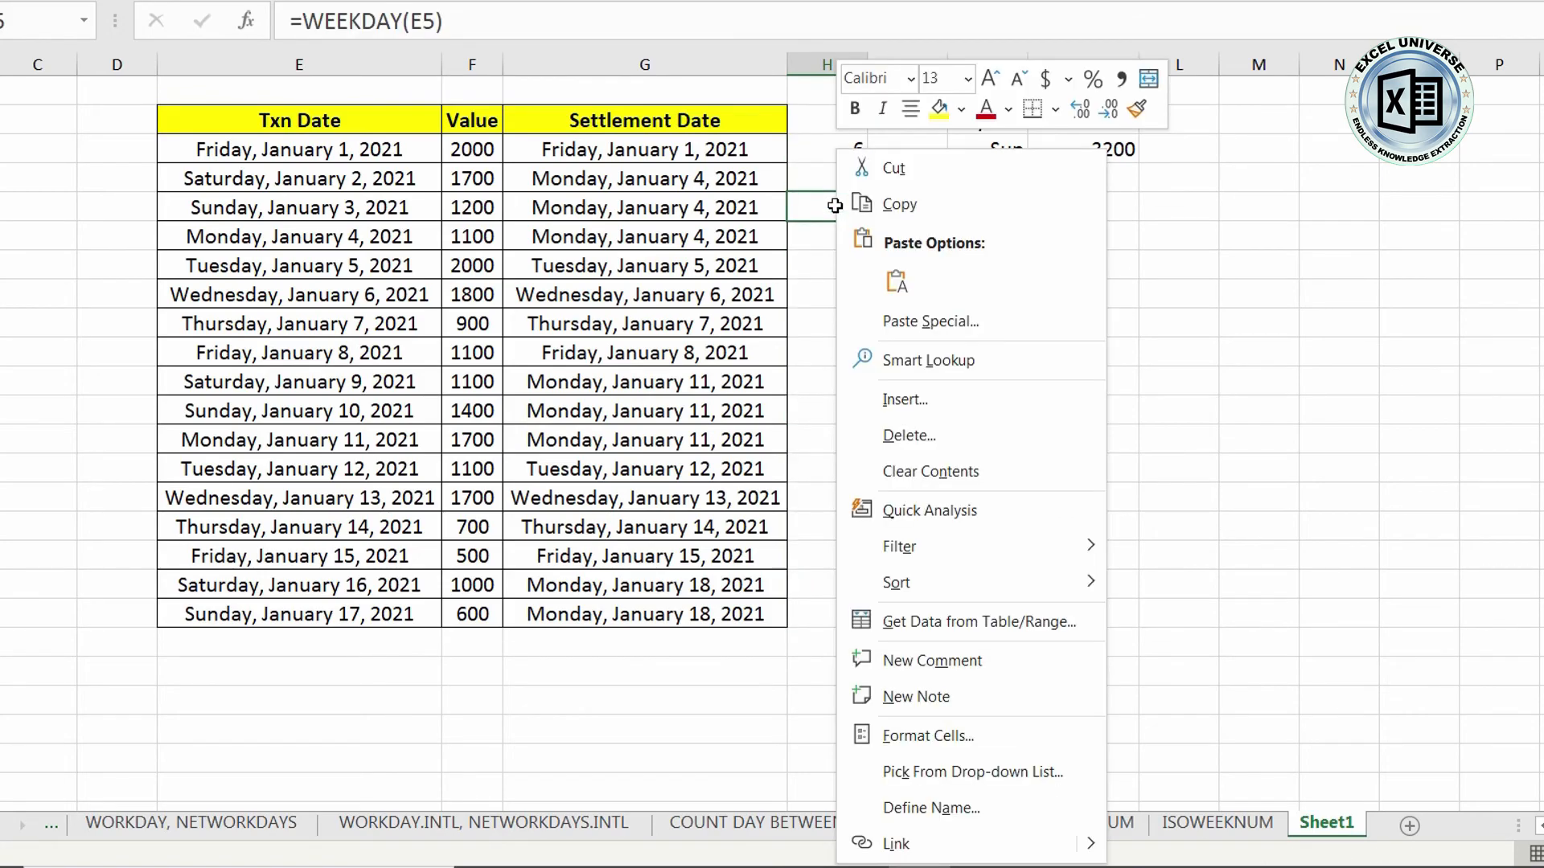
left_click(914, 552)
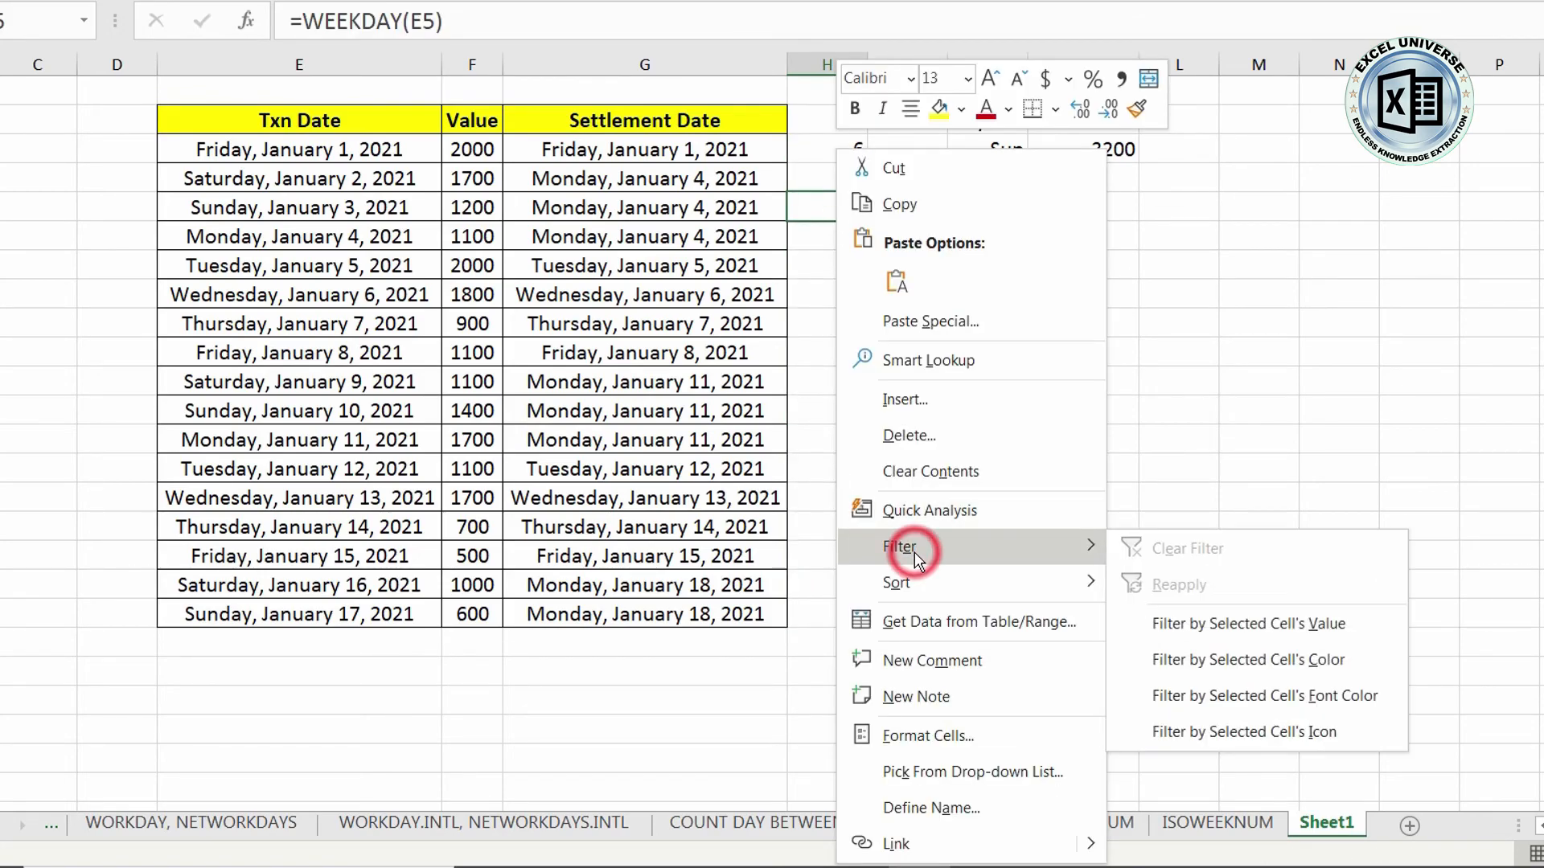
left_click(1219, 635)
left_click_drag(462, 149, 481, 208)
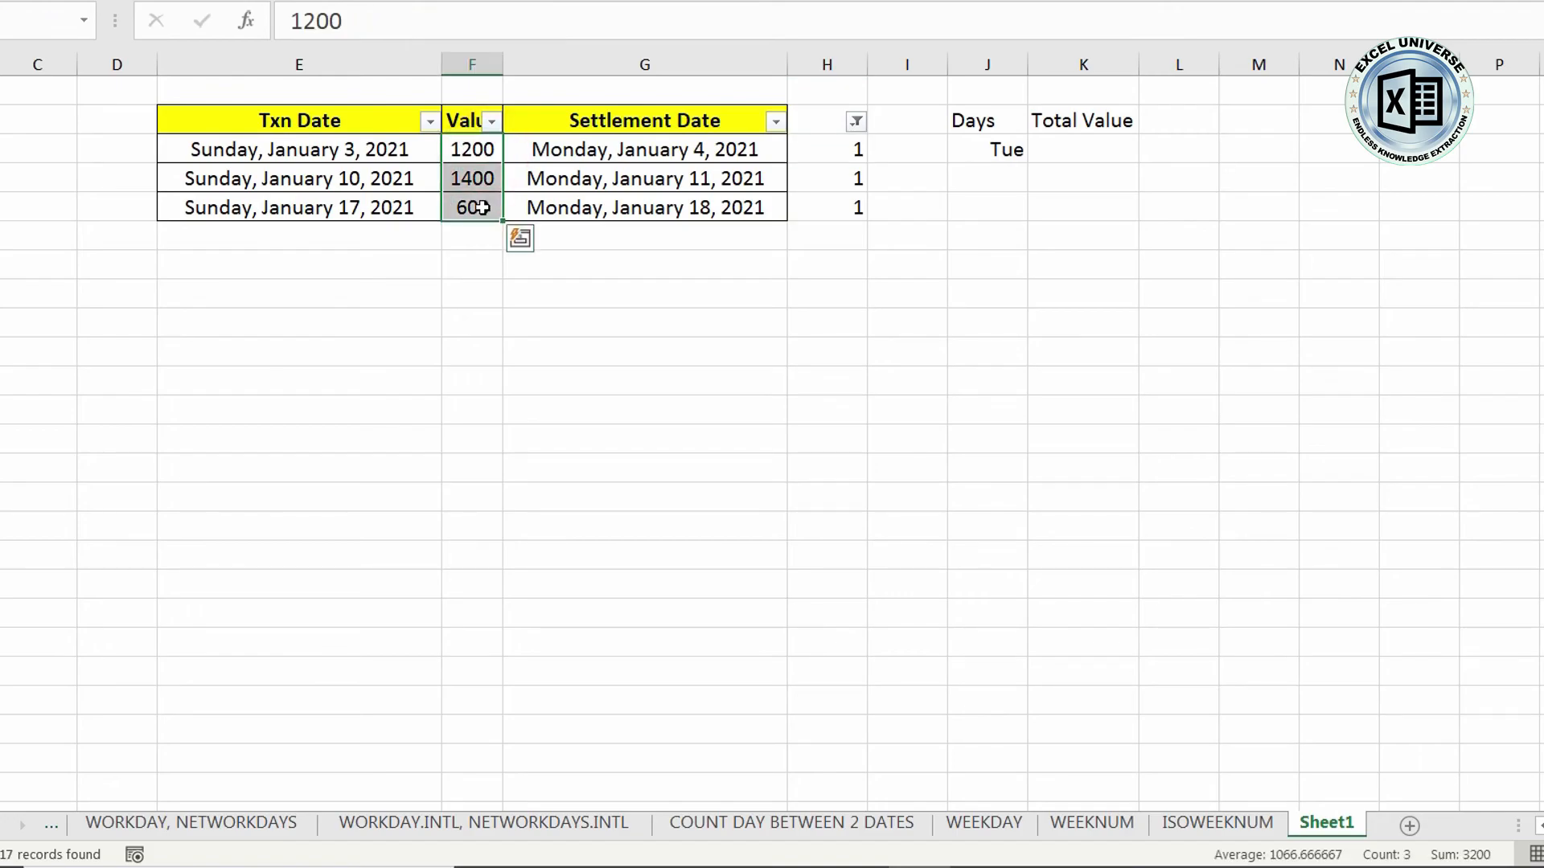
key("ctrl+z")
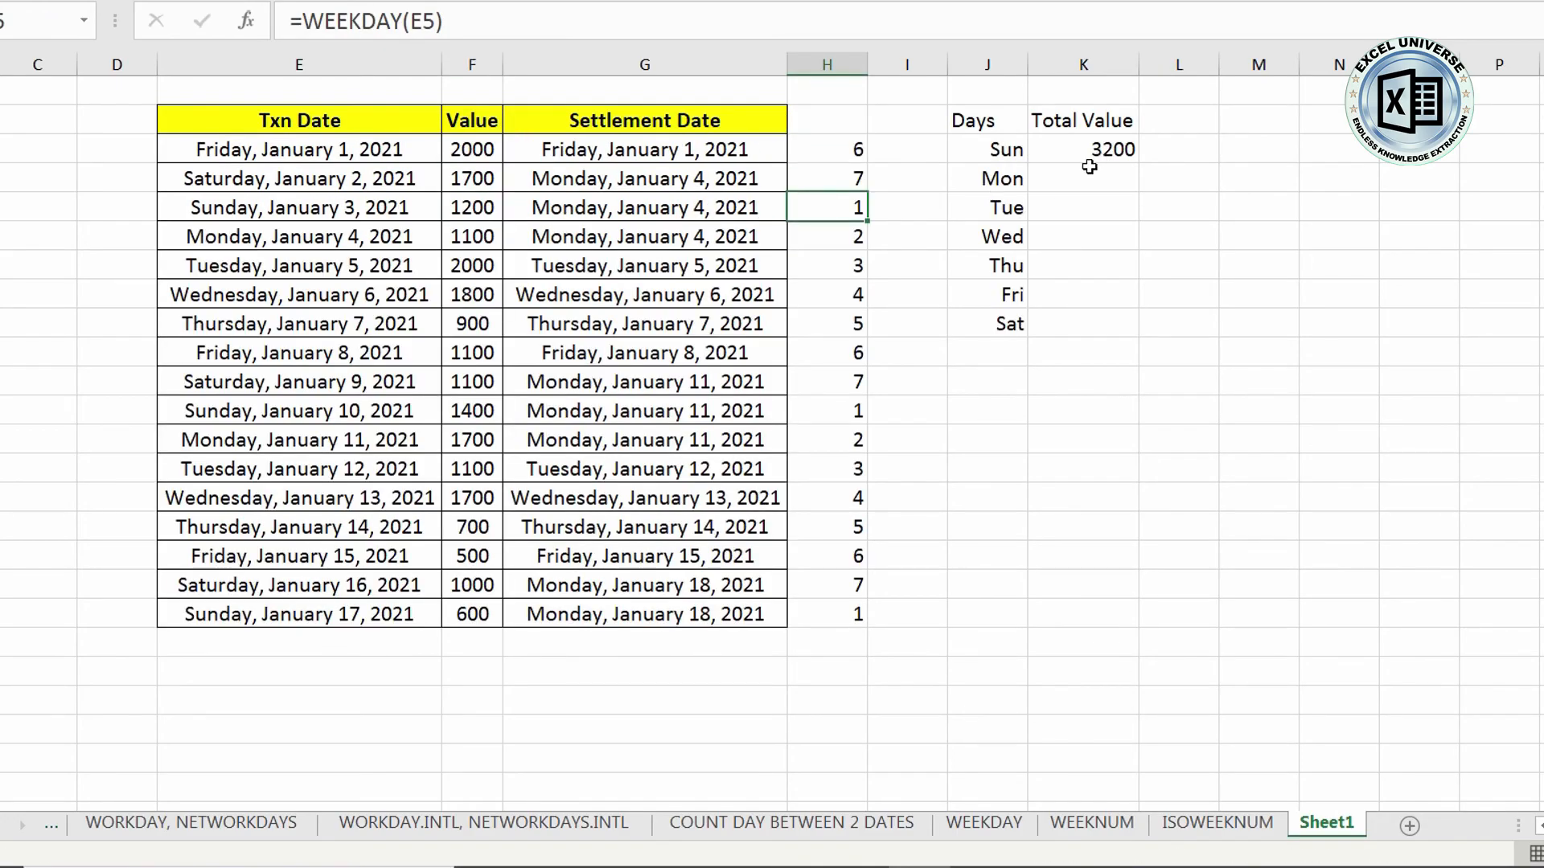
Step: Fill the SUMPRODUCT formula from K3 down to K9 to total the values for every weekday
left_click(1092, 175)
left_click(1101, 144)
left_click_drag(1138, 162, 1136, 334)
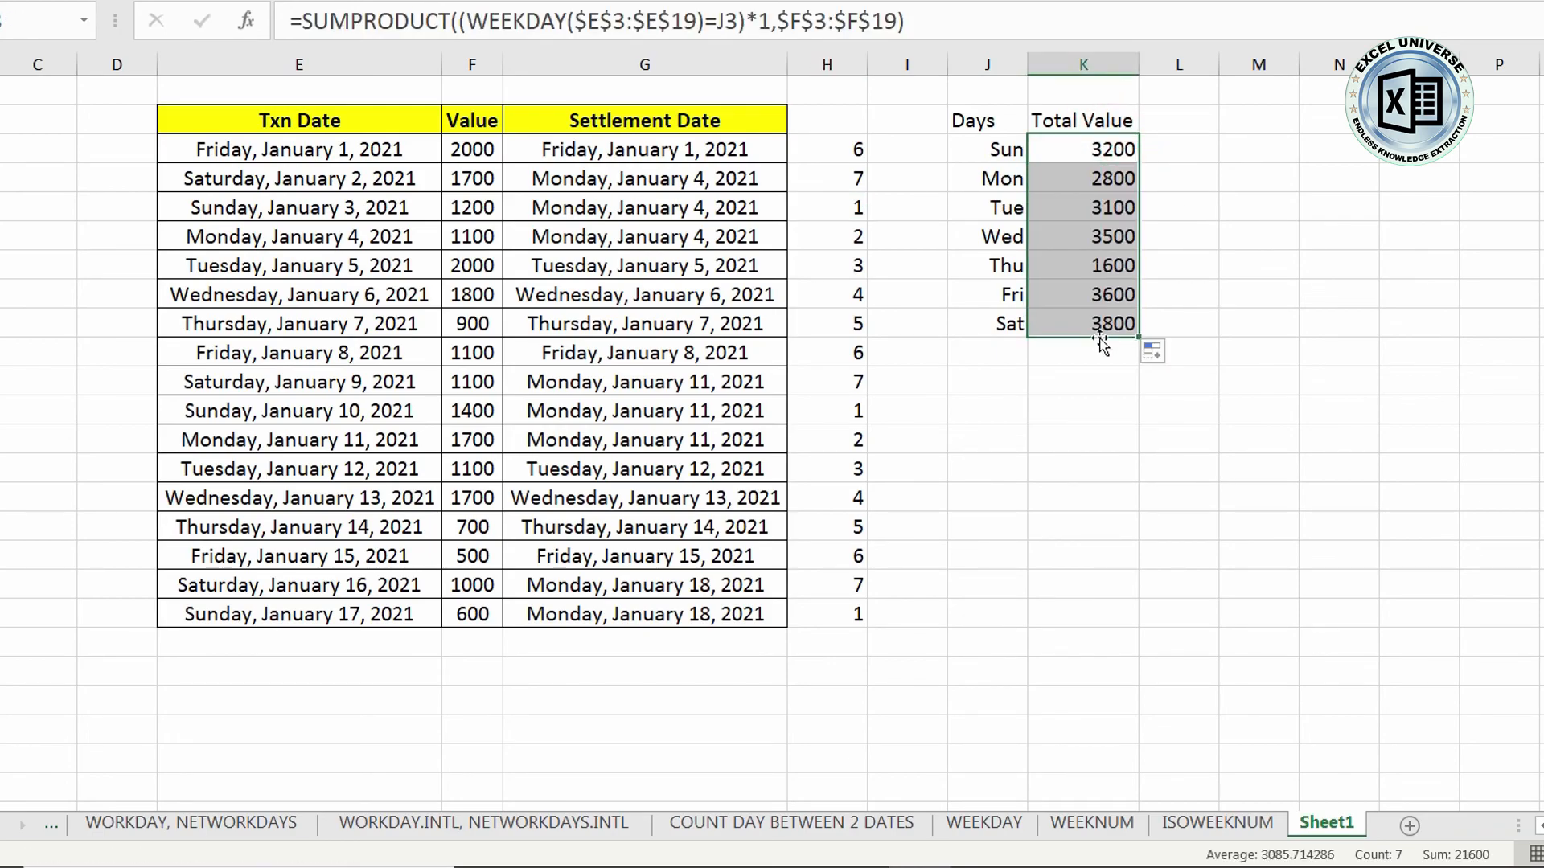